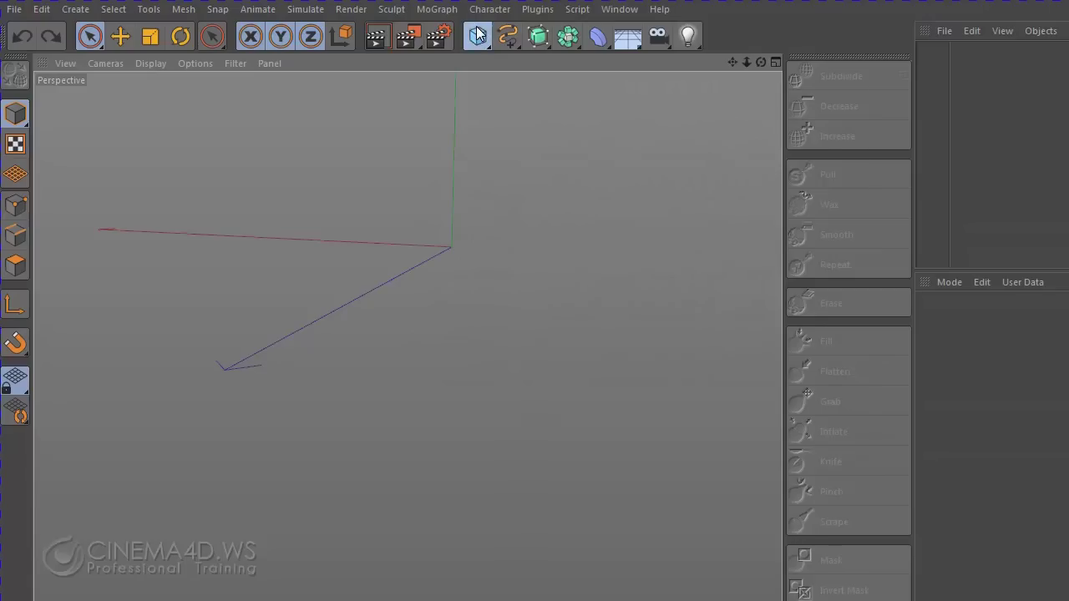
- Add a Sphere primitive with radius 100 cm and 24 segments
mouse_move(476, 36)
left_mouse_down()
mouse_move(553, 128)
mouse_move(815, 90)
left_mouse_up()
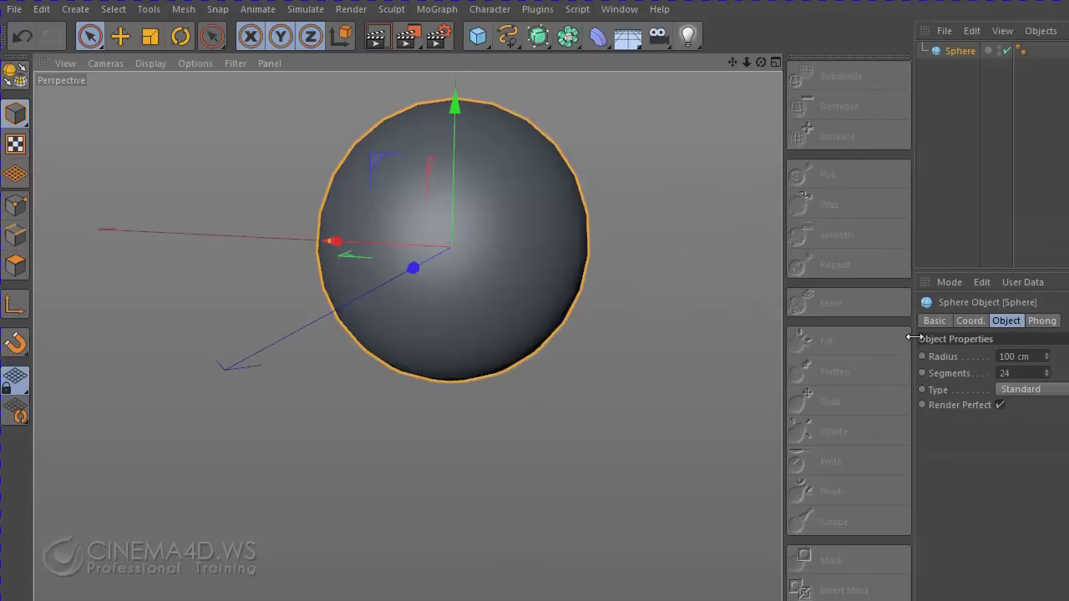
- Set the viewport to Quick Shading (Lines) so mesh lines show
left_click_drag(914, 337, 807, 343)
left_click(153, 64)
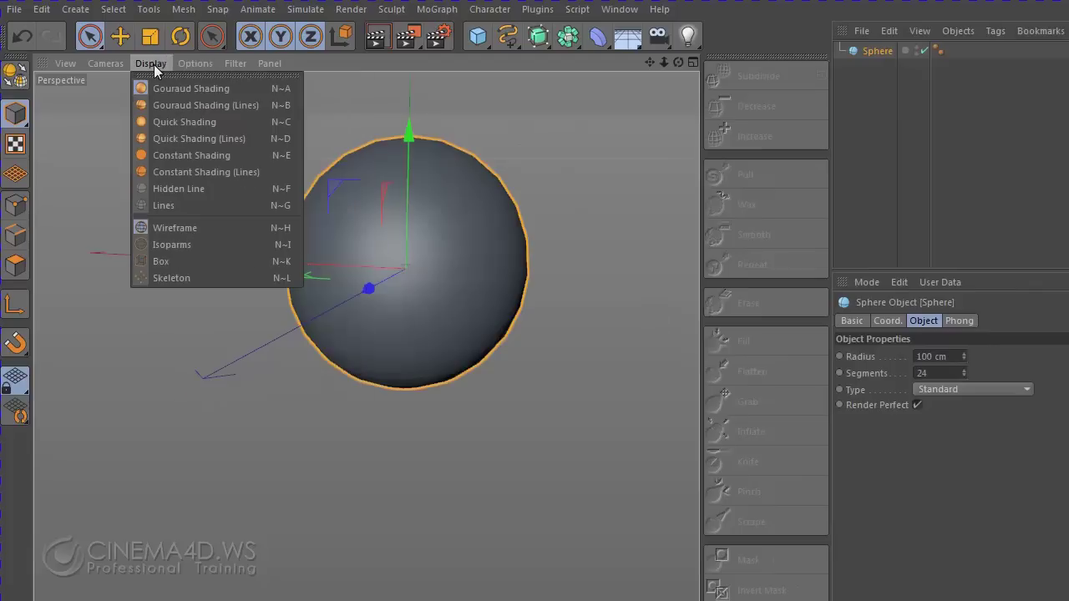
left_click(167, 133)
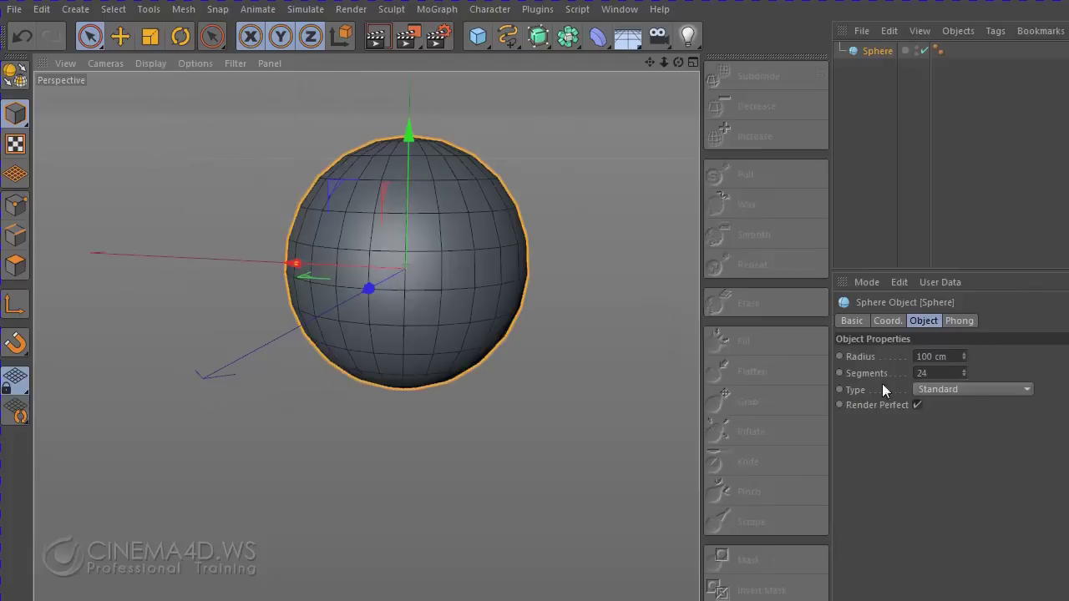
- Make the sphere a Hexahedron type with 11 segments, then orbit to face it
left_click(962, 390)
left_click(963, 431)
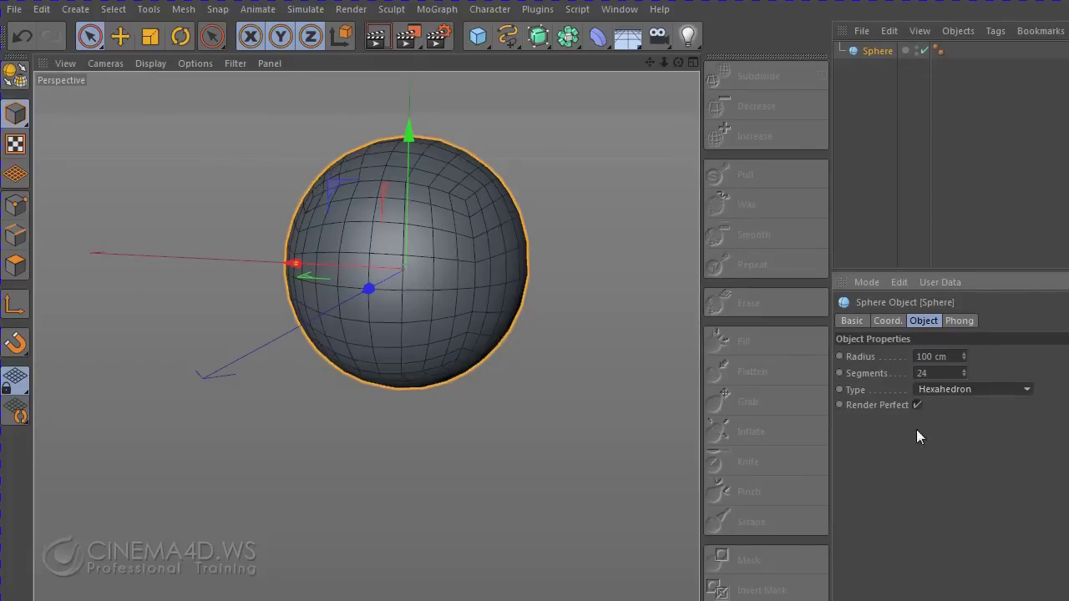
left_click_drag(961, 373, 964, 386)
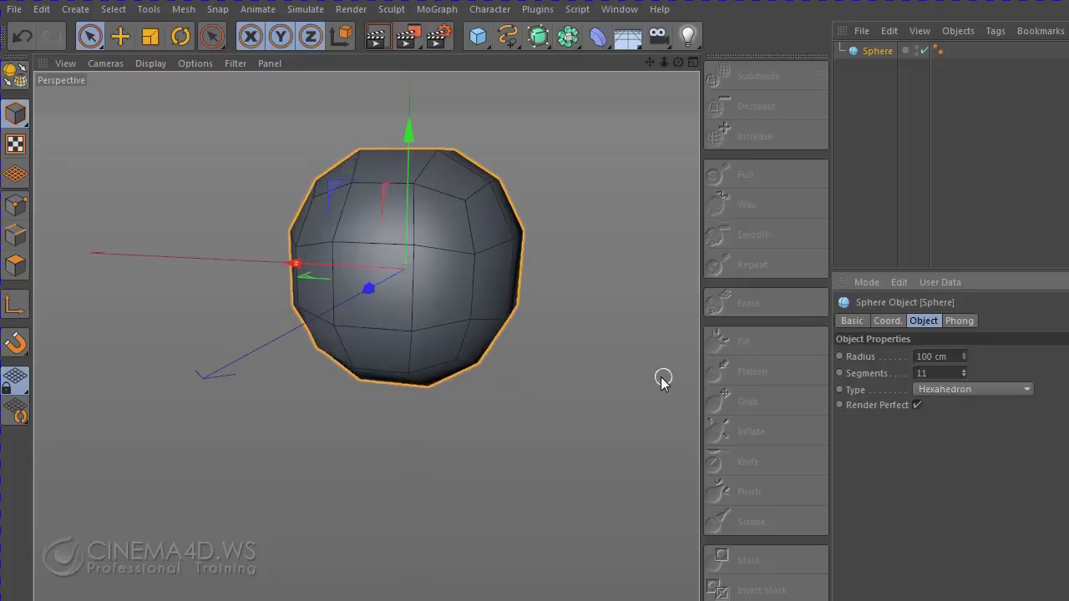
mouse_move(661, 380)
left_mouse_down("alt")
mouse_move(494, 434)
mouse_move(484, 454)
left_mouse_up("alt")
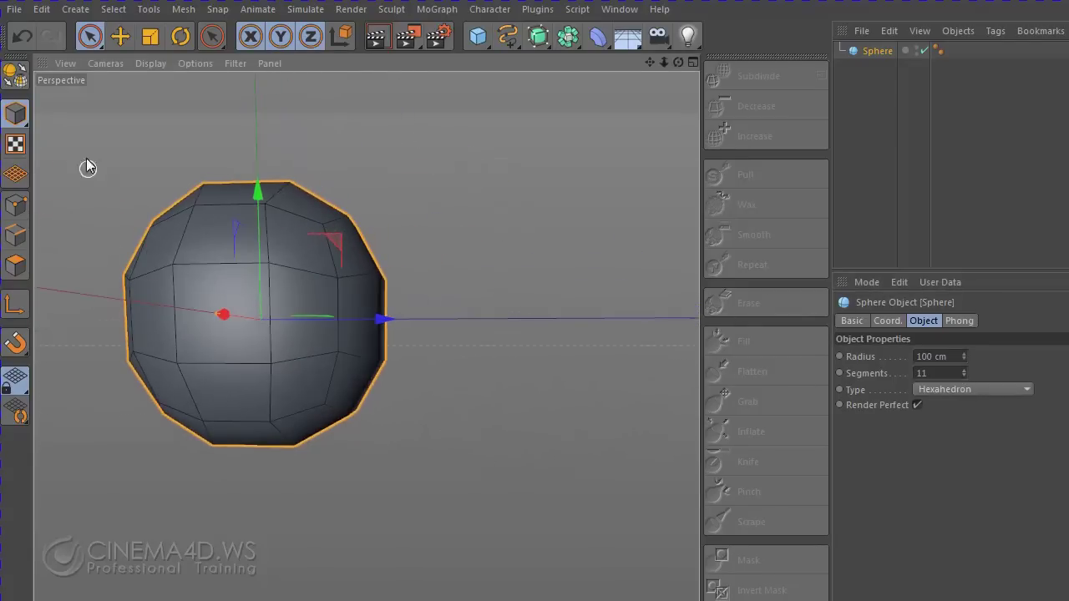
left_click_drag(442, 212, 680, 214, "alt")
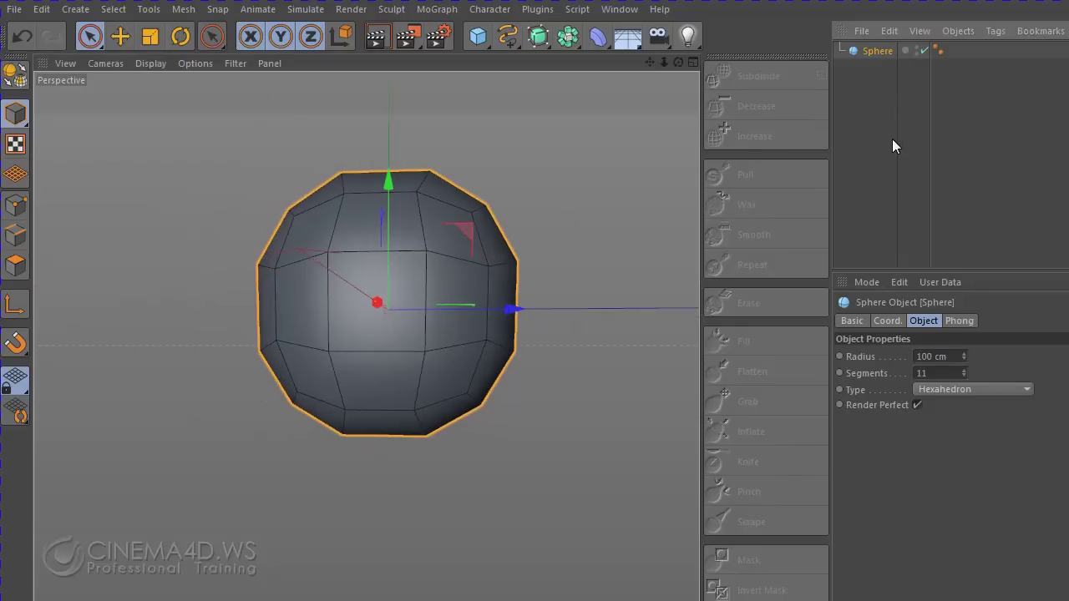
- Duplicate the sphere as an editable Sphere.1 in Polygon mode
key("ctrl+c")
key("ctrl+v")
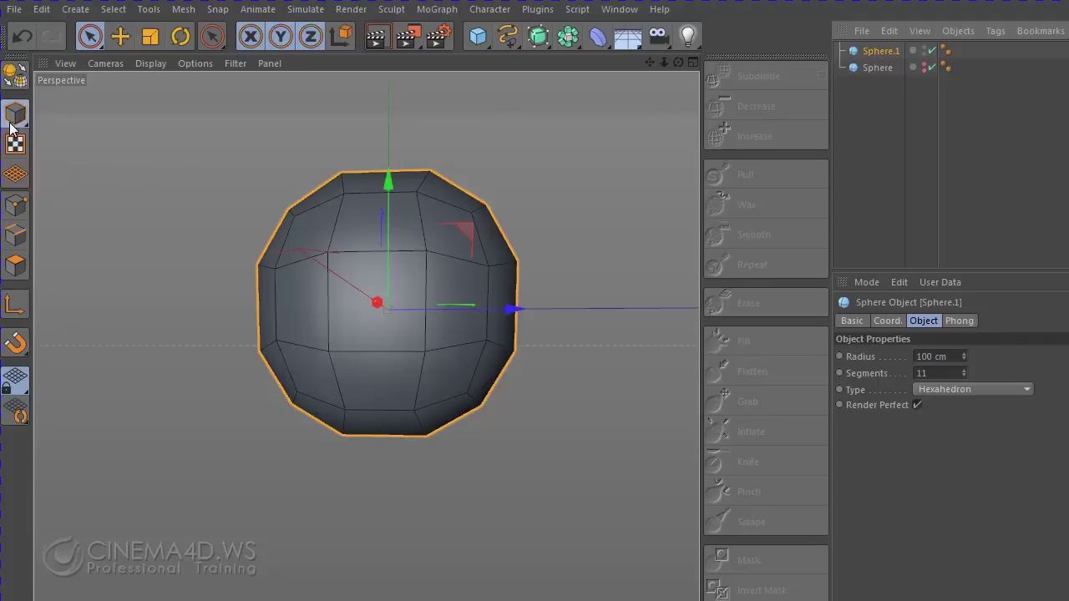
left_click(15, 74)
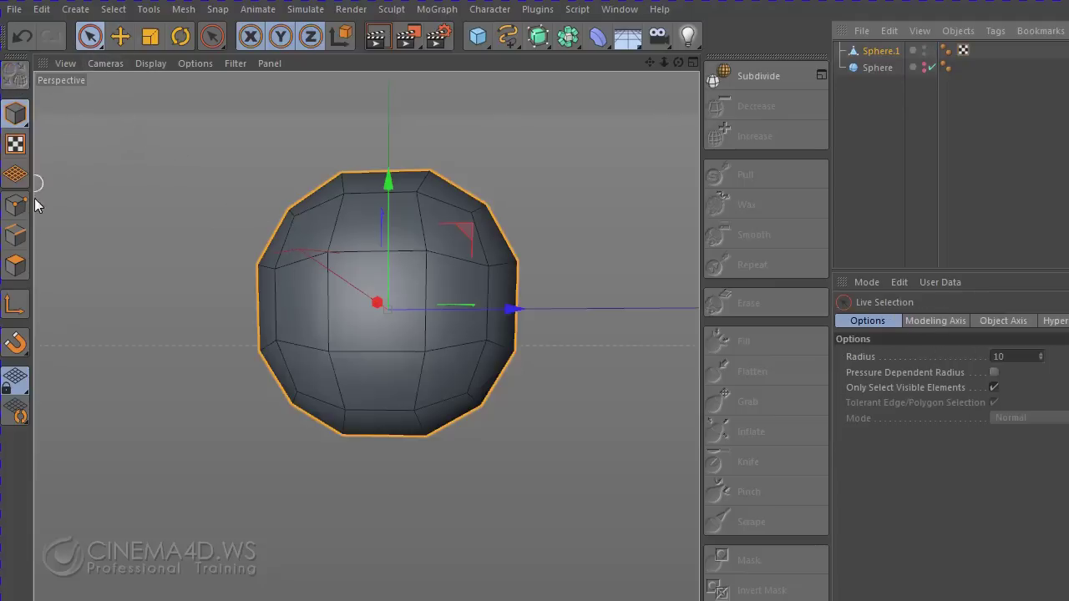
left_click(15, 266)
- Select the bottom polygons of Sphere.1
left_click(331, 399)
left_click_drag(331, 399, 362, 420)
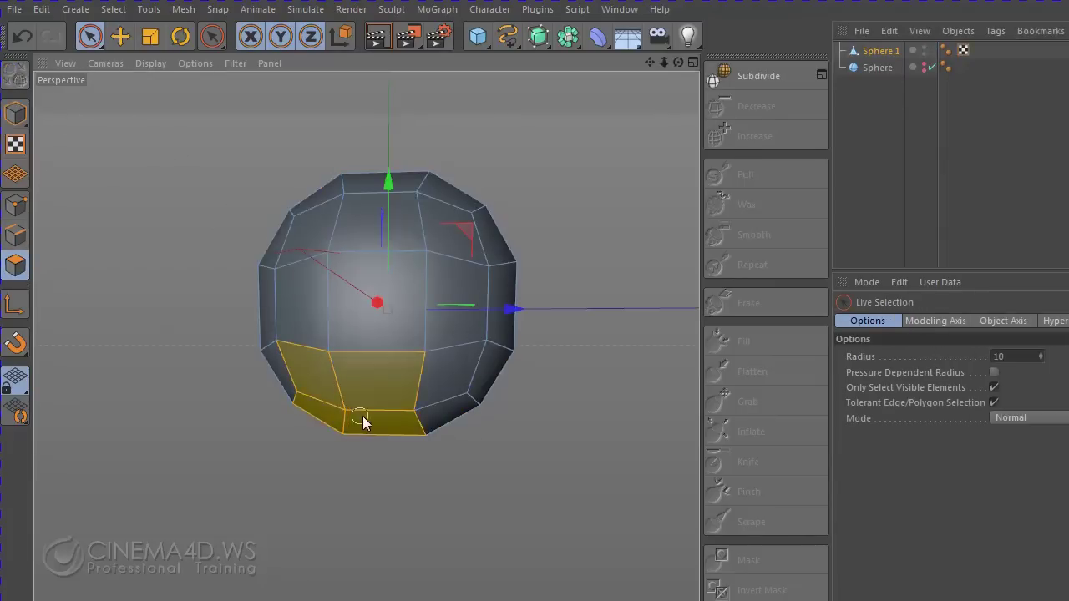
left_click_drag(490, 456, 367, 449, "alt")
left_click_drag(392, 342, 444, 402)
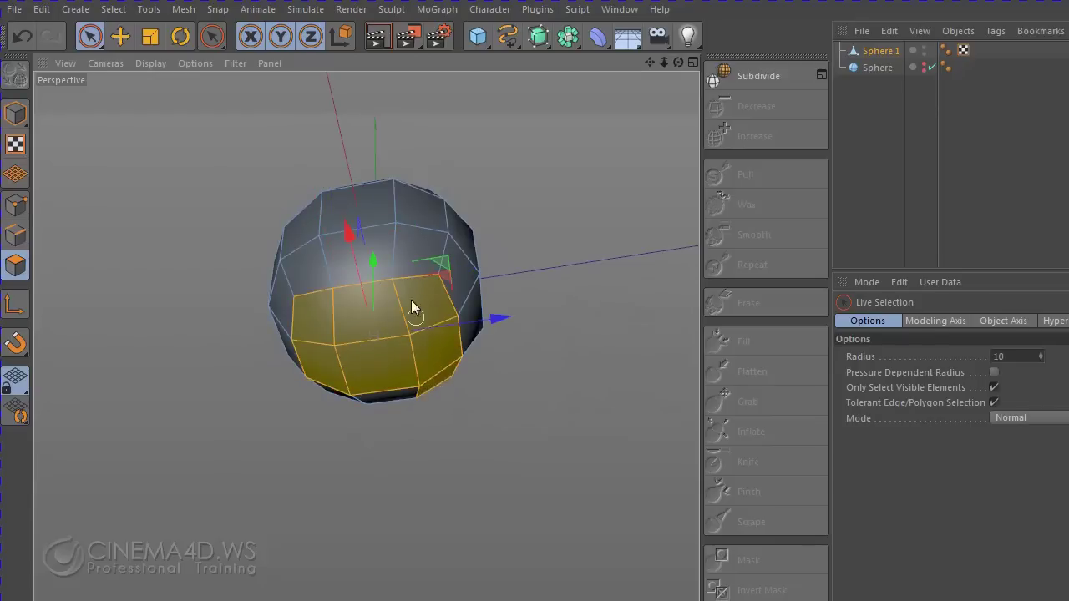
mouse_move(384, 313)
left_mouse_down()
mouse_move(347, 361)
mouse_move(422, 386)
mouse_move(360, 329)
mouse_move(322, 329)
mouse_move(473, 385)
left_mouse_up()
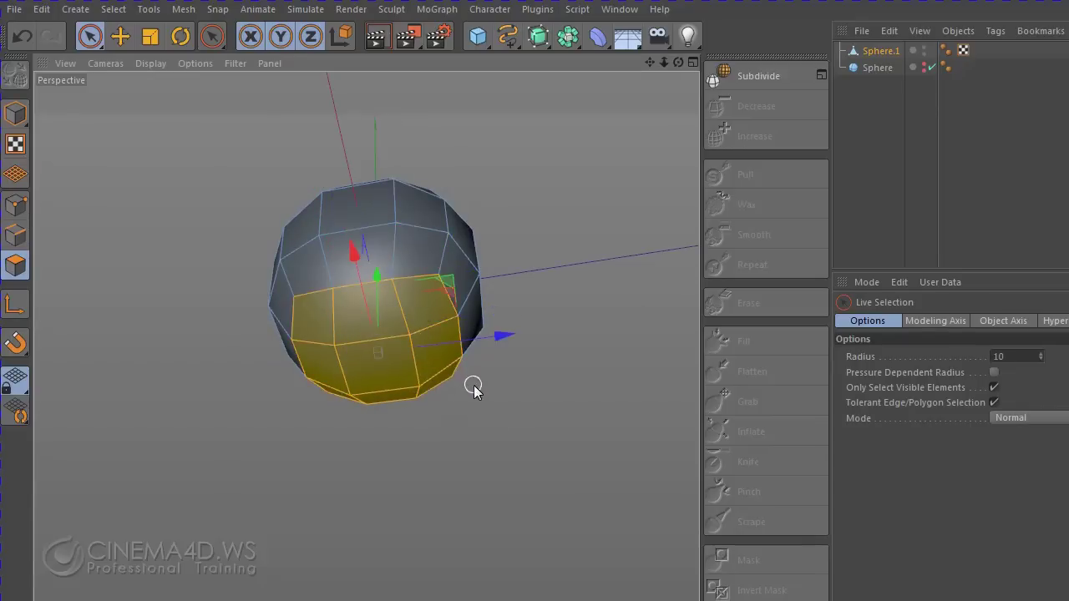
left_click_drag(514, 286, 436, 458, "alt")
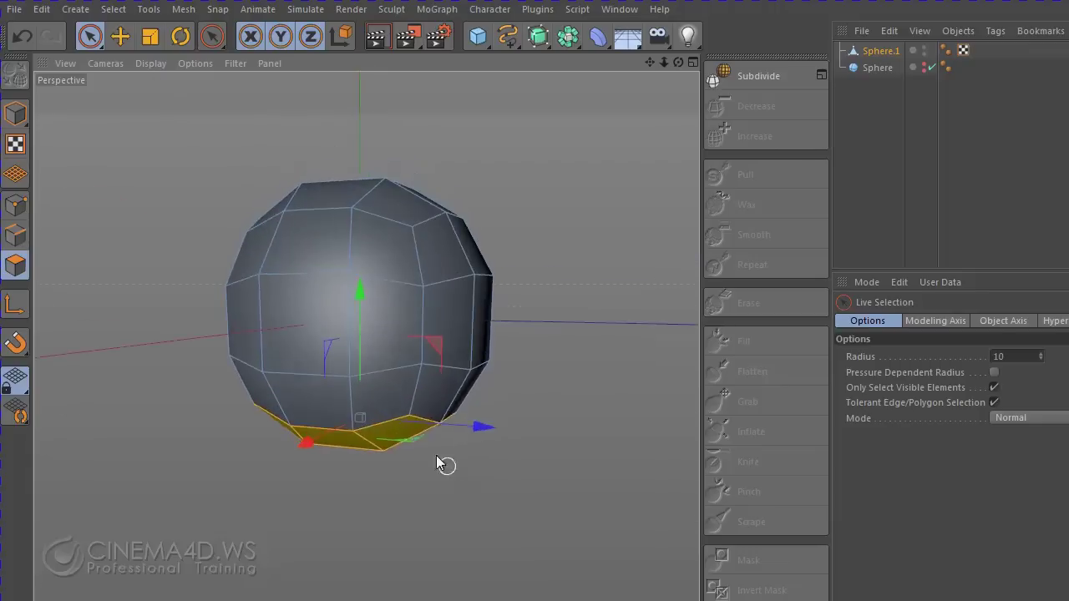
- Push the bottom polygons up about 11.7 cm to flatten the base
mouse_move(363, 312)
left_mouse_down()
mouse_move(365, 259)
mouse_move(360, 304)
left_mouse_up()
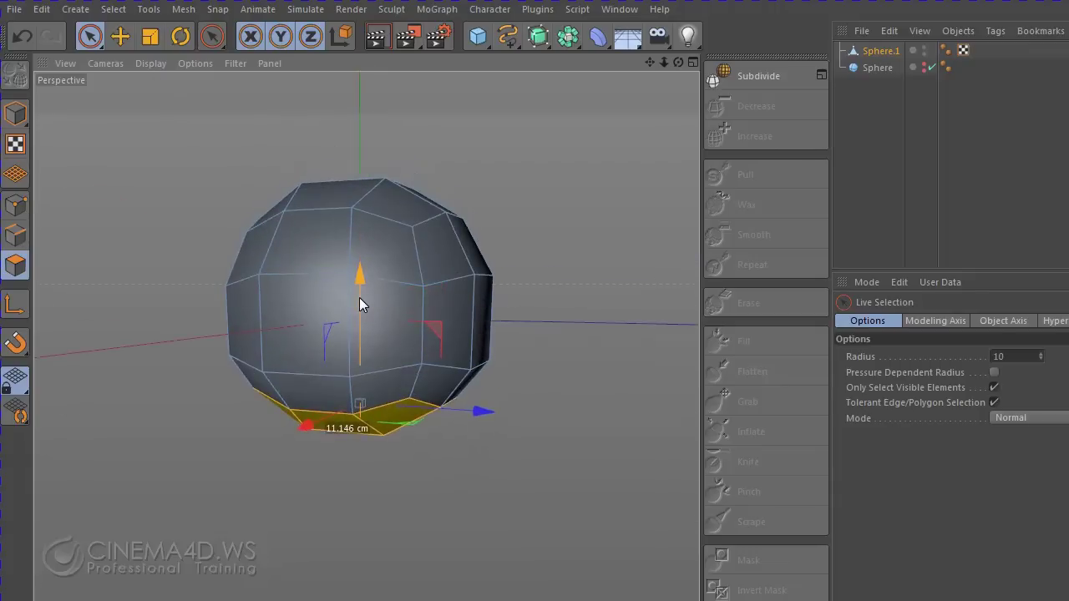
left_click_drag(480, 420, 505, 421)
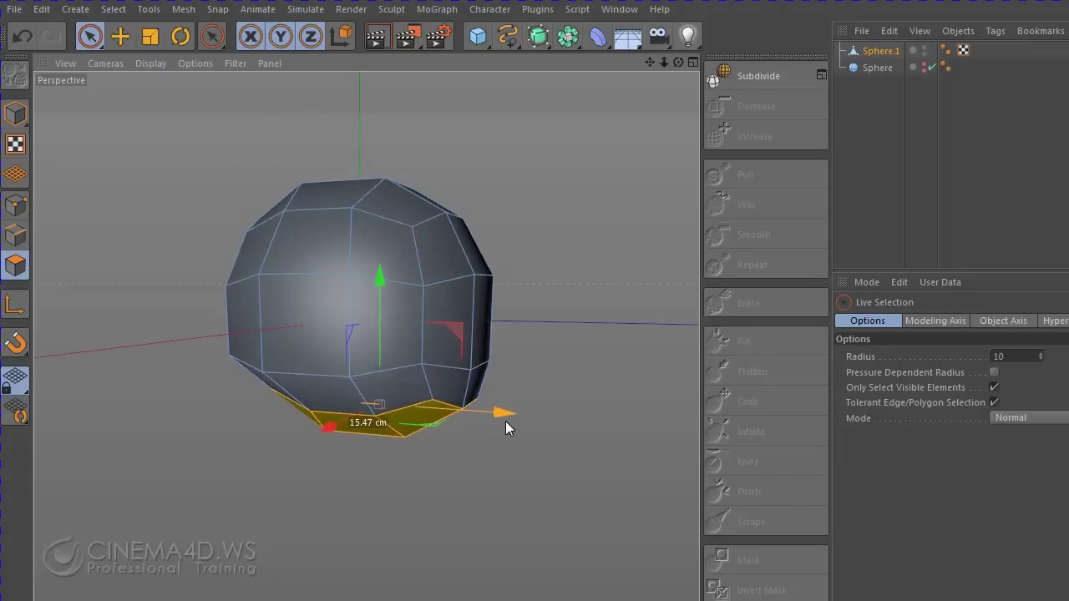
left_click_drag(383, 317, 377, 334)
mouse_move(529, 389)
left_mouse_down("alt")
mouse_move(580, 338)
mouse_move(506, 442)
mouse_move(464, 451)
left_mouse_up("alt")
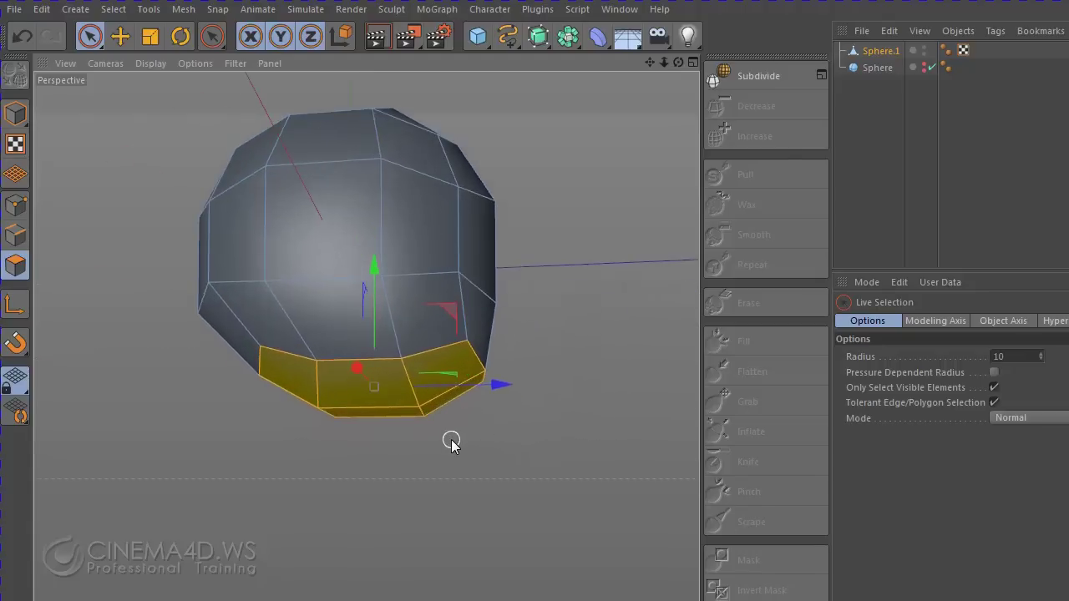
- Push the two lower front polygons up into the head
left_click(381, 418)
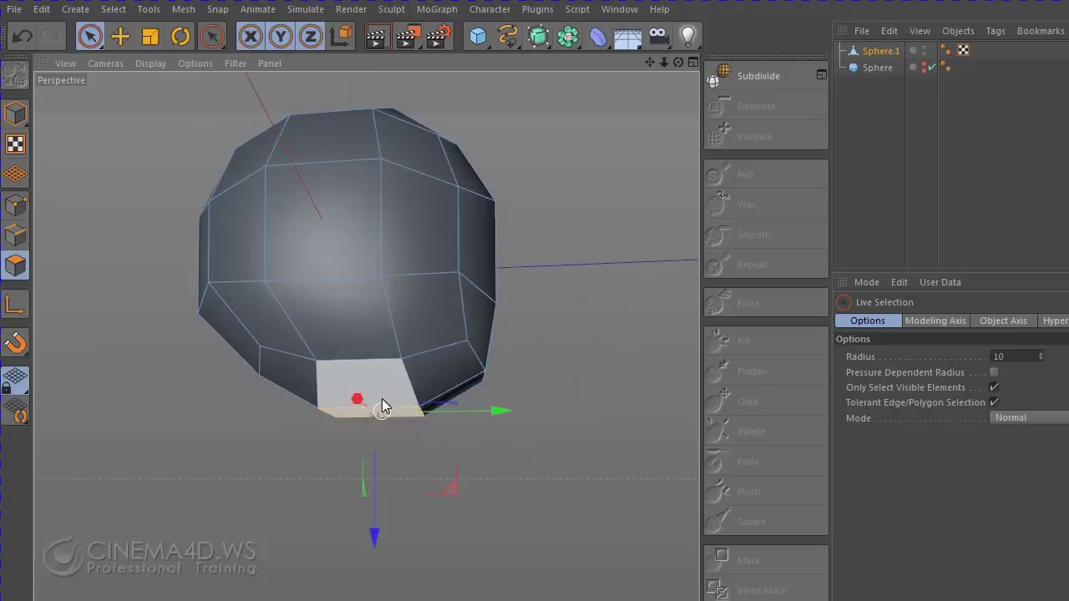
mouse_move(384, 469)
left_mouse_down()
mouse_move(378, 383)
mouse_move(364, 451)
mouse_move(370, 438)
mouse_move(382, 496)
mouse_move(465, 424)
mouse_move(407, 350)
mouse_move(461, 470)
mouse_move(393, 342)
left_mouse_up()
left_click(377, 322, "shift")
mouse_move(365, 254)
left_mouse_down()
mouse_move(360, 298)
mouse_move(358, 265)
mouse_move(361, 276)
left_mouse_up()
mouse_move(377, 403)
left_mouse_down("alt")
mouse_move(463, 412)
mouse_move(507, 349)
mouse_move(393, 335)
left_mouse_up("alt")
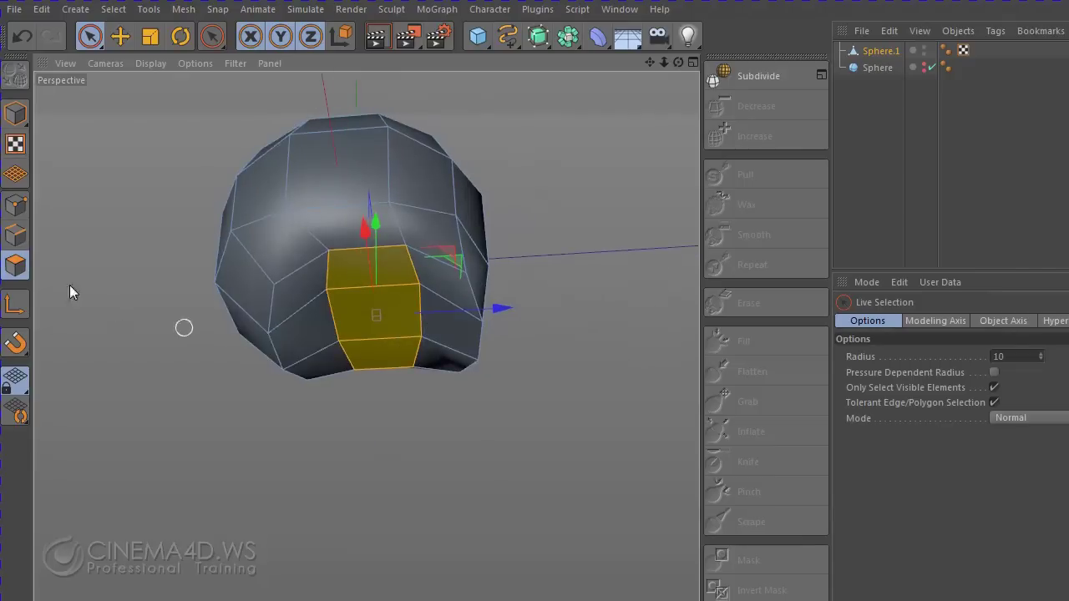
- Move a lower-left edge vertically in Edge mode
left_click(15, 236)
left_click(272, 350)
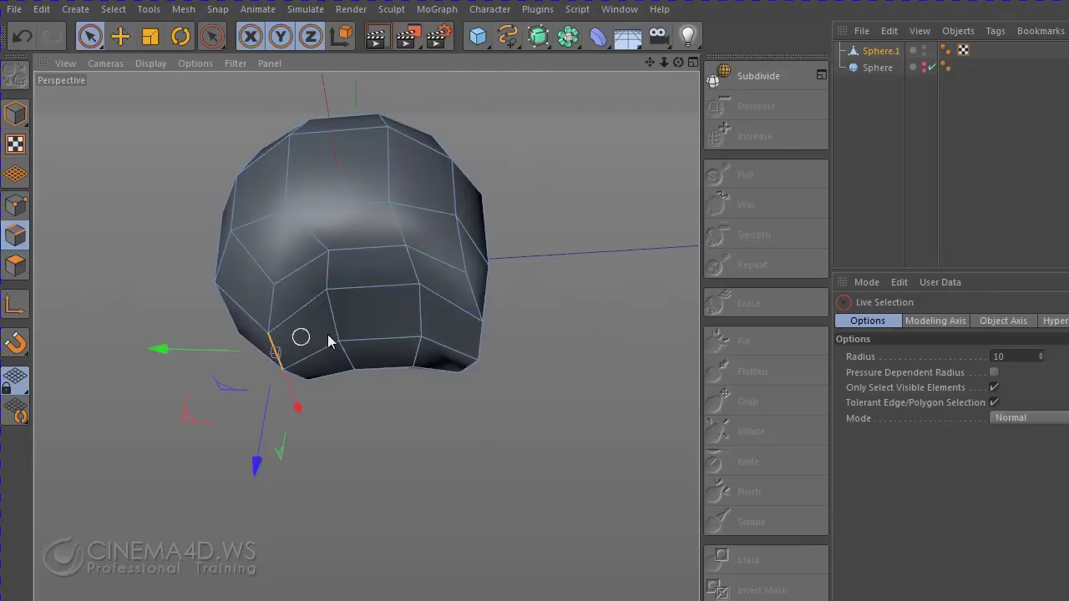
mouse_move(330, 341)
left_mouse_down("alt")
mouse_move(365, 389)
mouse_move(267, 496)
mouse_move(271, 443)
mouse_move(363, 477)
mouse_move(320, 482)
mouse_move(334, 472)
mouse_move(346, 393)
mouse_move(487, 391)
mouse_move(555, 349)
mouse_move(439, 441)
left_mouse_up("alt")
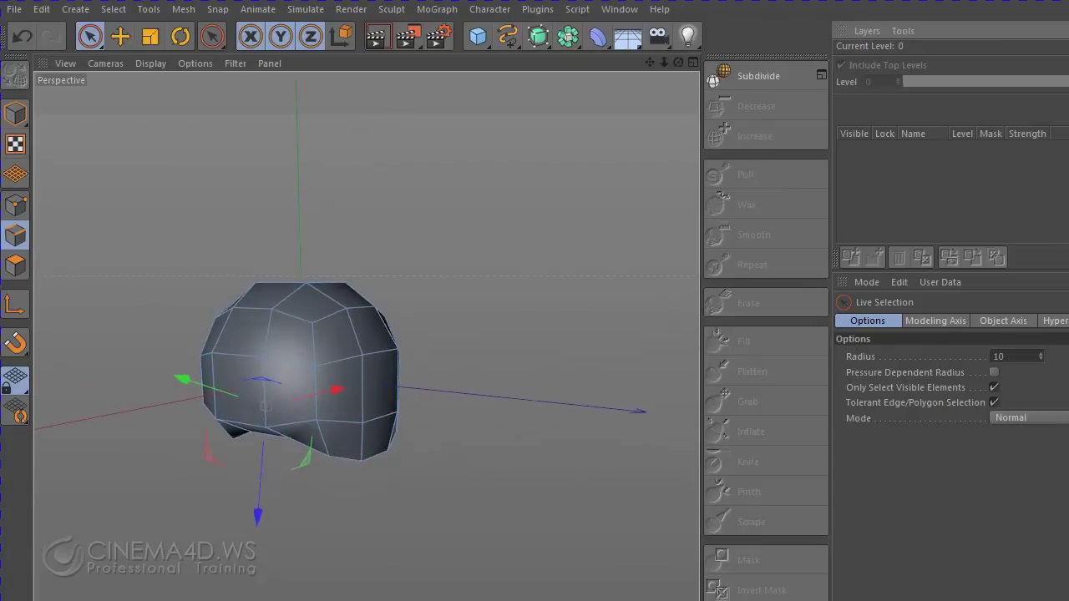
- Subdivide the head to sculpt level 1 (216 polygons) and return to Model mode
left_click(746, 80)
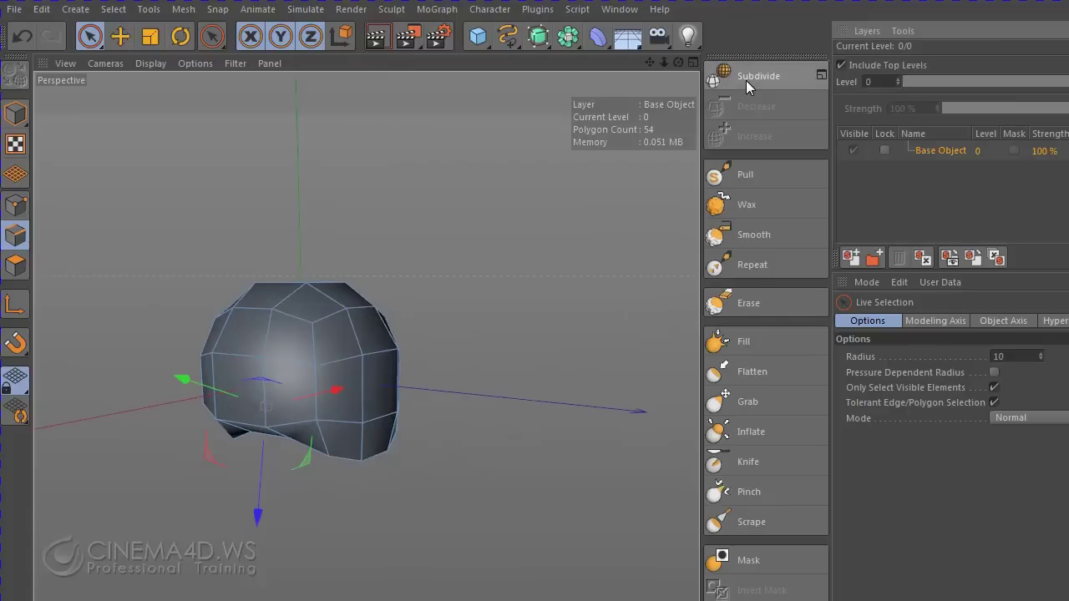
left_click(746, 80)
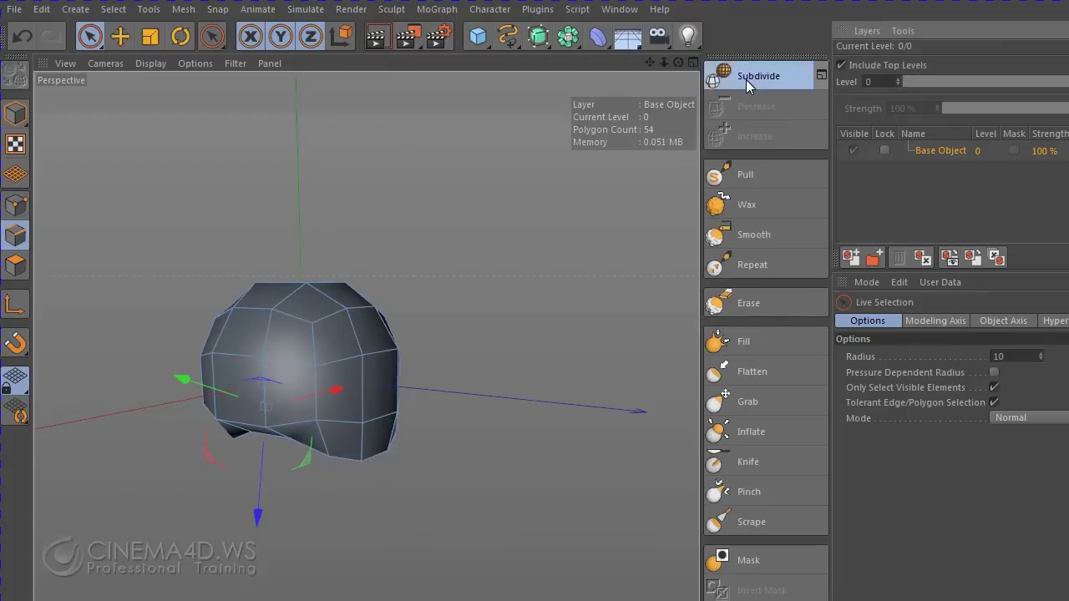
left_click(15, 113)
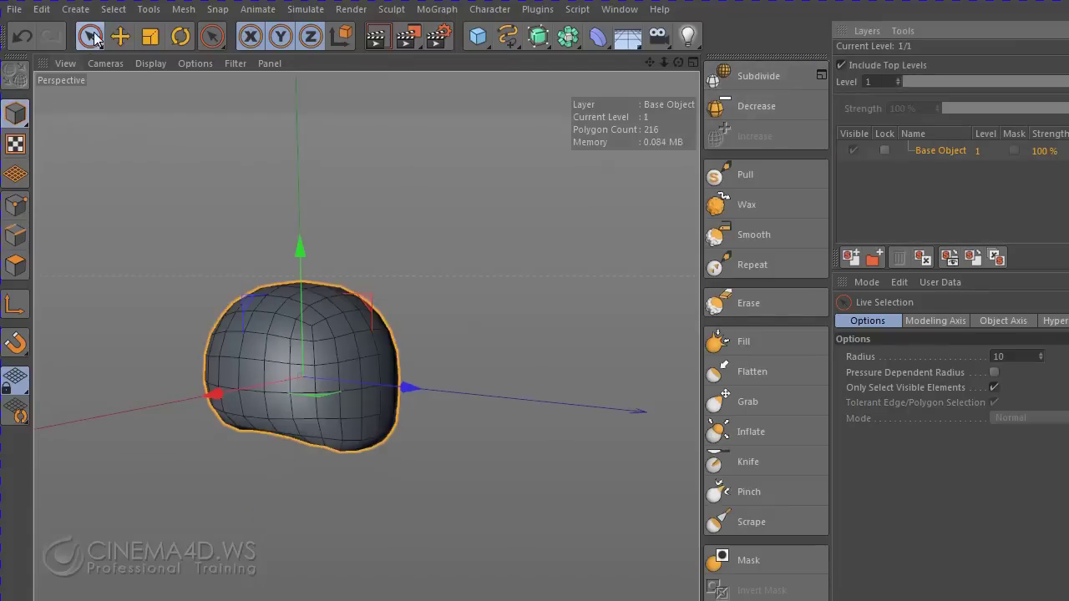
- Choose the Pull brush with X-axis symmetry shown, and orbit the head
left_click(753, 179)
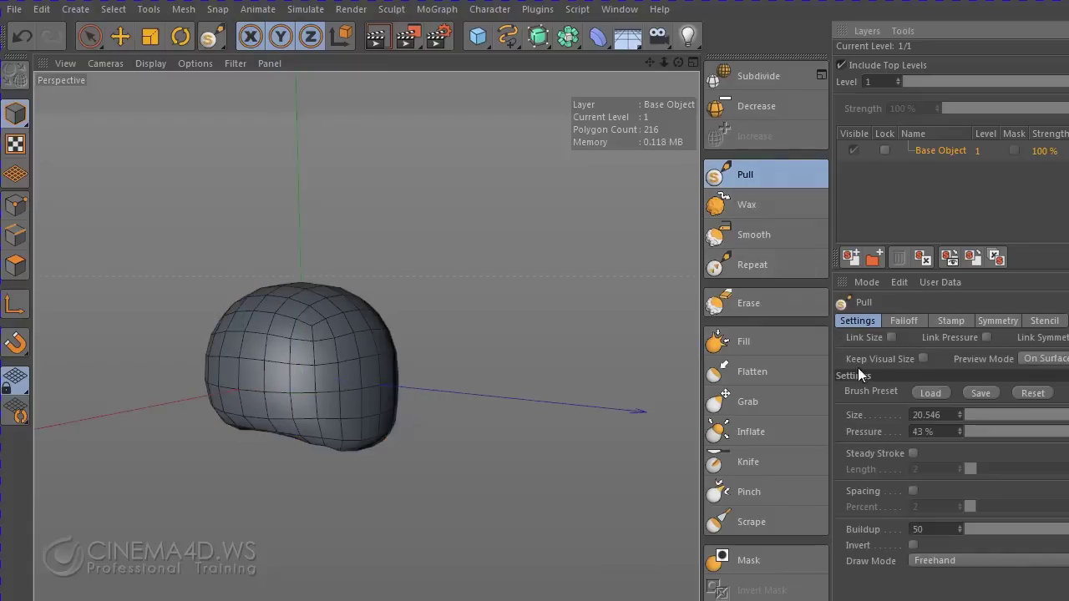
left_click(997, 321)
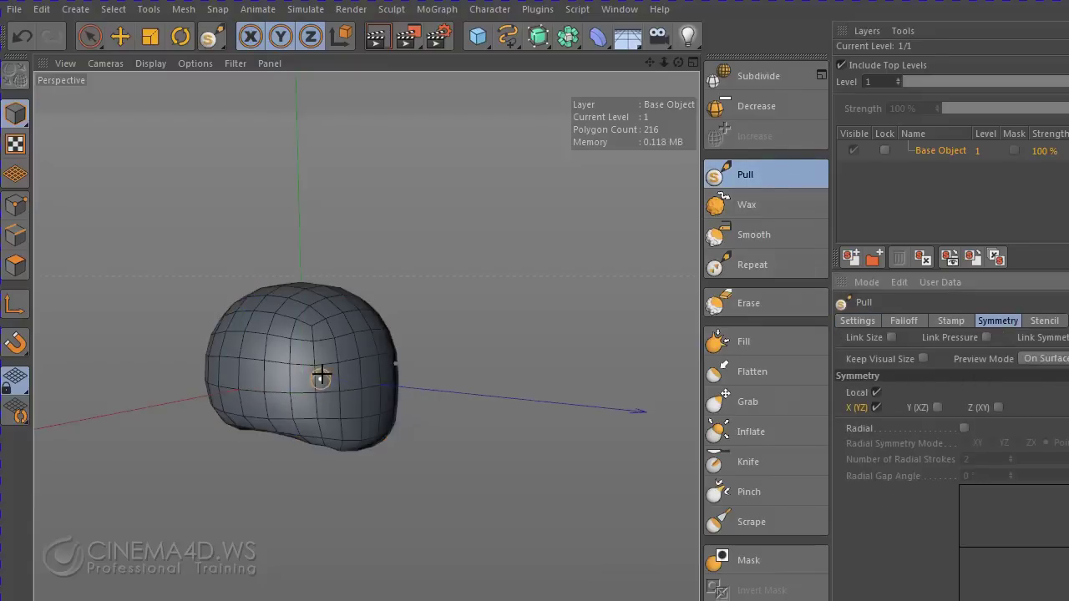
mouse_move(317, 341)
left_mouse_down("alt")
mouse_move(443, 423)
mouse_move(209, 375)
mouse_move(542, 354)
mouse_move(680, 329)
mouse_move(761, 248)
mouse_move(590, 375)
mouse_move(513, 331)
mouse_move(700, 278)
mouse_move(651, 320)
left_mouse_up("alt")
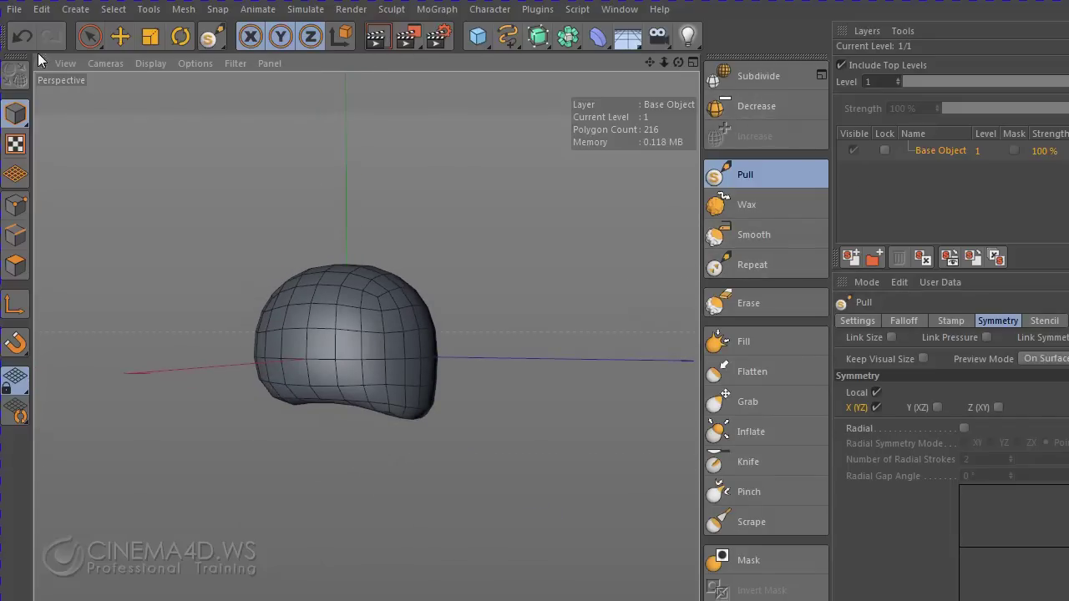
- Undo the sculpt subdivision and show the Objects list
left_click(22, 37)
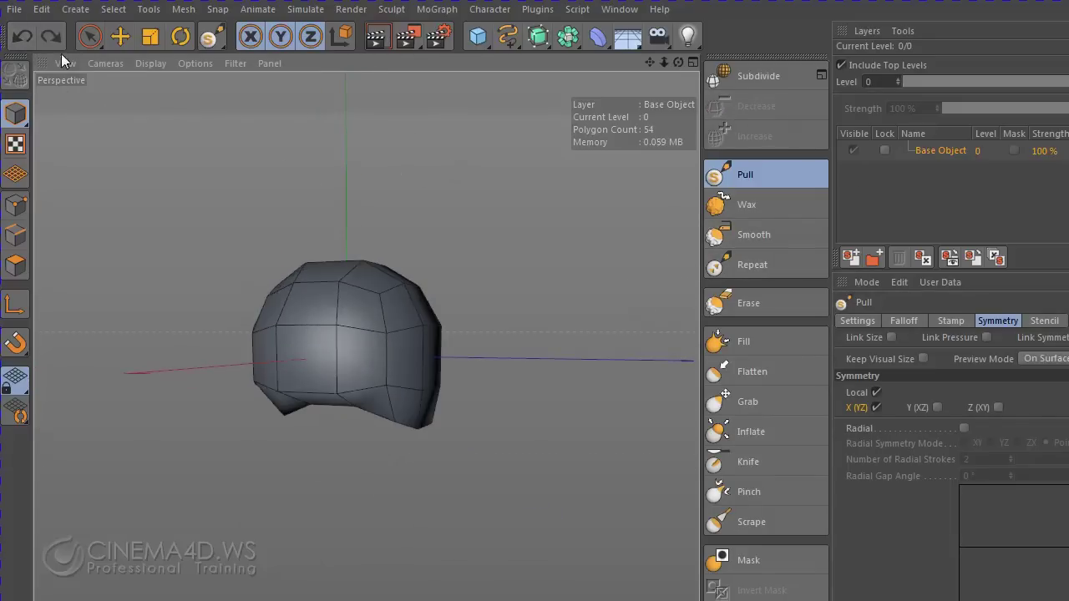
left_click(27, 34)
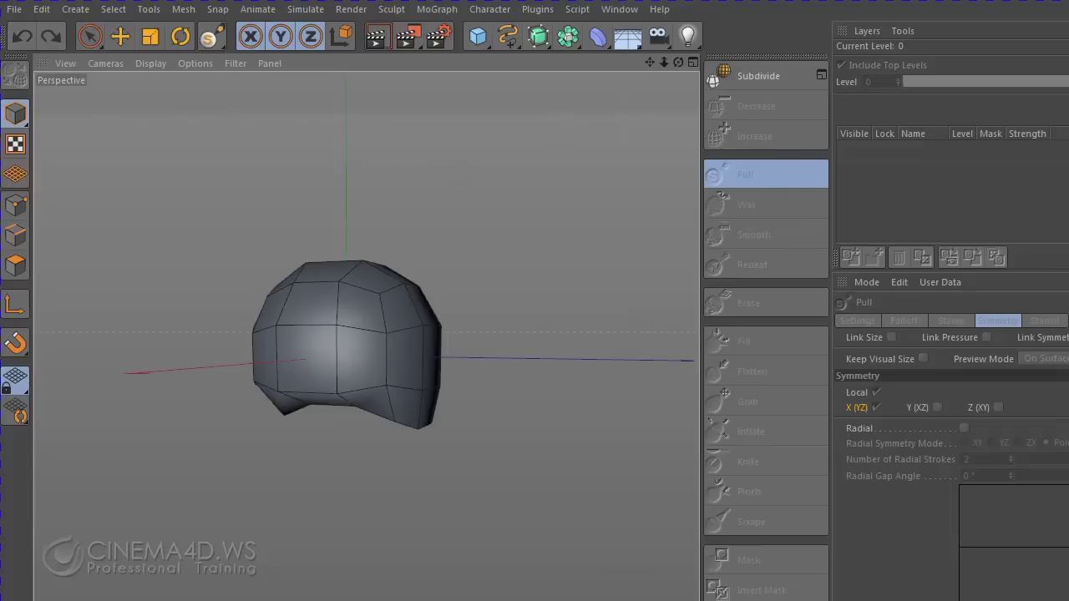
key("shift+F1")
left_click_drag(474, 343, 641, 268, "alt")
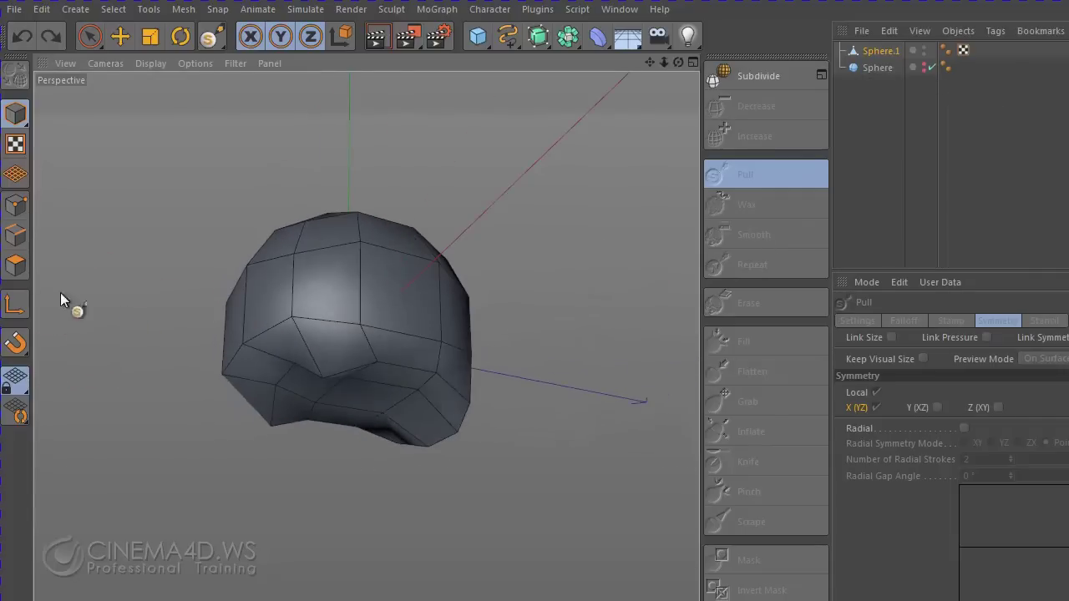
- Select a point on the skull's underside and raise it 25.255 cm
left_click(15, 205)
scroll(301, 393, "up", 1)
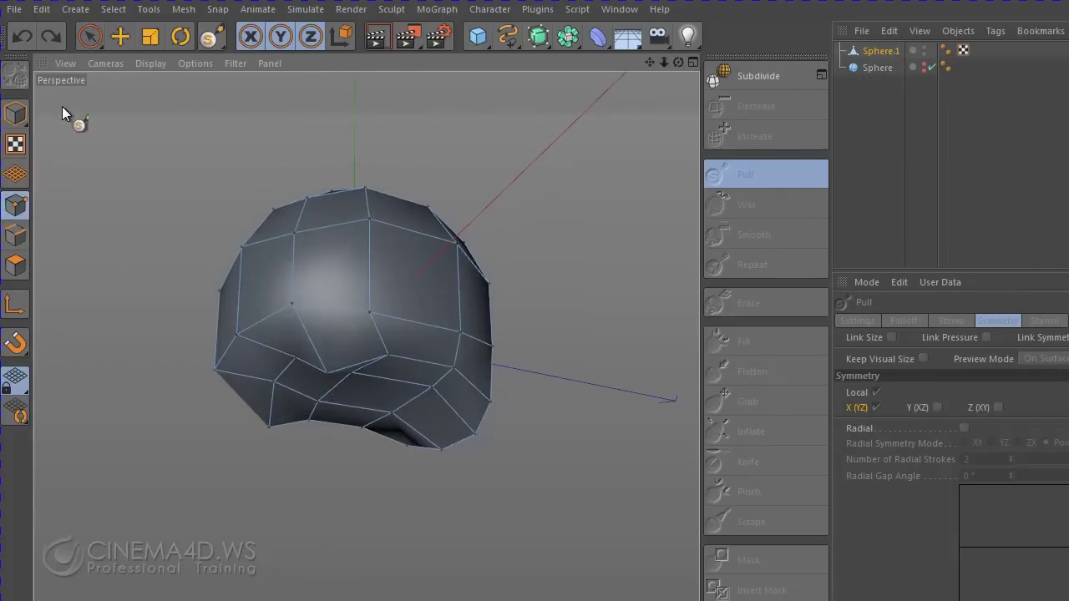
left_click(90, 36)
left_click(326, 373)
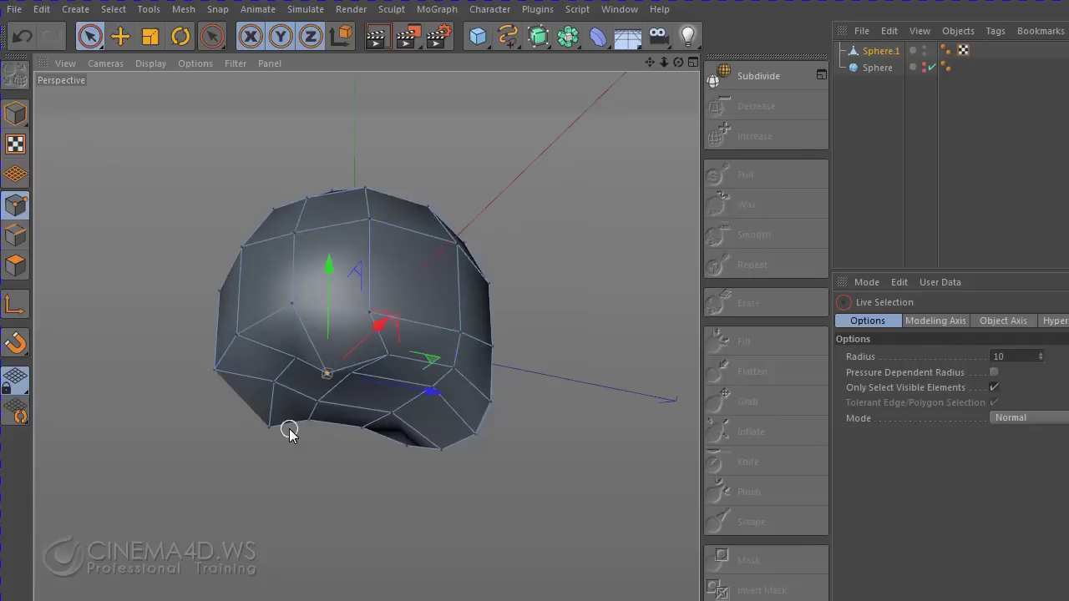
mouse_move(513, 346)
left_mouse_down("alt")
mouse_move(11, 506)
mouse_move(356, 487)
left_mouse_up("alt")
right_click_drag(374, 479, 501, 485, "alt")
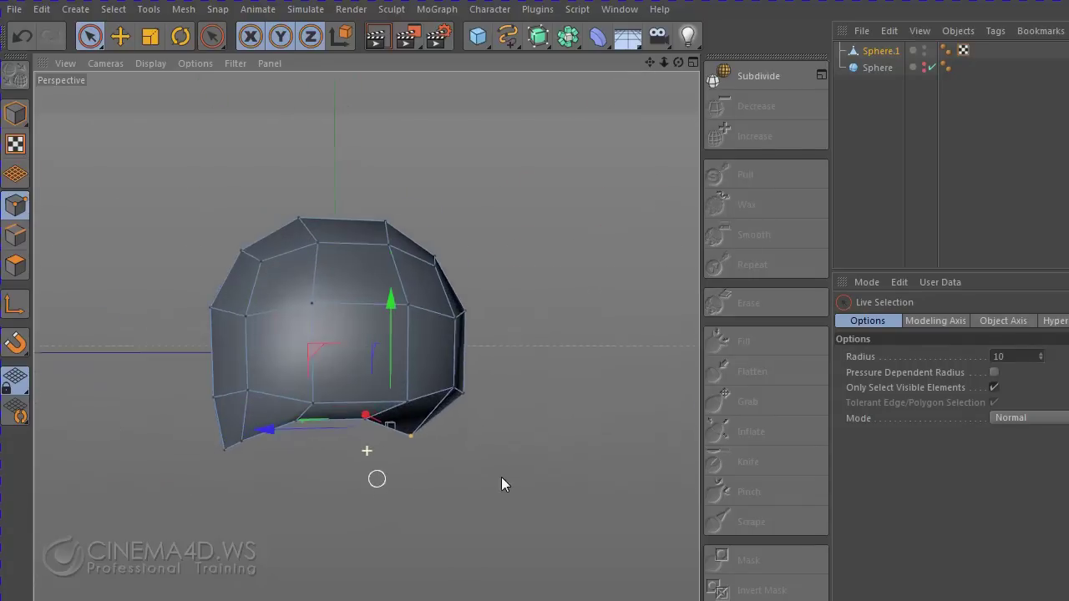
mouse_move(501, 484)
left_mouse_down("alt")
mouse_move(286, 336)
mouse_move(489, 476)
left_mouse_up("alt")
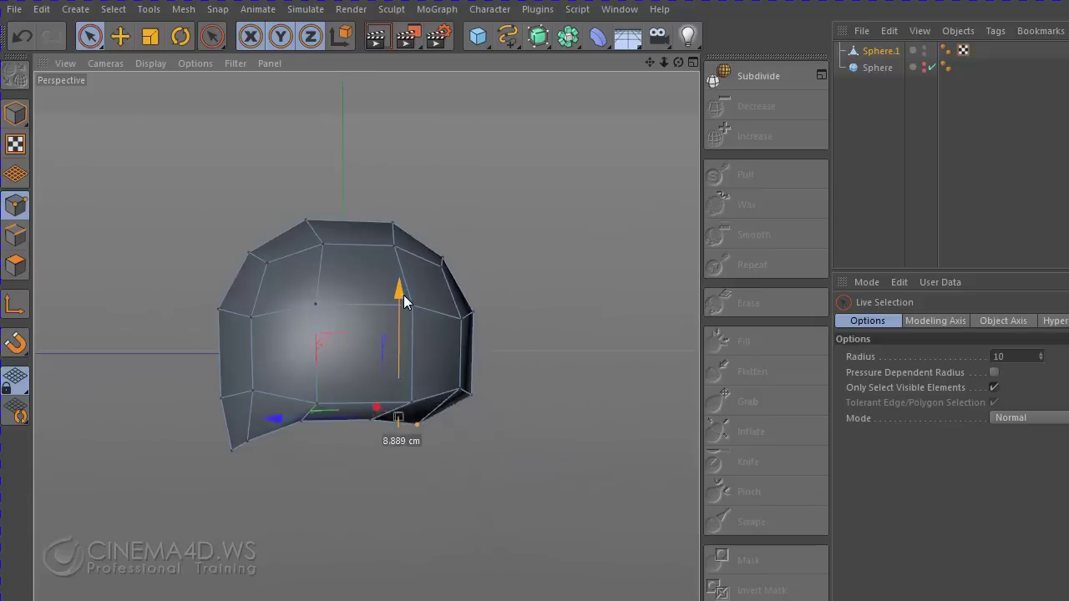
left_click_drag(403, 295, 404, 285)
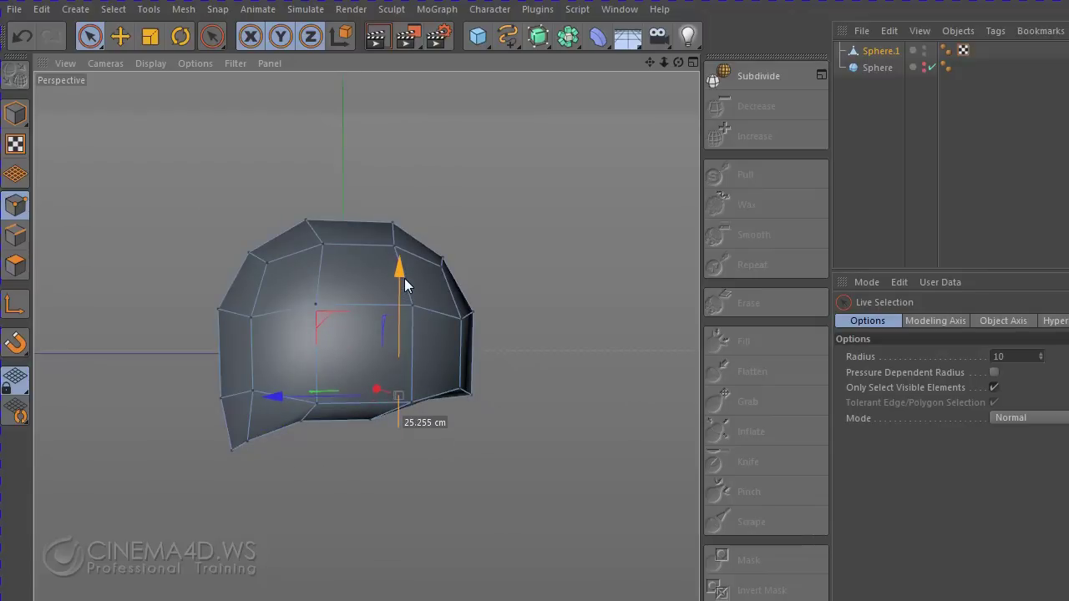
mouse_move(454, 482)
left_mouse_down("alt")
mouse_move(409, 489)
mouse_move(468, 468)
left_mouse_up("alt")
- Select the original Sphere and move it vertically
left_click(922, 72)
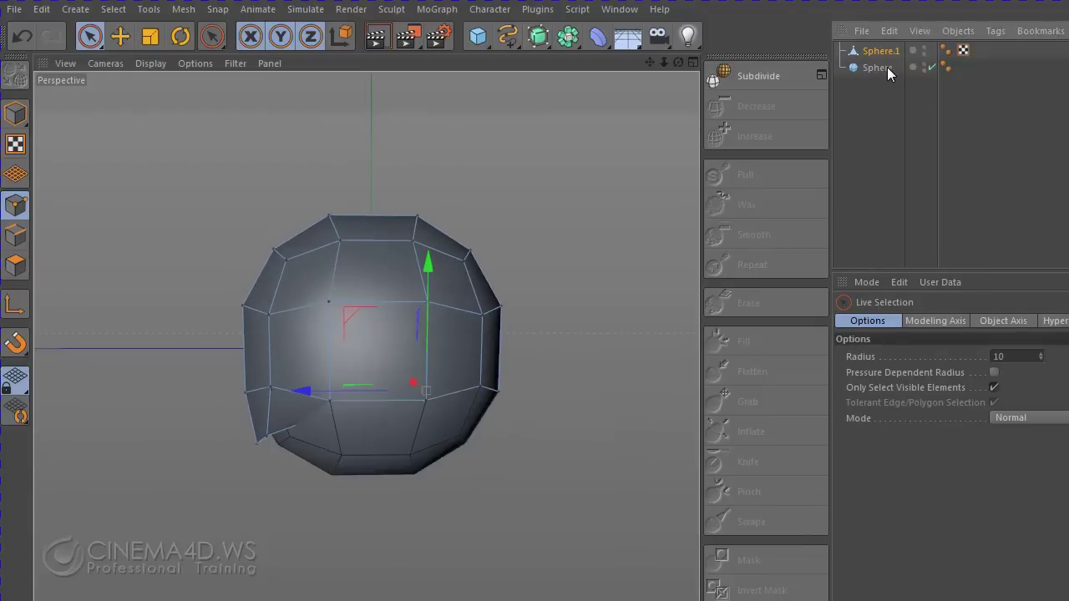
left_click(884, 66)
left_click(881, 51)
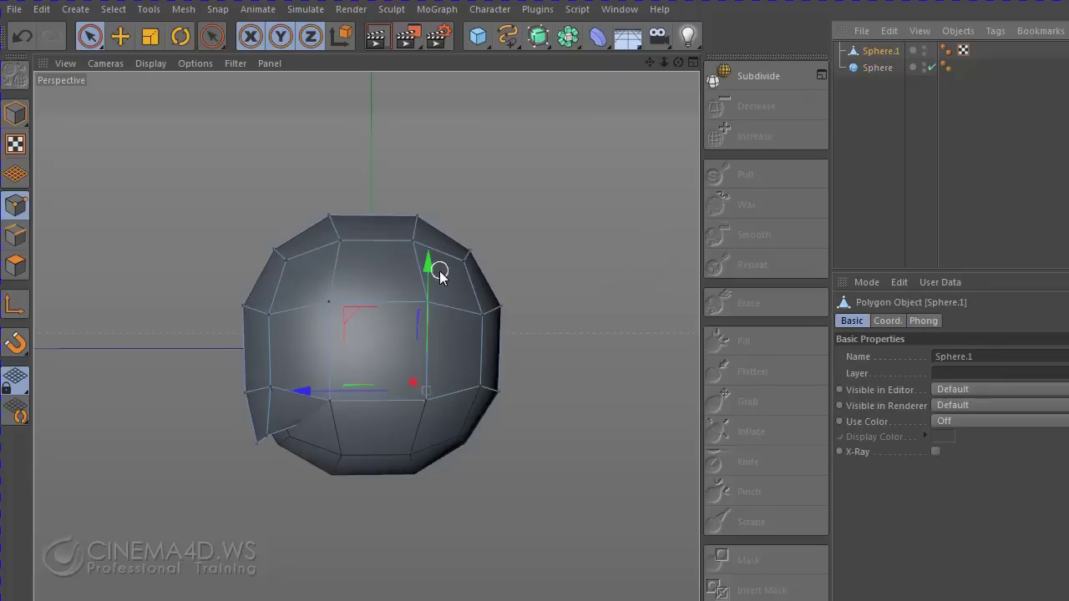
left_click(877, 67)
left_click(120, 35)
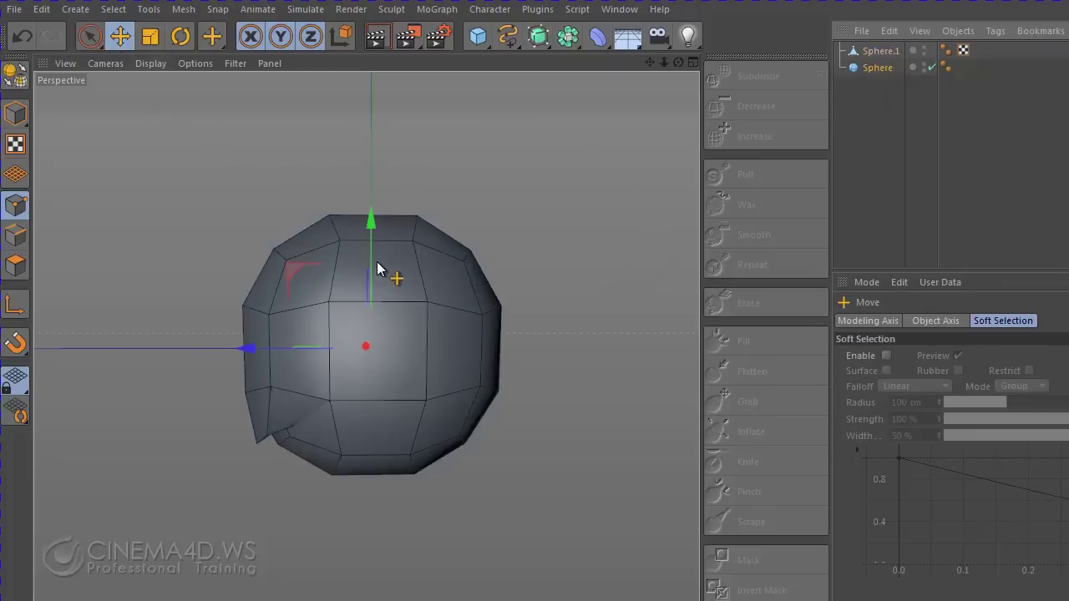
left_click_drag(377, 262, 370, 286)
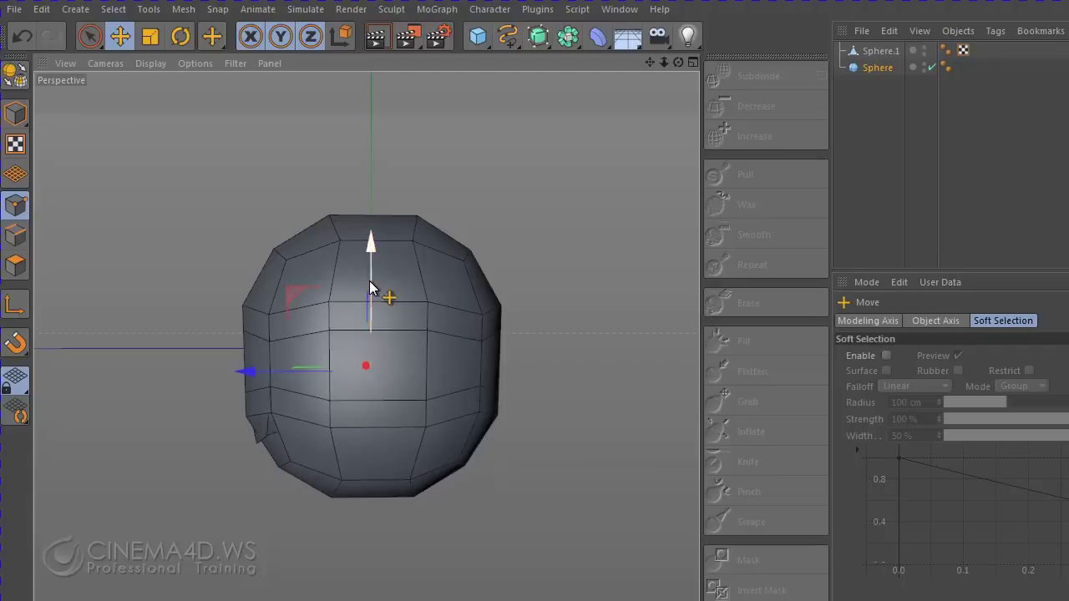
- Hide Sphere.1, make Sphere editable, and rectangle-select its top rows of points
left_click(923, 49)
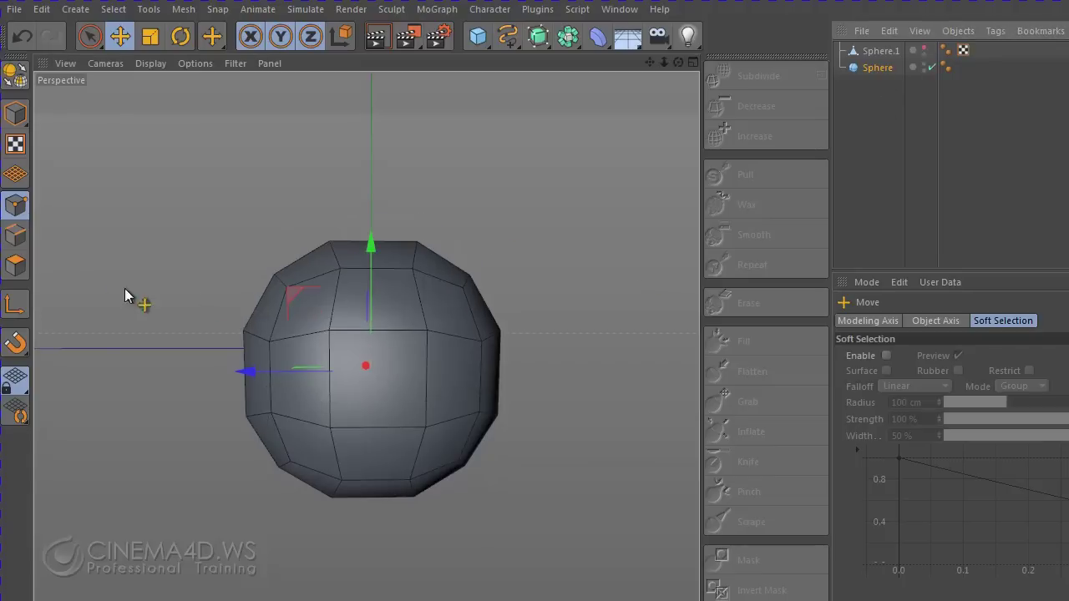
left_click(19, 77)
left_click_drag(96, 46, 163, 74)
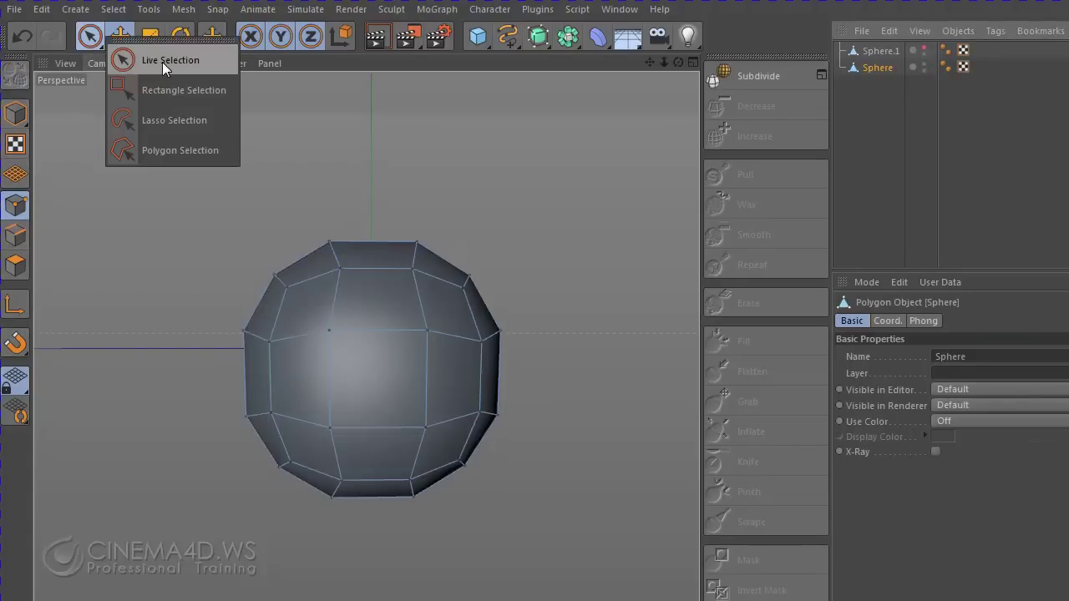
left_click_drag(185, 199, 545, 385)
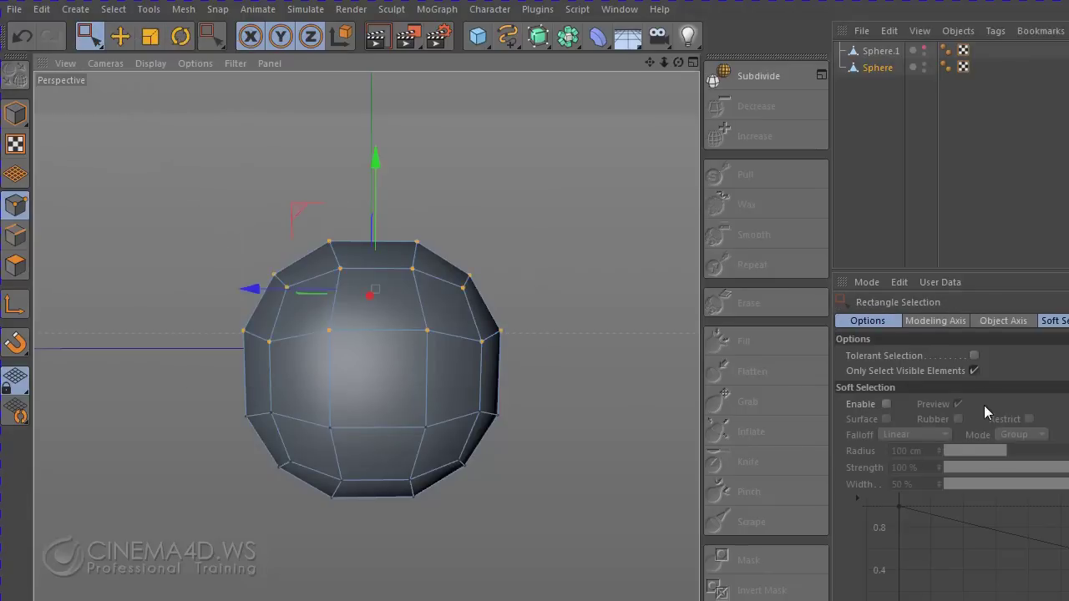
left_click(974, 371)
left_click_drag(665, 174, 83, 360)
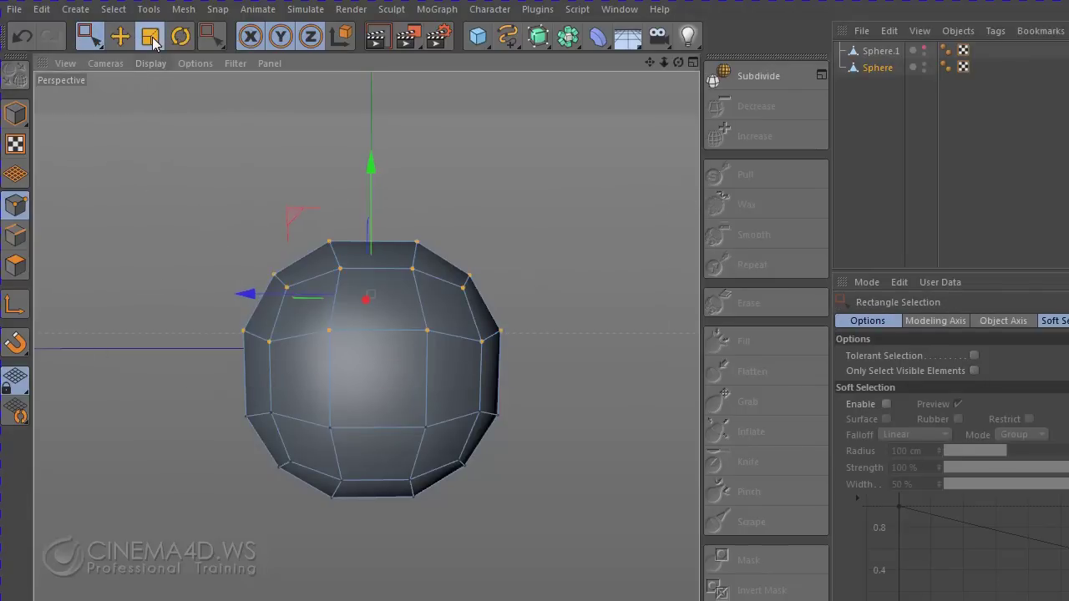
- Squash the top points down on Y and lower them about 50 cm
left_click(151, 37)
left_click_drag(371, 161, 373, 270)
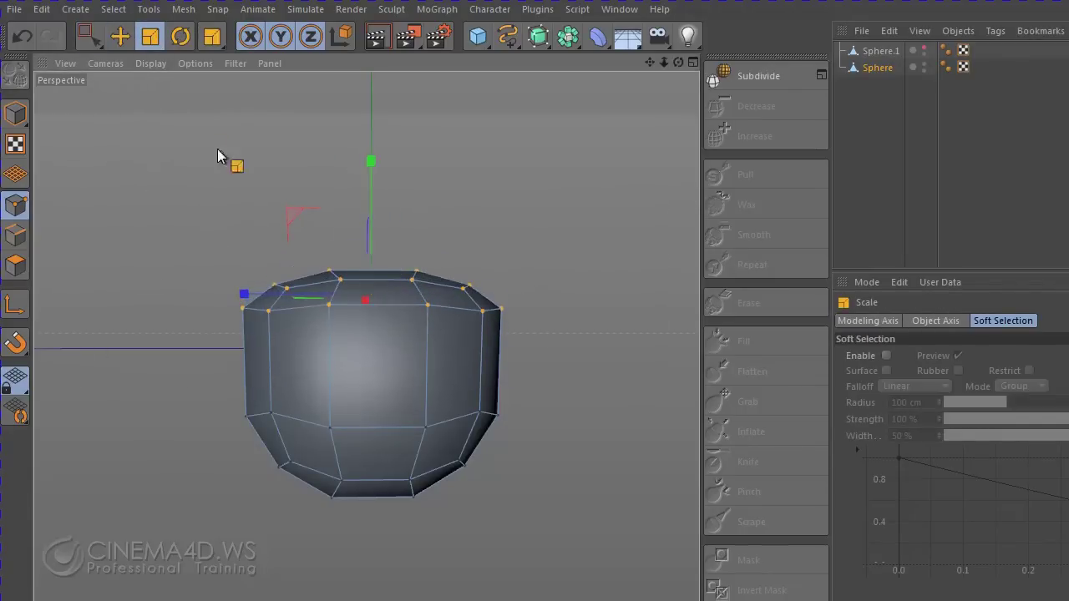
left_click(120, 36)
left_click_drag(373, 185, 371, 269)
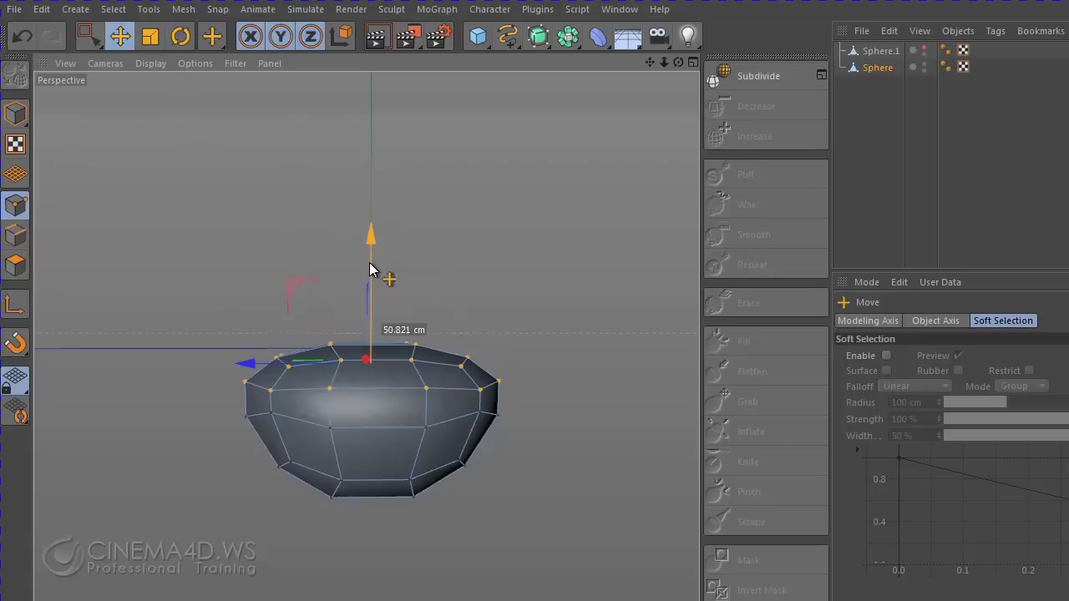
left_click_drag(244, 365, 546, 468)
key("ctrl+z")
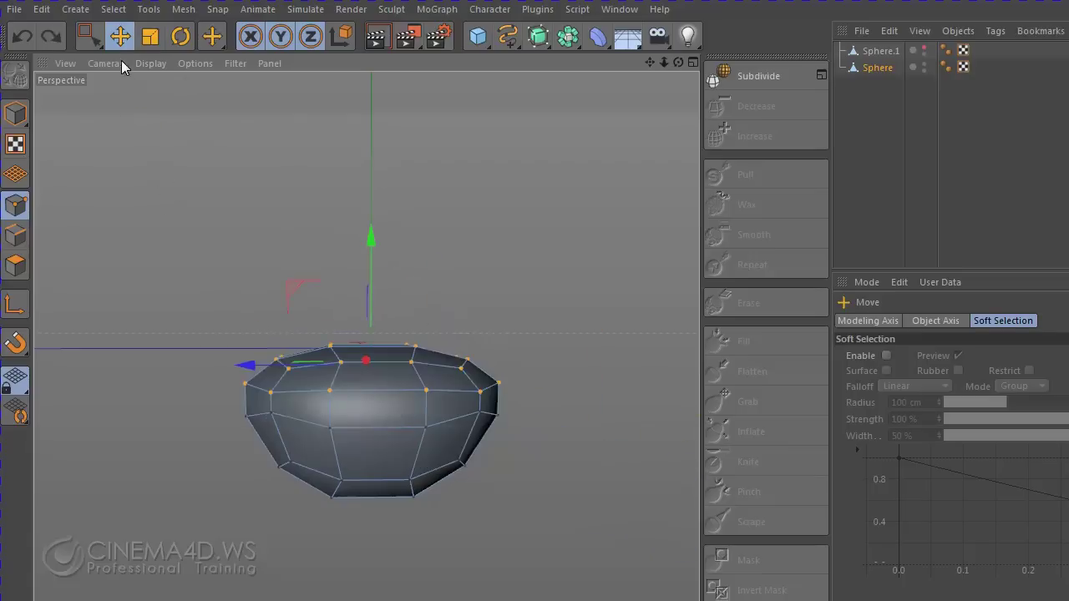
- Reselect the upper ring of points, flatten it further and lower it
left_click(89, 36)
left_click_drag(552, 283, 168, 449)
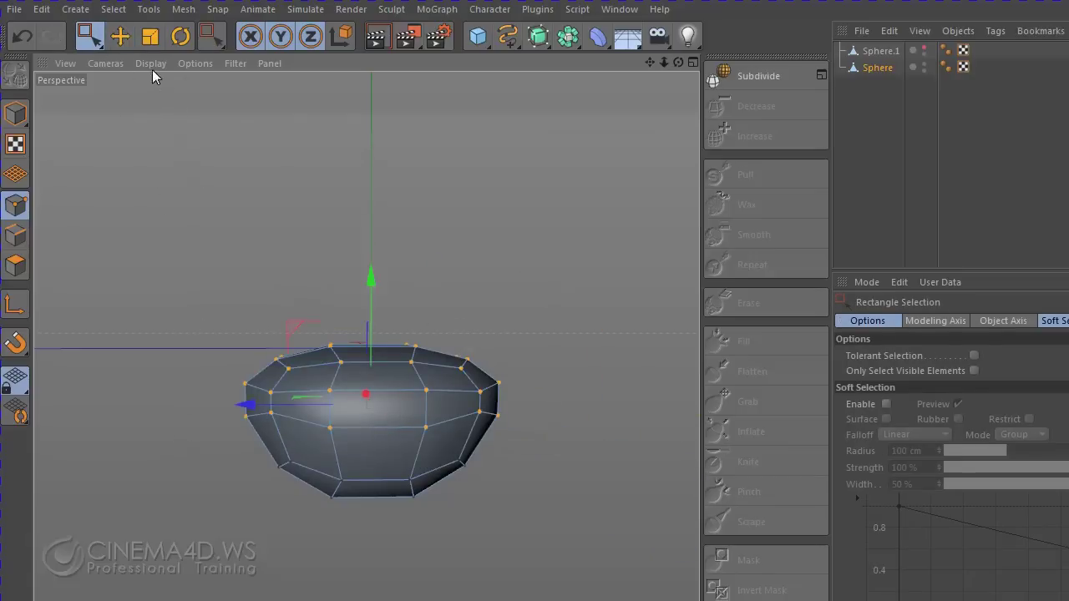
key("t")
left_click_drag(371, 304, 370, 351)
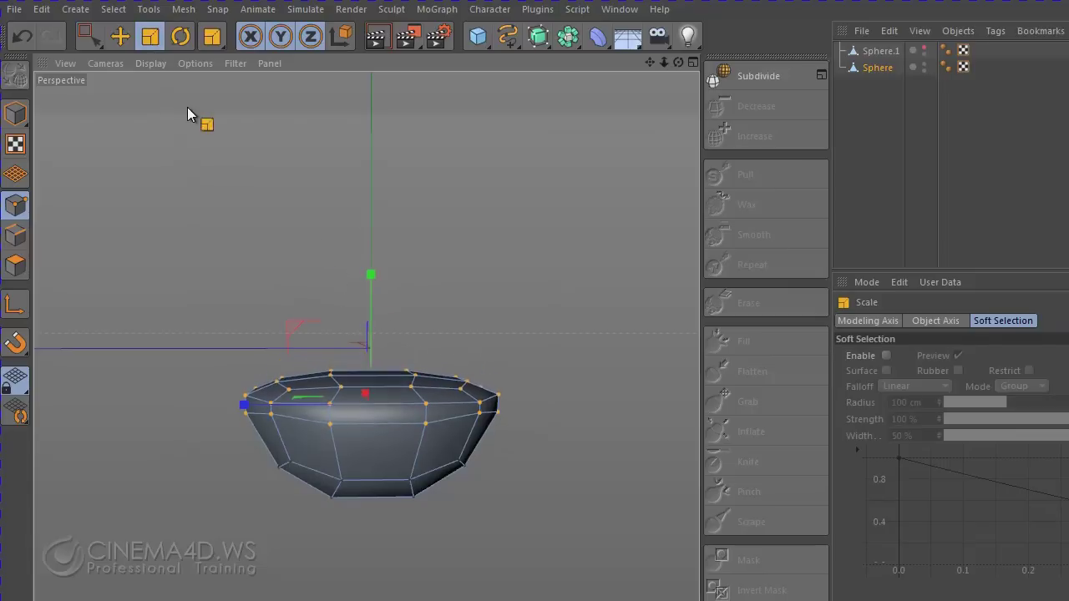
key("e")
left_click_drag(371, 312, 375, 339)
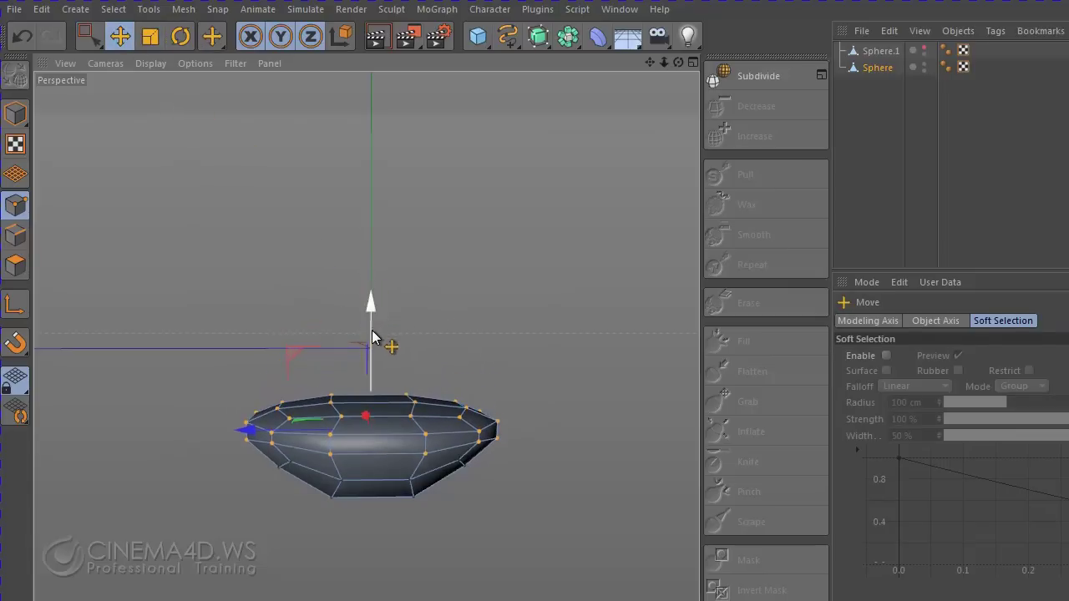
- Unhide Sphere.1 and nudge the jaw's selected points to sit beneath the skull
left_click(925, 48)
mouse_move(545, 299)
left_mouse_down("alt")
mouse_move(645, 237)
mouse_move(587, 307)
mouse_move(528, 295)
mouse_move(556, 286)
mouse_move(396, 462)
mouse_move(380, 456)
left_mouse_up("alt")
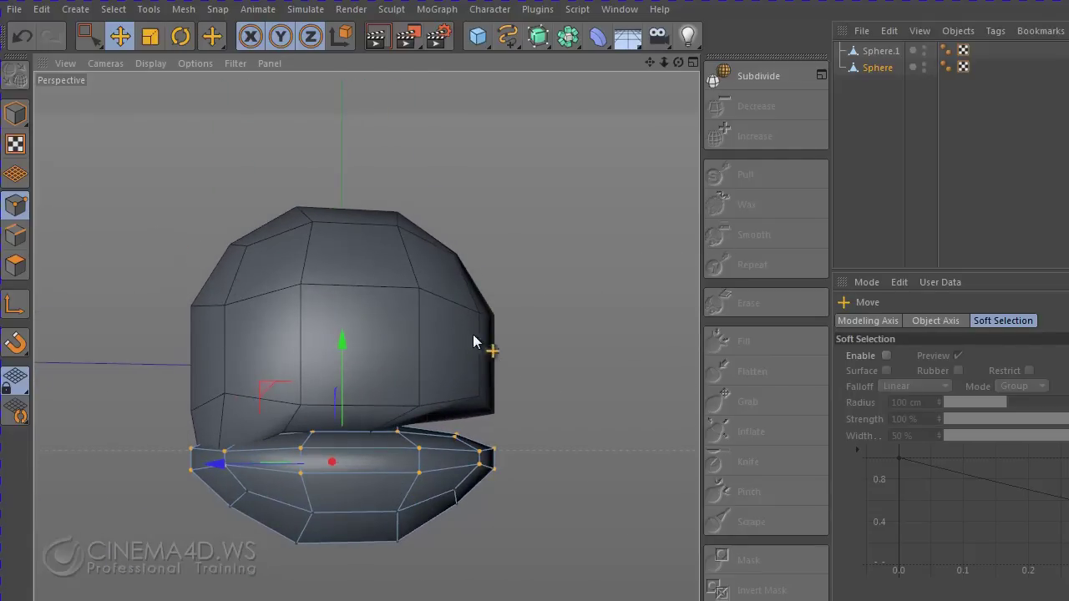
middle_click_drag(532, 371, 562, 175, "alt")
mouse_move(554, 349)
right_mouse_down("alt")
mouse_move(532, 406)
mouse_move(495, 403)
right_mouse_up("alt")
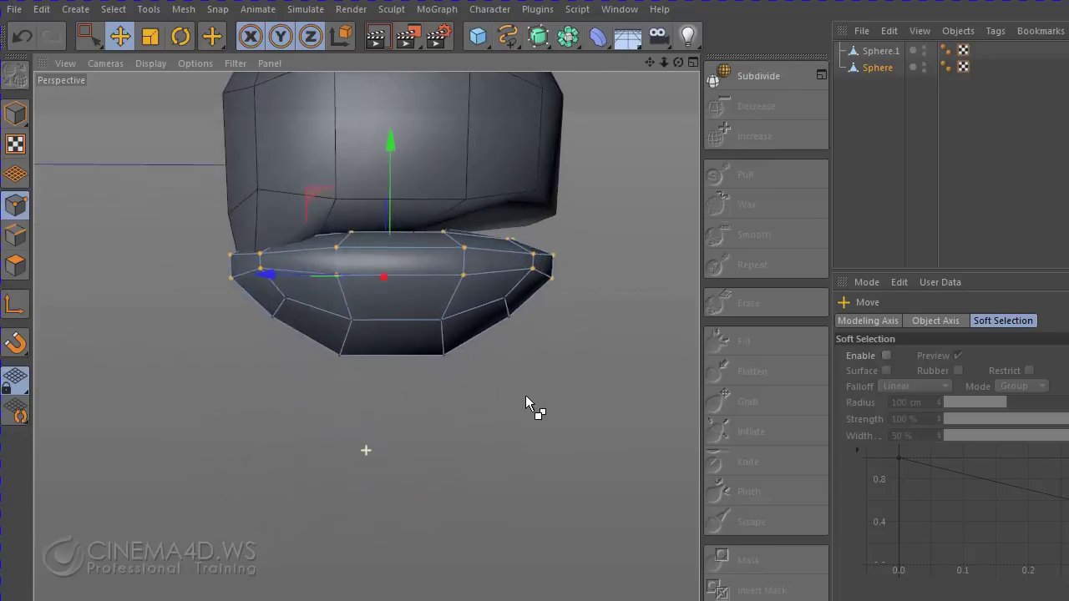
mouse_move(419, 183)
left_mouse_down()
mouse_move(431, 186)
mouse_move(429, 209)
mouse_move(434, 159)
mouse_move(441, 182)
left_mouse_up()
- Return to Point mode with the freehand Live Selection tool
left_click(15, 112)
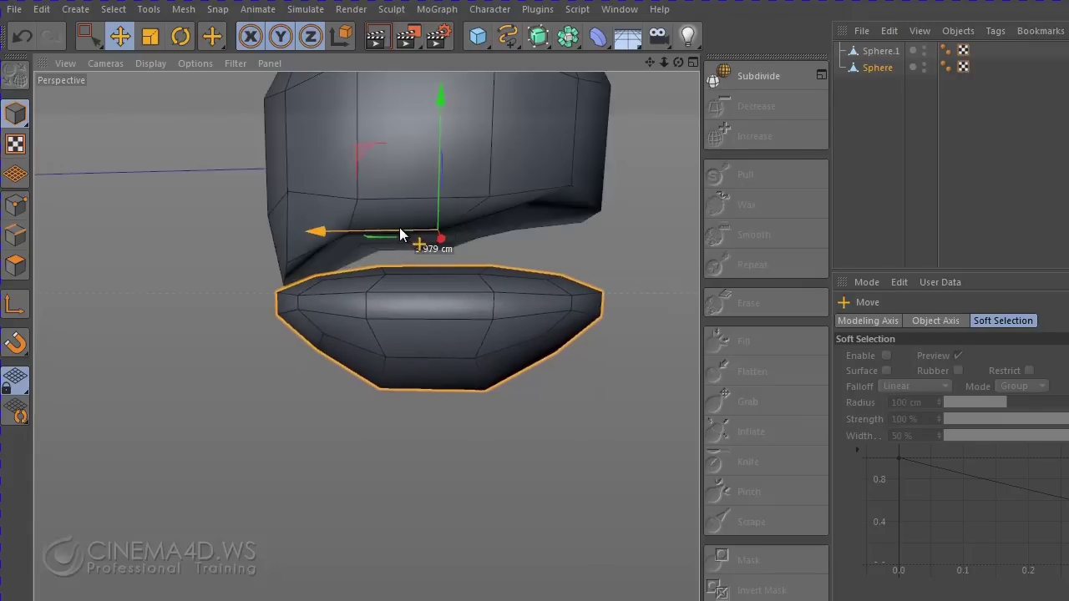
mouse_move(444, 279)
left_mouse_down("alt")
mouse_move(553, 334)
mouse_move(467, 319)
left_mouse_up("alt")
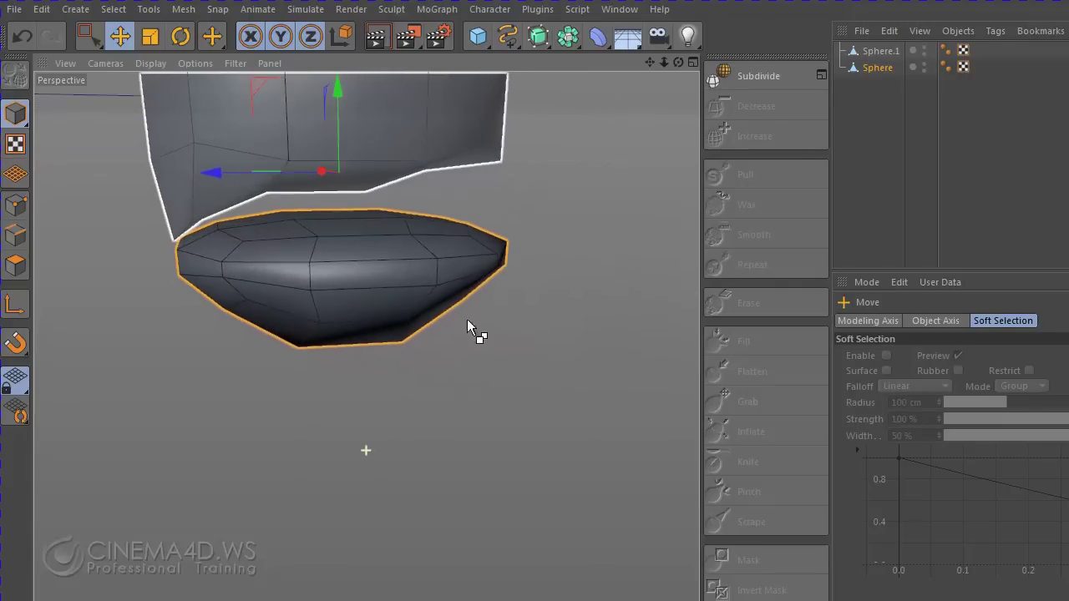
left_click(15, 205)
left_click(101, 50)
left_click(133, 60)
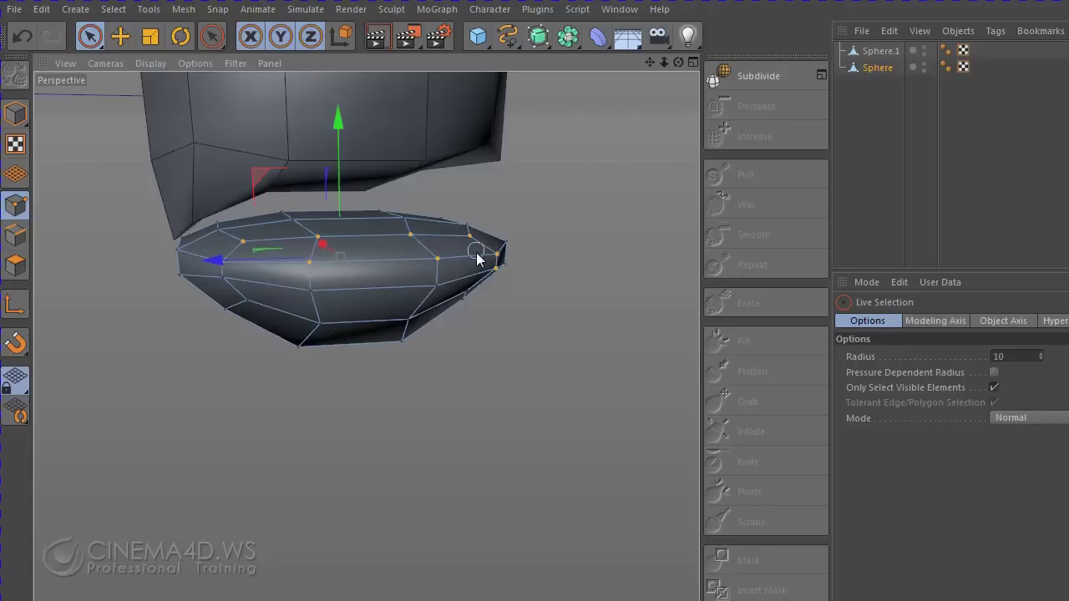
- Live-select the jaw's top ring of points and frame it in view
left_click_drag(476, 253, 527, 284, "shift")
key("ctrl+z")
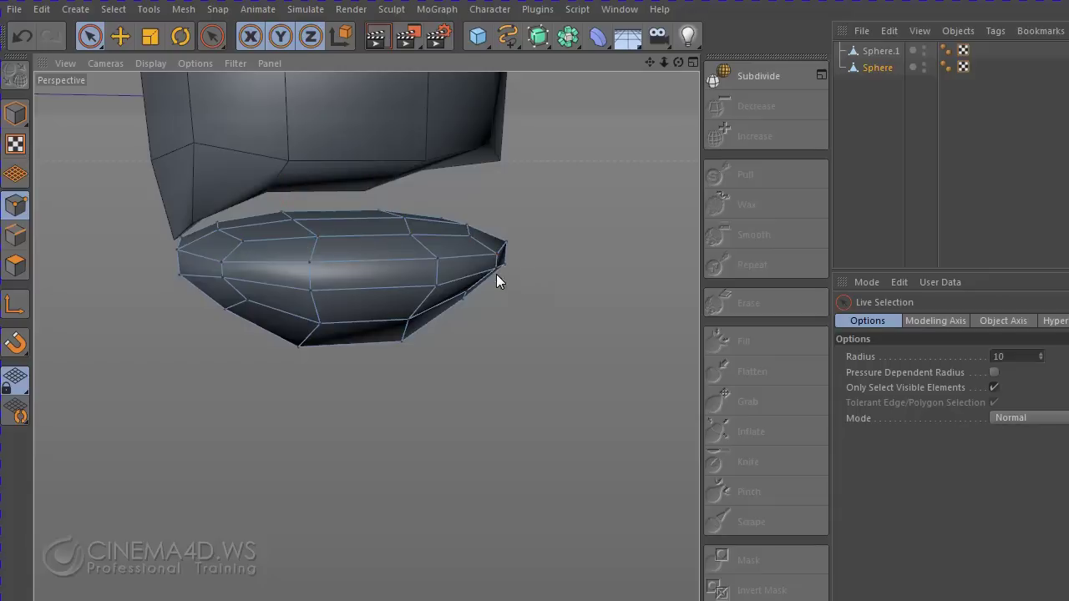
mouse_move(497, 278)
left_mouse_down("alt")
mouse_move(489, 353)
mouse_move(554, 375)
mouse_move(587, 421)
mouse_move(418, 447)
mouse_move(420, 473)
mouse_move(444, 358)
mouse_move(367, 448)
mouse_move(316, 455)
mouse_move(439, 370)
mouse_move(494, 306)
mouse_move(485, 387)
mouse_move(504, 450)
mouse_move(505, 422)
left_mouse_up("alt")
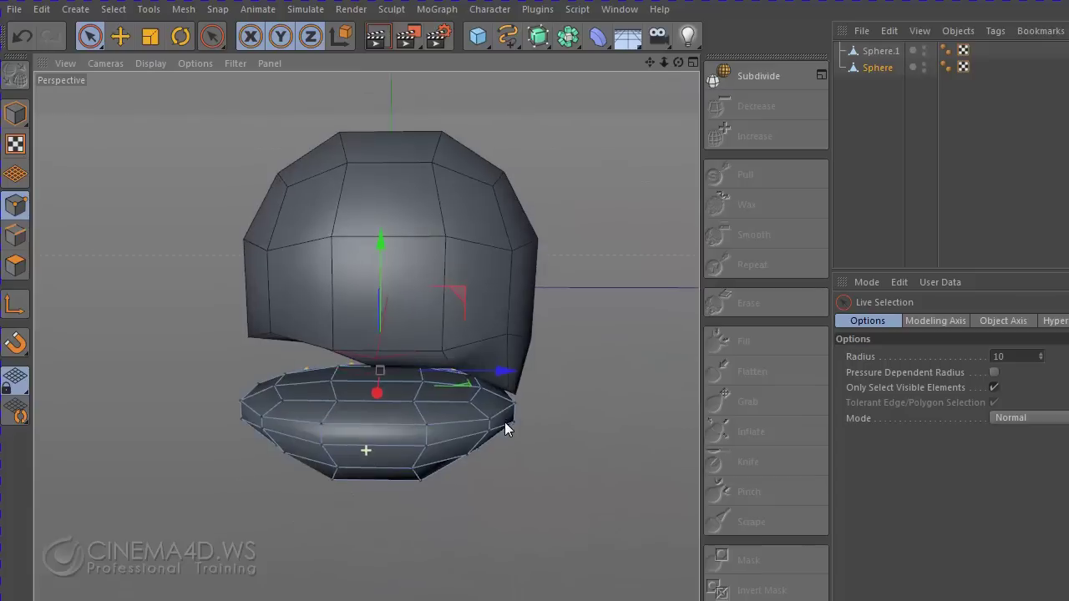
scroll(477, 487, "up", 2)
scroll(496, 380, "up", 2)
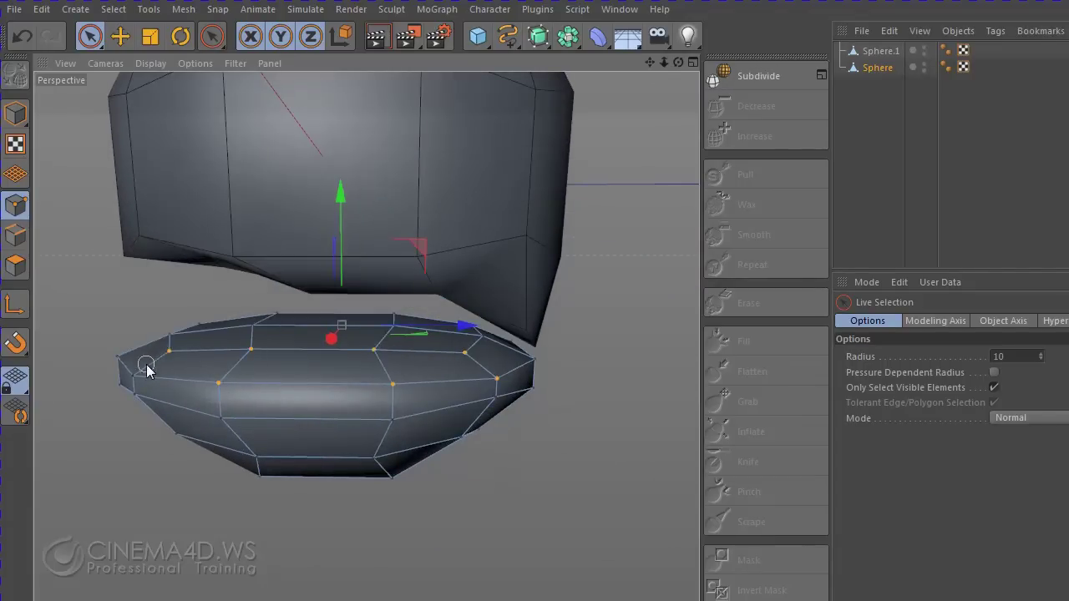
scroll(465, 477, "down", 3)
mouse_move(465, 477)
left_mouse_down("alt")
mouse_move(363, 470)
mouse_move(508, 451)
mouse_move(271, 294)
left_mouse_up("alt")
- Raise the jaw's top ring 18.155 cm and orbit to check the fit
left_click_drag(313, 232, 318, 201)
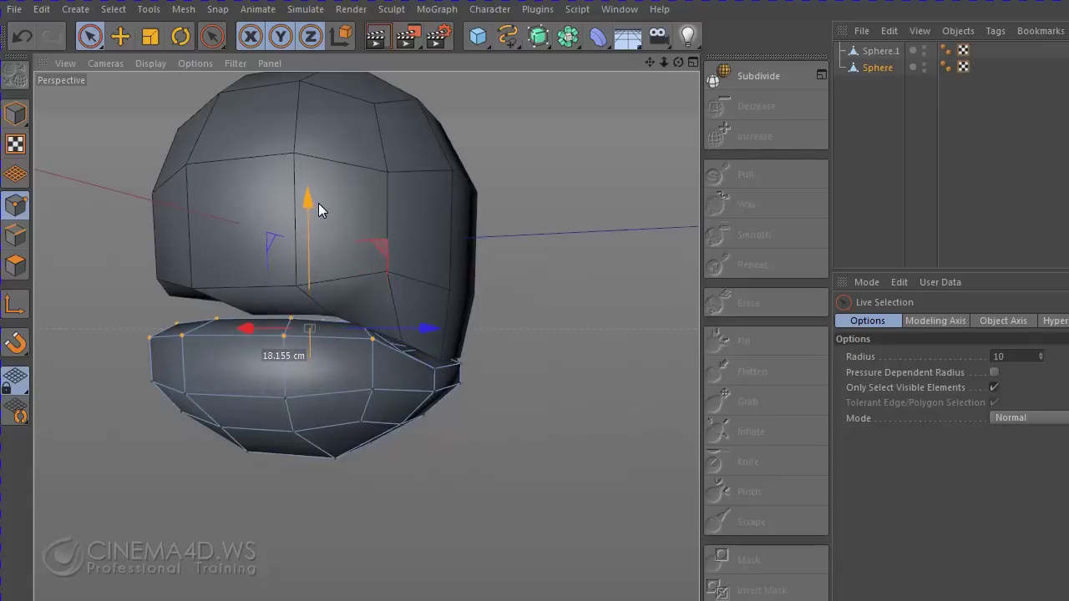
mouse_move(455, 436)
left_mouse_down("alt")
mouse_move(491, 430)
mouse_move(131, 441)
mouse_move(2, 430)
mouse_move(438, 470)
mouse_move(478, 457)
left_mouse_up("alt")
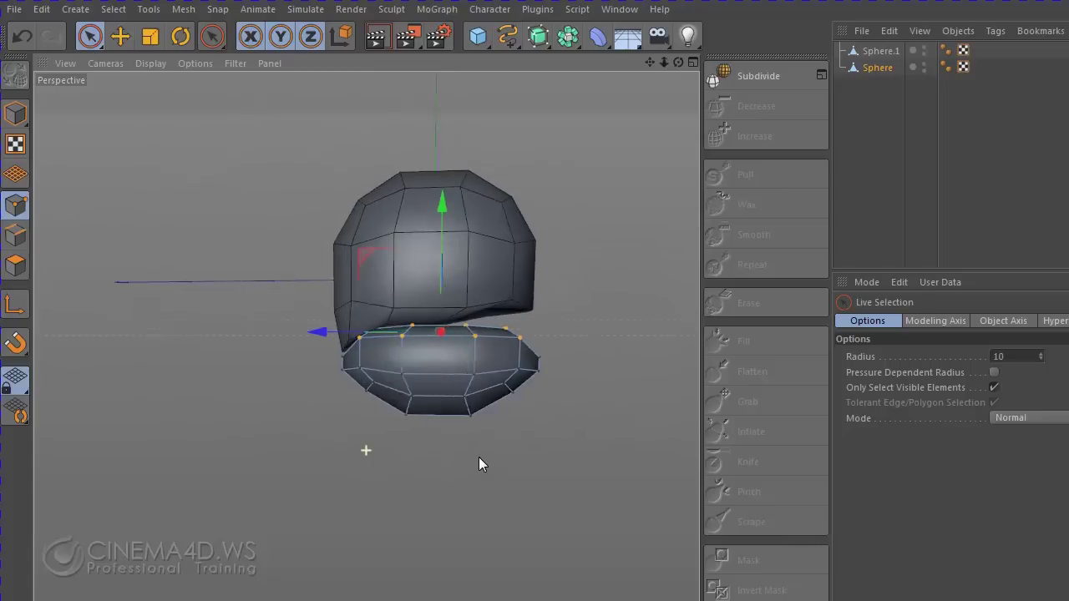
right_click_drag(471, 486, 465, 491, "alt")
left_click_drag(523, 382, 523, 421, "alt")
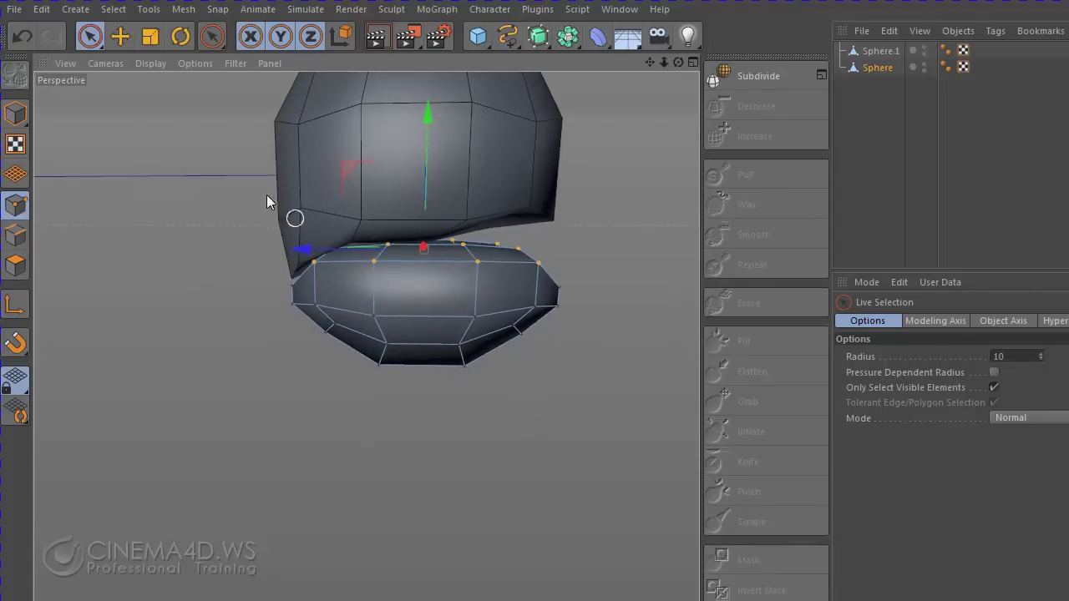
left_click(90, 36)
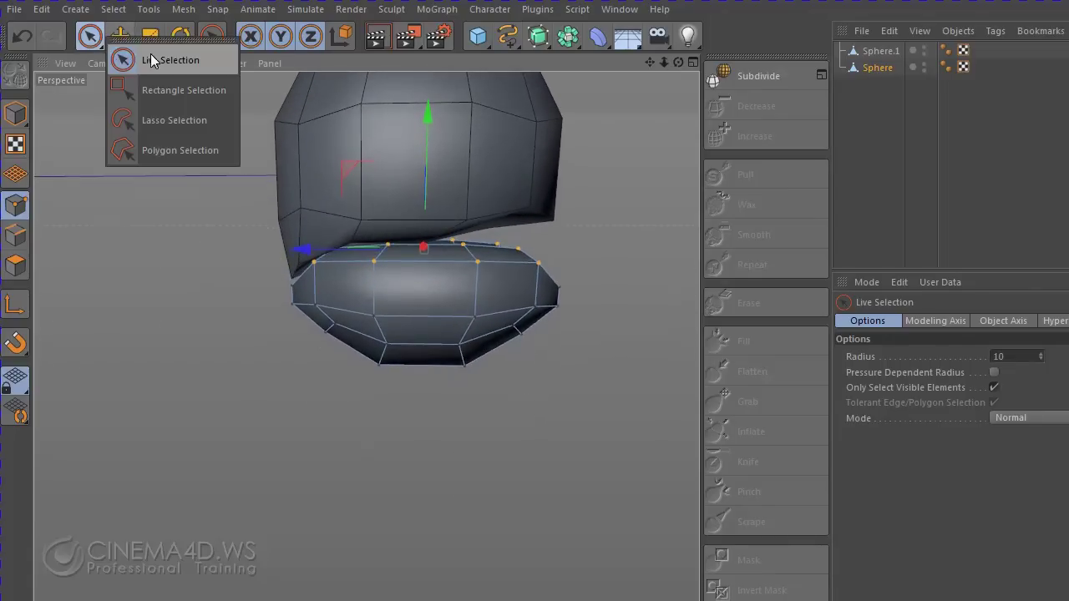
- Scale the selected jaw points to about 52% and shift them left
left_click(182, 96)
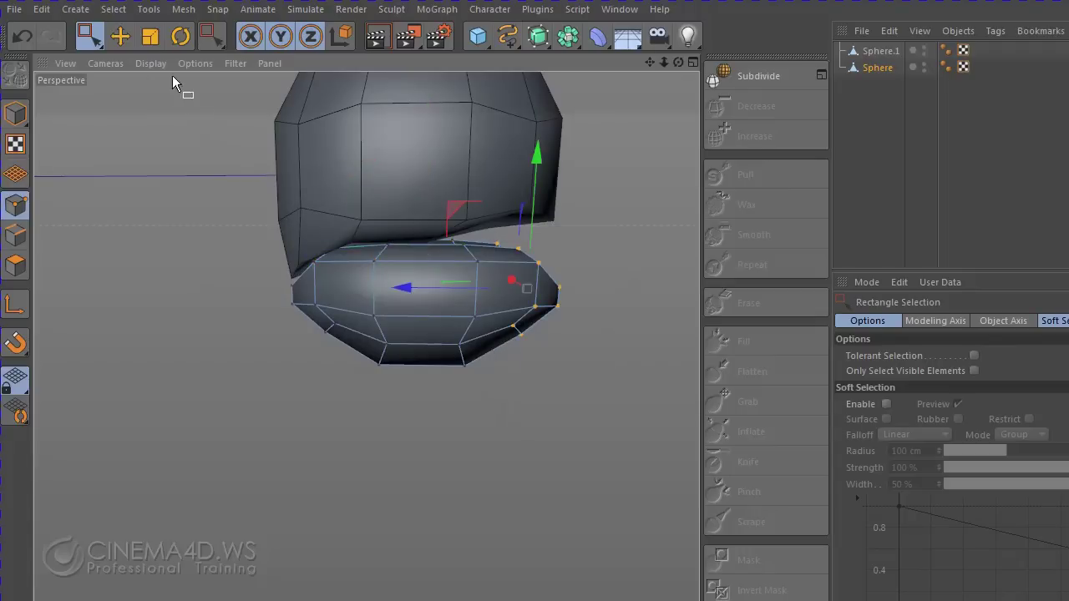
key("t")
mouse_move(480, 288)
left_mouse_down()
mouse_move(380, 292)
mouse_move(512, 293)
left_mouse_up()
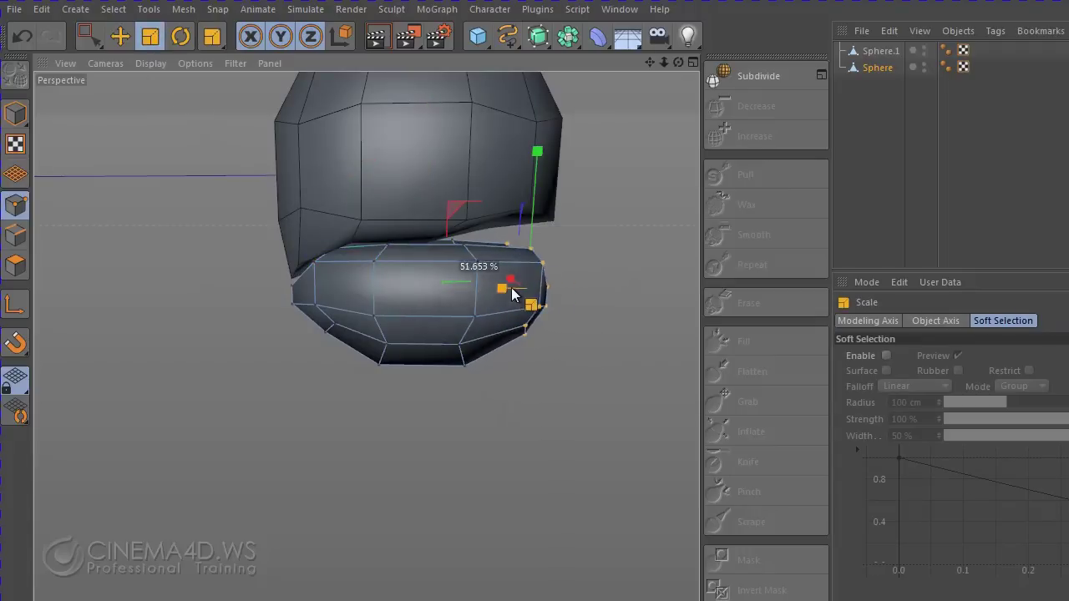
left_click(119, 36)
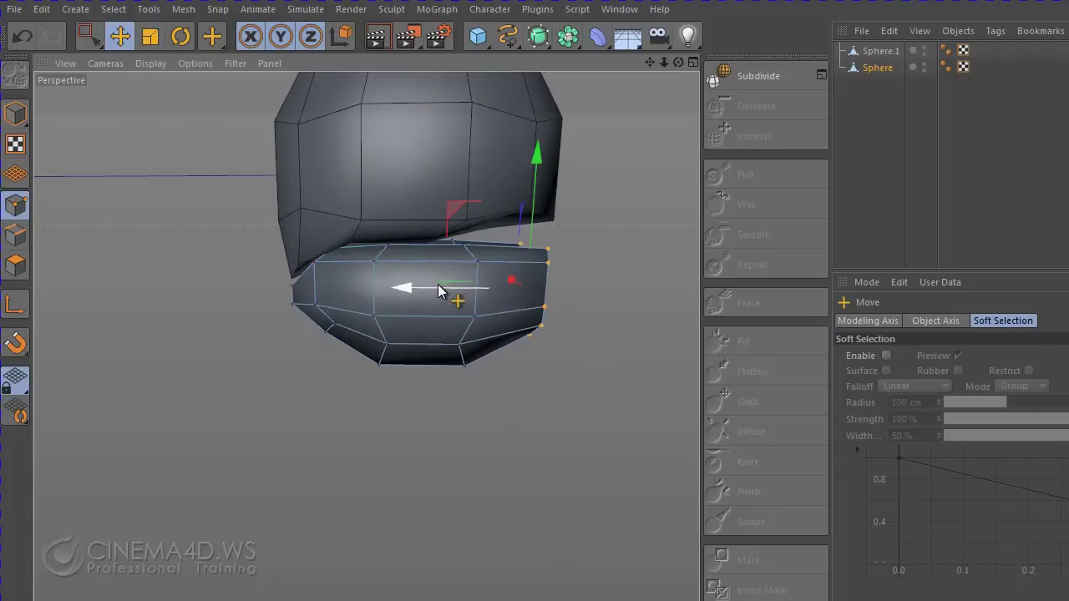
left_click_drag(440, 290, 409, 290)
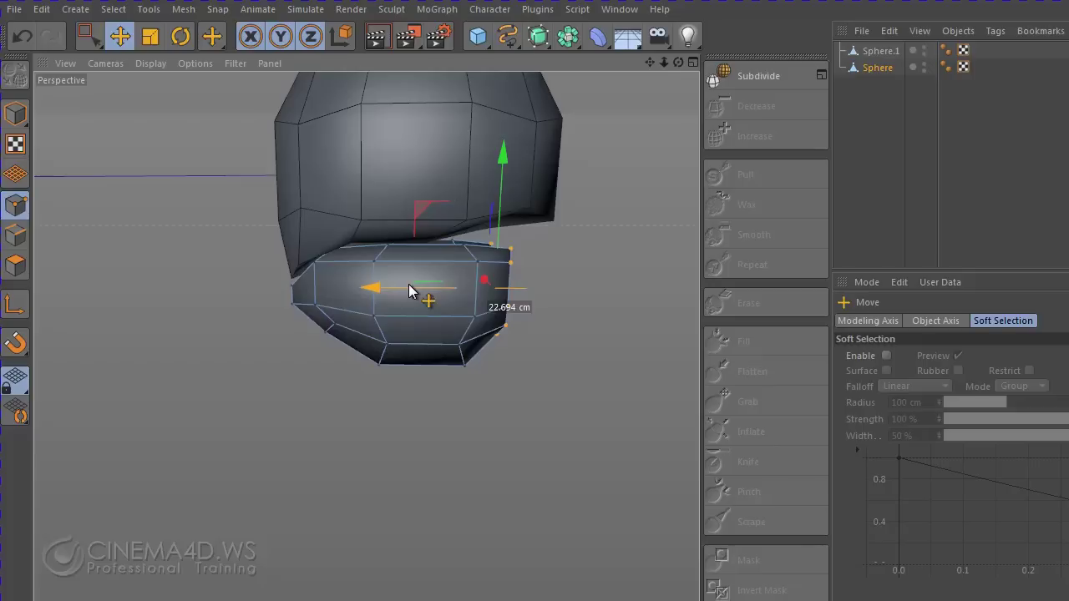
mouse_move(616, 459)
left_mouse_down("alt")
mouse_move(600, 325)
mouse_move(597, 336)
left_mouse_up("alt")
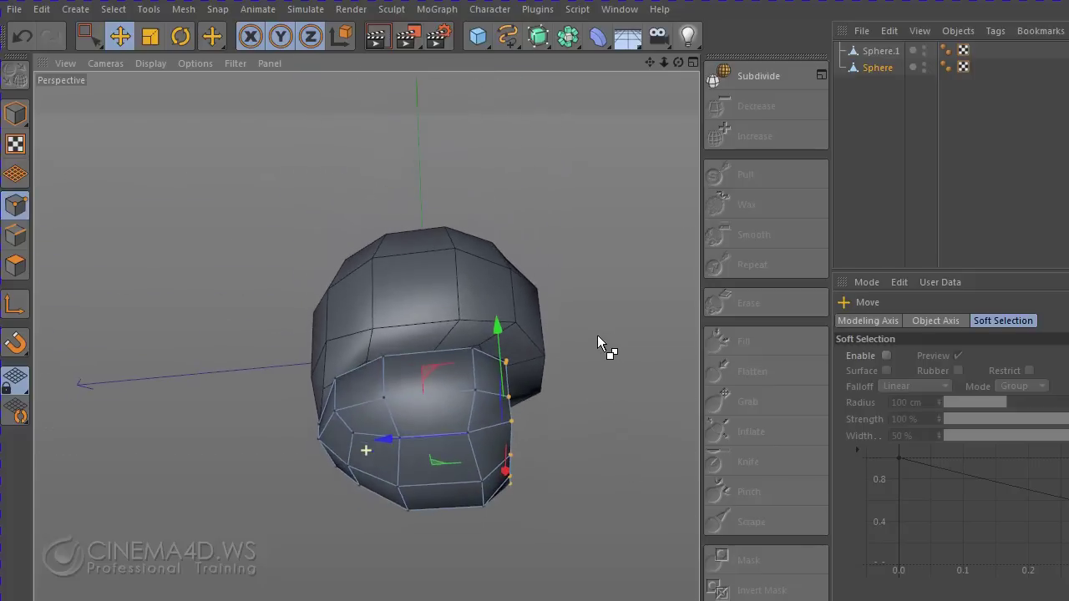
- Select the jaw's bottom polygon and move it along Y
left_click(15, 264)
left_click(435, 500)
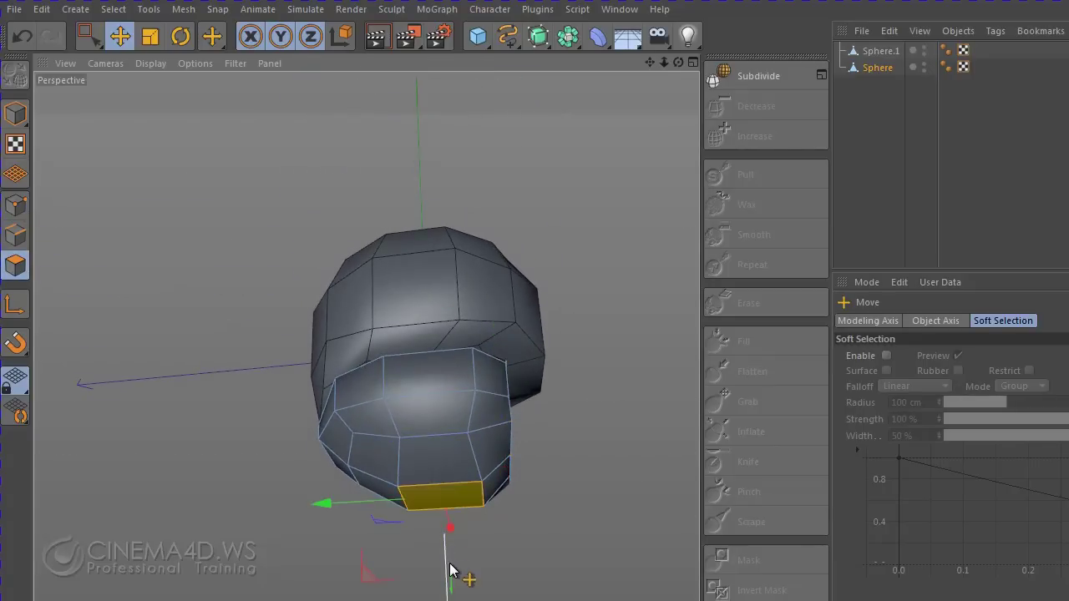
mouse_move(449, 568)
left_mouse_down("alt")
mouse_move(538, 499)
mouse_move(528, 583)
left_mouse_up("alt")
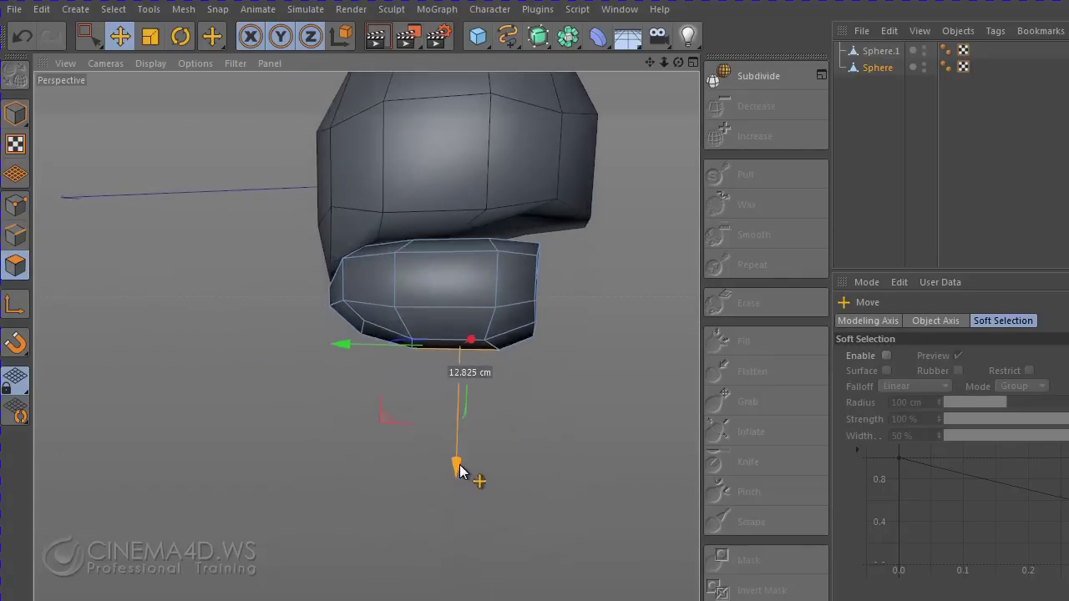
left_click_drag(453, 487, 470, 459)
mouse_move(534, 417)
left_mouse_down("alt")
mouse_move(607, 388)
mouse_move(603, 341)
mouse_move(579, 403)
mouse_move(596, 406)
left_mouse_up("alt")
- Rectangle-select jaw points and pull the upper back ones about 32.5 cm rearward
left_click(90, 36)
left_click(15, 205)
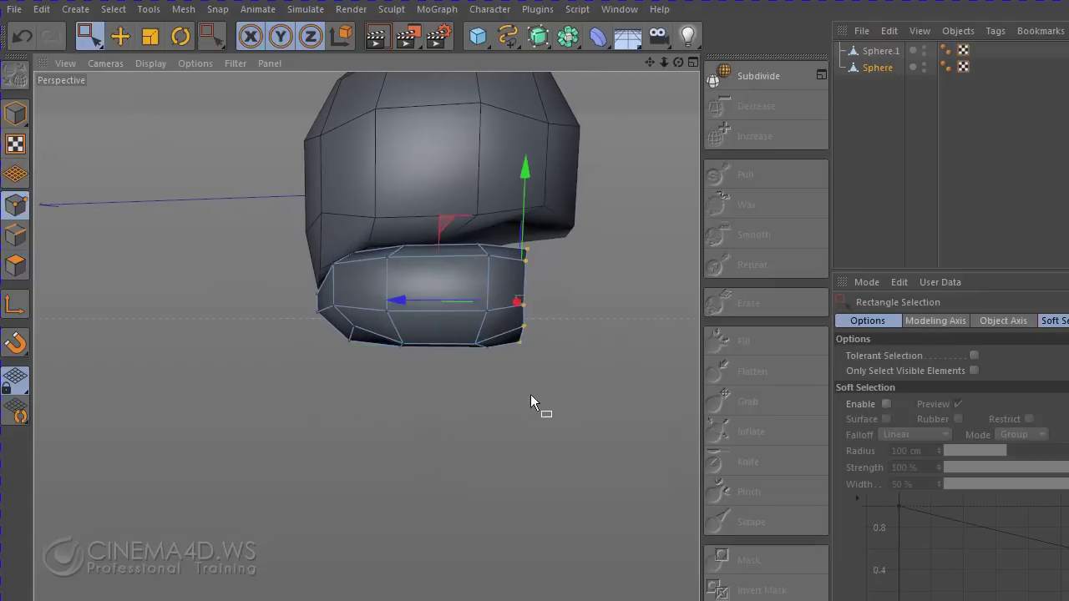
mouse_move(530, 394)
left_mouse_down("alt")
mouse_move(539, 402)
mouse_move(456, 292)
left_mouse_up("alt")
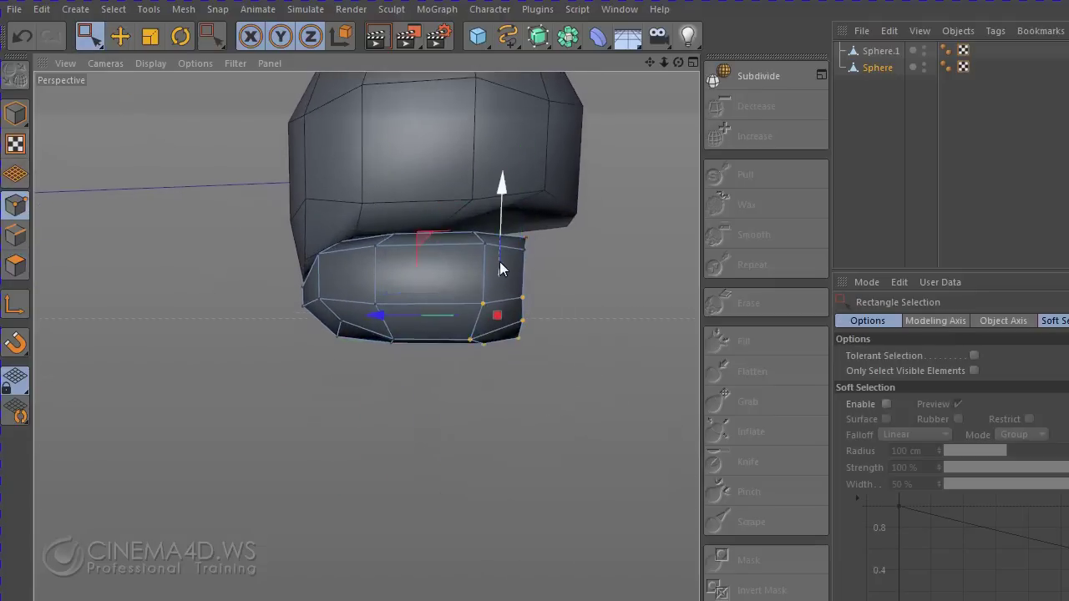
mouse_move(501, 265)
left_mouse_down()
mouse_move(503, 251)
mouse_move(548, 431)
mouse_move(509, 413)
left_mouse_up()
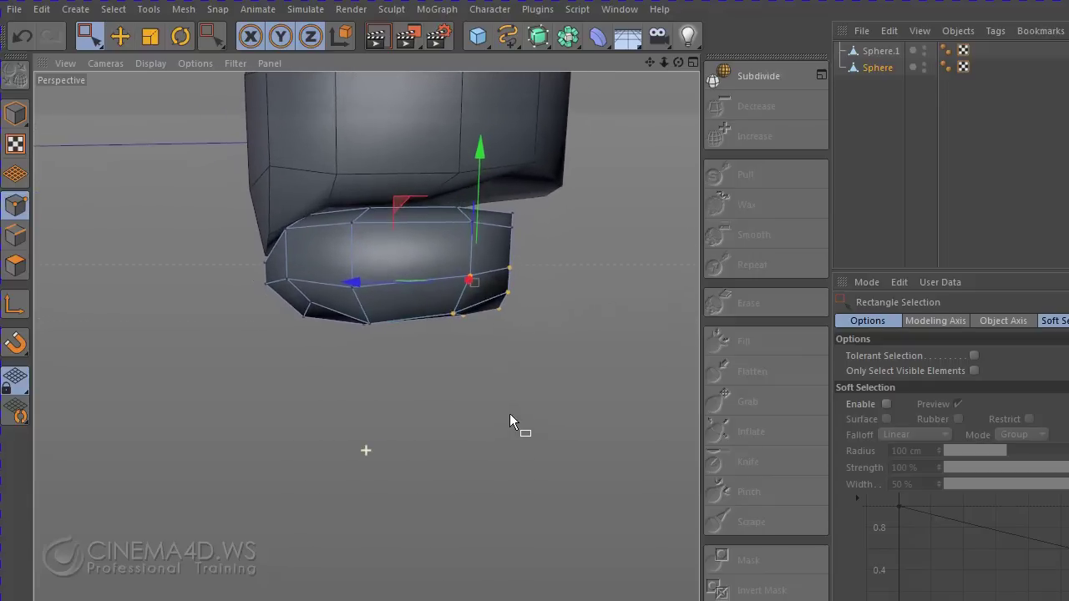
mouse_move(384, 243)
left_mouse_down()
mouse_move(579, 277)
mouse_move(353, 283)
mouse_move(226, 219)
left_mouse_up()
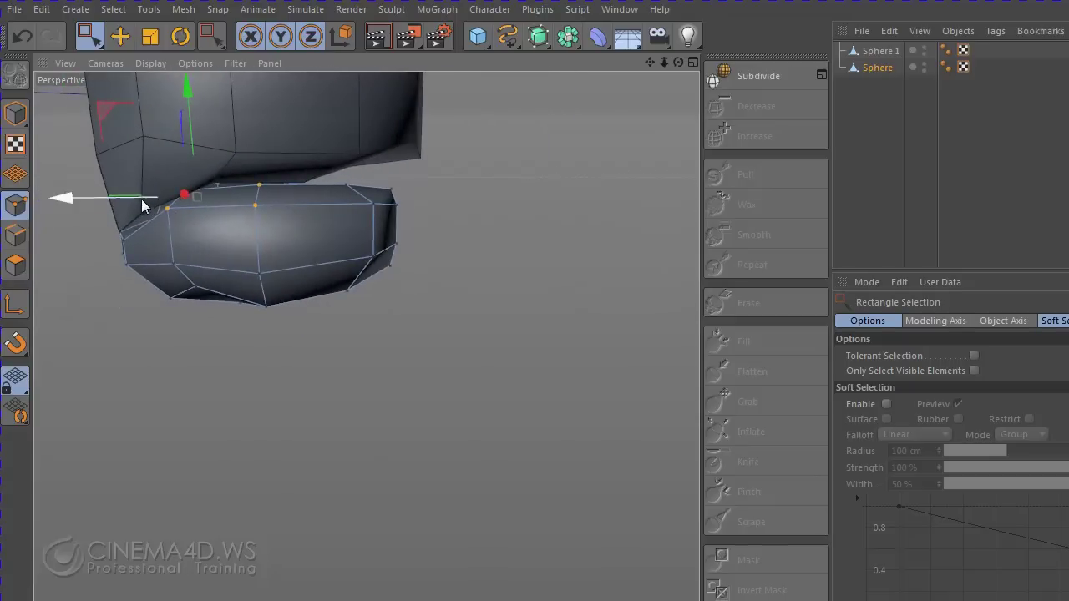
mouse_move(141, 199)
left_mouse_down()
mouse_move(74, 193)
mouse_move(226, 202)
mouse_move(197, 201)
left_mouse_up()
left_click_drag(227, 234, 278, 324, "alt")
- Select Sphere.1 and zoom in to frame the whole skull
left_click(881, 51)
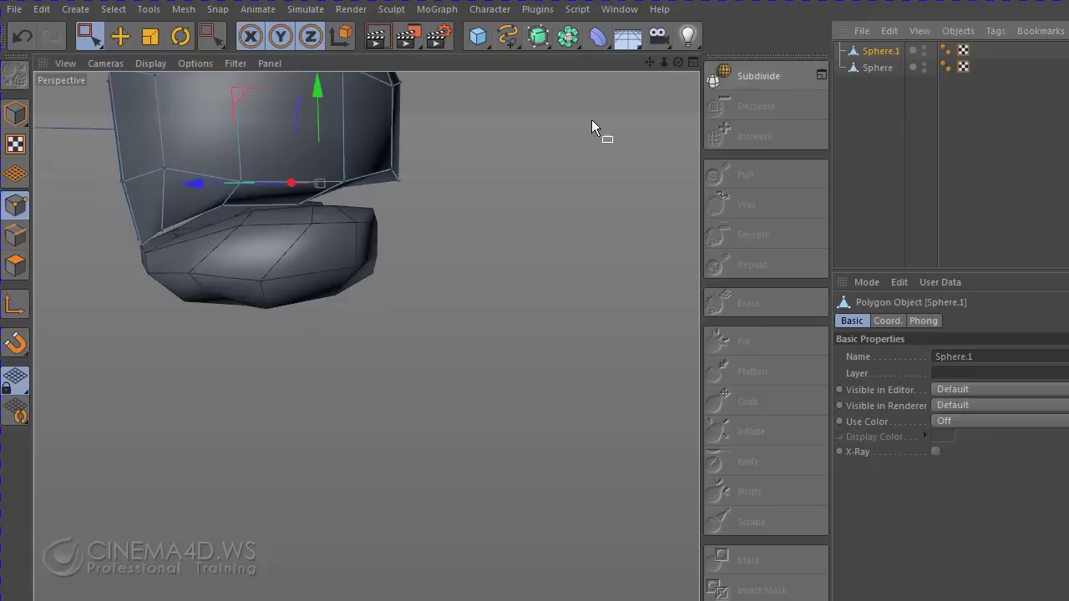
left_click_drag(592, 124, 457, 219, "alt")
mouse_move(465, 311)
left_mouse_down("alt")
mouse_move(627, 424)
mouse_move(470, 389)
mouse_move(420, 333)
left_mouse_up("alt")
scroll(392, 392, "up", 3)
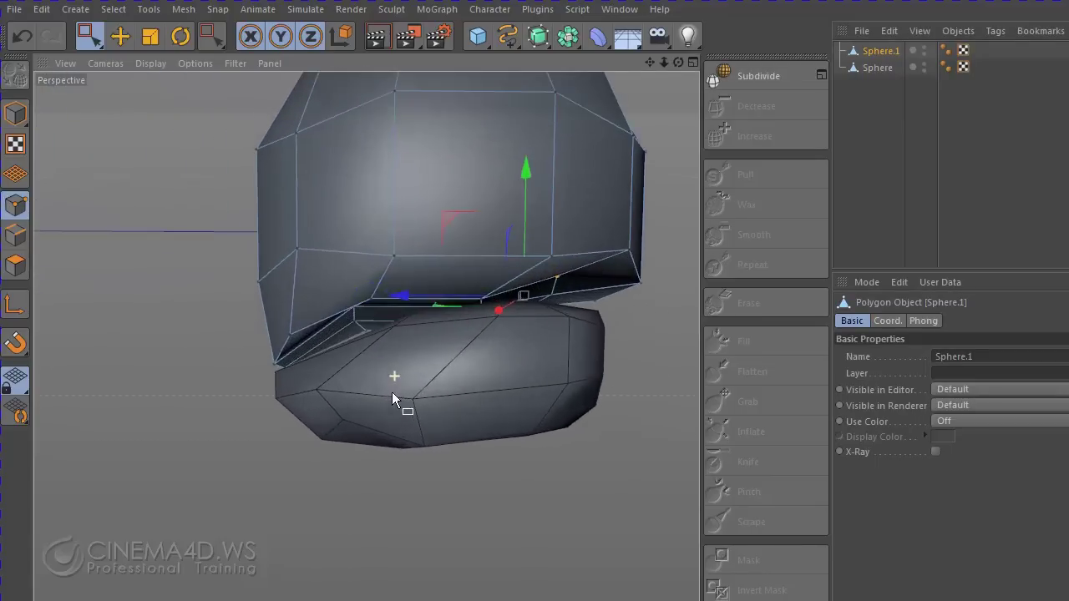
scroll(392, 392, "up", 2)
scroll(392, 392, "up", 2)
mouse_move(397, 370)
left_mouse_down("alt")
mouse_move(403, 317)
mouse_move(398, 343)
left_mouse_up("alt")
- Pull a polygon on the skull's lower edge down over the jaw
left_click(16, 236)
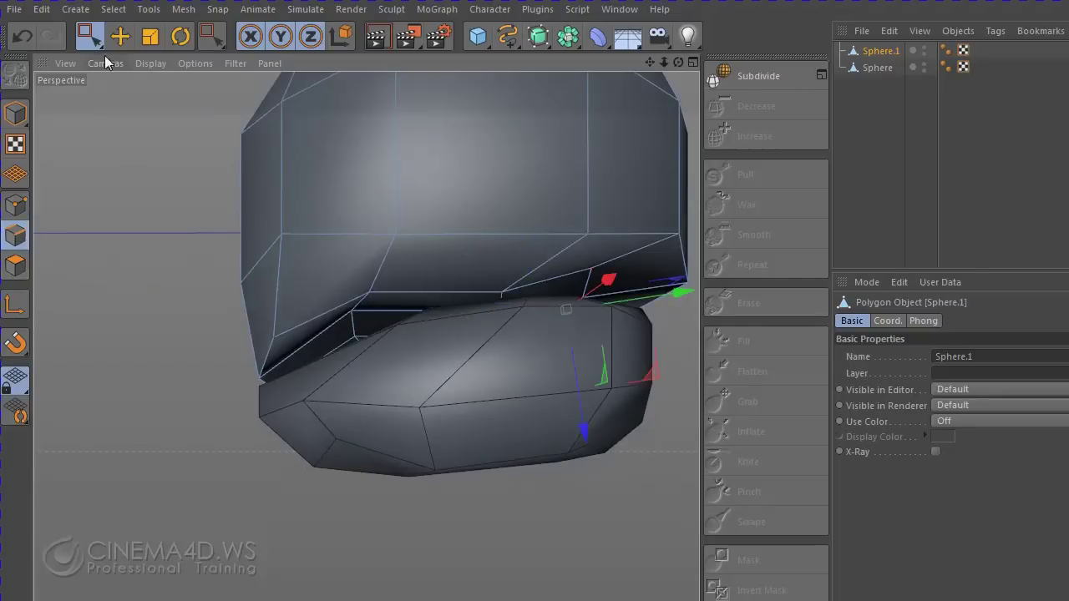
left_click_drag(92, 38, 121, 61)
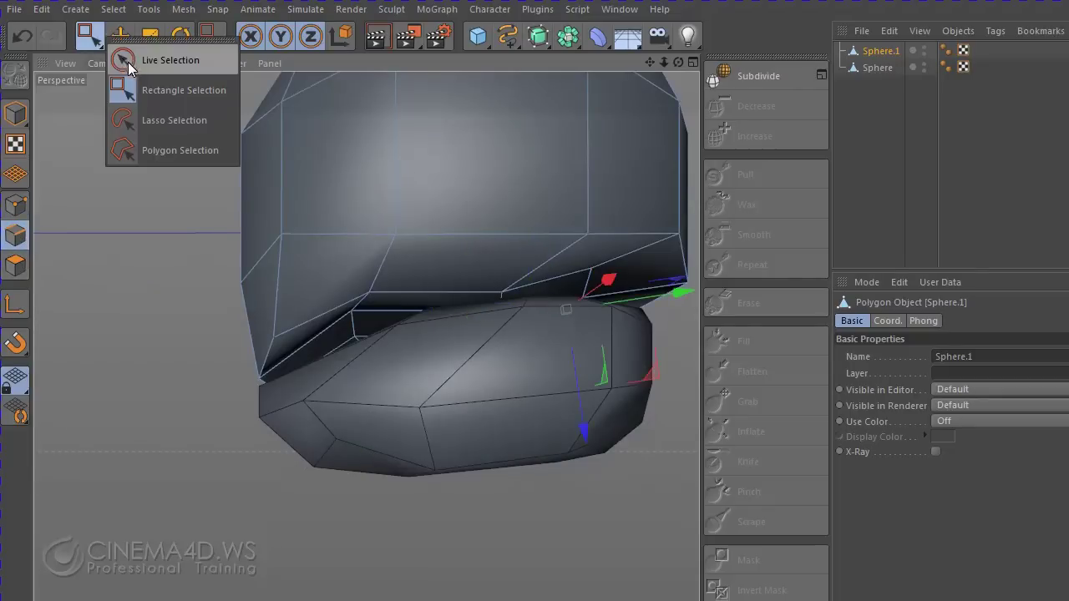
left_click(363, 325)
mouse_move(406, 398)
left_mouse_down("alt")
mouse_move(646, 367)
mouse_move(515, 424)
left_mouse_up("alt")
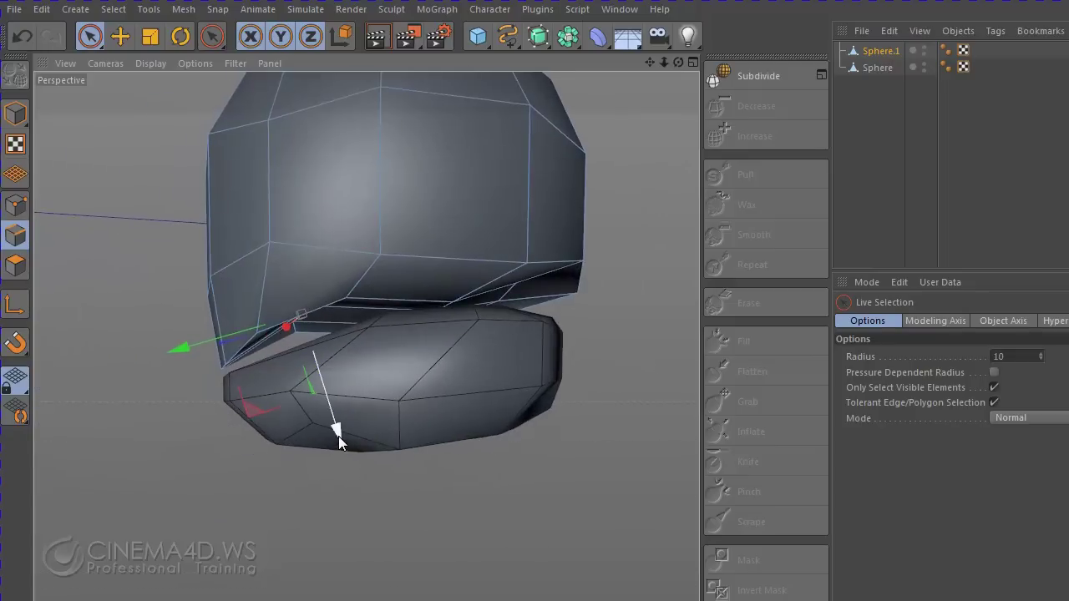
left_click_drag(338, 436, 342, 466)
mouse_move(423, 451)
left_mouse_down("alt")
mouse_move(427, 436)
mouse_move(673, 434)
mouse_move(339, 462)
mouse_move(365, 460)
mouse_move(448, 385)
mouse_move(692, 430)
mouse_move(514, 414)
mouse_move(590, 334)
left_mouse_up("alt")
scroll(514, 420, "down", 3)
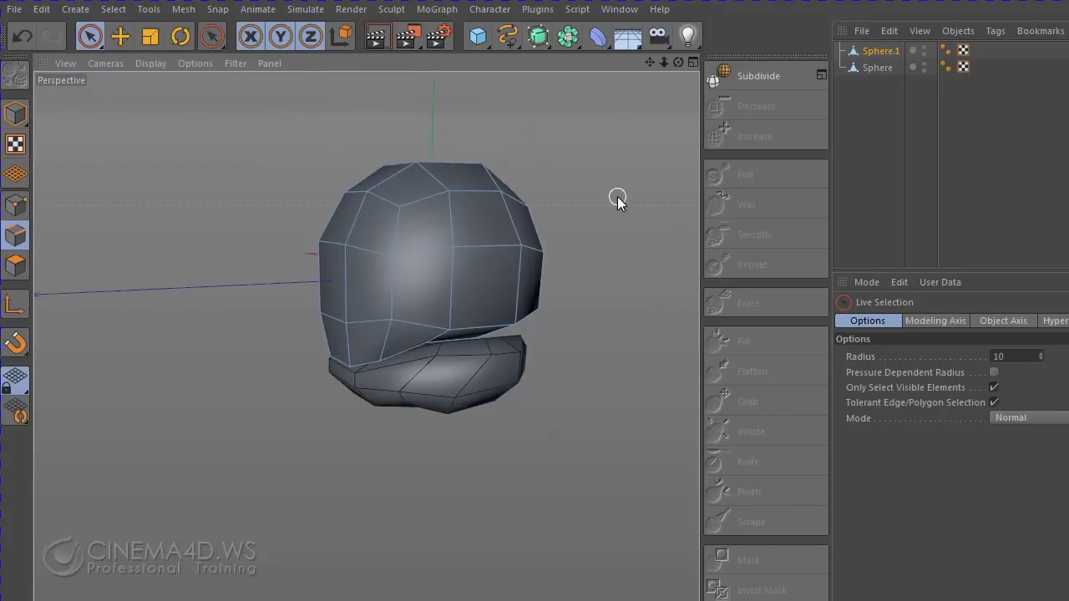
- Hide the jaw Sphere in the viewport with its editor visibility dot
left_click(867, 54)
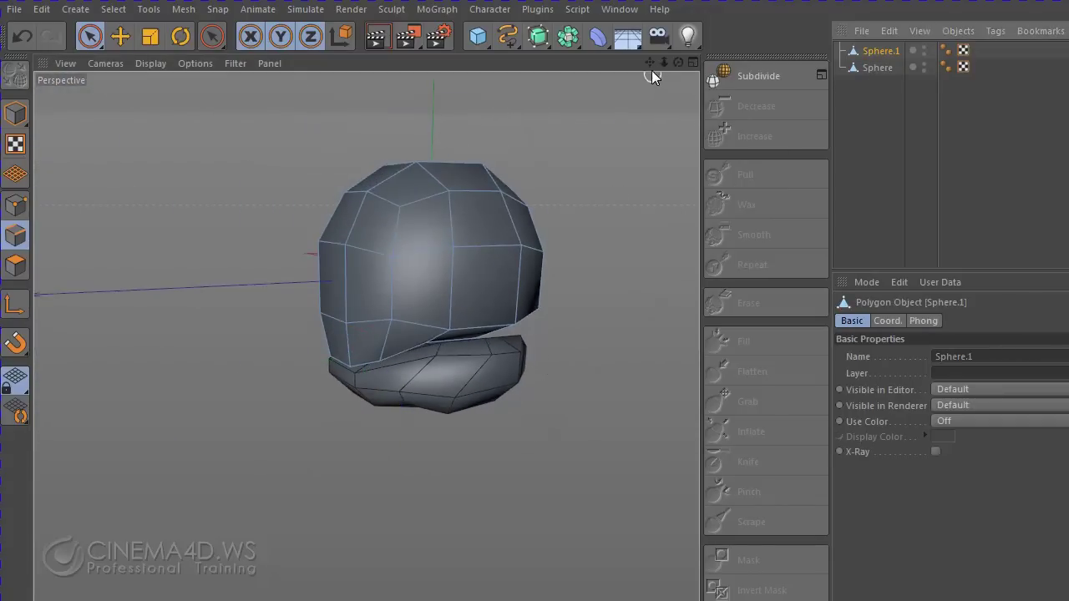
left_click_drag(648, 65, 612, 95)
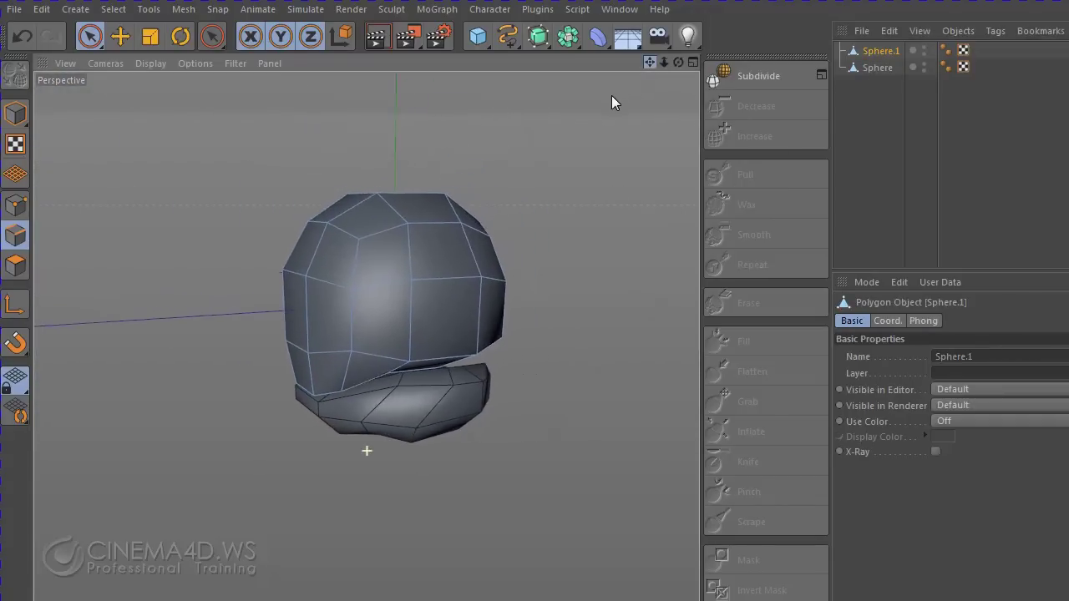
double_click(924, 65)
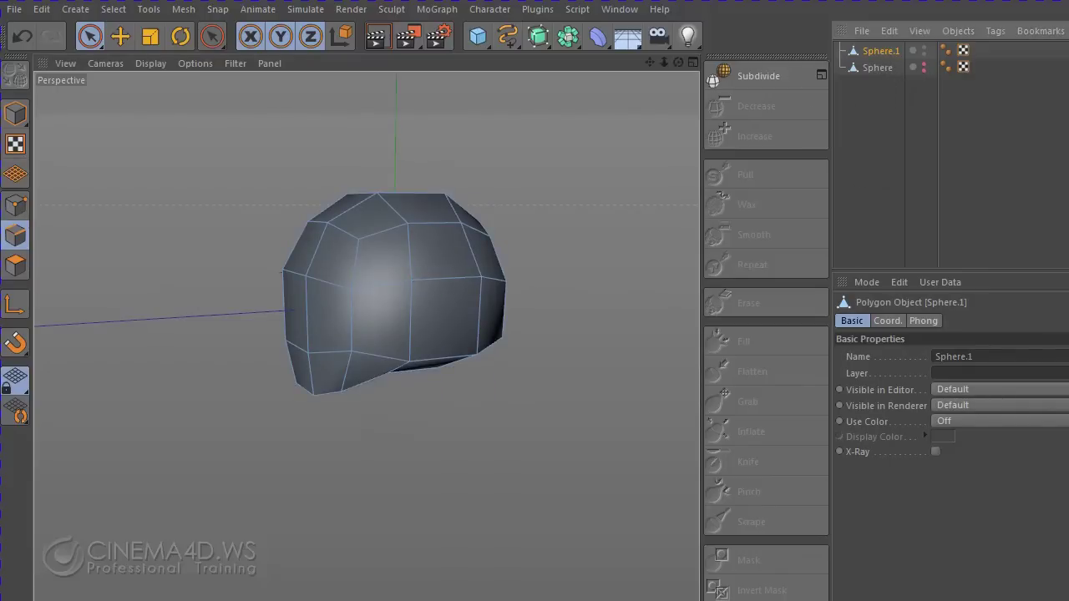
- Subdivide the skull Sphere.1 up to sculpt level 4
left_click(764, 76)
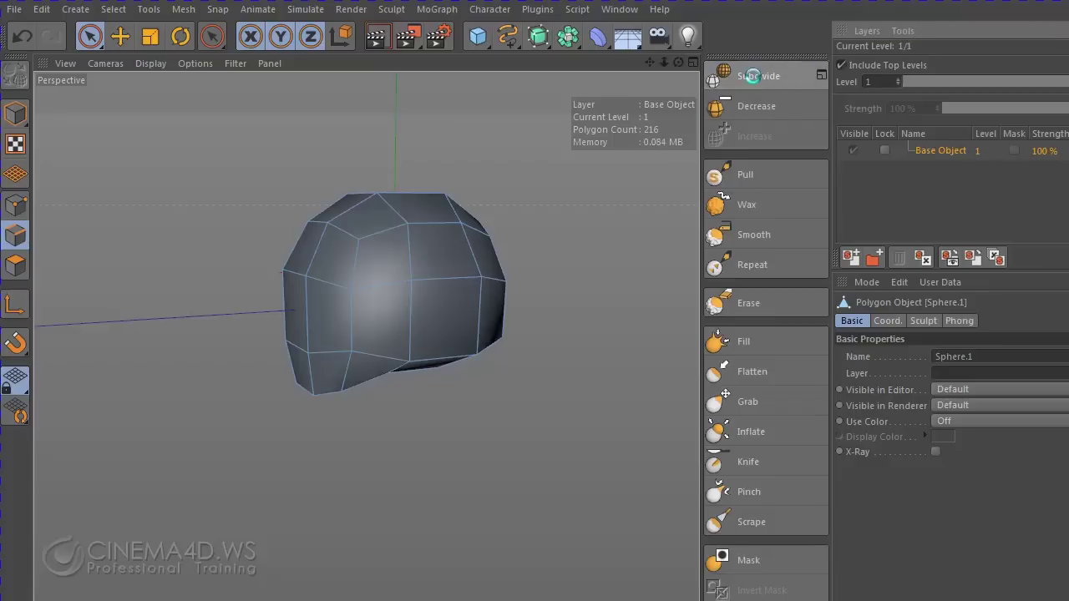
left_click(752, 76)
left_click(752, 76)
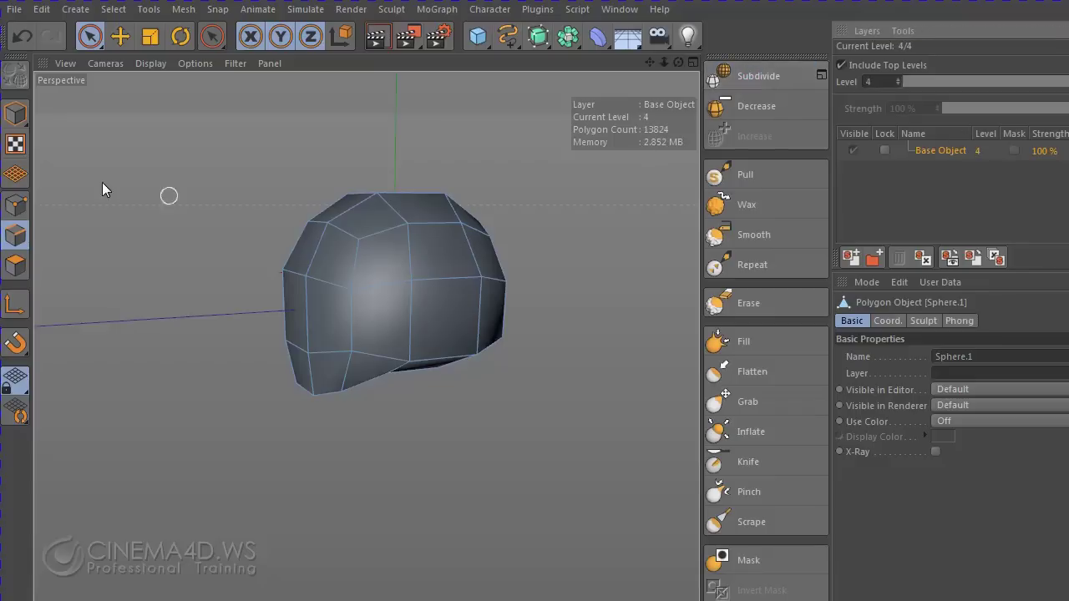
left_click(9, 117)
- Deselect the skull and set the viewport display to Gouraud Shading
left_click(151, 169)
left_click(150, 63)
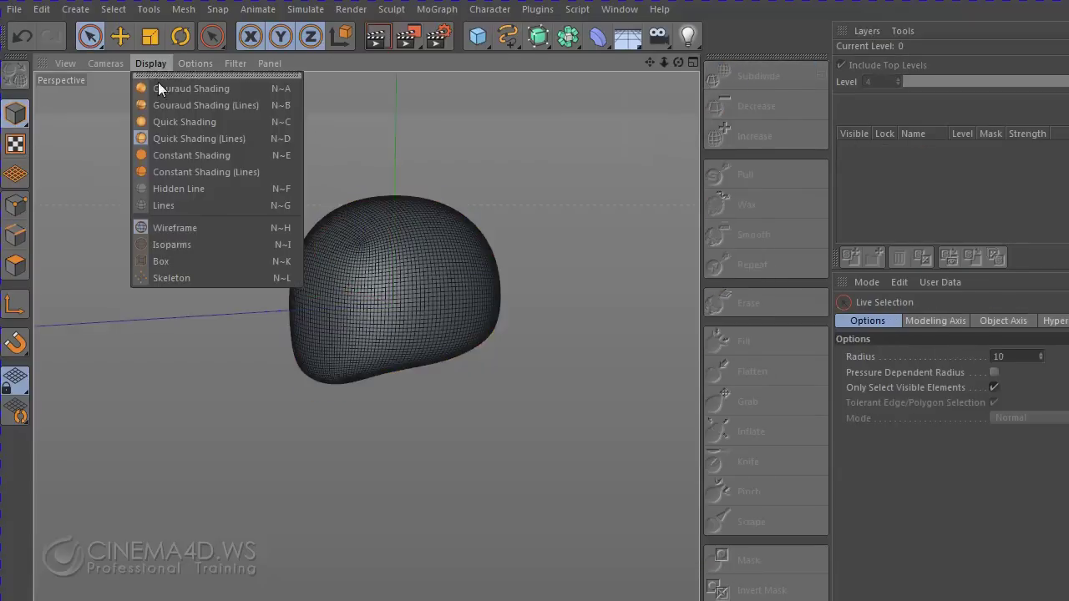
left_click(167, 89)
mouse_move(360, 291)
left_mouse_down("alt")
mouse_move(600, 394)
mouse_move(424, 303)
left_mouse_up("alt")
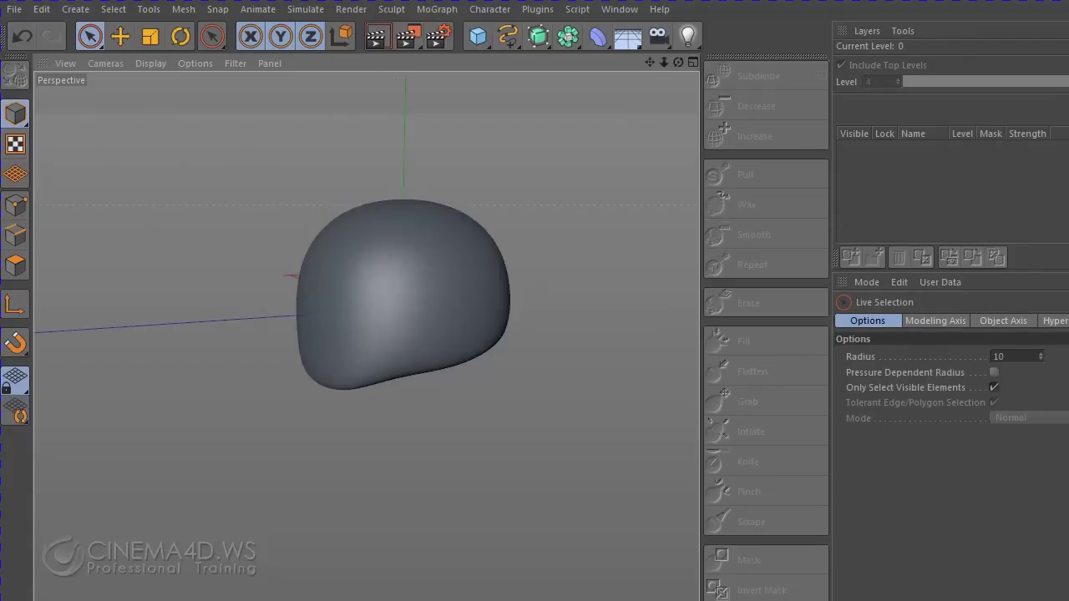
- Reselect Sphere.1 in the object list and orbit to inspect the smoothed skull
key("shift+F1")
left_click(465, 239)
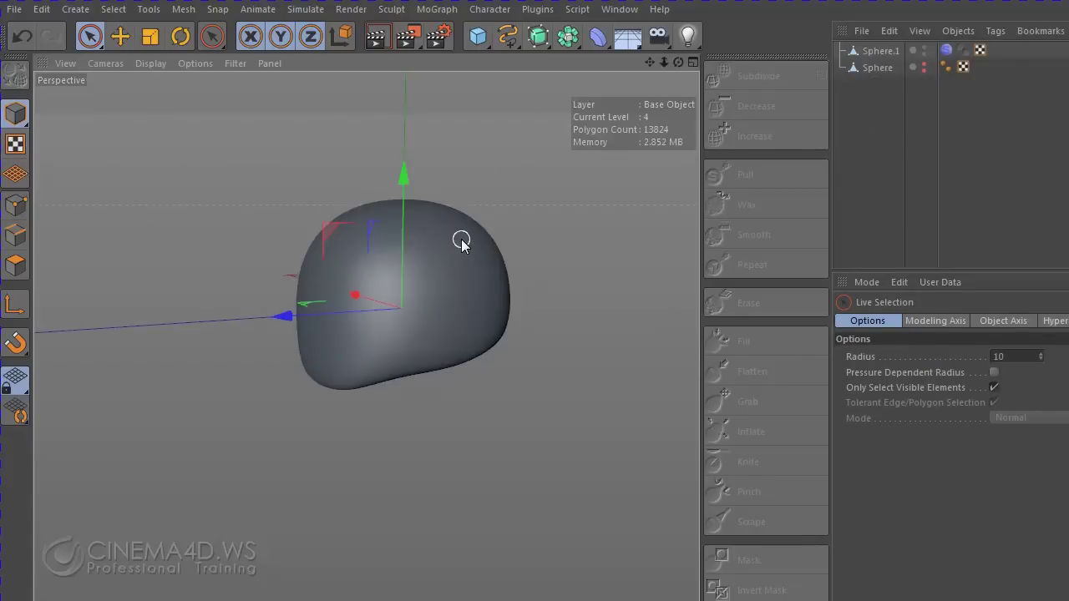
left_click_drag(500, 381, 310, 328, "alt")
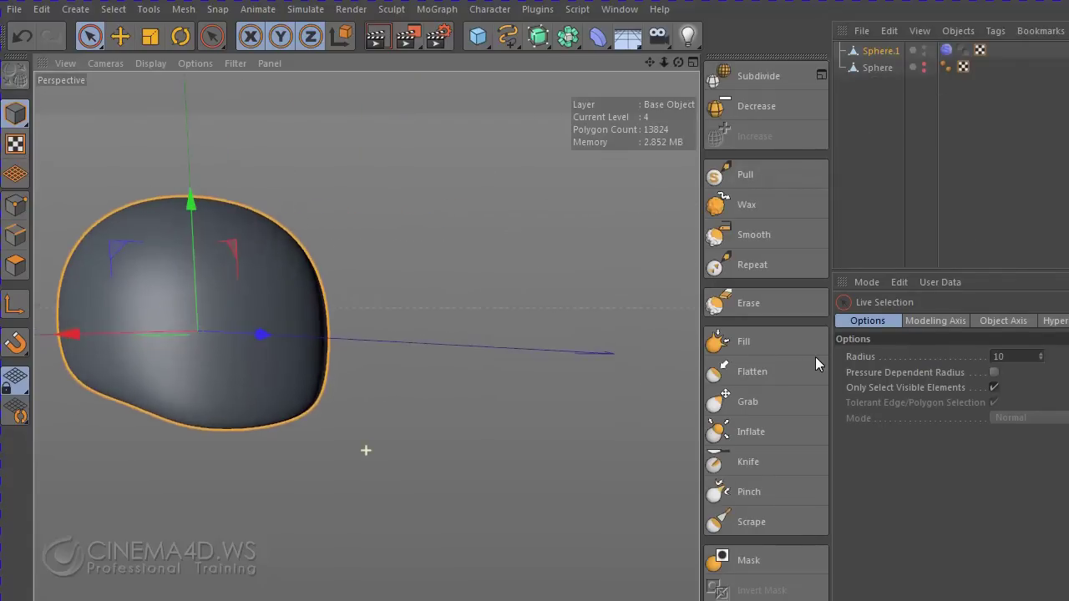
mouse_move(394, 425)
left_mouse_down("alt")
mouse_move(370, 448)
mouse_move(334, 437)
mouse_move(341, 446)
mouse_move(391, 396)
left_mouse_up("alt")
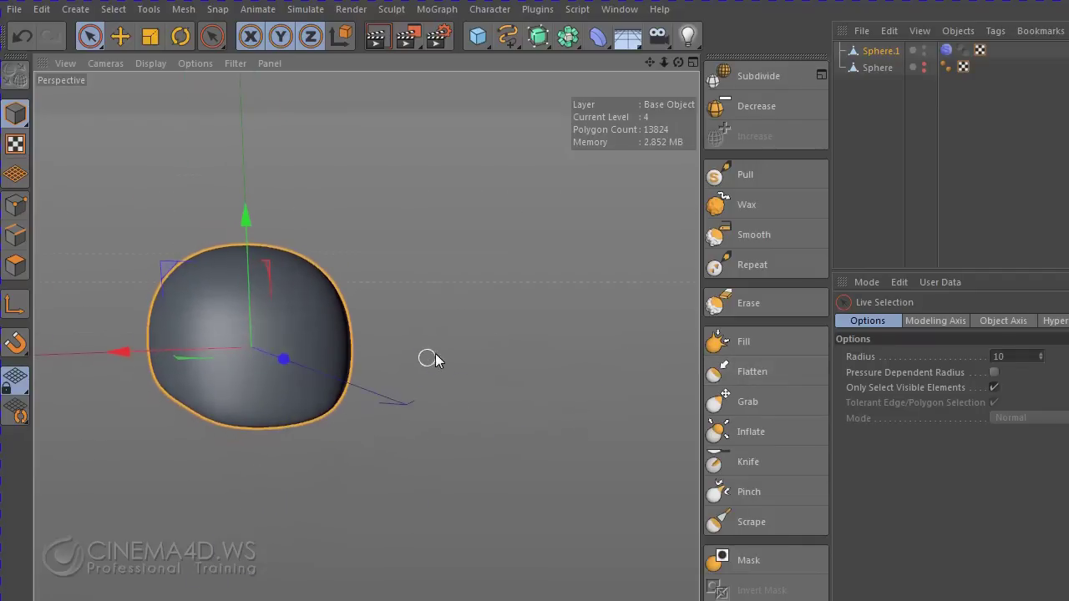
left_click_drag(427, 358, 601, 321, "alt")
- Unhide the jaw object Sphere and select it
left_click(910, 70)
left_click(923, 66)
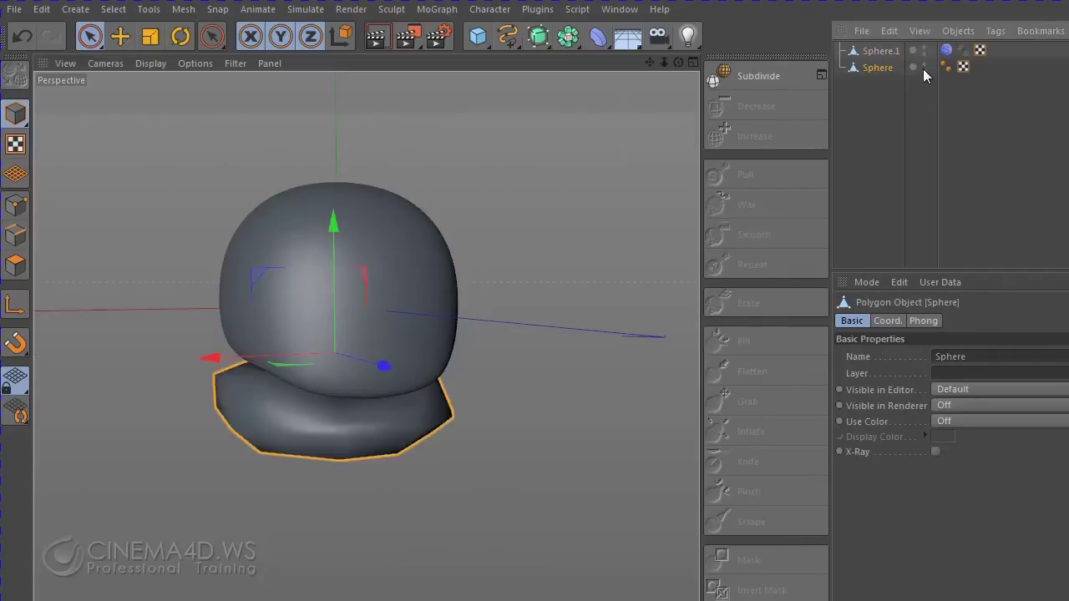
left_click(883, 51)
left_click(875, 67)
left_click(884, 52)
left_click(881, 67)
- Subdivide the jaw Sphere to level 4 (13824 polygons), then deselect it
left_click(766, 79)
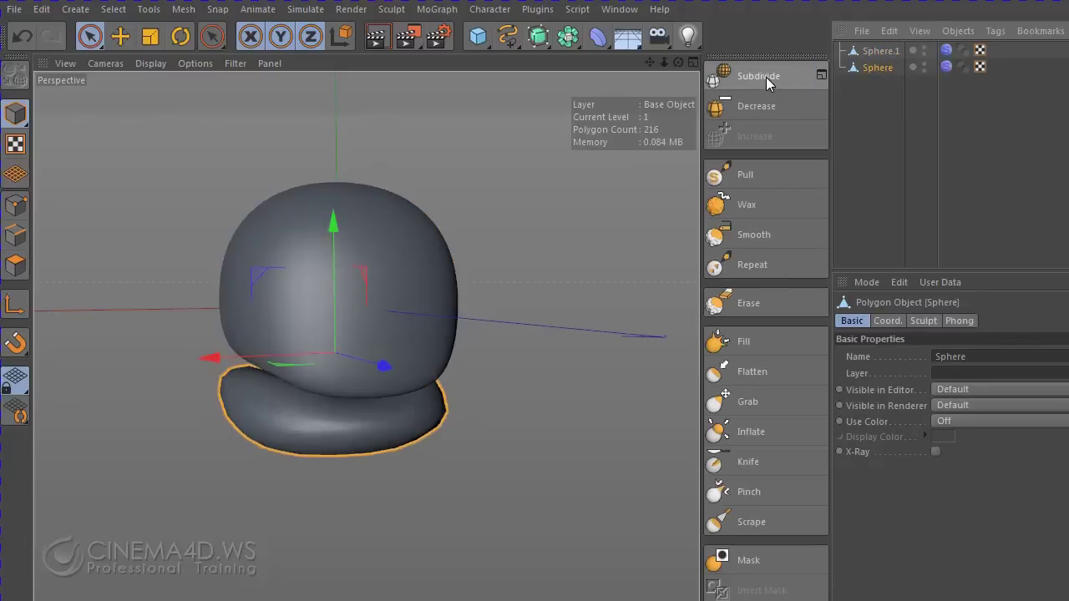
left_click(766, 77)
mouse_move(534, 353)
left_mouse_down("alt")
mouse_move(442, 352)
mouse_move(438, 297)
mouse_move(519, 325)
mouse_move(487, 368)
mouse_move(447, 365)
mouse_move(494, 354)
mouse_move(428, 325)
mouse_move(437, 297)
left_mouse_up("alt")
scroll(507, 346, "up", 2)
left_click(524, 355)
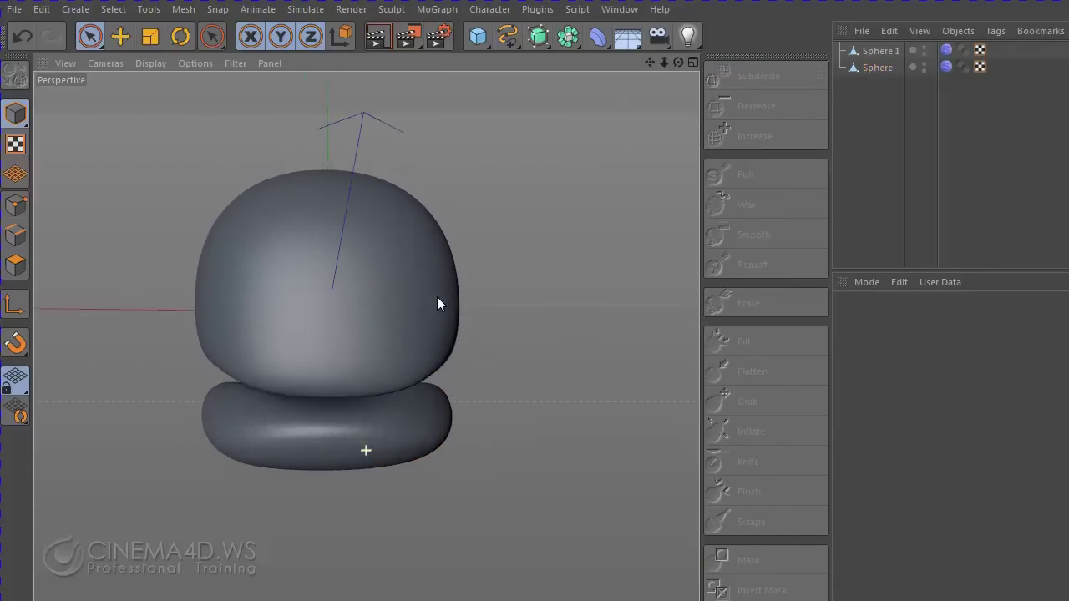
- Hide the jaw, select skull Sphere.1 and pick a resized Grab brush
double_click(922, 65)
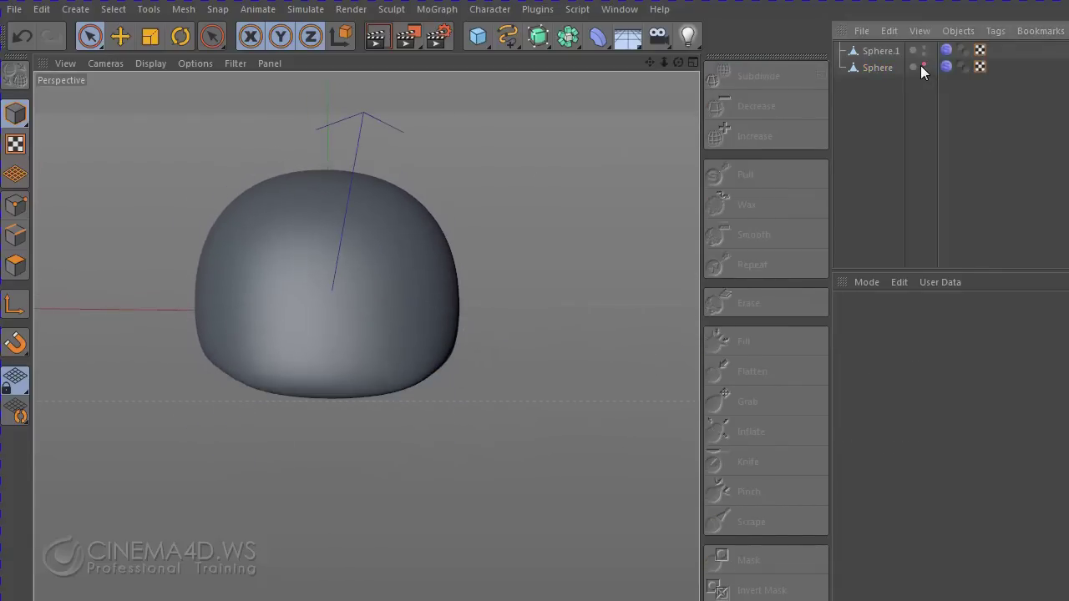
left_click(881, 50)
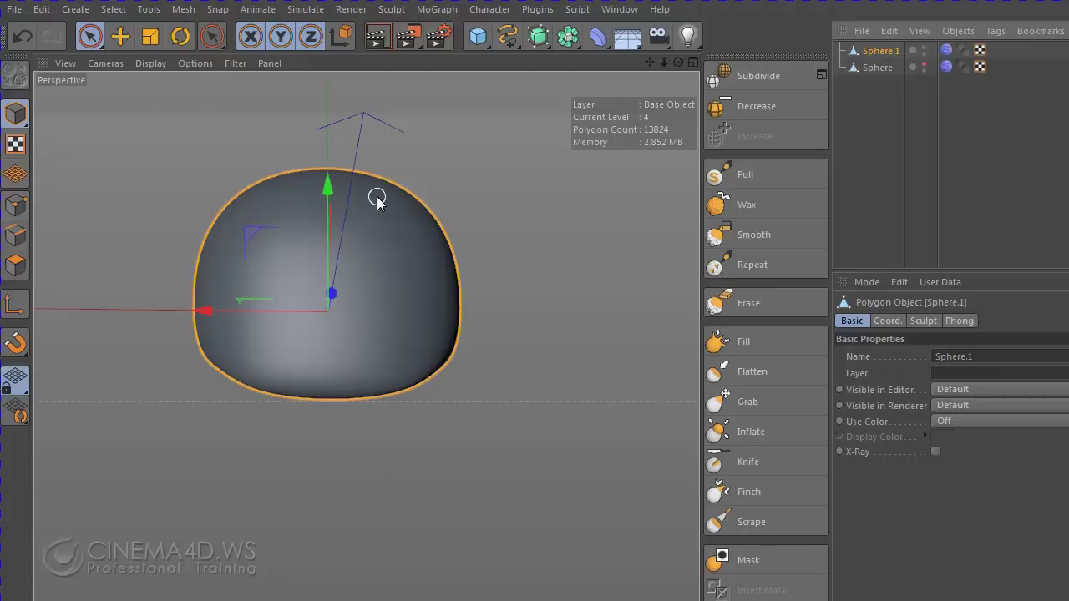
left_click_drag(508, 312, 632, 317, "alt")
left_click(765, 401)
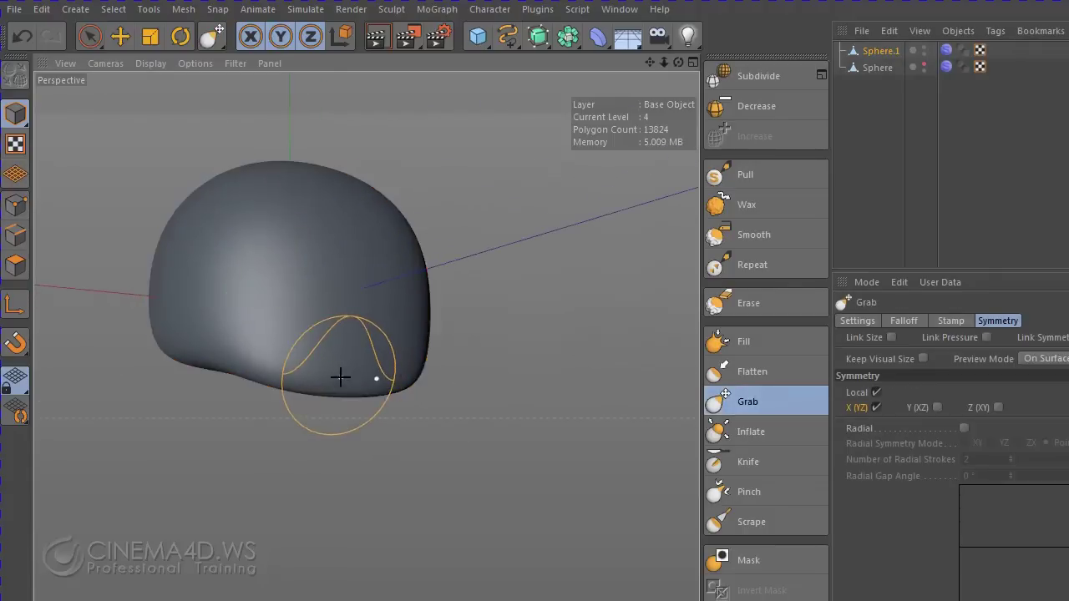
middle_click_drag(353, 384, 328, 386)
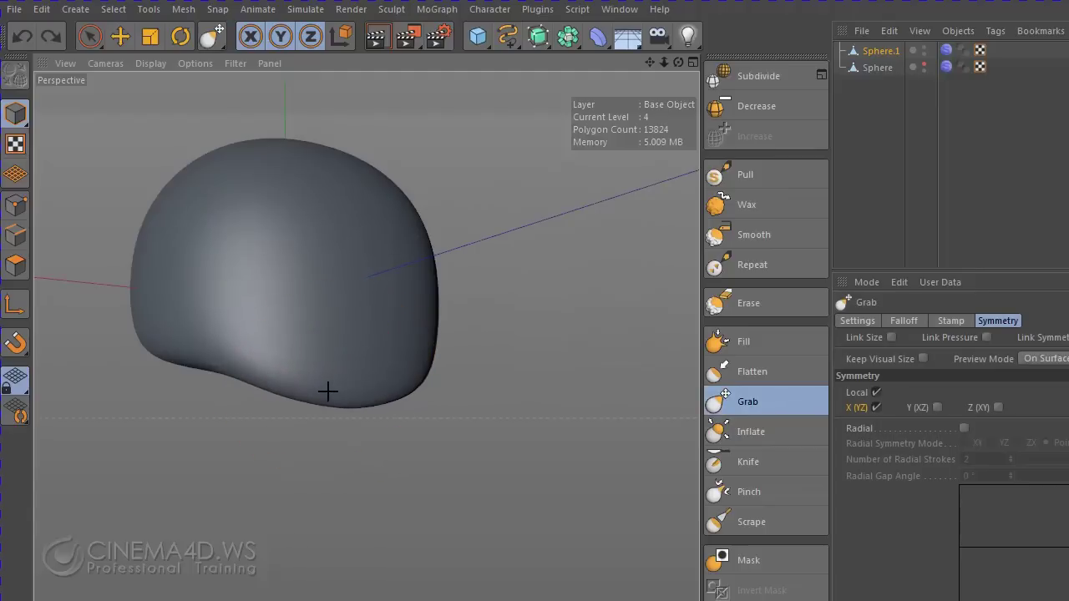
- Drag the sphere's lower front down into a symmetric jaw bulge, undoing the stray spike
left_click_drag(327, 391, 325, 389)
middle_click_drag(325, 389, 270, 387)
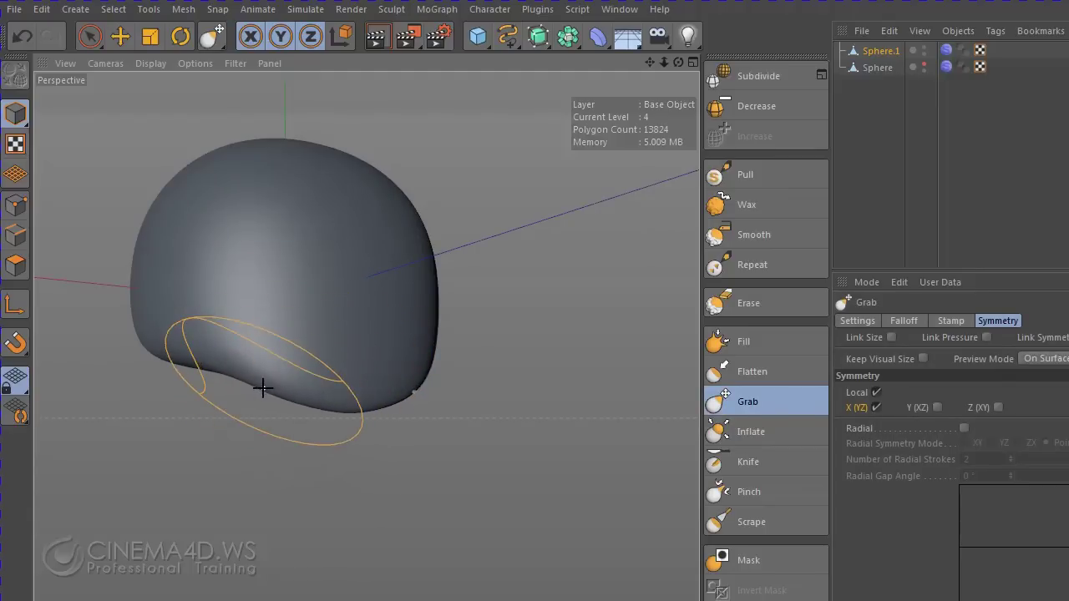
left_click_drag(262, 386, 262, 376)
middle_click_drag(263, 376, 255, 375)
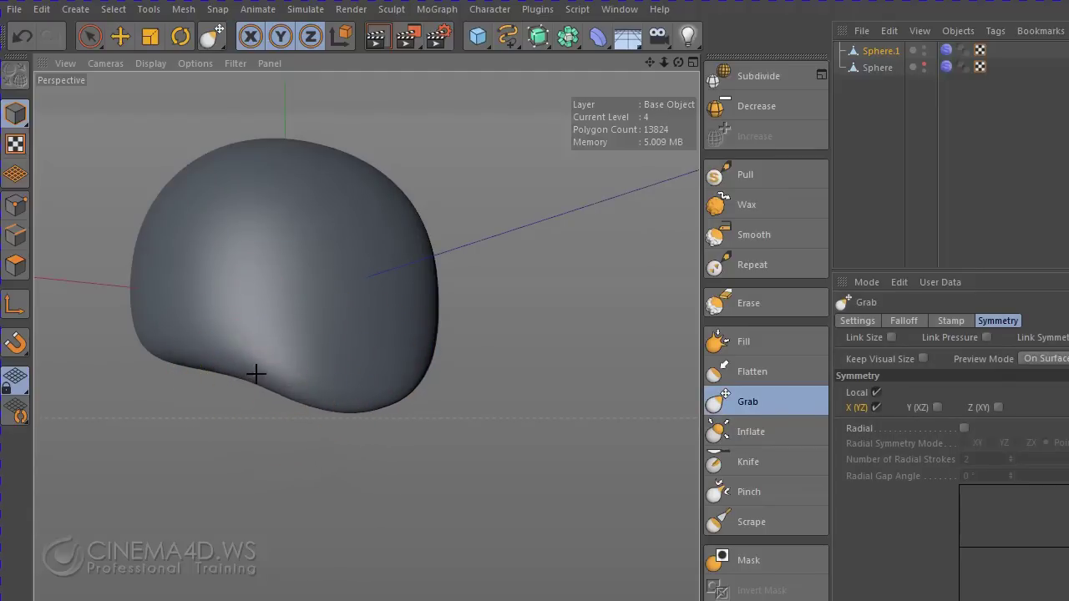
left_click_drag(272, 374, 279, 366)
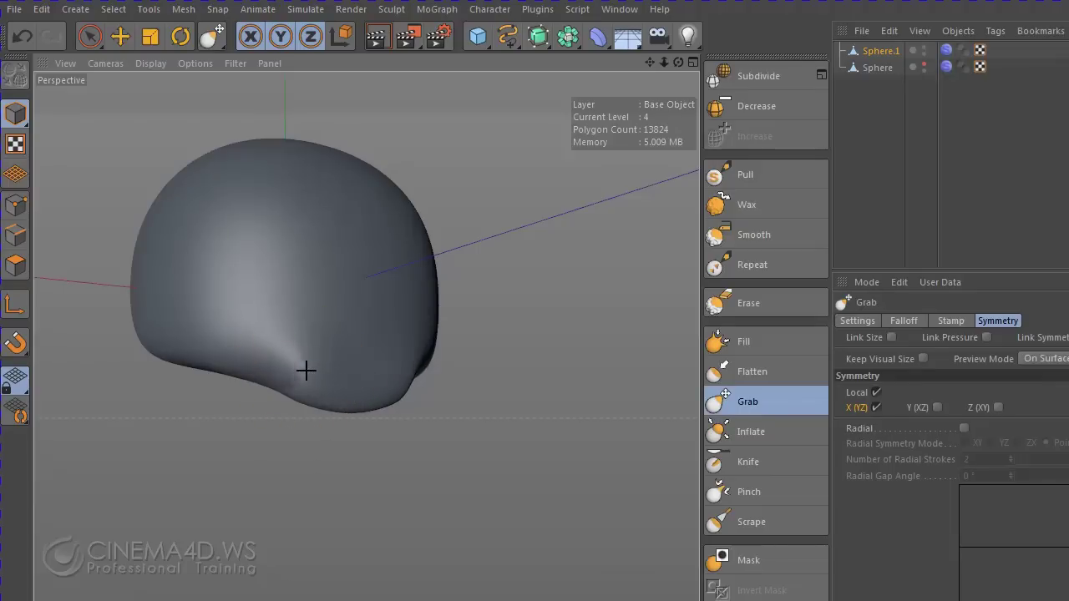
middle_click_drag(355, 378, 331, 377)
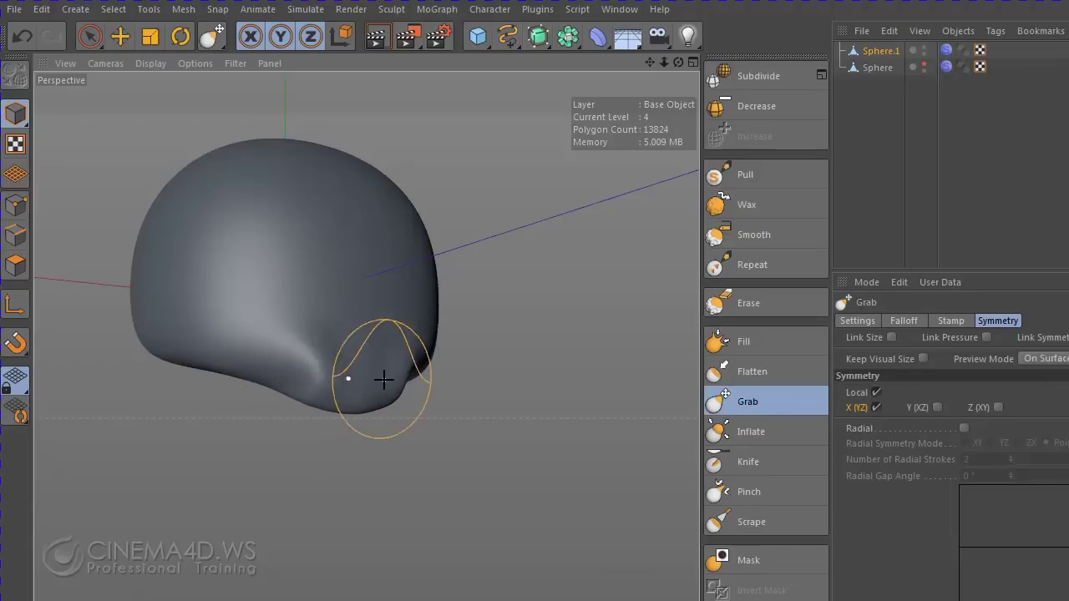
left_click_drag(383, 380, 389, 390)
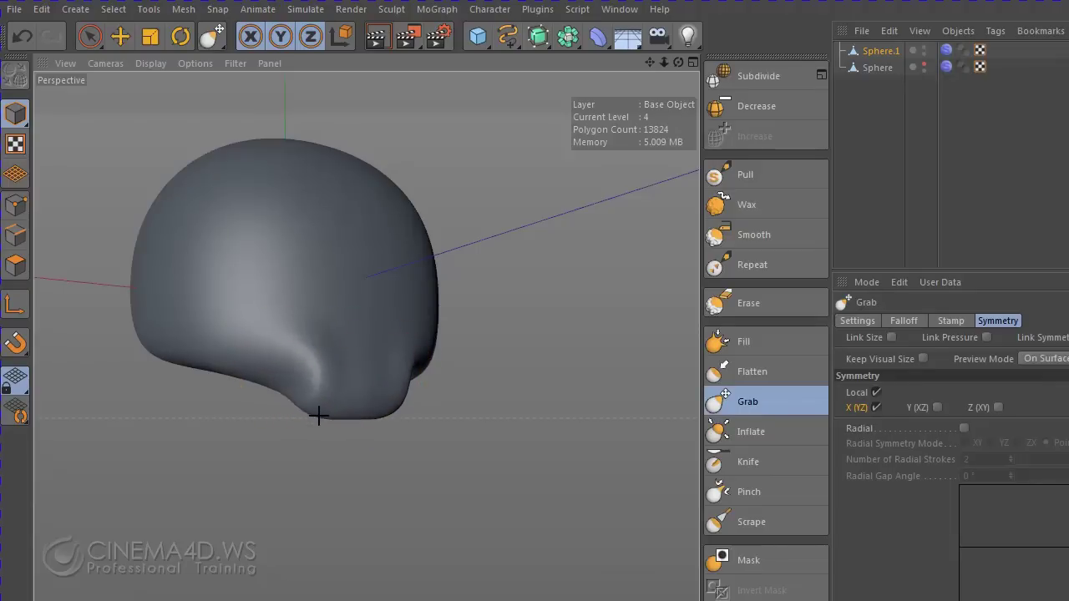
left_click_drag(365, 362, 571, 342)
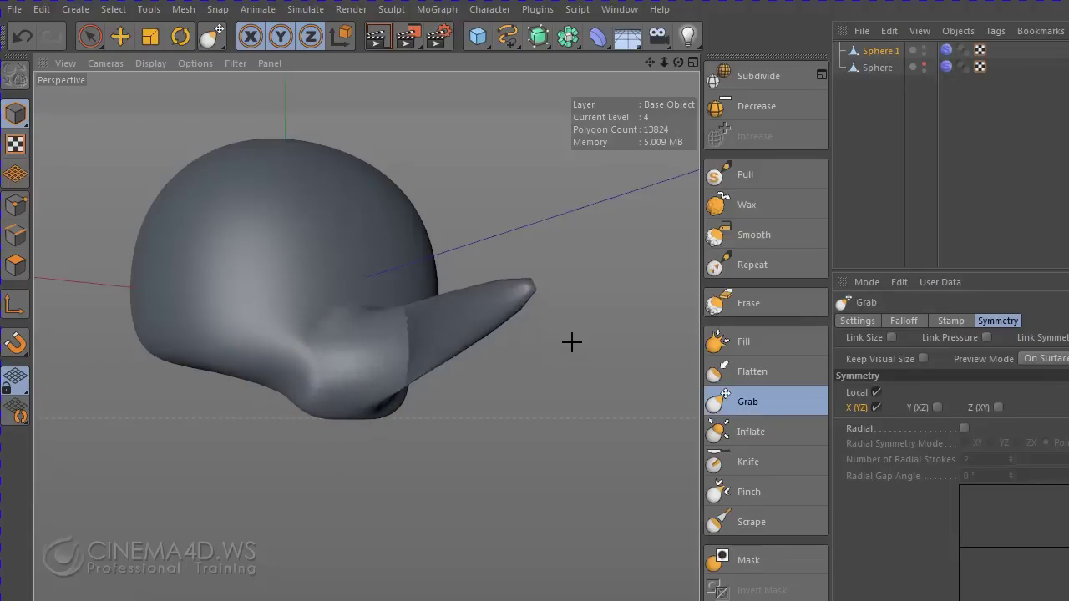
key("ctrl+z")
- Bulge the side of the jaw slightly outward into rounded cheeks
mouse_move(451, 403)
left_mouse_down("alt")
mouse_move(471, 353)
mouse_move(559, 341)
left_mouse_up("alt")
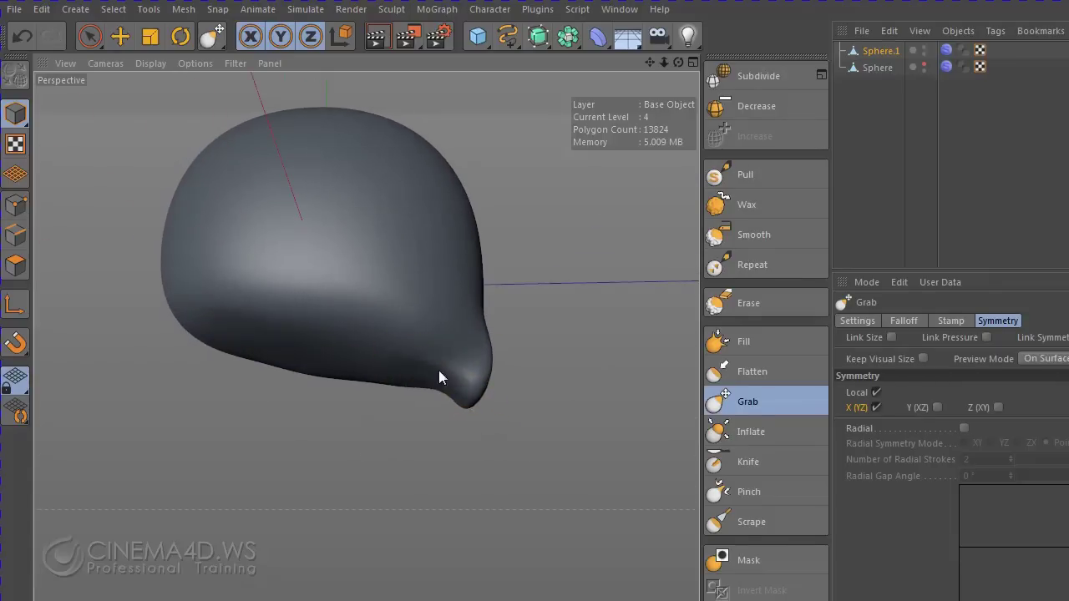
mouse_move(520, 370)
left_mouse_down("alt")
mouse_move(392, 410)
mouse_move(434, 420)
mouse_move(215, 389)
mouse_move(239, 356)
left_mouse_up("alt")
scroll(289, 406, "up", 2)
scroll(245, 375, "up", 2)
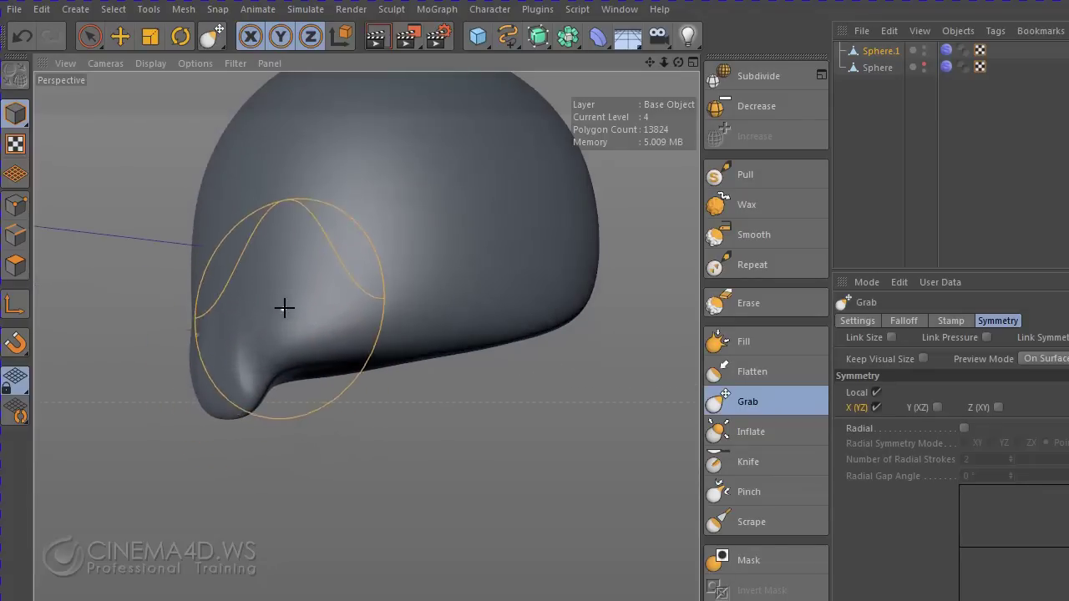
mouse_move(293, 310)
left_mouse_down()
mouse_move(276, 309)
mouse_move(611, 297)
left_mouse_up()
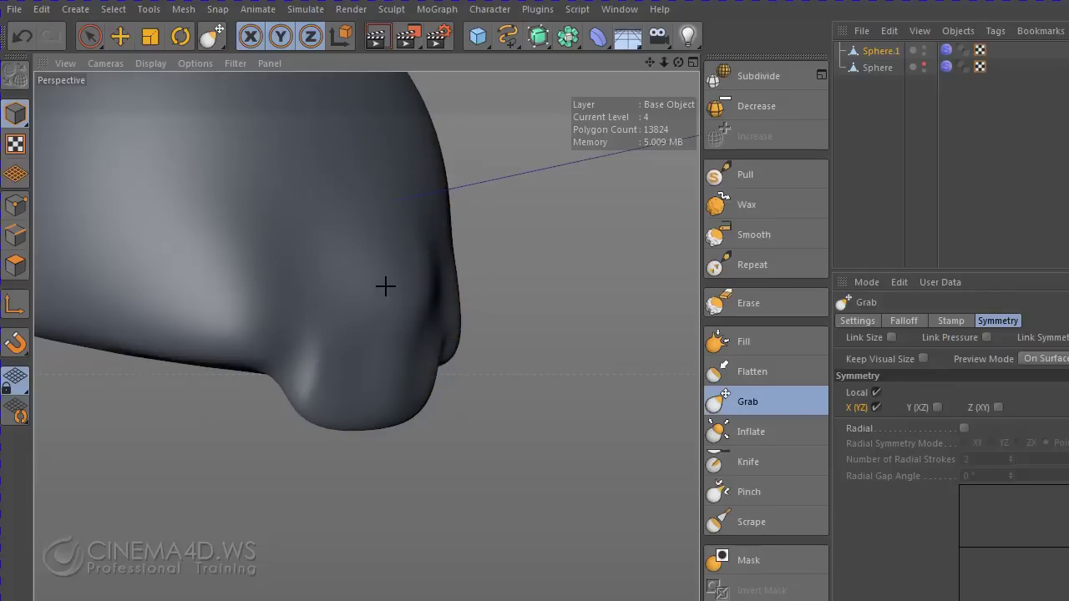
scroll(365, 258, "down", 3)
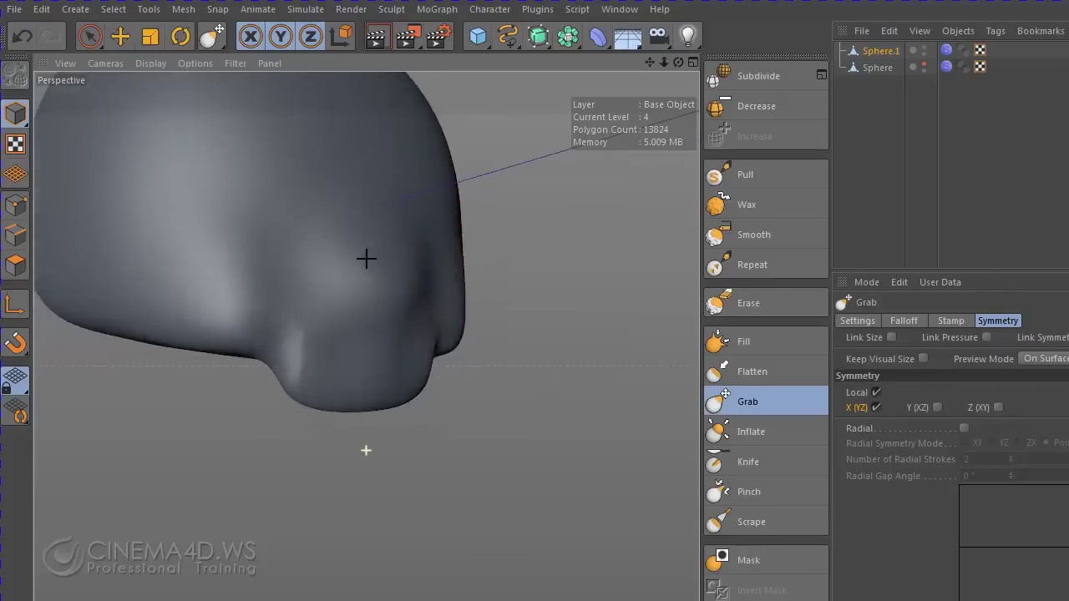
scroll(371, 268, "down", 2)
left_click_drag(430, 274, 525, 386, "alt")
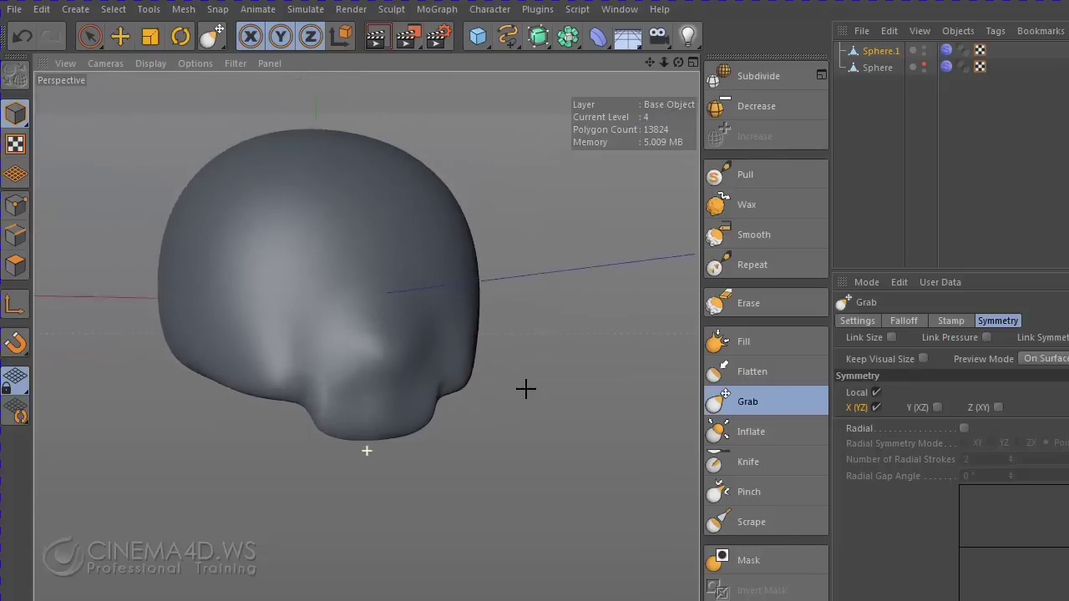
- Carve symmetric eye sockets into the head with the Pull brush
left_click(745, 175)
scroll(346, 345, "up", 2)
middle_click_drag(343, 325, 345, 327)
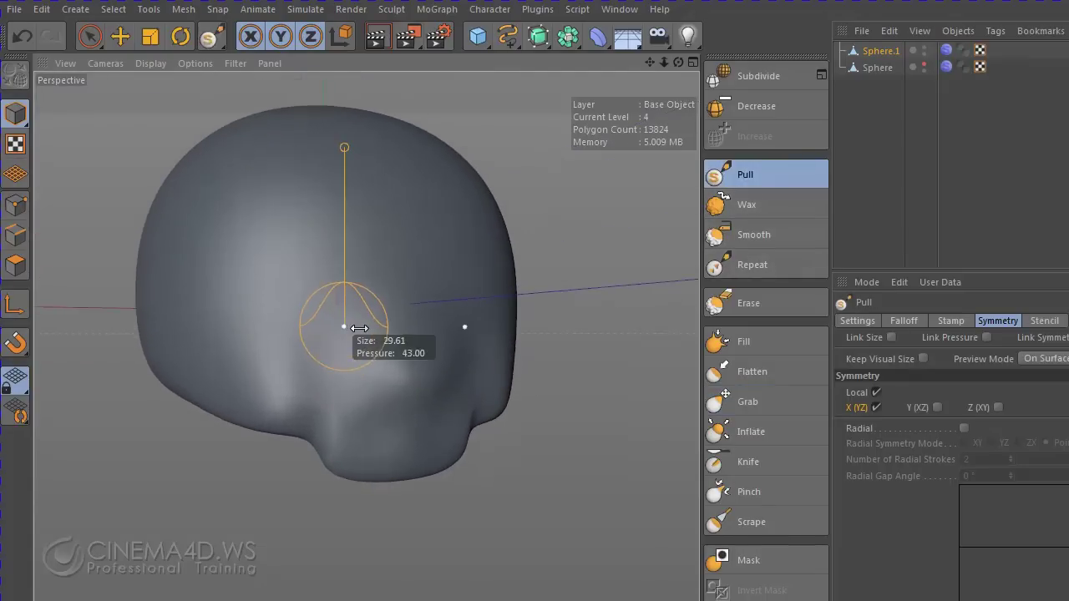
scroll(351, 321, "up", 2)
mouse_move(354, 317)
left_mouse_down()
mouse_move(296, 353)
mouse_move(281, 329)
mouse_move(316, 322)
left_mouse_up()
mouse_move(320, 360)
left_mouse_down()
mouse_move(342, 346)
mouse_move(358, 306)
mouse_move(354, 327)
mouse_move(356, 307)
mouse_move(276, 294)
mouse_move(346, 344)
left_mouse_up()
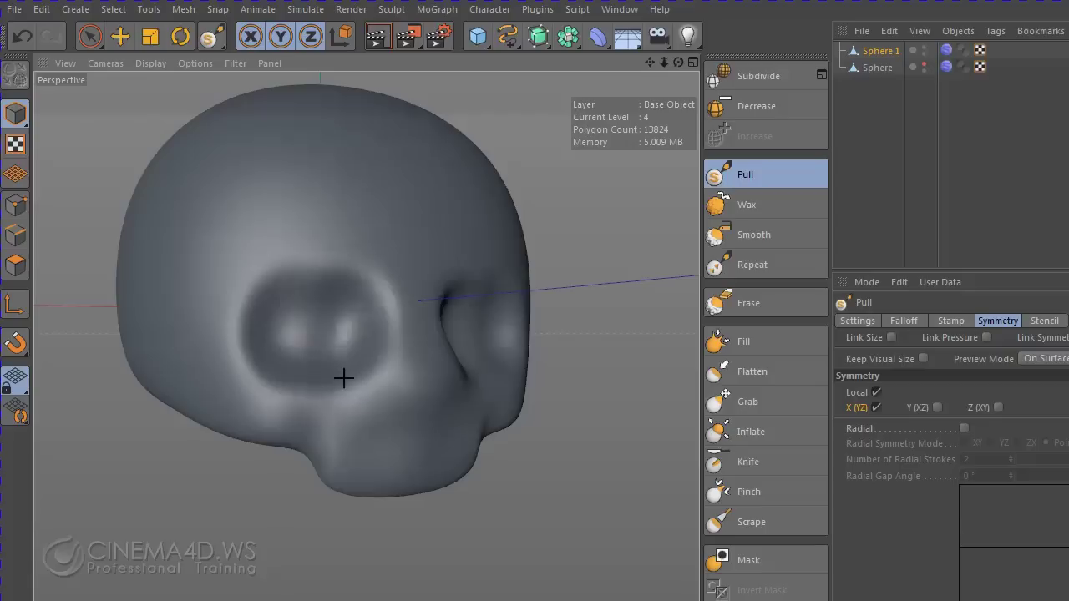
mouse_move(343, 377)
left_mouse_down()
mouse_move(283, 368)
mouse_move(275, 329)
mouse_move(303, 320)
mouse_move(318, 367)
left_mouse_up()
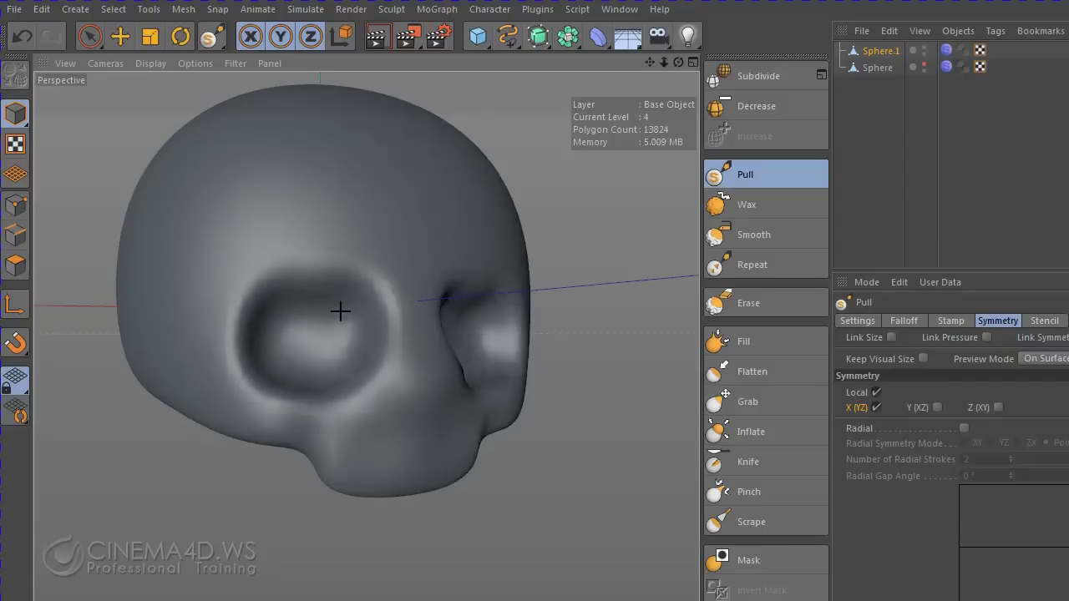
left_click_drag(340, 311, 281, 317)
- Carve the nose cavity below the eyes with a resized Pull brush
mouse_move(366, 450)
left_mouse_down("alt")
mouse_move(360, 375)
mouse_move(468, 347)
mouse_move(485, 353)
mouse_move(446, 417)
mouse_move(528, 407)
mouse_move(459, 410)
left_mouse_up("alt")
scroll(458, 410, "up", 3)
middle_click_drag(421, 414, 375, 420)
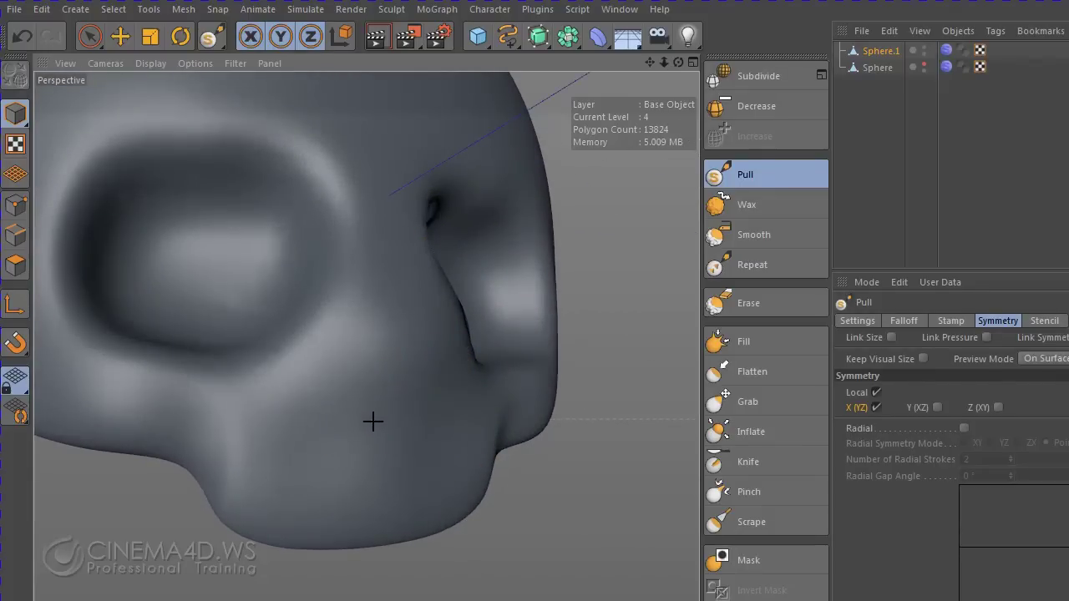
mouse_move(370, 410)
left_mouse_down()
mouse_move(384, 363)
mouse_move(388, 386)
mouse_move(298, 423)
mouse_move(306, 431)
left_mouse_up()
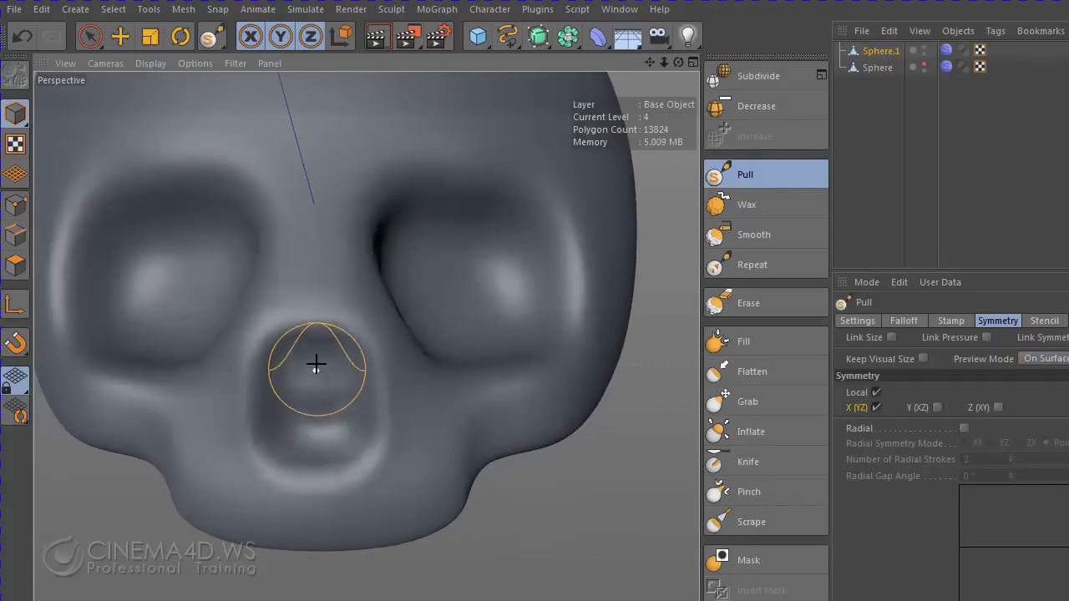
scroll(341, 375, "down", 2)
scroll(342, 375, "down", 3)
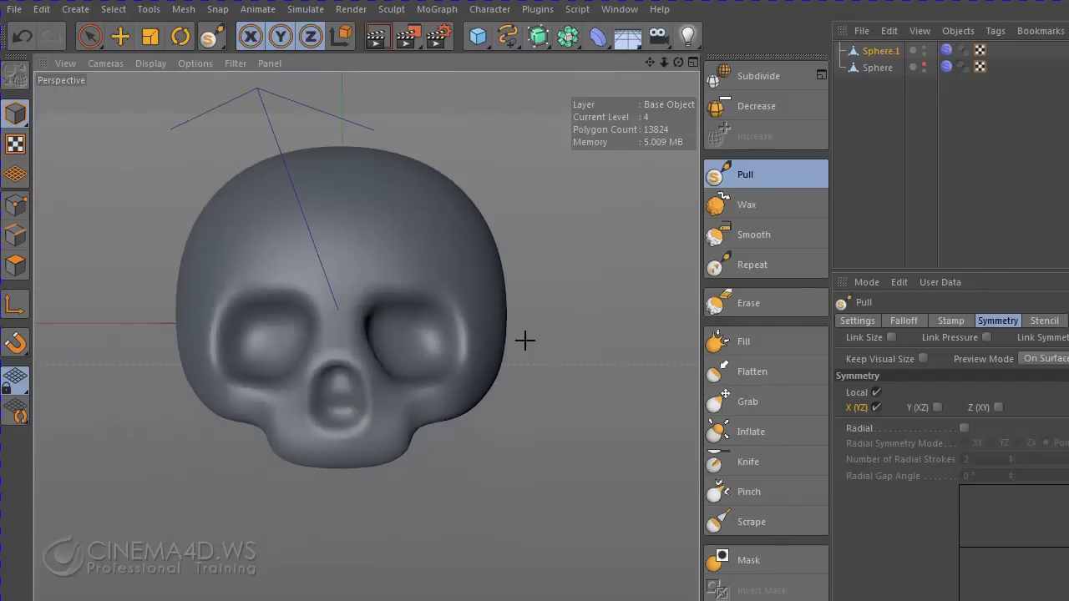
mouse_move(525, 340)
left_mouse_down("alt")
mouse_move(191, 362)
mouse_move(494, 387)
mouse_move(534, 368)
mouse_move(470, 370)
left_mouse_up("alt")
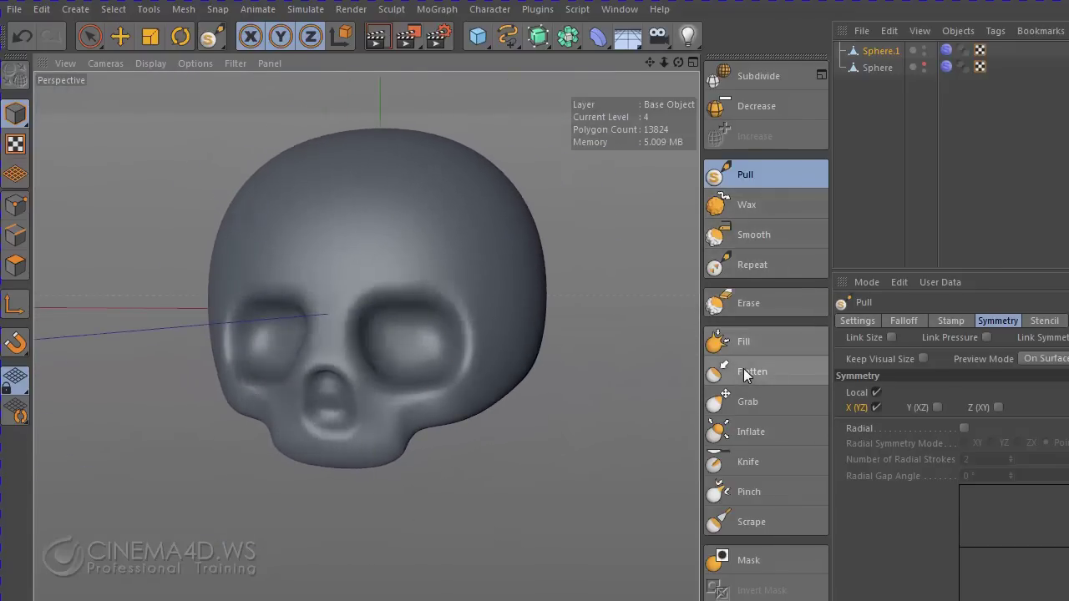
- Pull the skull's sides inward with an enlarged Grab brush
left_click(737, 397)
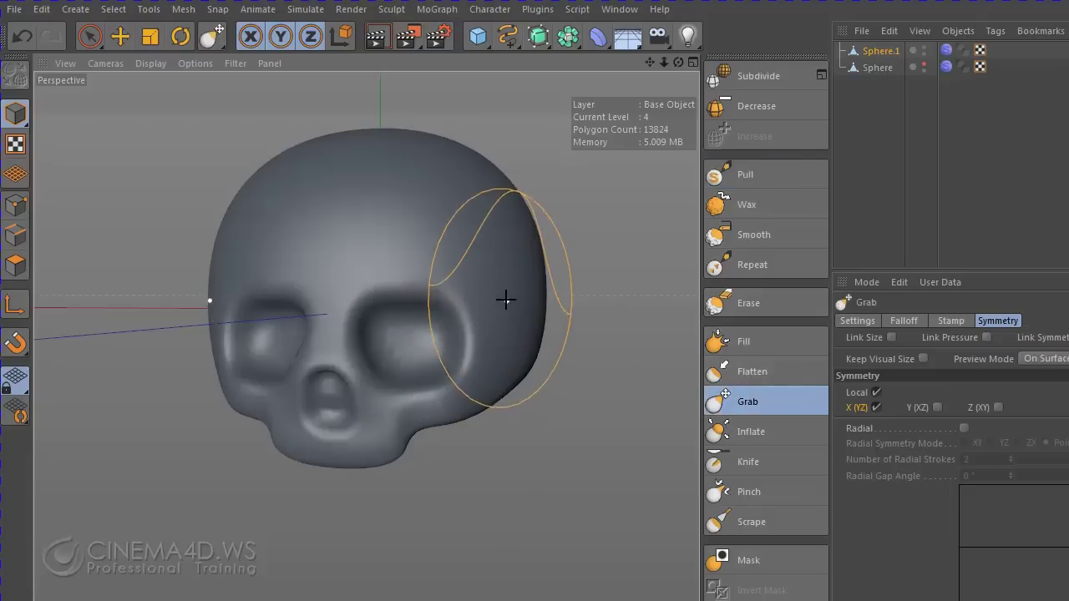
mouse_move(505, 299)
left_mouse_down()
mouse_move(479, 288)
mouse_move(544, 256)
mouse_move(525, 256)
mouse_move(559, 296)
mouse_move(553, 281)
left_mouse_up()
middle_click_drag(540, 268, 543, 281)
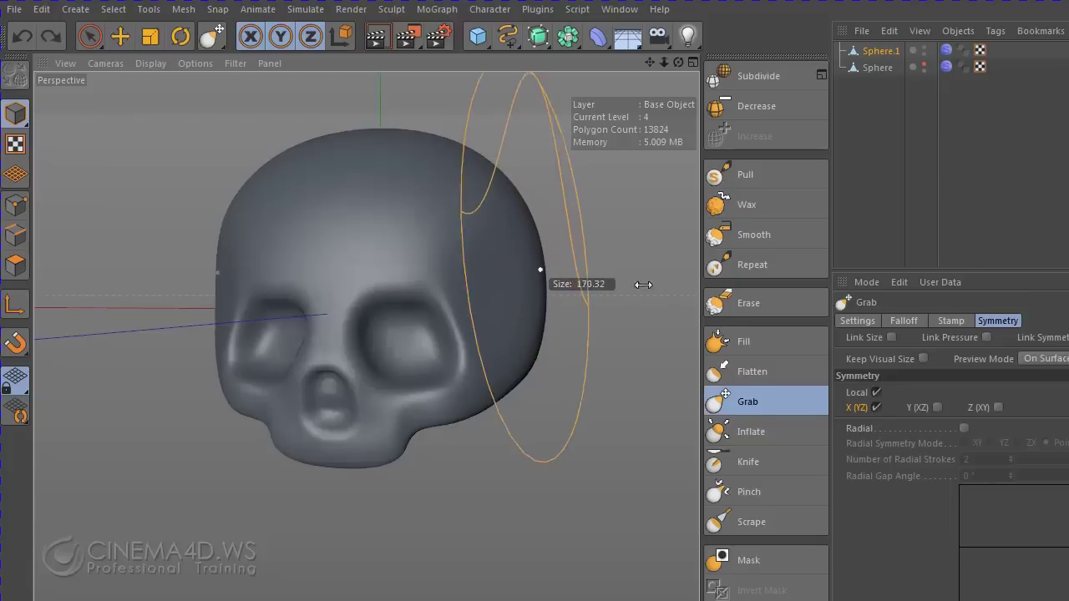
mouse_move(544, 276)
left_mouse_down()
mouse_move(518, 266)
mouse_move(535, 322)
mouse_move(384, 339)
mouse_move(486, 315)
mouse_move(663, 336)
mouse_move(694, 282)
left_mouse_up()
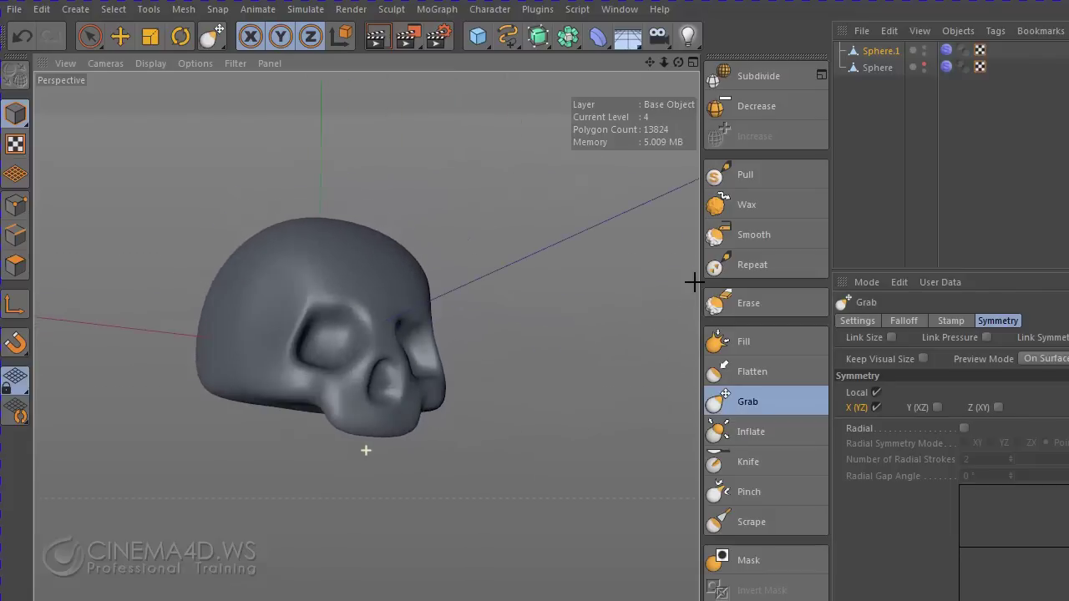
- Turn the skull to a frontal view and resize the Grab brush to about 117, then smaller
mouse_move(496, 437)
left_mouse_down("alt")
mouse_move(479, 470)
mouse_move(413, 456)
mouse_move(362, 491)
mouse_move(513, 473)
mouse_move(158, 439)
mouse_move(239, 446)
mouse_move(359, 393)
mouse_move(300, 408)
left_mouse_up("alt")
left_click_drag(363, 348, 598, 364, "alt")
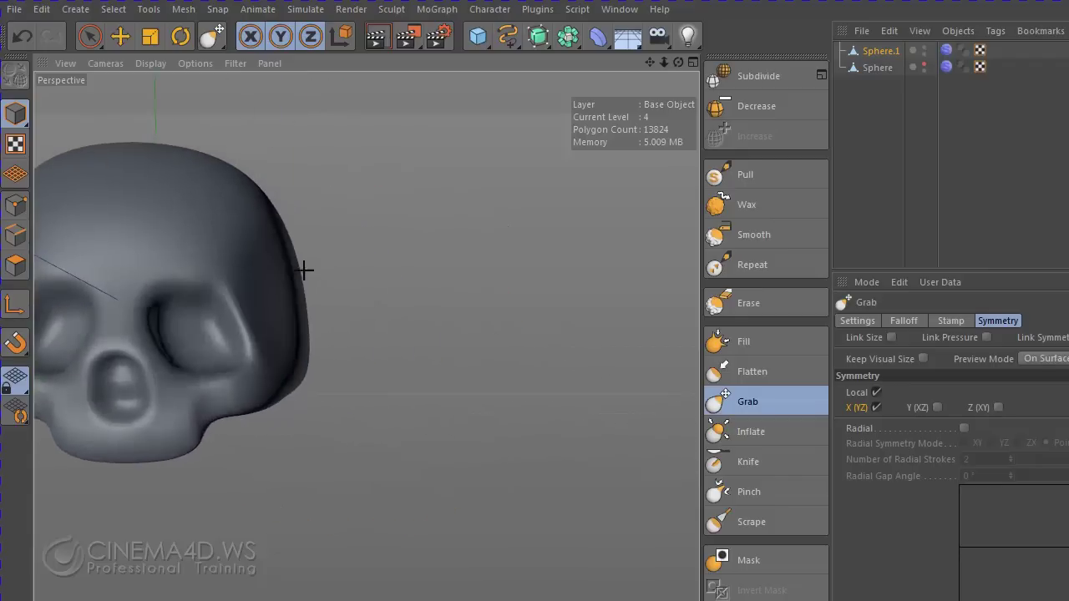
mouse_move(349, 413)
left_mouse_down("alt")
mouse_move(389, 427)
mouse_move(217, 456)
mouse_move(247, 451)
left_mouse_up("alt")
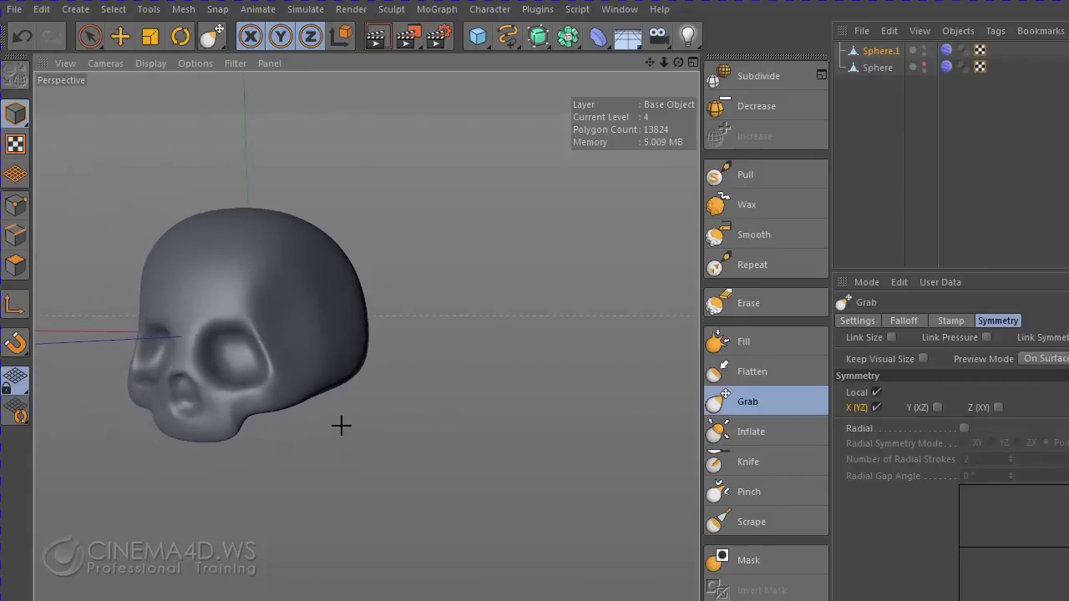
mouse_move(341, 425)
left_mouse_down("alt")
mouse_move(456, 401)
mouse_move(585, 401)
mouse_move(358, 286)
left_mouse_up("alt")
middle_click_drag(401, 292, 345, 304)
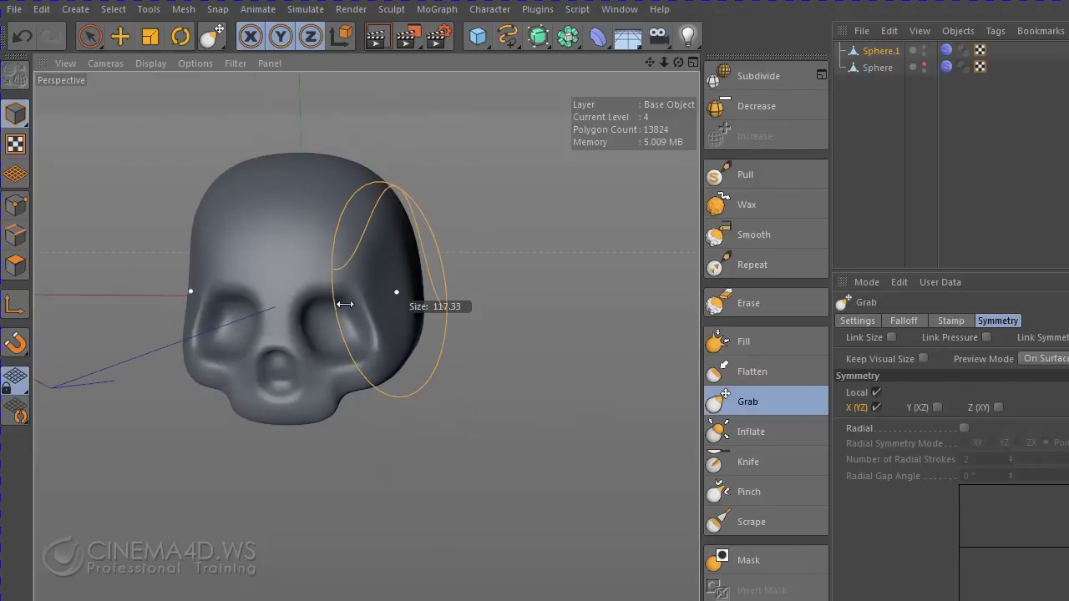
left_click_drag(393, 310, 370, 287, "alt")
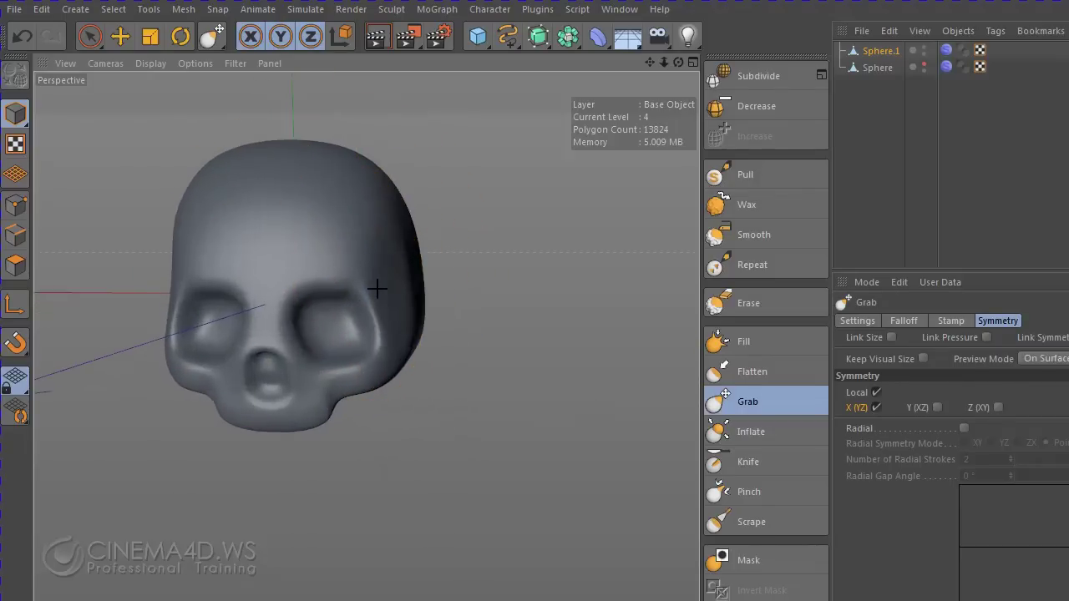
mouse_move(443, 347)
left_mouse_down("alt")
mouse_move(375, 284)
mouse_move(459, 363)
mouse_move(370, 359)
left_mouse_up("alt")
middle_click_drag(430, 304, 382, 306)
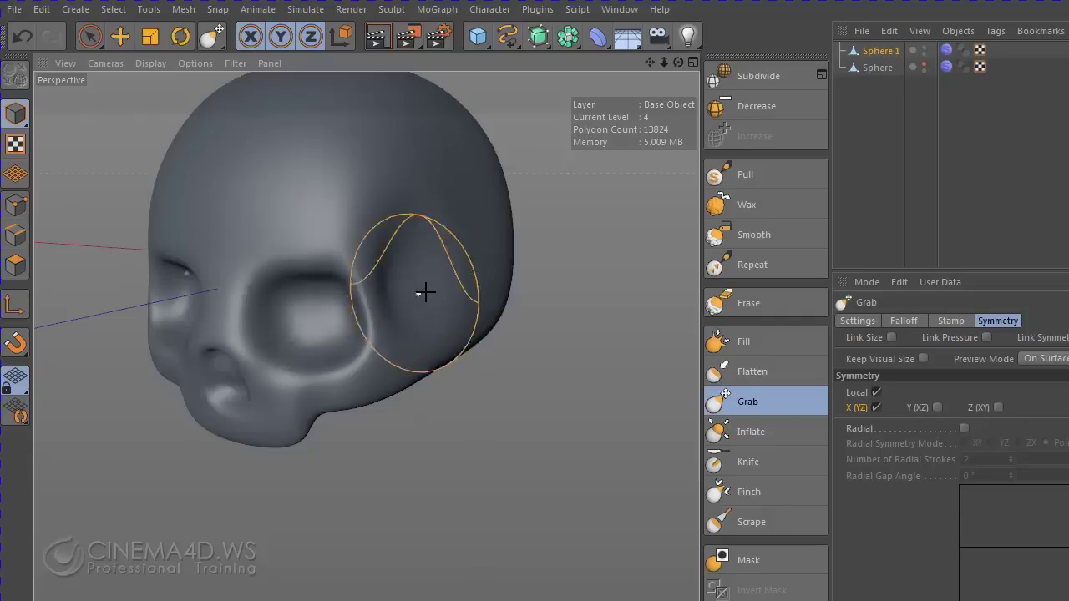
- Orbit between profile and front views and zoom out to check the narrowed temples
left_click_drag(478, 333, 431, 397, "alt")
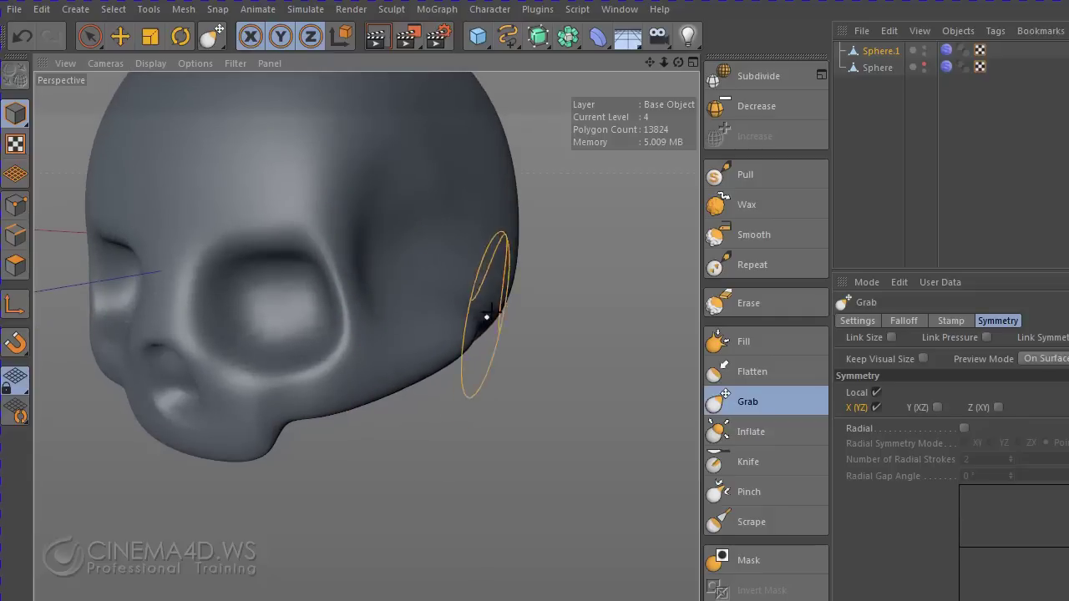
mouse_move(502, 347)
left_mouse_down("alt")
mouse_move(358, 360)
mouse_move(585, 354)
left_mouse_up("alt")
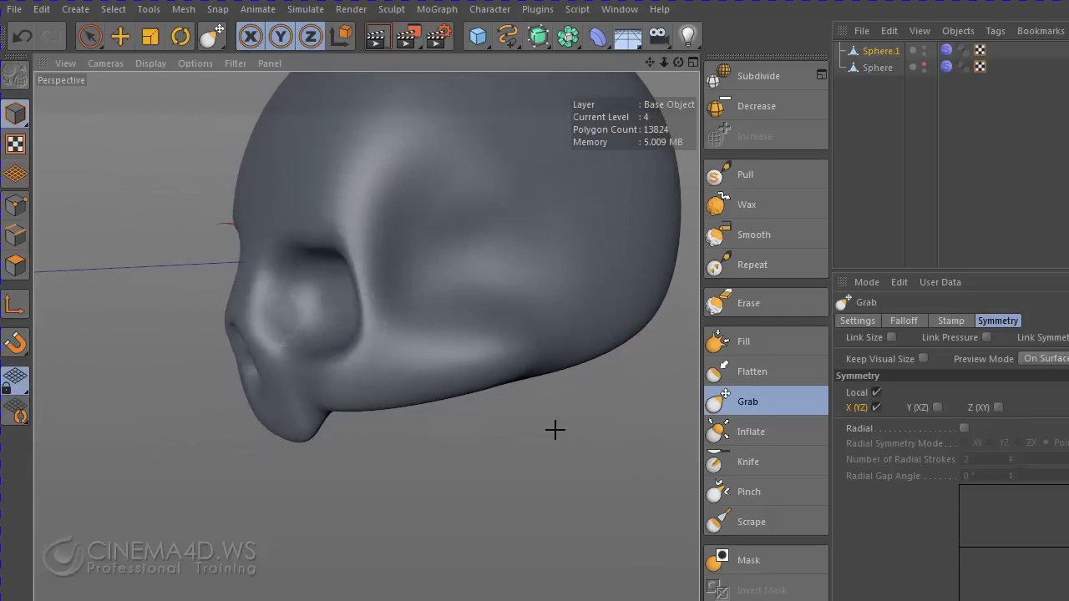
mouse_move(556, 429)
left_mouse_down("alt")
mouse_move(582, 410)
mouse_move(367, 449)
mouse_move(568, 400)
mouse_move(511, 419)
left_mouse_up("alt")
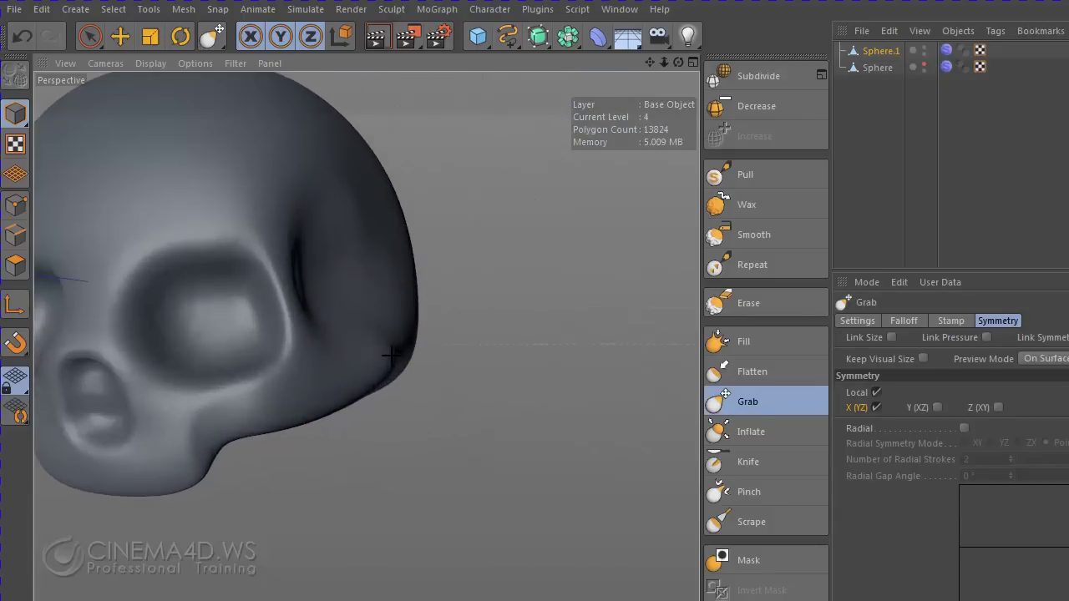
scroll(415, 361, "down", 5)
mouse_move(425, 387)
left_mouse_down("alt")
mouse_move(448, 394)
mouse_move(468, 329)
mouse_move(449, 358)
mouse_move(262, 454)
mouse_move(317, 401)
mouse_move(530, 379)
mouse_move(585, 387)
left_mouse_up("alt")
scroll(392, 389, "up", 2)
- Maximise the Perspective view to fill the viewport
left_click_drag(390, 396, 381, 396, "alt")
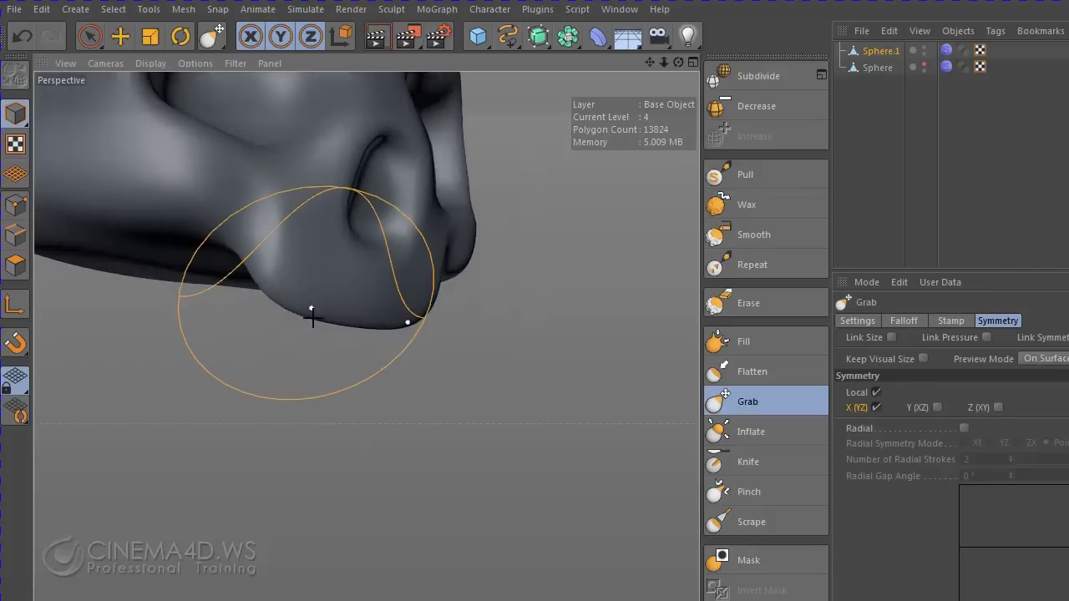
middle_click(310, 325)
middle_click(241, 249)
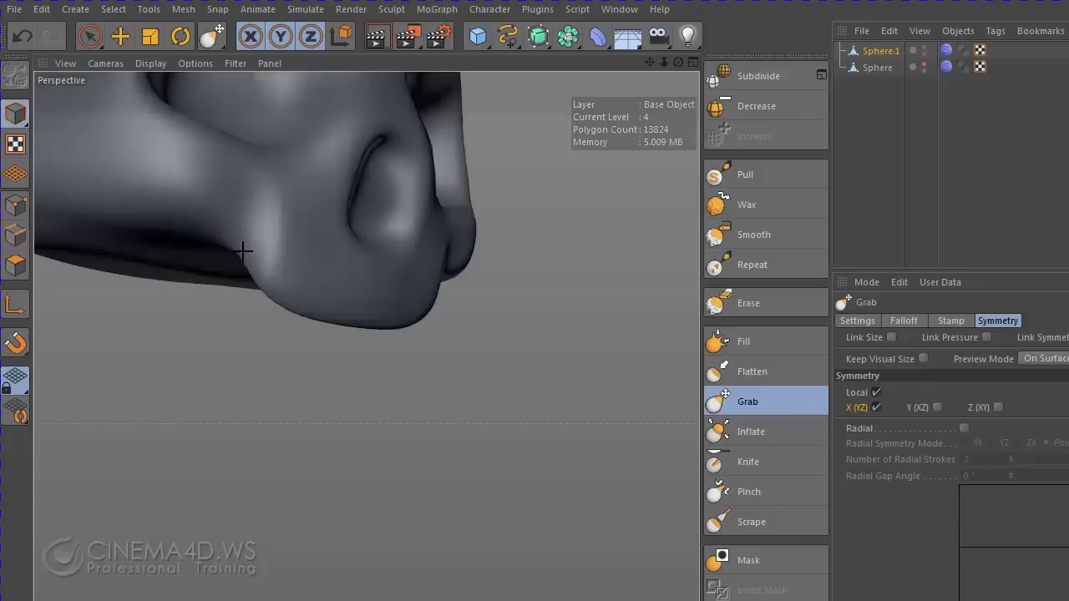
left_click(272, 64)
left_click(468, 94)
scroll(334, 304, "up", 3)
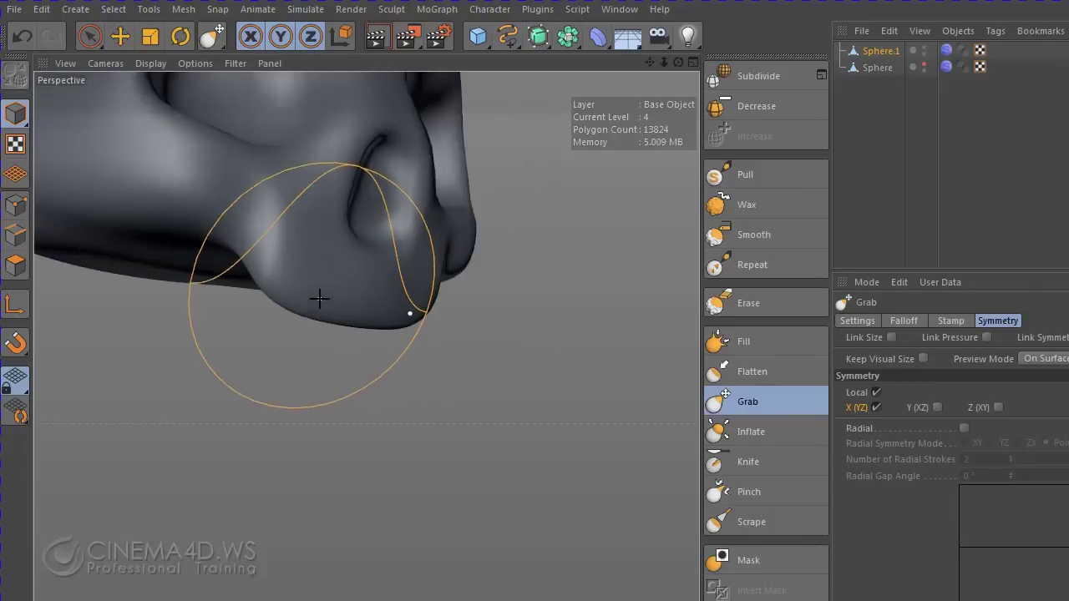
- Grab the nose underside and tip down so it hangs lower and rounder, undoing the last stroke
left_click_drag(284, 301, 284, 315)
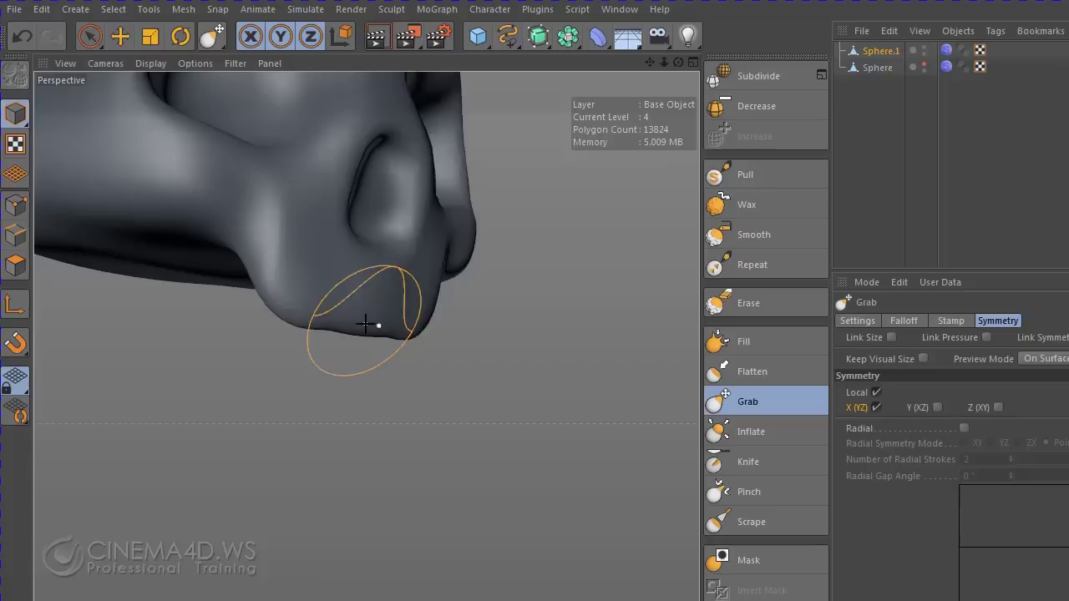
left_click_drag(409, 342, 490, 406, "alt")
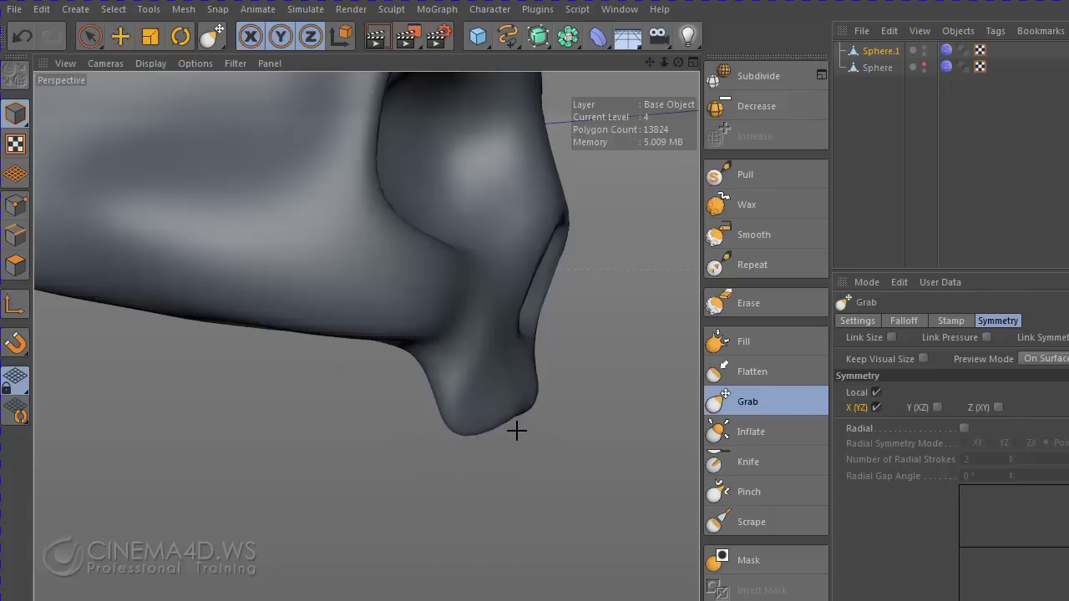
mouse_move(507, 418)
left_mouse_down()
mouse_move(547, 449)
mouse_move(534, 351)
mouse_move(513, 354)
left_mouse_up()
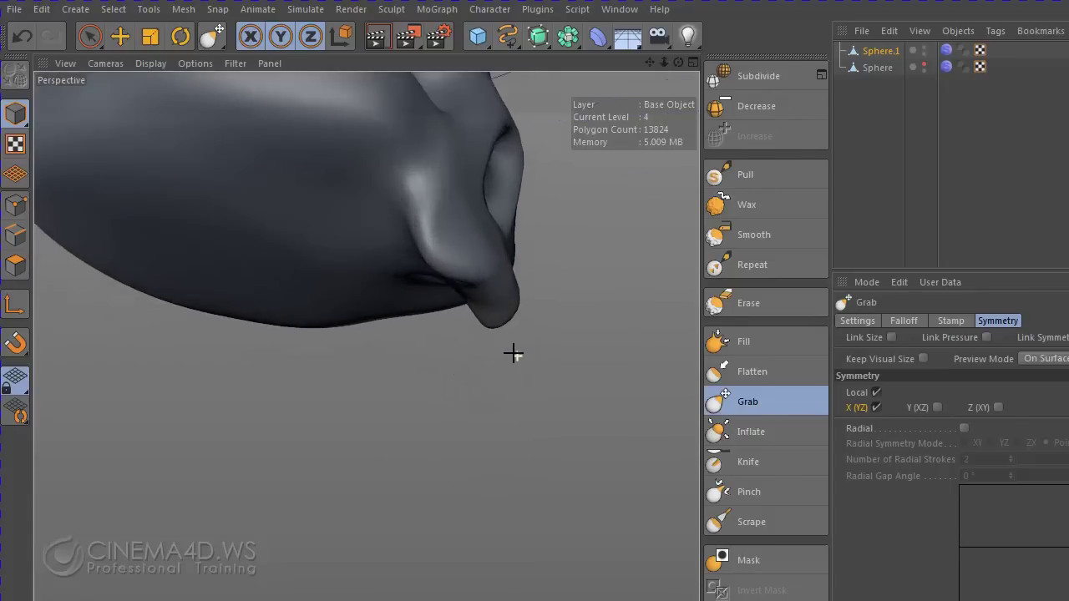
left_click_drag(488, 299, 455, 289)
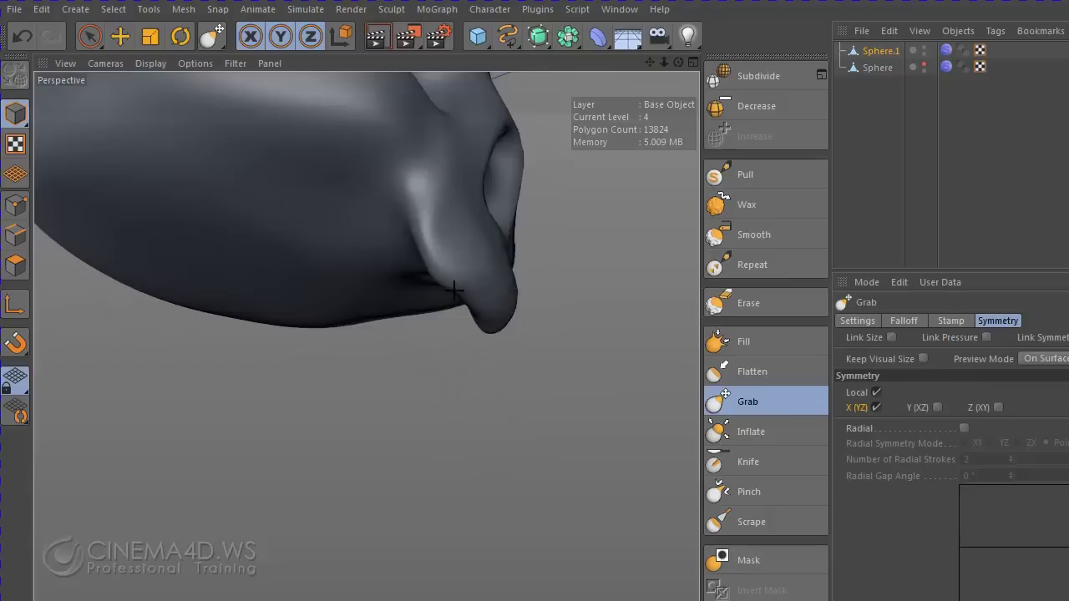
mouse_move(460, 303)
left_mouse_down()
mouse_move(452, 261)
mouse_move(314, 459)
left_mouse_up()
key("ctrl+z")
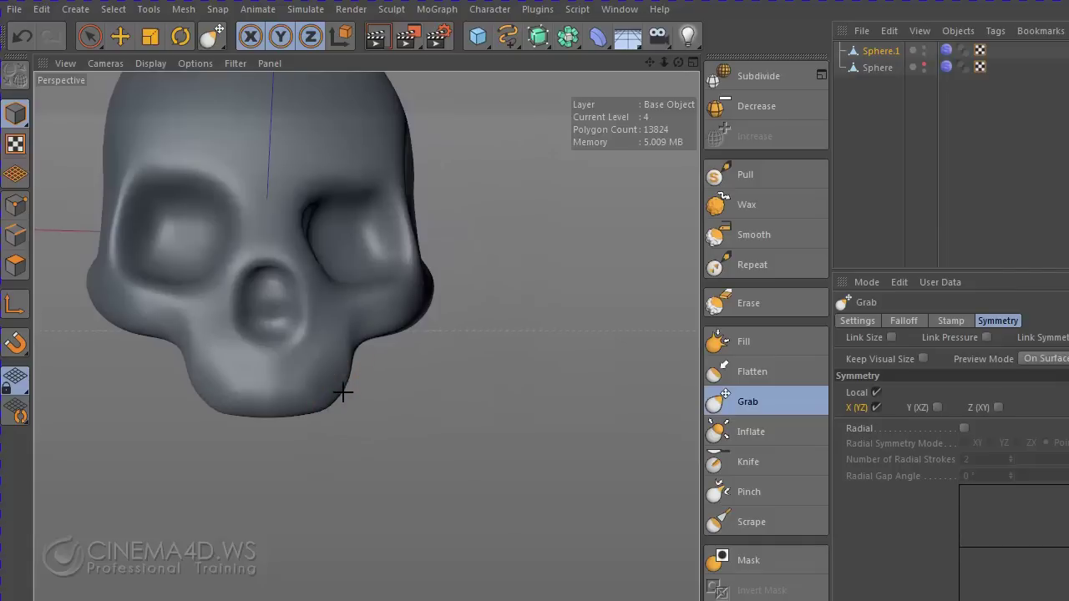
- Grab the lower jaw area down and outward, resizing the brush to about 18 between views
mouse_move(341, 384)
left_mouse_down()
mouse_move(345, 394)
mouse_move(410, 387)
left_mouse_up()
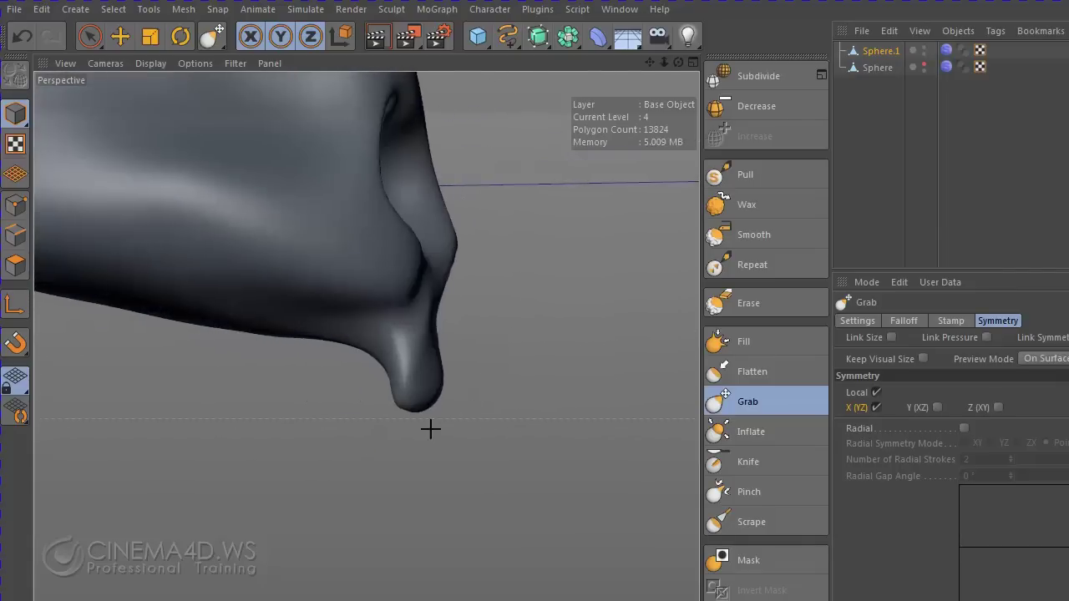
middle_click_drag(410, 387, 408, 377)
mouse_move(406, 382)
left_mouse_down()
mouse_move(414, 403)
mouse_move(398, 407)
left_mouse_up()
mouse_move(480, 435)
left_mouse_down("alt")
mouse_move(281, 434)
mouse_move(371, 428)
mouse_move(282, 437)
mouse_move(465, 429)
mouse_move(254, 446)
left_mouse_up("alt")
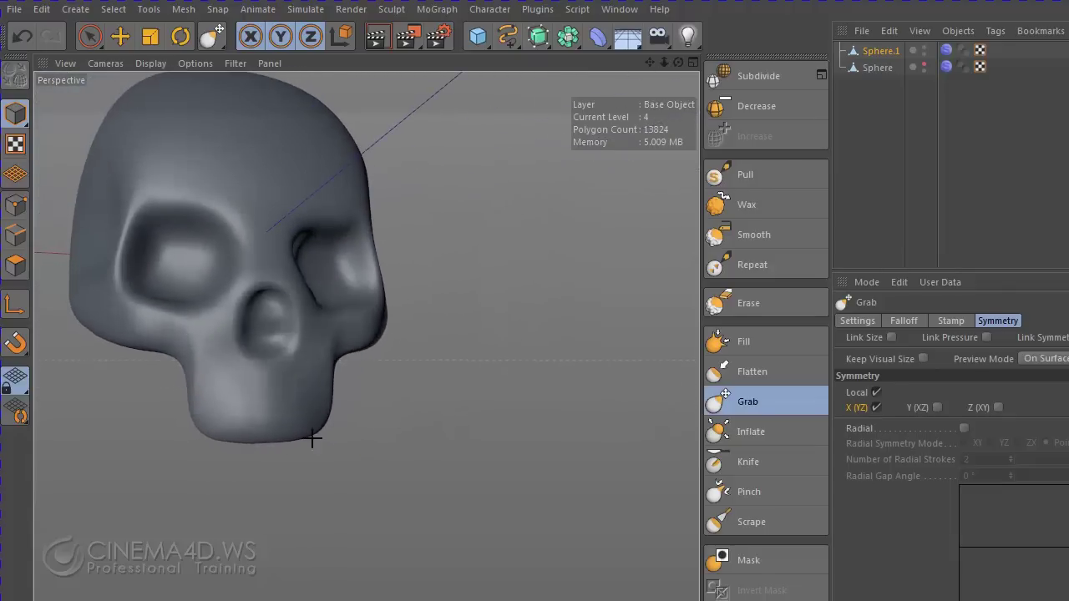
mouse_move(312, 438)
right_mouse_down("alt")
mouse_move(465, 429)
mouse_move(401, 406)
mouse_move(488, 410)
right_mouse_up("alt")
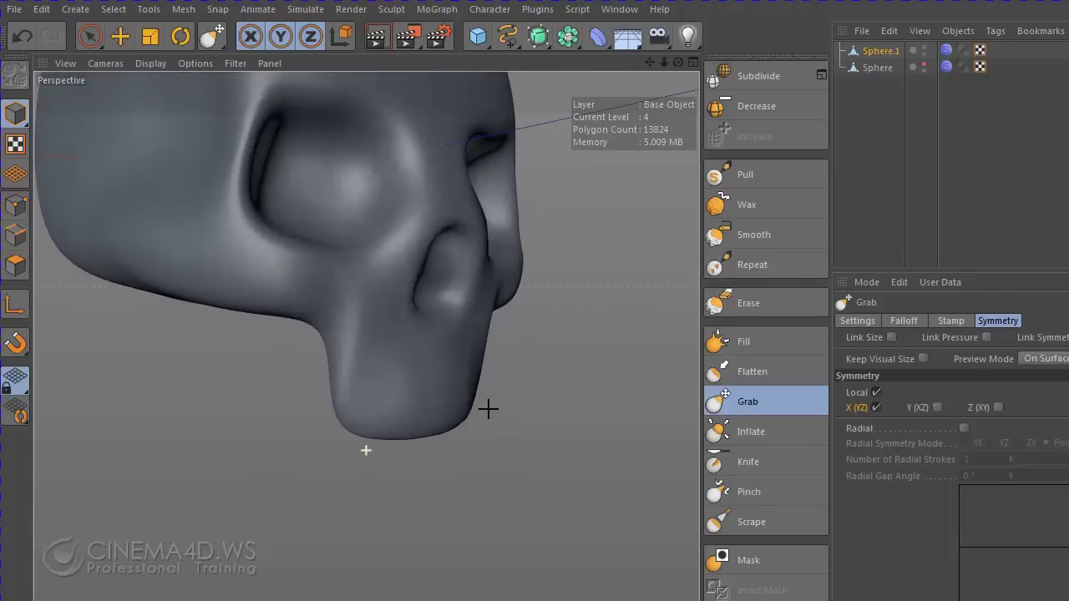
middle_click_drag(399, 365, 313, 367)
mouse_move(316, 311)
left_mouse_down("alt")
mouse_move(299, 317)
mouse_move(346, 291)
mouse_move(409, 313)
mouse_move(253, 238)
left_mouse_up("alt")
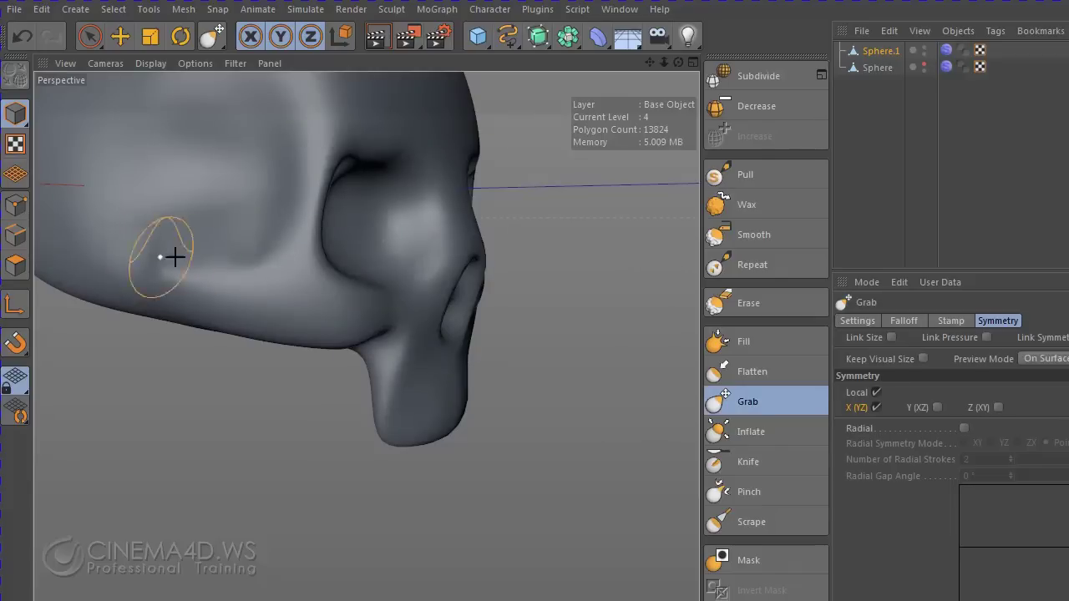
mouse_move(222, 258)
middle_mouse_down()
mouse_move(251, 247)
mouse_move(232, 265)
middle_mouse_up()
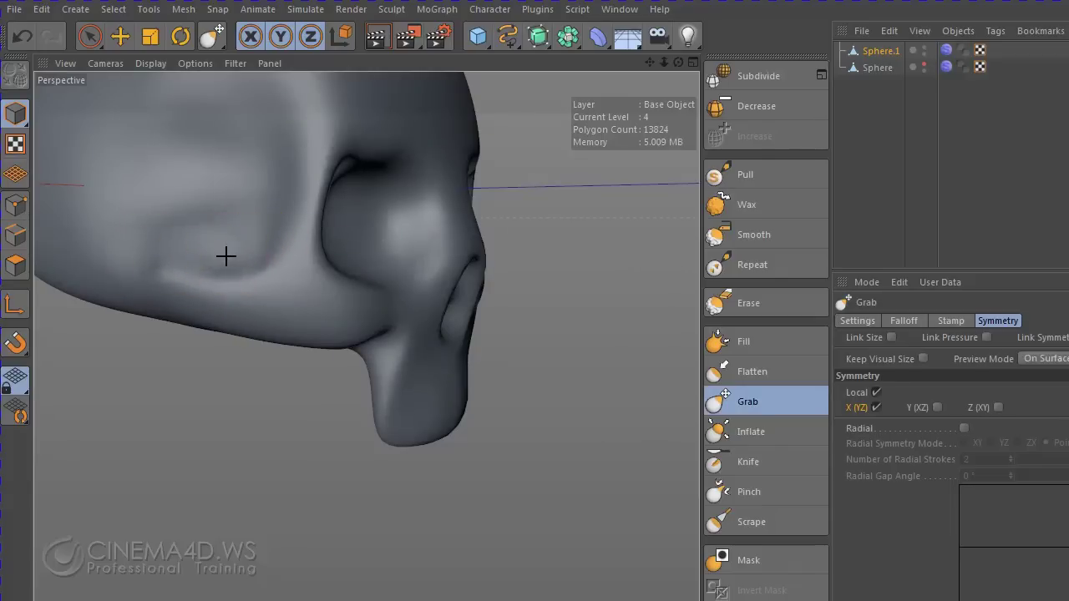
mouse_move(167, 265)
left_mouse_down("alt")
mouse_move(306, 298)
mouse_move(317, 327)
mouse_move(232, 234)
mouse_move(362, 298)
mouse_move(392, 294)
left_mouse_up("alt")
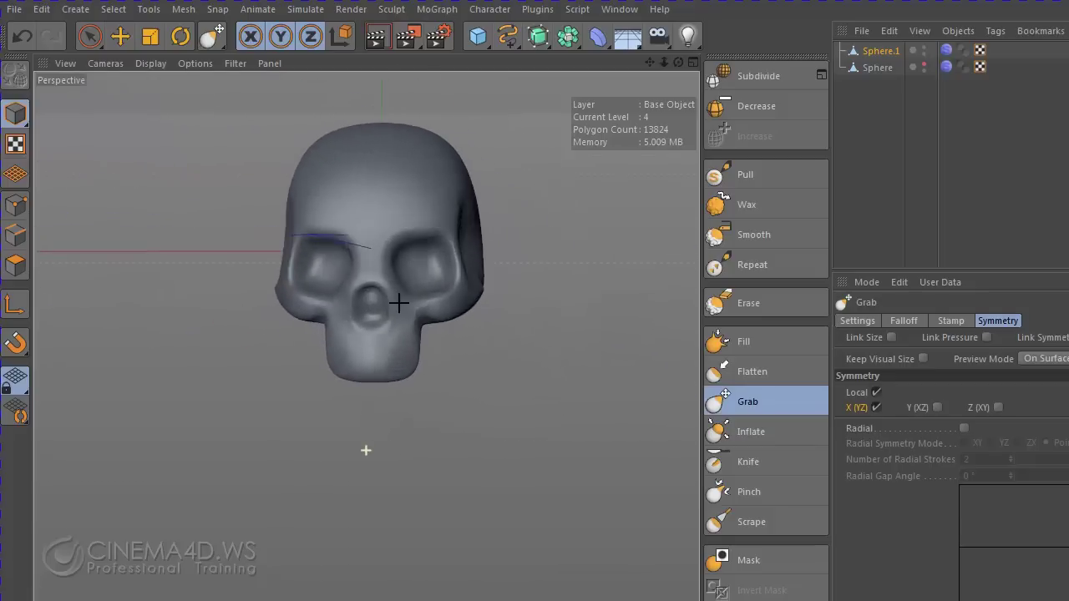
scroll(389, 334, "up", 2)
scroll(379, 368, "up", 3)
mouse_move(376, 370)
left_mouse_down("alt")
mouse_move(296, 335)
mouse_move(278, 337)
left_mouse_up("alt")
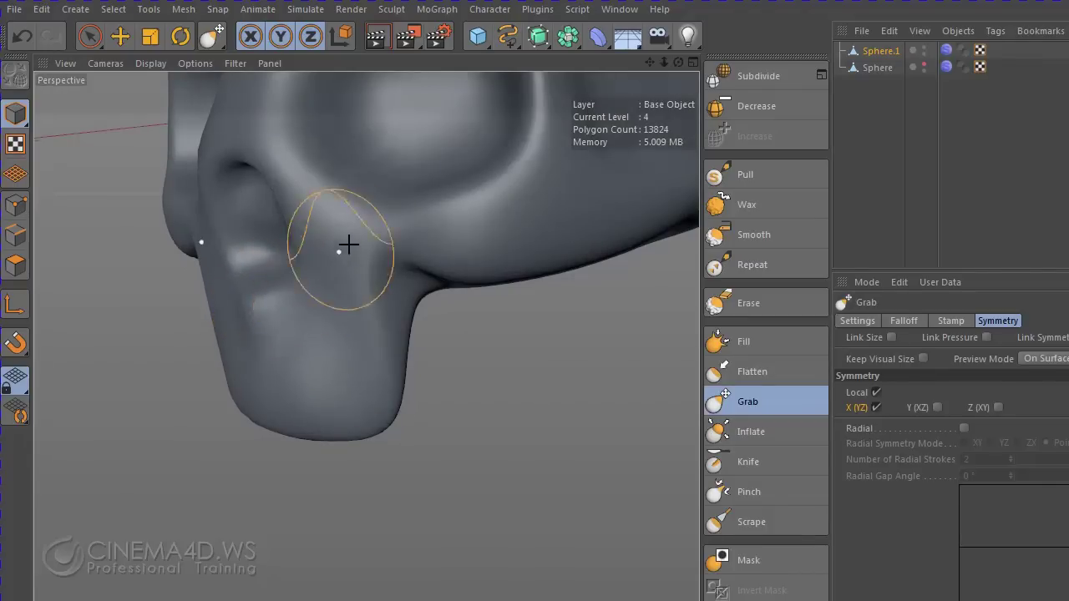
mouse_move(348, 243)
left_mouse_down("alt")
mouse_move(640, 220)
mouse_move(509, 210)
left_mouse_up("alt")
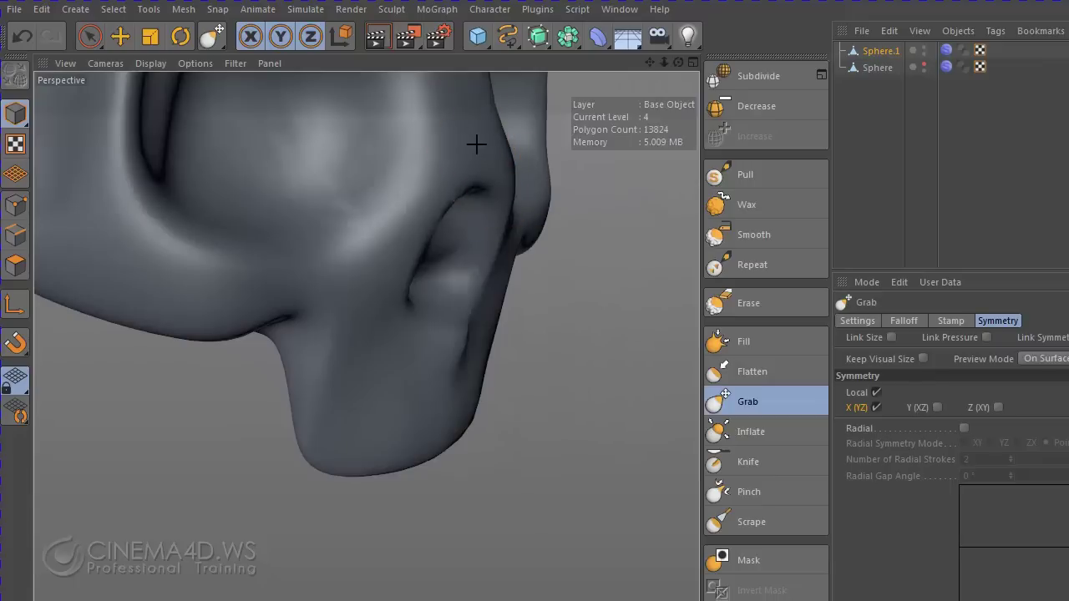
mouse_move(497, 159)
left_mouse_down("alt")
mouse_move(365, 448)
mouse_move(487, 298)
left_mouse_up("alt")
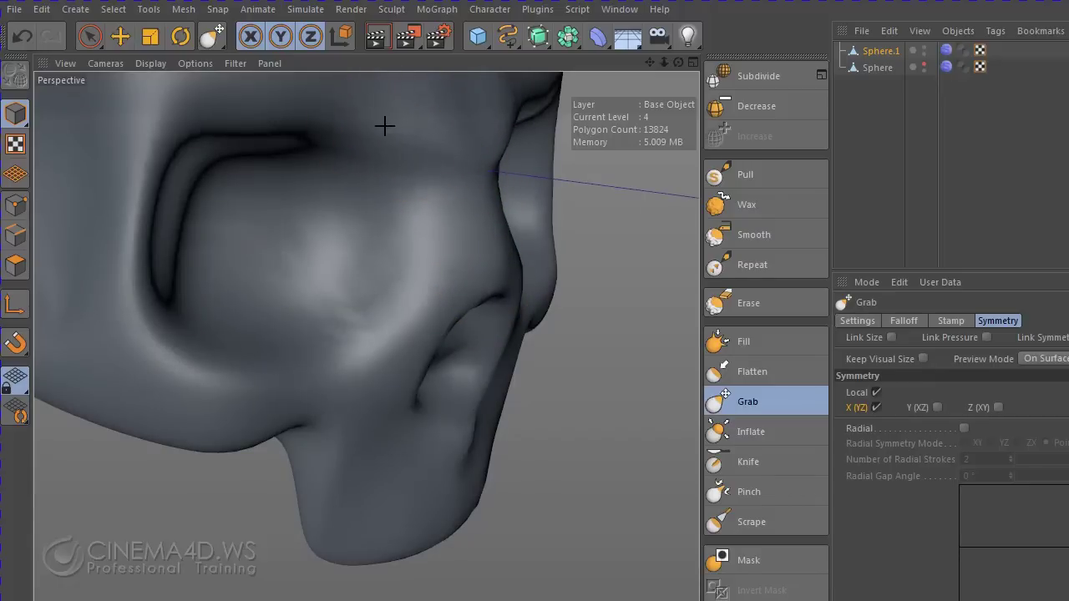
scroll(465, 198, "down", 3)
scroll(406, 167, "down", 3)
mouse_move(406, 167)
left_mouse_down("alt")
mouse_move(298, 178)
mouse_move(454, 138)
left_mouse_up("alt")
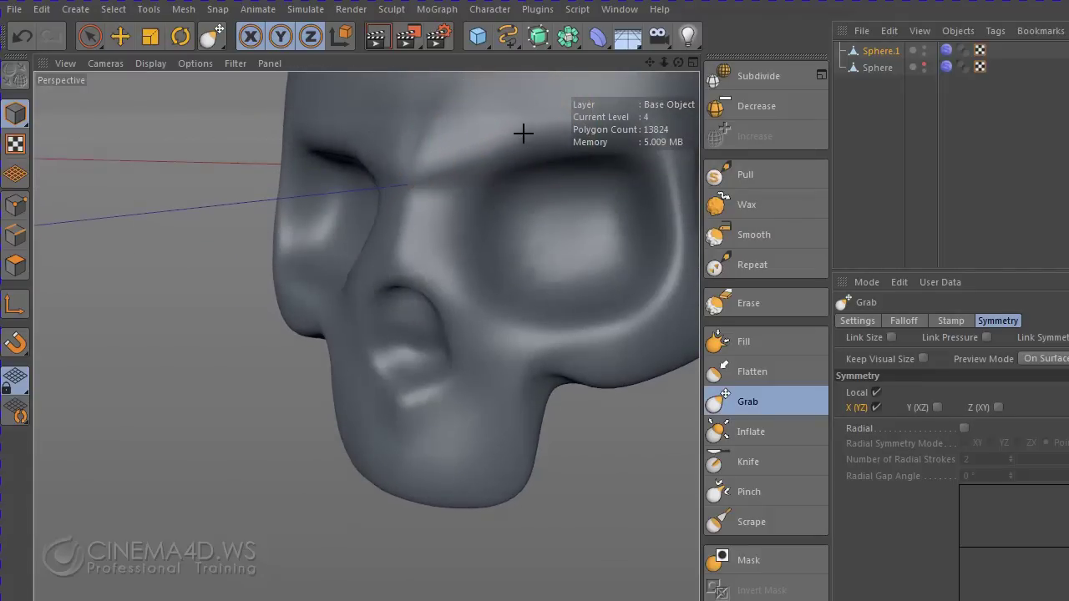
scroll(496, 346, "down", 3)
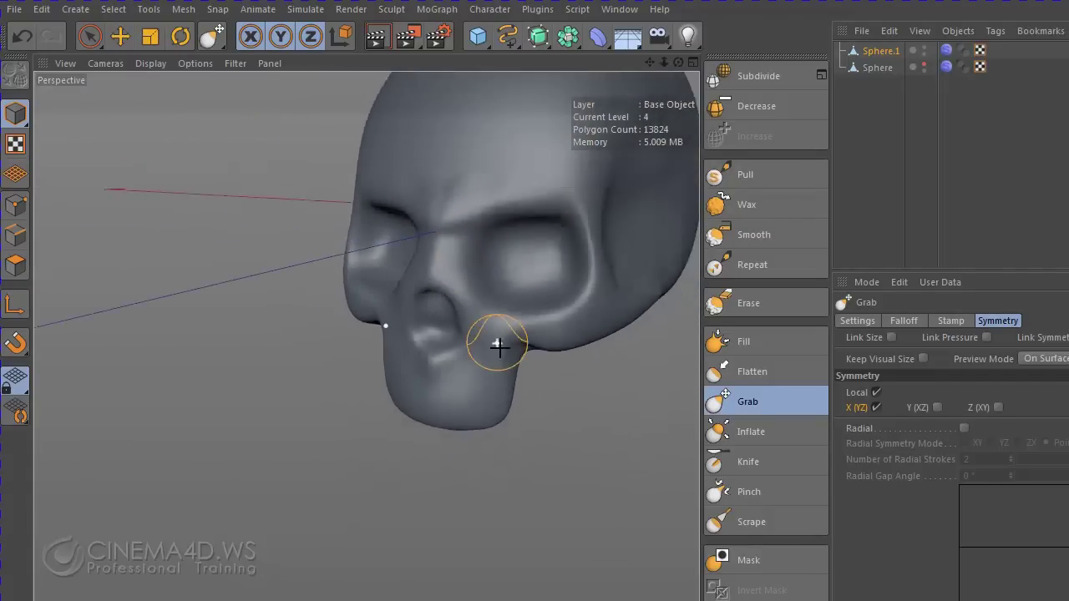
mouse_move(496, 346)
left_mouse_down("alt")
mouse_move(542, 406)
mouse_move(568, 382)
mouse_move(566, 399)
mouse_move(643, 365)
mouse_move(479, 360)
mouse_move(494, 340)
mouse_move(575, 310)
mouse_move(575, 325)
mouse_move(496, 410)
mouse_move(460, 402)
mouse_move(367, 327)
left_mouse_up("alt")
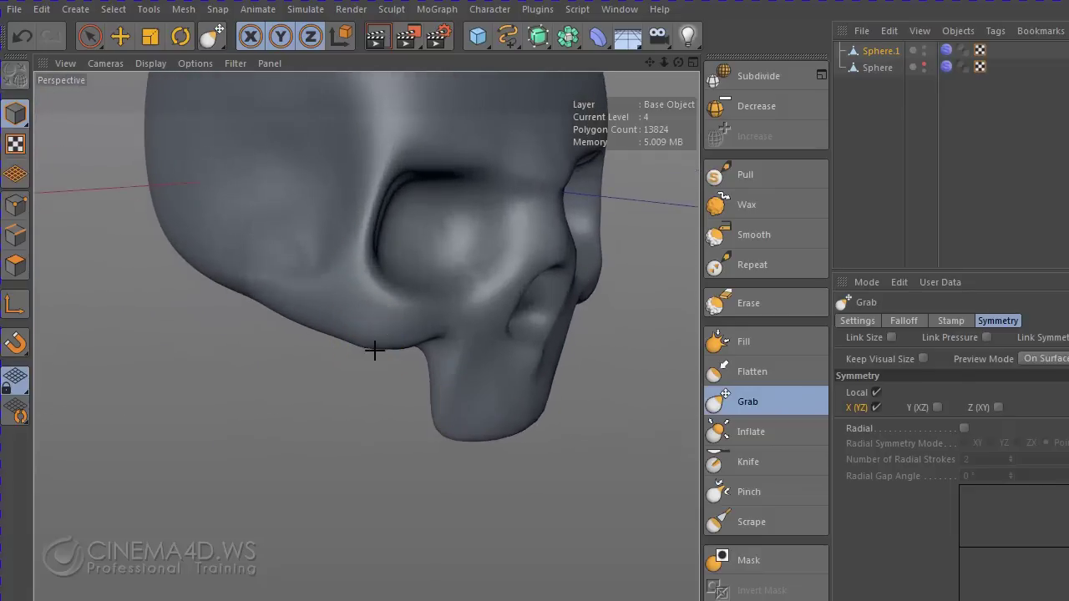
middle_click_drag(397, 351, 358, 344)
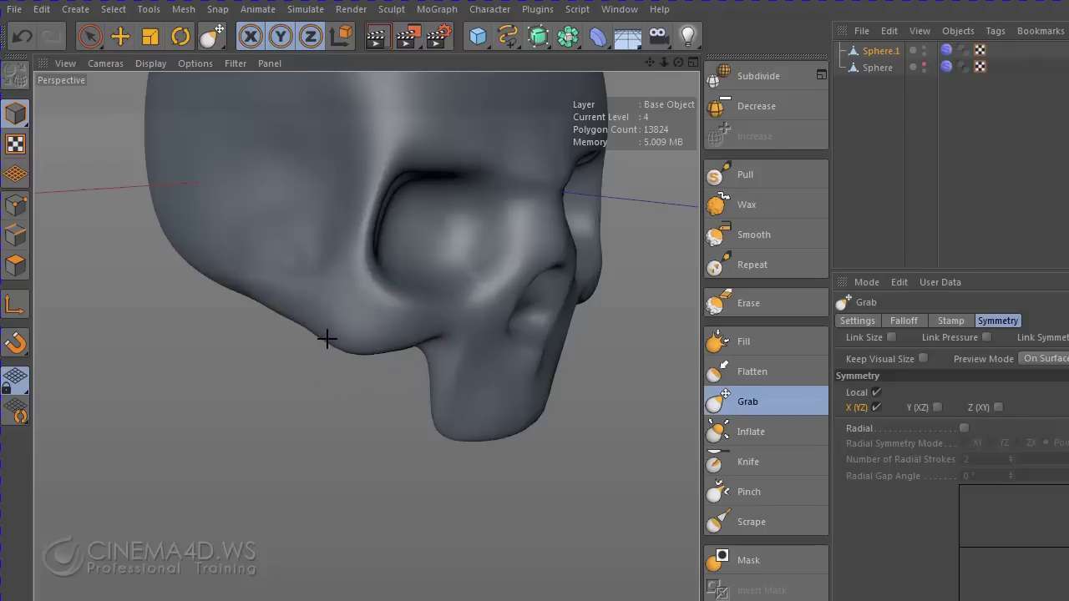
mouse_move(324, 331)
left_mouse_down("alt")
mouse_move(446, 279)
mouse_move(431, 239)
mouse_move(389, 296)
mouse_move(411, 311)
mouse_move(470, 312)
left_mouse_up("alt")
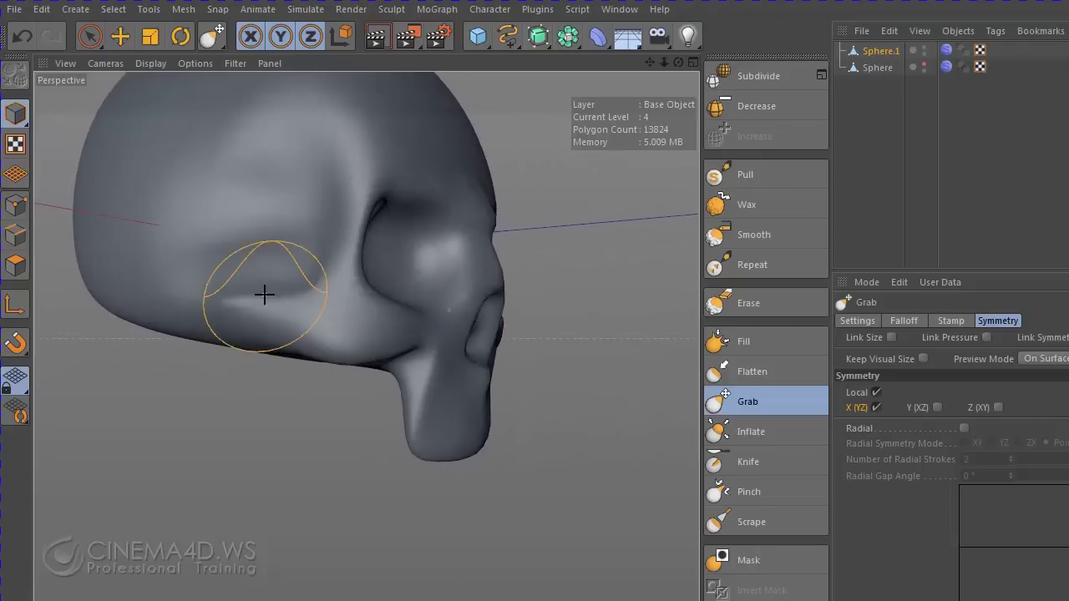
scroll(238, 289, "up", 1)
middle_click_drag(238, 289, 207, 286)
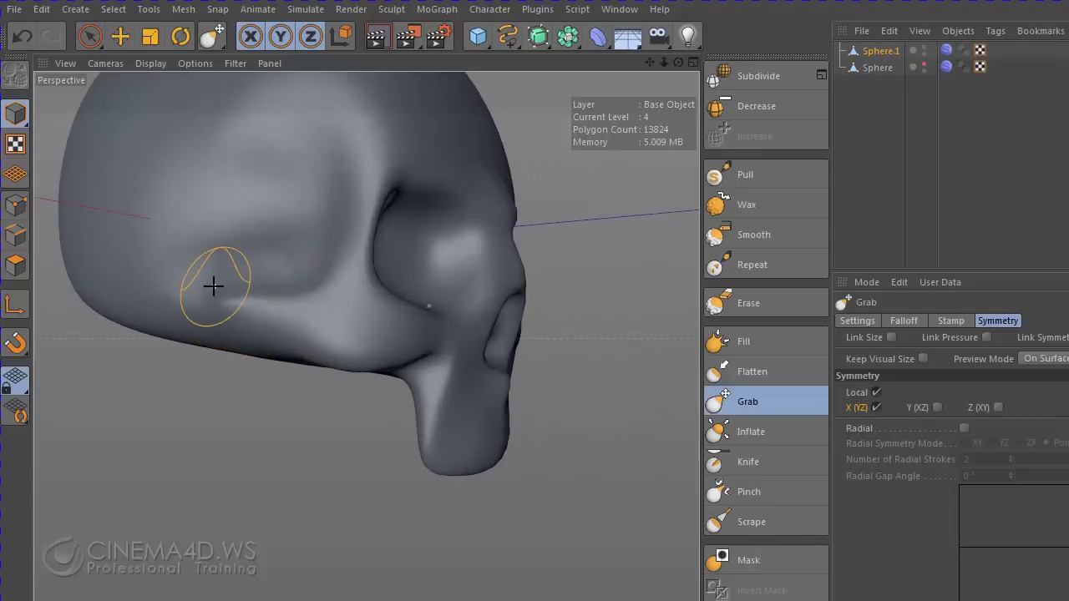
mouse_move(295, 343)
left_mouse_down("alt")
mouse_move(263, 310)
mouse_move(276, 305)
mouse_move(258, 317)
mouse_move(382, 210)
mouse_move(277, 375)
left_mouse_up("alt")
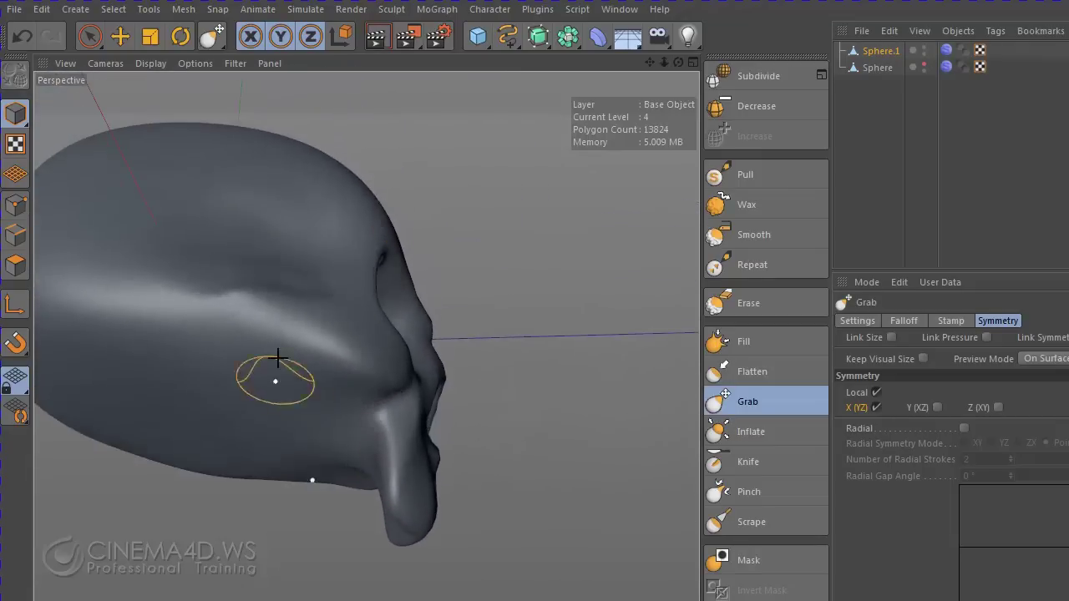
mouse_move(232, 290)
left_mouse_down("alt")
mouse_move(360, 382)
mouse_move(248, 456)
mouse_move(210, 509)
mouse_move(453, 286)
mouse_move(534, 250)
left_mouse_up("alt")
- With the Pull brush, carve grooves and bulges into the cranium side and soften the brow groove
left_click(741, 176)
mouse_move(261, 433)
middle_mouse_down()
mouse_move(296, 433)
mouse_move(289, 406)
middle_mouse_up()
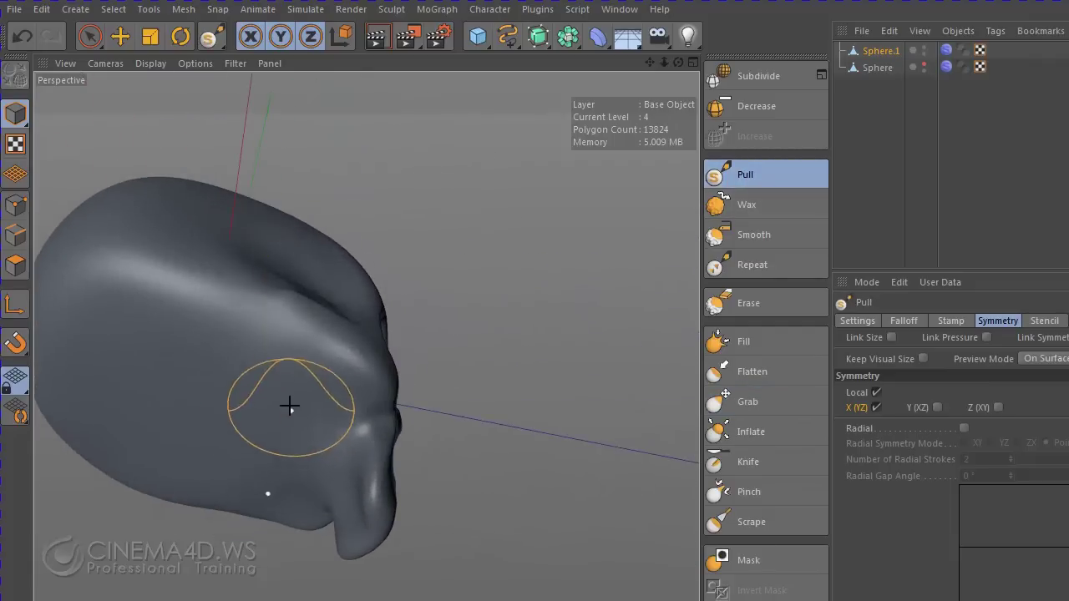
mouse_move(220, 383)
left_mouse_down()
mouse_move(208, 415)
mouse_move(186, 345)
mouse_move(158, 346)
mouse_move(144, 405)
mouse_move(195, 401)
mouse_move(249, 445)
left_mouse_up()
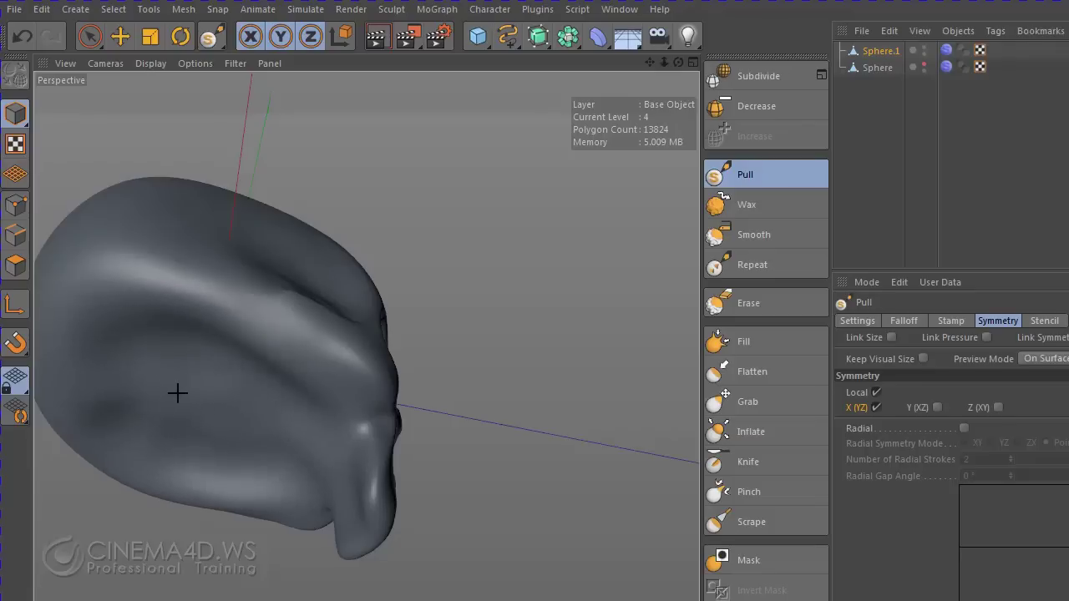
mouse_move(171, 389)
left_mouse_down()
mouse_move(119, 375)
mouse_move(191, 356)
mouse_move(150, 389)
mouse_move(97, 386)
mouse_move(135, 378)
mouse_move(105, 380)
mouse_move(121, 372)
left_mouse_up()
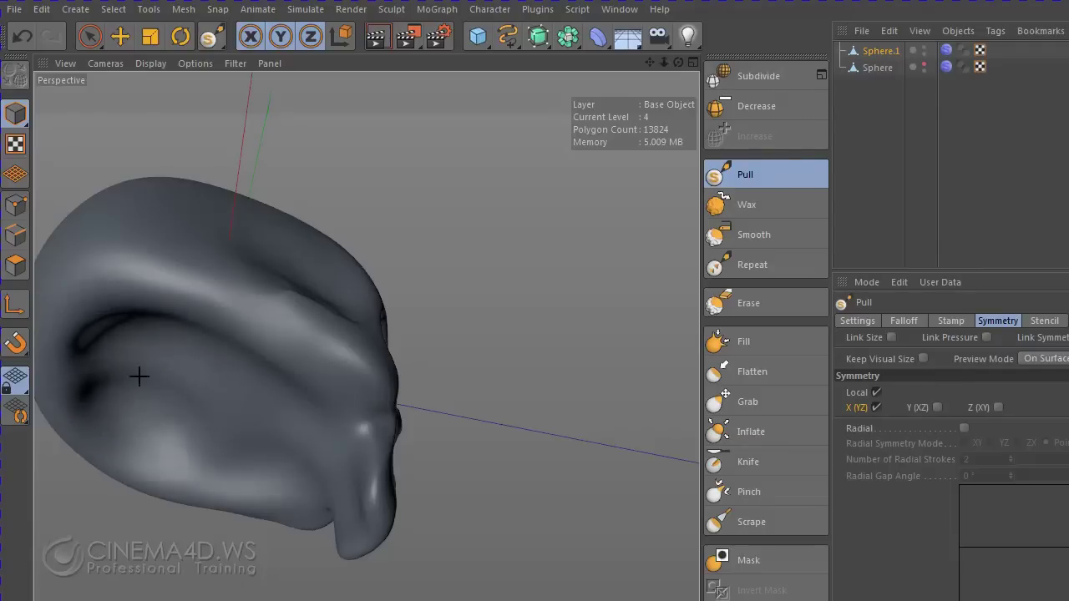
mouse_move(177, 359)
left_mouse_down()
mouse_move(167, 327)
mouse_move(295, 434)
mouse_move(225, 413)
mouse_move(255, 405)
left_mouse_up()
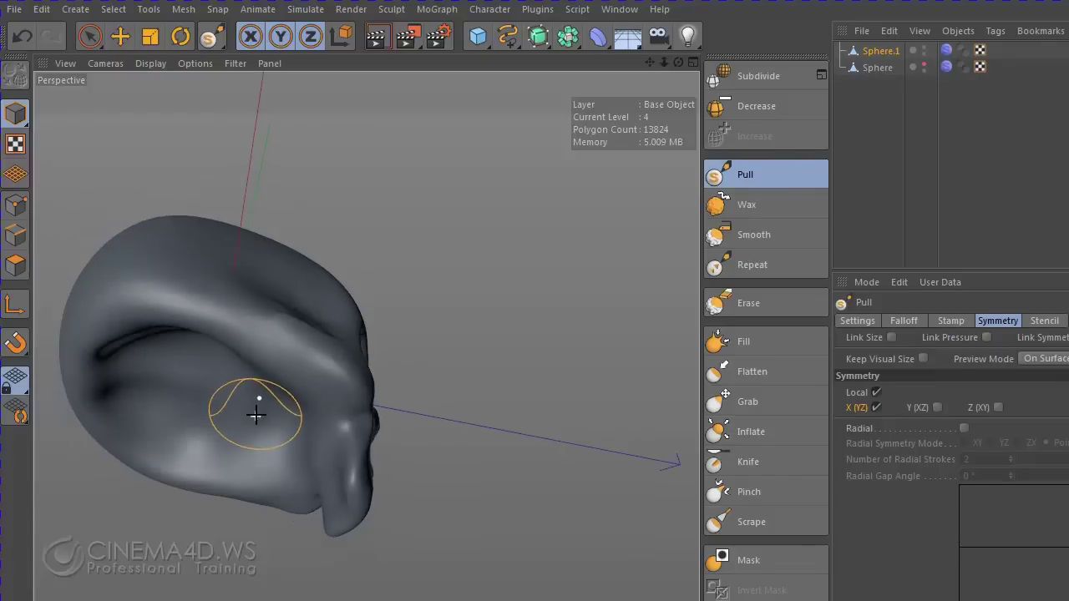
mouse_move(126, 355)
left_mouse_down()
mouse_move(139, 413)
mouse_move(265, 437)
mouse_move(253, 407)
mouse_move(301, 534)
mouse_move(323, 298)
mouse_move(394, 372)
mouse_move(477, 364)
mouse_move(454, 389)
left_mouse_up()
- Pull the back of the head outward with an enlarged Pull brush
middle_click_drag(453, 389, 346, 394)
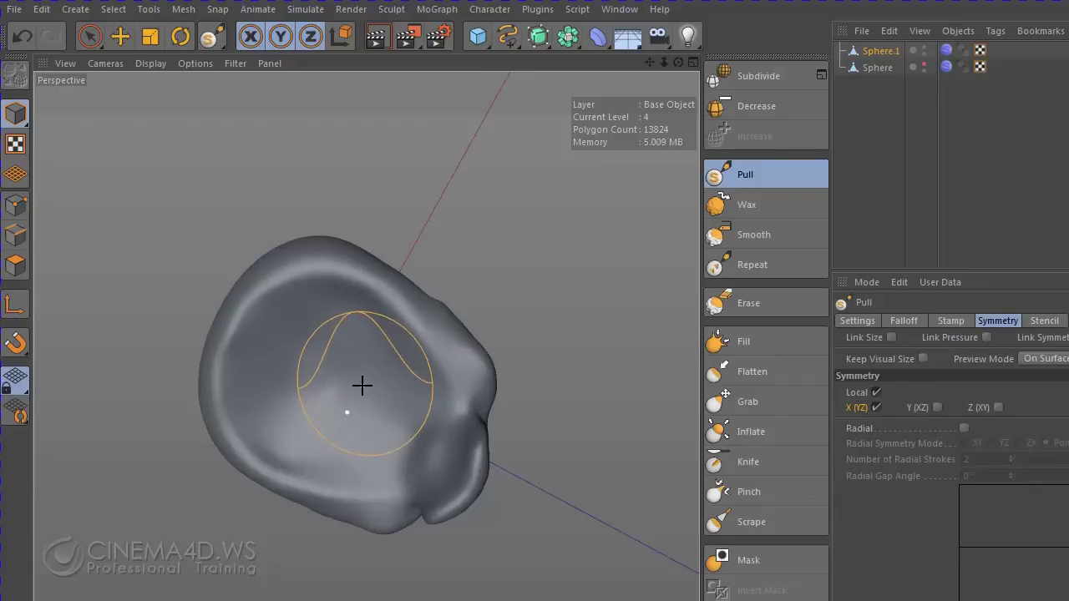
mouse_move(362, 385)
left_mouse_down()
mouse_move(348, 342)
mouse_move(280, 383)
left_mouse_up()
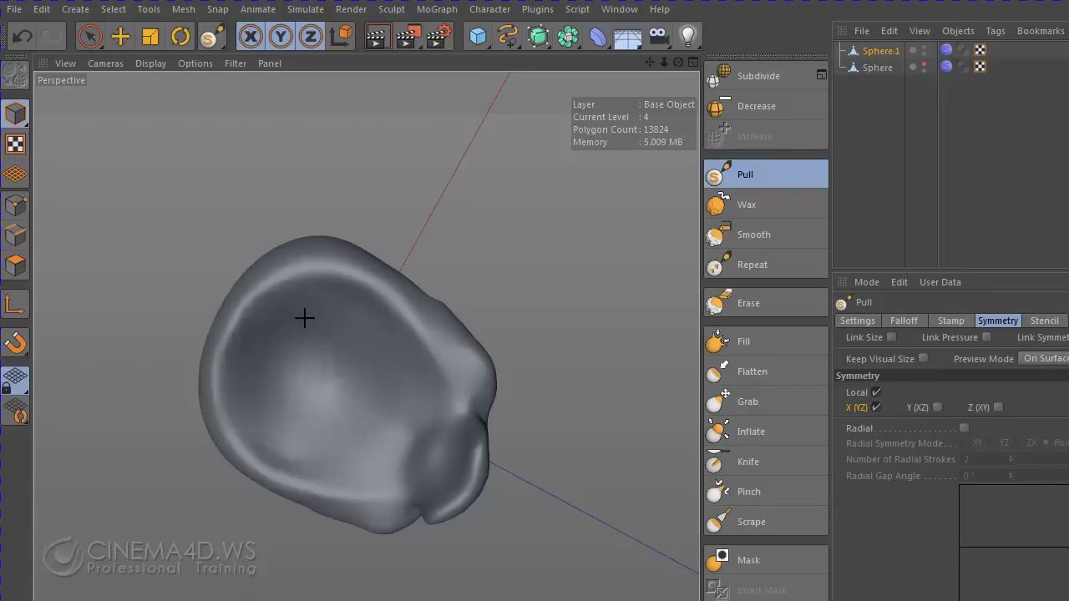
mouse_move(304, 318)
left_mouse_down()
mouse_move(331, 305)
mouse_move(382, 413)
mouse_move(406, 384)
mouse_move(356, 466)
mouse_move(413, 393)
mouse_move(534, 375)
mouse_move(375, 341)
mouse_move(442, 327)
mouse_move(532, 353)
left_mouse_up()
scroll(442, 354, "up", 2)
- Shrink the brush and pull an eyeball bulge out of the eye socket
scroll(433, 351, "up", 3)
middle_click_drag(395, 326, 321, 342)
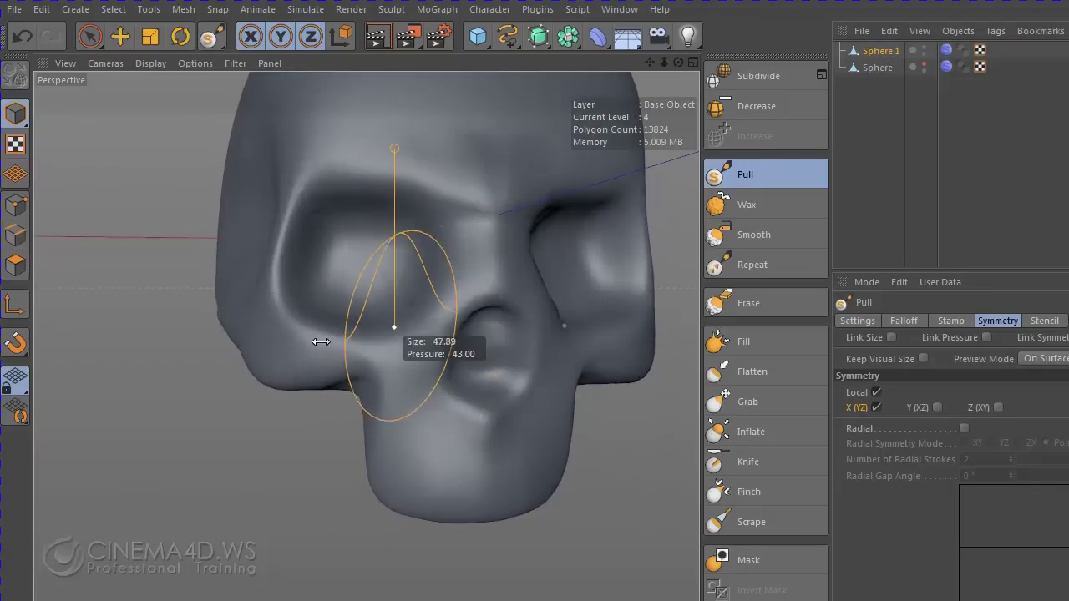
mouse_move(321, 342)
left_mouse_down("alt")
mouse_move(439, 375)
mouse_move(472, 360)
mouse_move(396, 387)
mouse_move(501, 370)
mouse_move(306, 342)
left_mouse_up("alt")
scroll(400, 415, "up", 2)
middle_click_drag(305, 342, 332, 347)
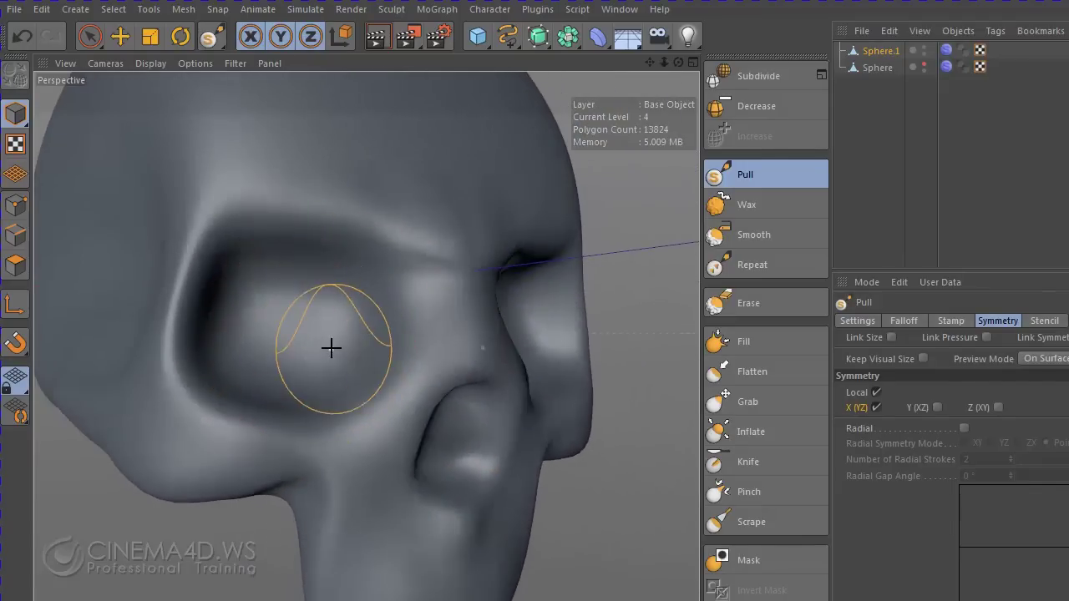
mouse_move(332, 348)
left_mouse_down()
mouse_move(336, 327)
mouse_move(296, 296)
mouse_move(239, 318)
mouse_move(335, 287)
left_mouse_up()
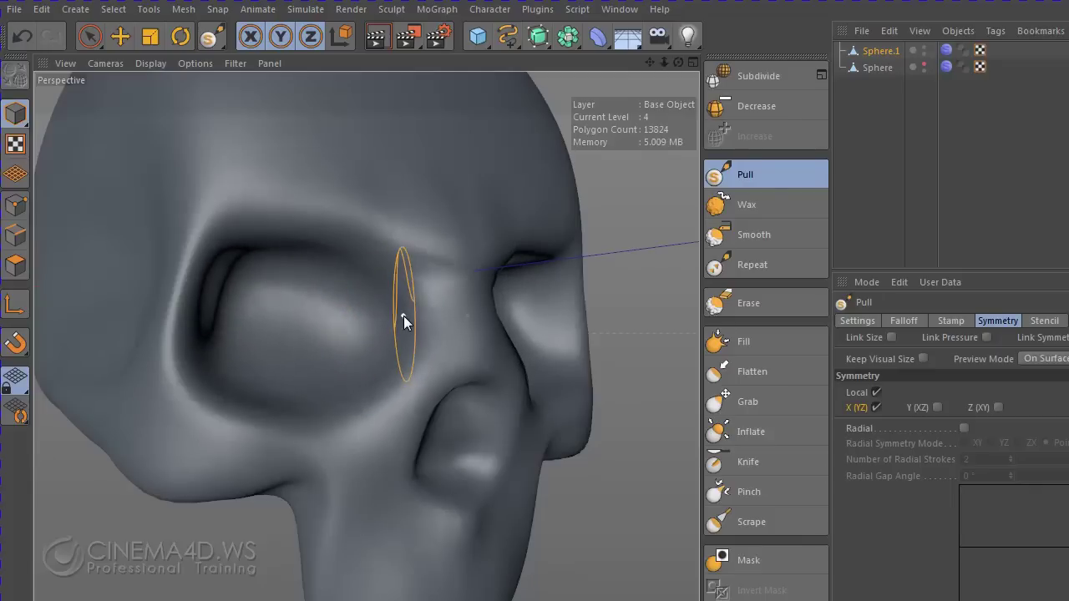
- Resize the brush, undo the stroke beside the eye socket, and orbit to a side view
middle_click_drag(425, 311, 398, 311)
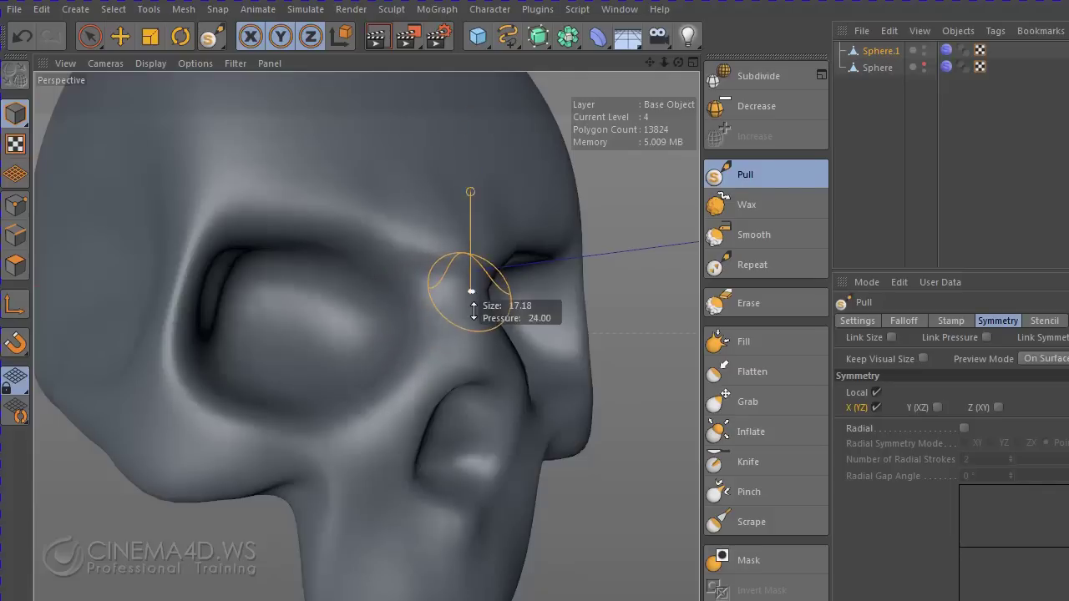
middle_click_drag(473, 310, 474, 321)
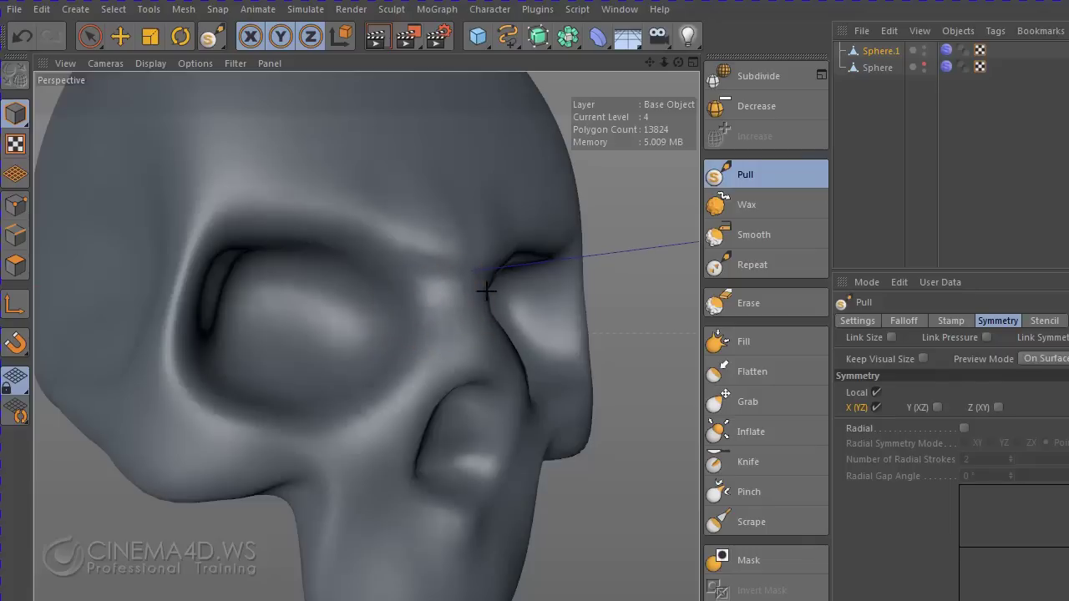
key("ctrl+z")
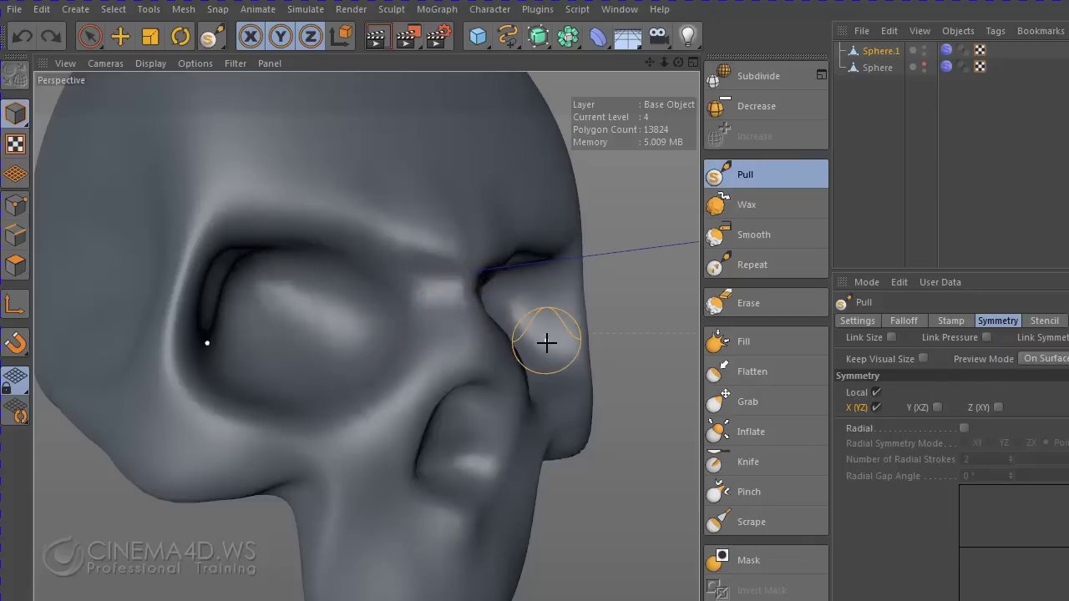
mouse_move(546, 344)
left_mouse_down("alt")
mouse_move(441, 346)
mouse_move(480, 315)
mouse_move(603, 326)
left_mouse_up("alt")
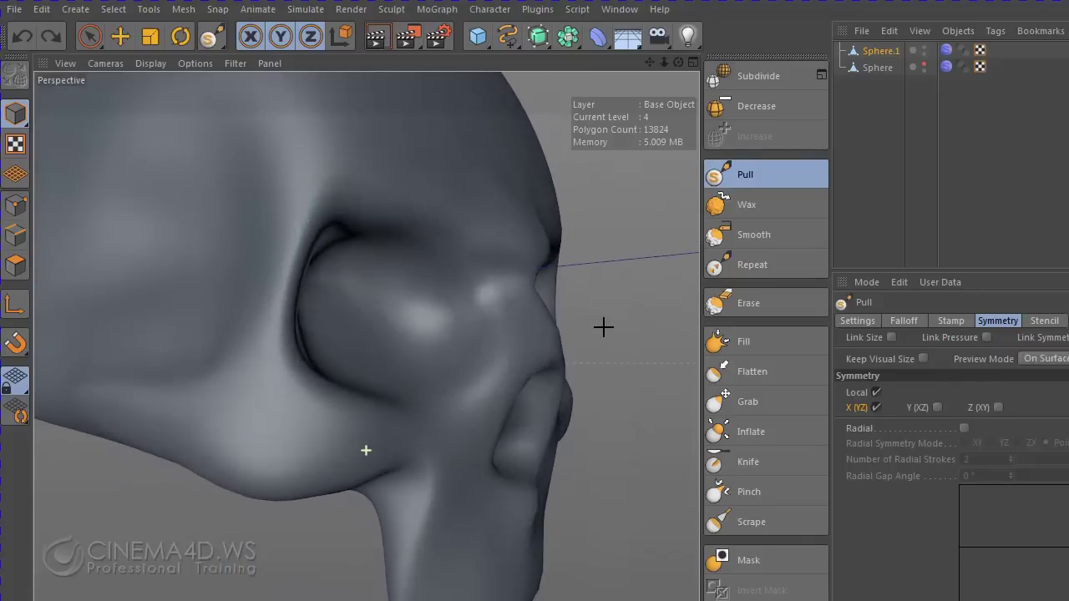
scroll(603, 326, "up", 2)
scroll(594, 331, "up", 2)
left_click(747, 400)
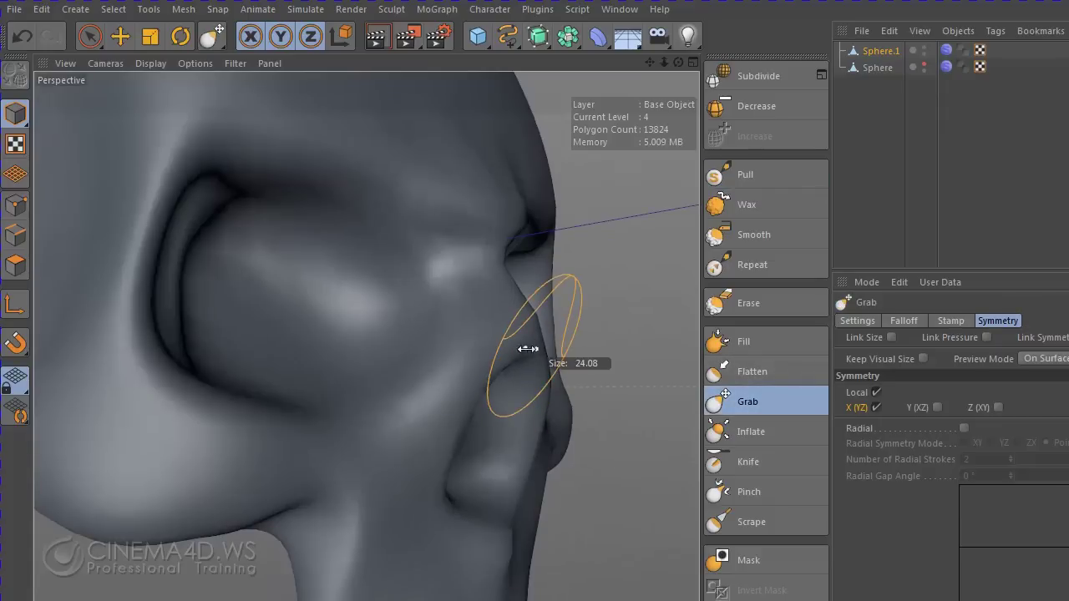
middle_click_drag(527, 348, 509, 351)
scroll(525, 343, "down", 5)
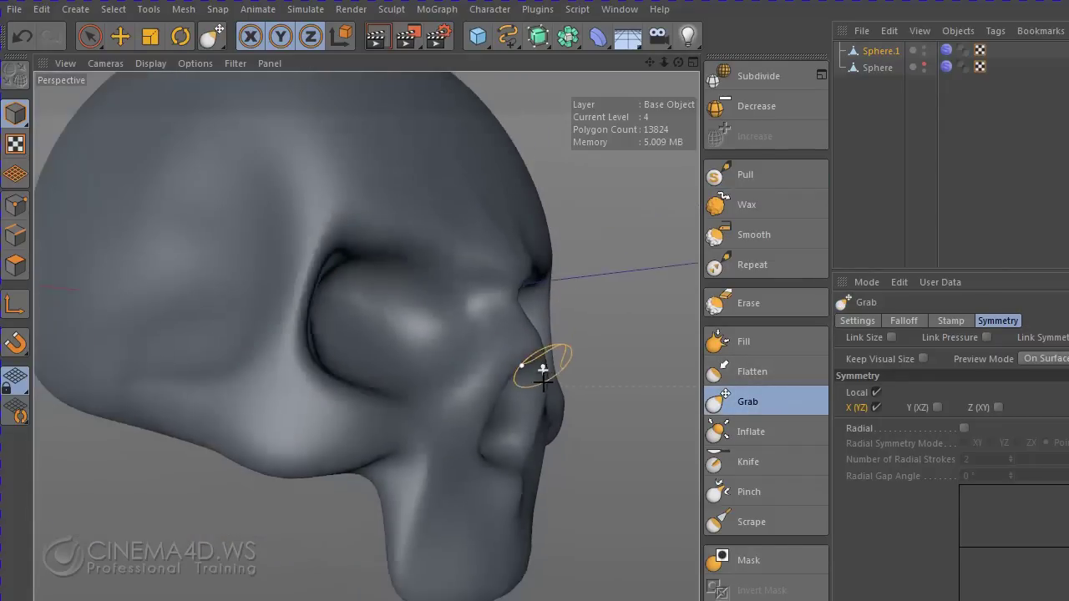
mouse_move(537, 370)
left_mouse_down("alt")
mouse_move(489, 453)
mouse_move(351, 484)
mouse_move(296, 419)
mouse_move(552, 430)
mouse_move(475, 477)
mouse_move(346, 406)
mouse_move(356, 376)
mouse_move(460, 394)
mouse_move(445, 425)
mouse_move(454, 431)
left_mouse_up("alt")
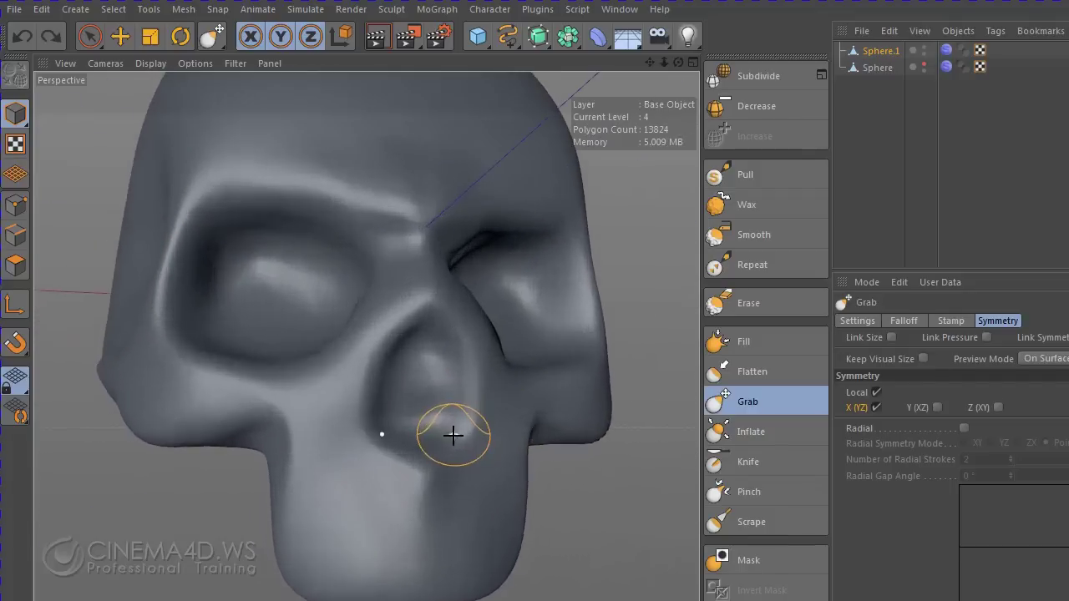
left_click(740, 176)
mouse_move(482, 418)
middle_mouse_down()
mouse_move(428, 426)
mouse_move(443, 419)
middle_mouse_up()
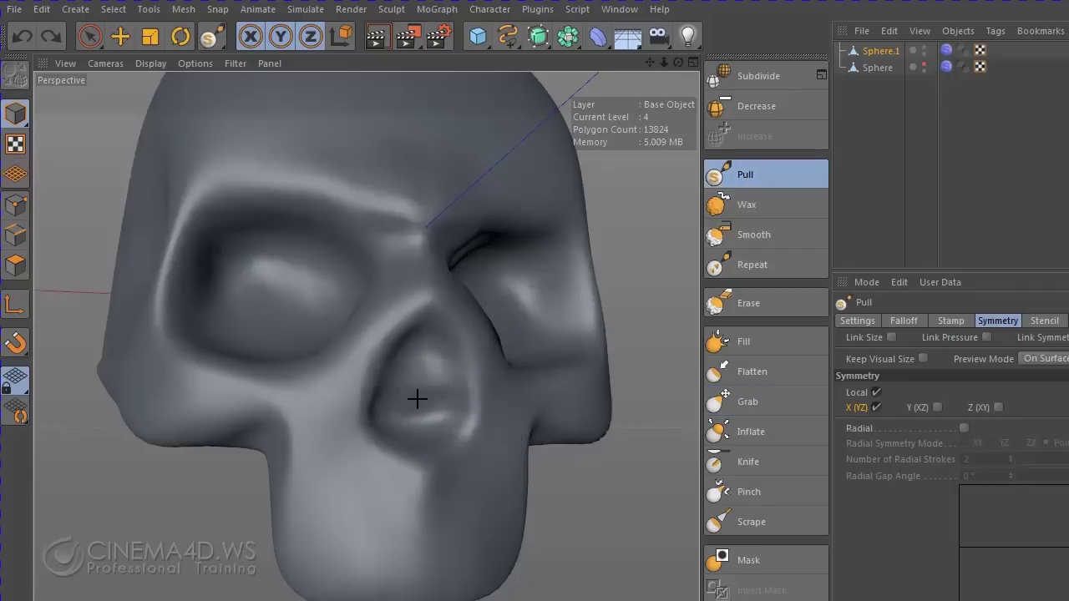
mouse_move(491, 415)
left_mouse_down("alt")
mouse_move(494, 484)
mouse_move(375, 487)
mouse_move(432, 463)
mouse_move(484, 479)
mouse_move(506, 358)
mouse_move(537, 411)
mouse_move(529, 460)
mouse_move(545, 424)
mouse_move(506, 446)
mouse_move(465, 423)
mouse_move(596, 470)
mouse_move(490, 451)
mouse_move(588, 446)
mouse_move(429, 425)
mouse_move(465, 430)
mouse_move(454, 417)
mouse_move(502, 361)
mouse_move(451, 415)
left_mouse_up("alt")
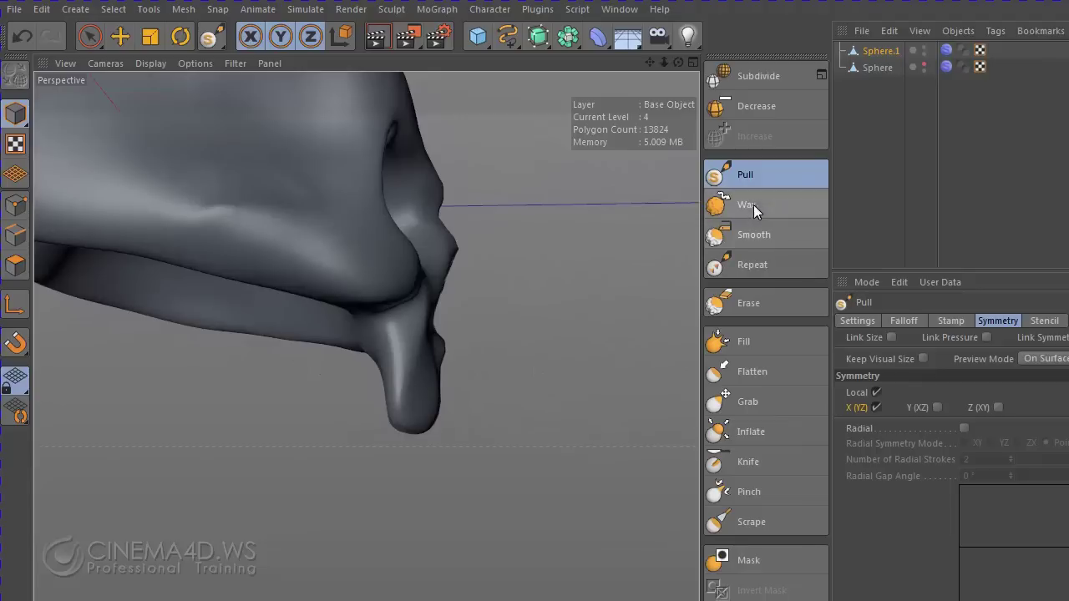
- Resize the Pull brush and raise a bump on the upper jaw
left_click(748, 177)
mouse_move(425, 345)
left_mouse_down("alt")
mouse_move(454, 248)
mouse_move(374, 334)
left_mouse_up("alt")
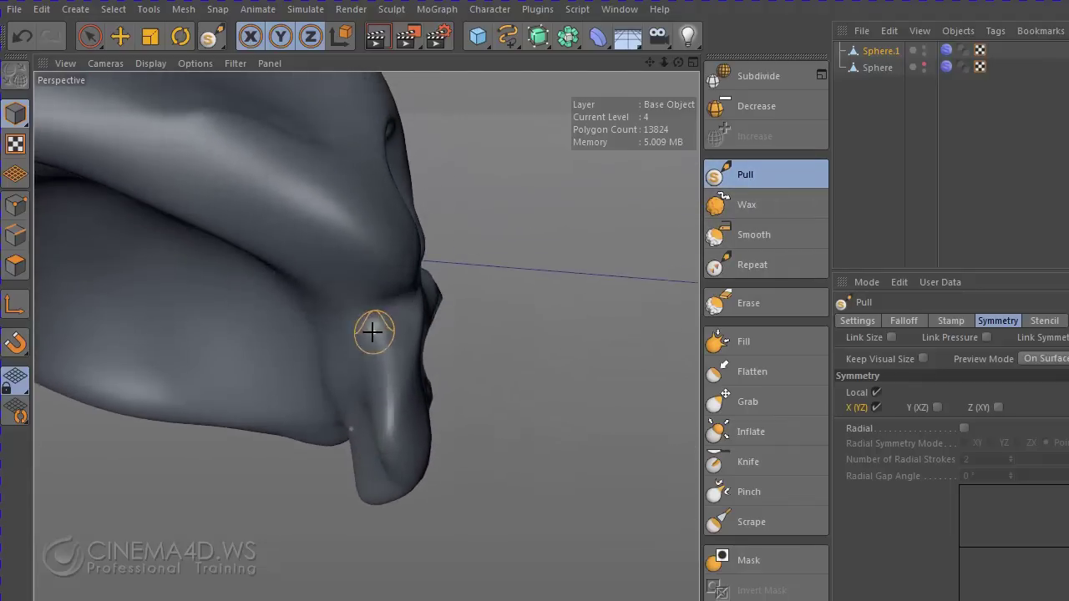
middle_click_drag(374, 334, 384, 331)
middle_click_drag(383, 420, 381, 313)
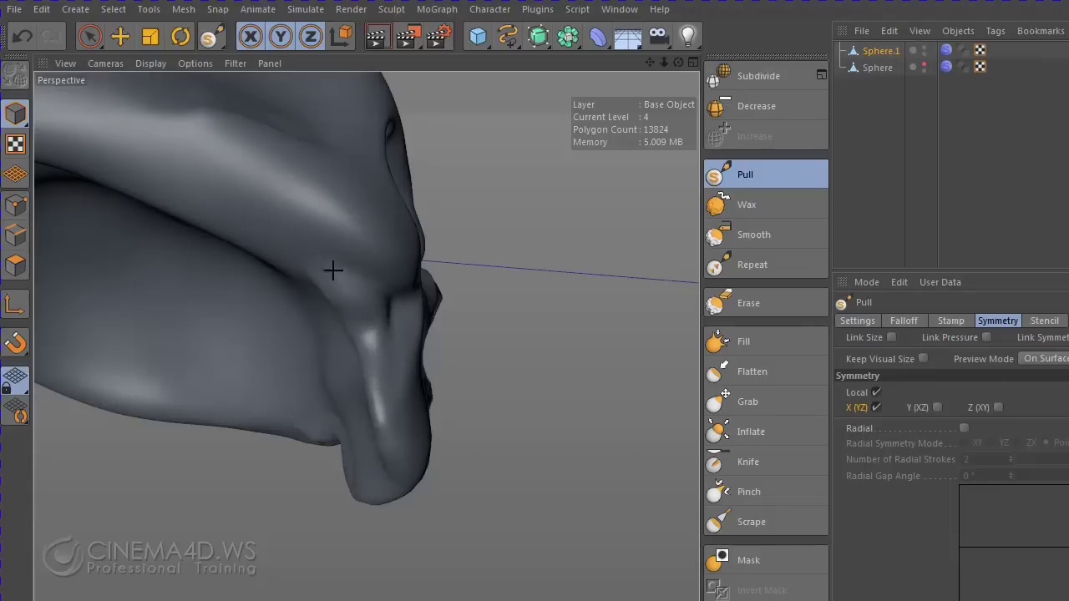
mouse_move(332, 270)
left_mouse_down()
mouse_move(310, 273)
mouse_move(294, 242)
mouse_move(308, 255)
left_mouse_up()
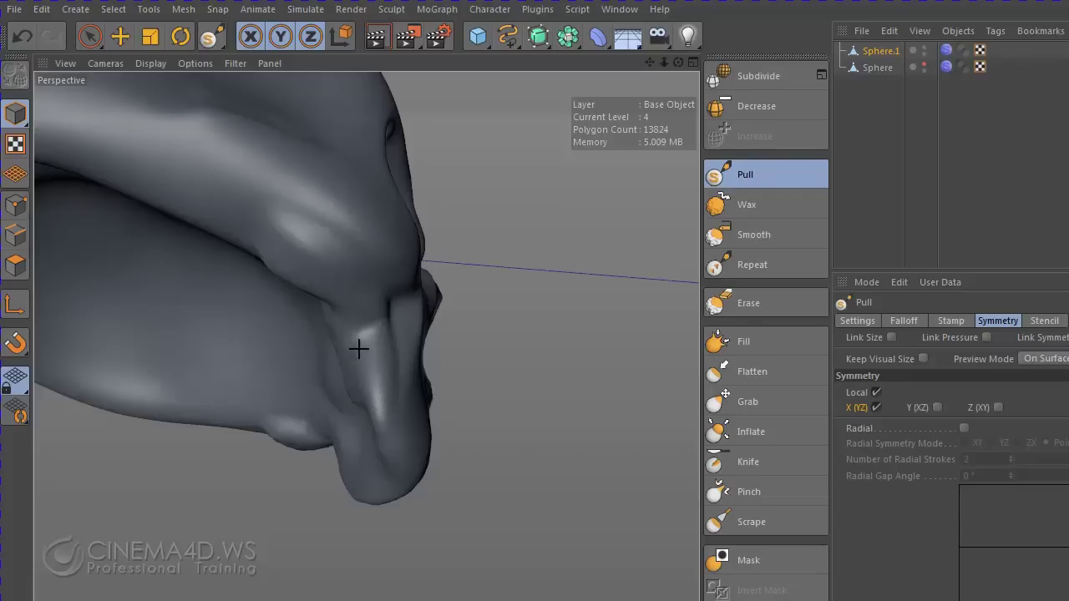
- Pull a raised streak down the jaw front and build up beside the nose opening
right_click_drag(432, 416, 209, 509, "alt")
right_click_drag(298, 410, 572, 291, "alt")
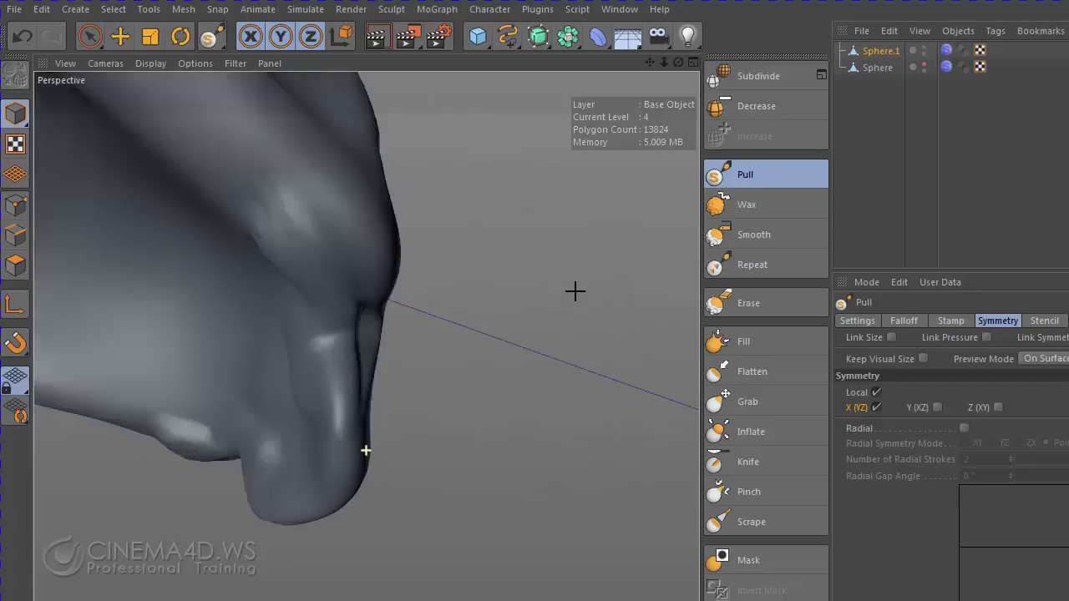
left_click_drag(354, 334, 346, 359)
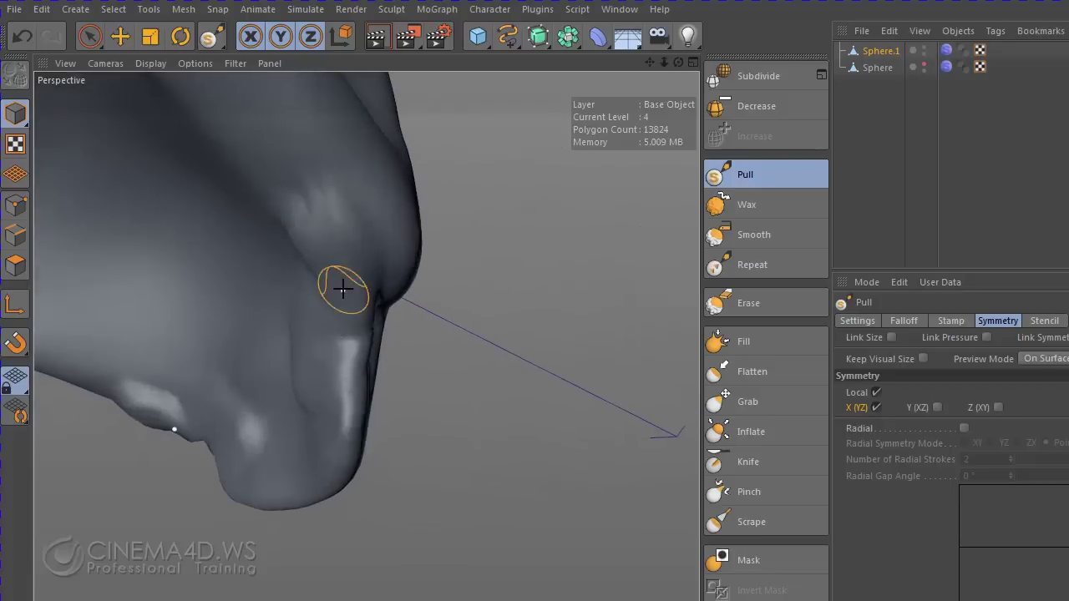
left_click_drag(342, 288, 342, 277)
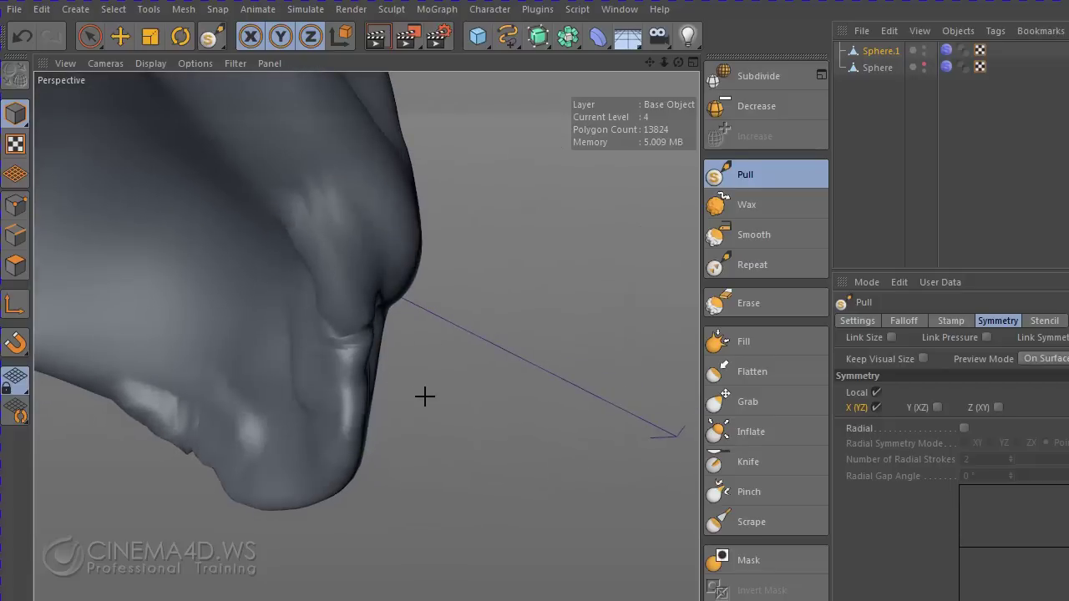
left_click_drag(424, 396, 537, 401, "alt")
left_click(747, 402)
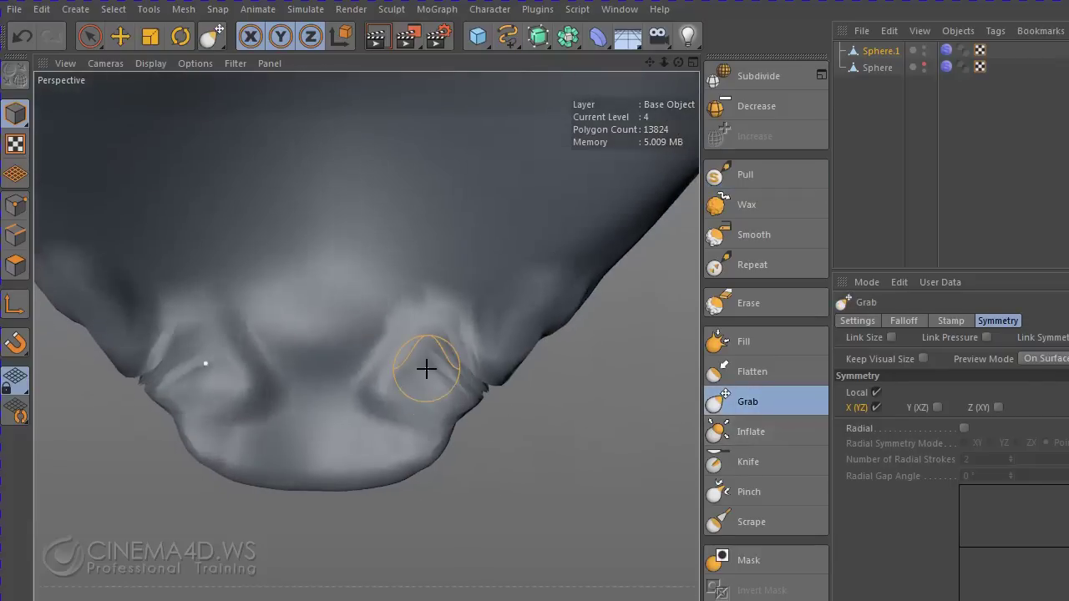
- Grab the upper-jaw surface downward and round the jagged chin edge into a lobe
mouse_move(441, 367)
left_mouse_down()
mouse_move(418, 404)
mouse_move(389, 334)
mouse_move(447, 354)
mouse_move(452, 422)
mouse_move(499, 351)
mouse_move(553, 420)
mouse_move(434, 422)
mouse_move(351, 441)
mouse_move(138, 432)
left_mouse_up()
mouse_move(413, 475)
left_mouse_down("alt")
mouse_move(466, 459)
mouse_move(534, 491)
mouse_move(373, 504)
mouse_move(359, 446)
left_mouse_up("alt")
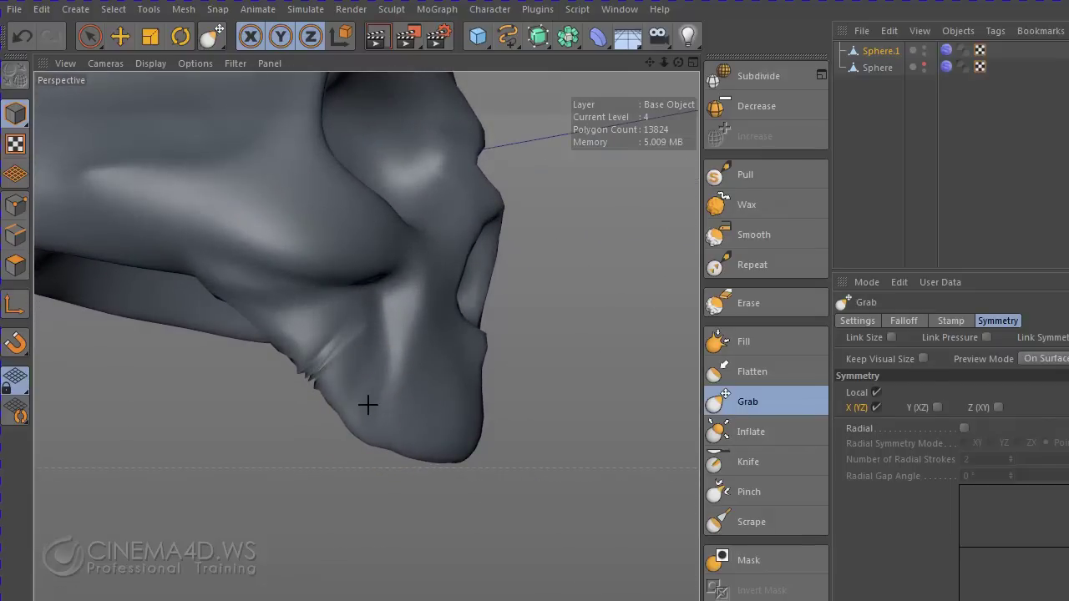
mouse_move(380, 334)
left_mouse_down()
mouse_move(370, 325)
mouse_move(333, 337)
left_mouse_up()
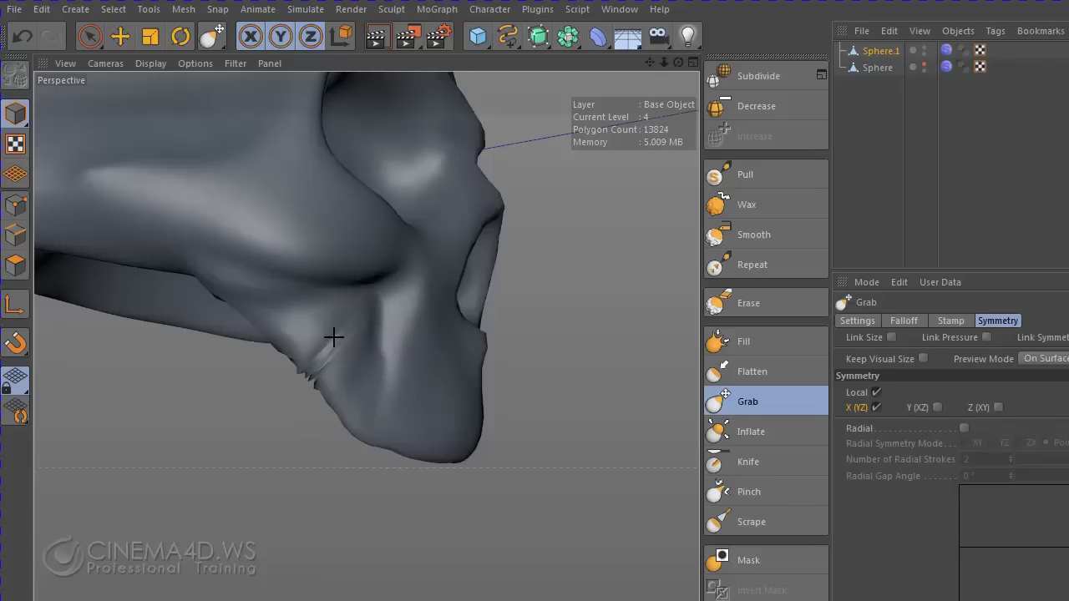
mouse_move(343, 405)
left_mouse_down()
mouse_move(356, 437)
mouse_move(153, 434)
mouse_move(263, 468)
mouse_move(485, 459)
left_mouse_up()
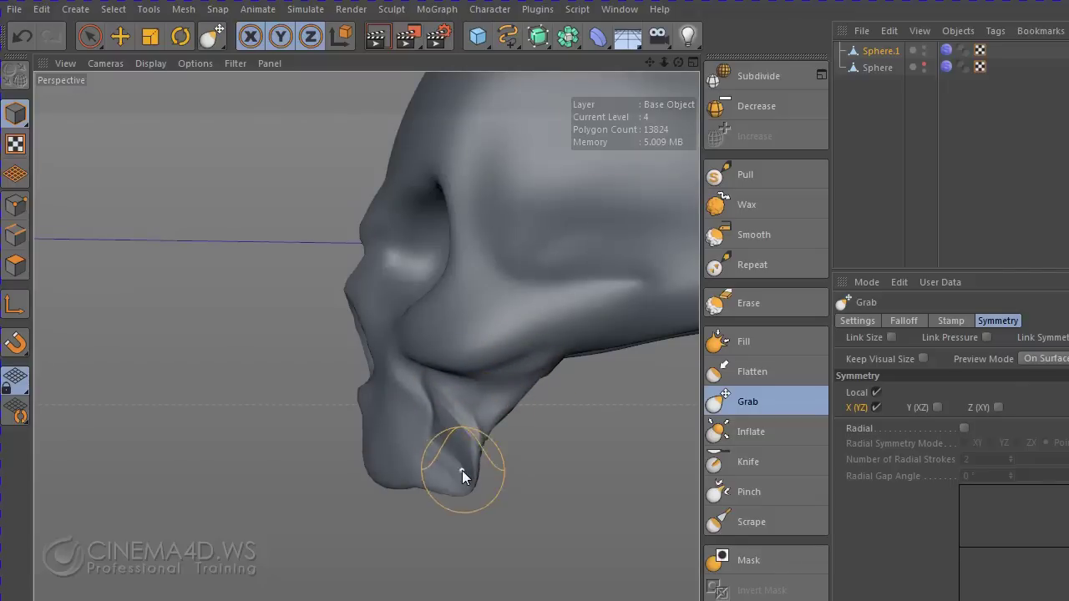
- Smooth the chin protrusion on the skull's lower front with a resized Smooth brush
left_click(748, 247)
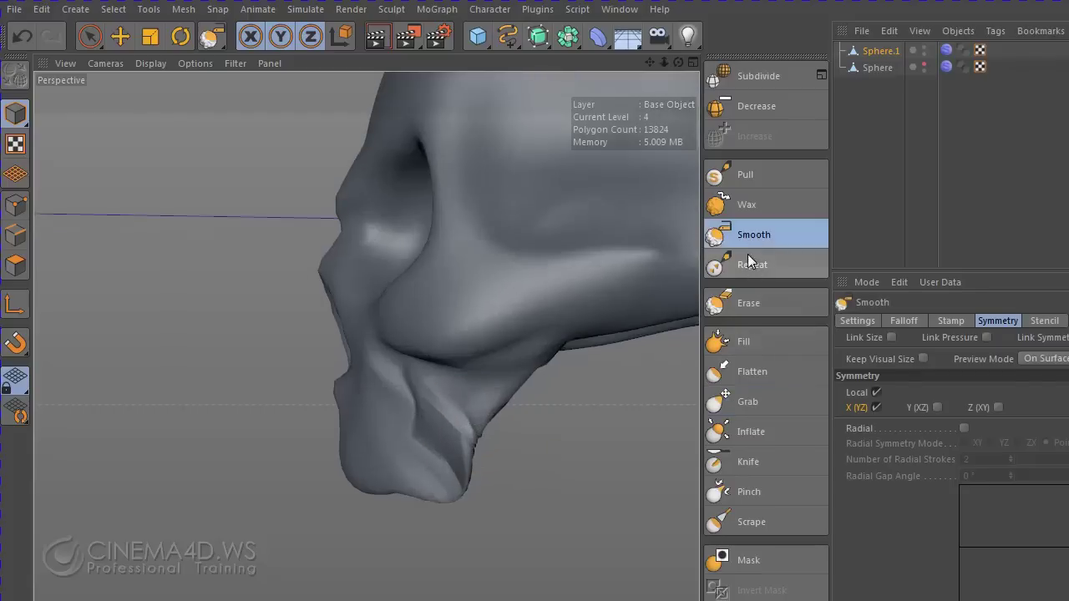
middle_click_drag(444, 439, 204, 480)
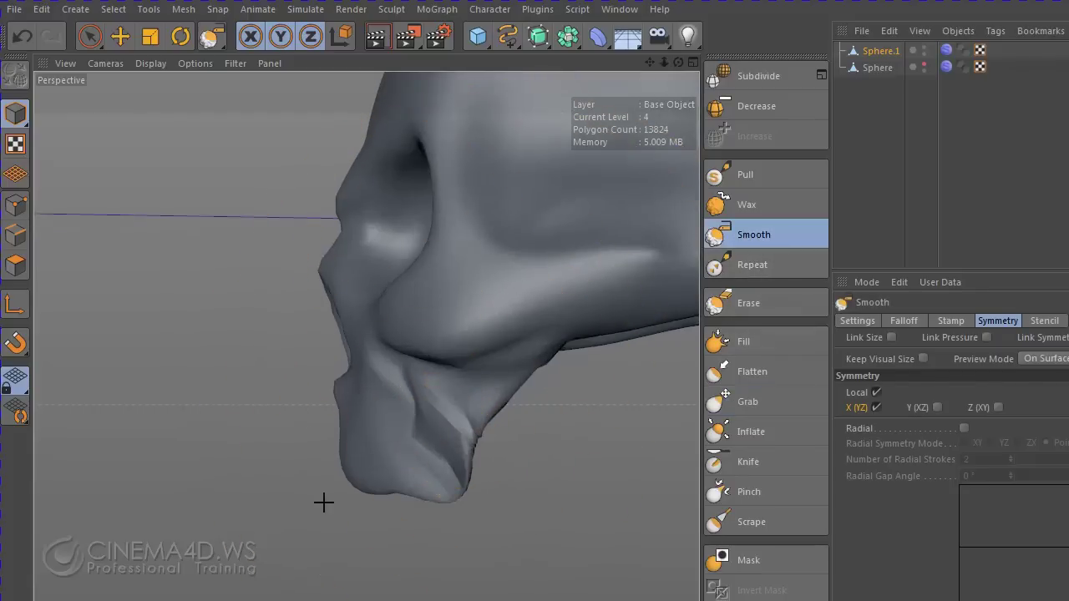
middle_click_drag(401, 415, 401, 432)
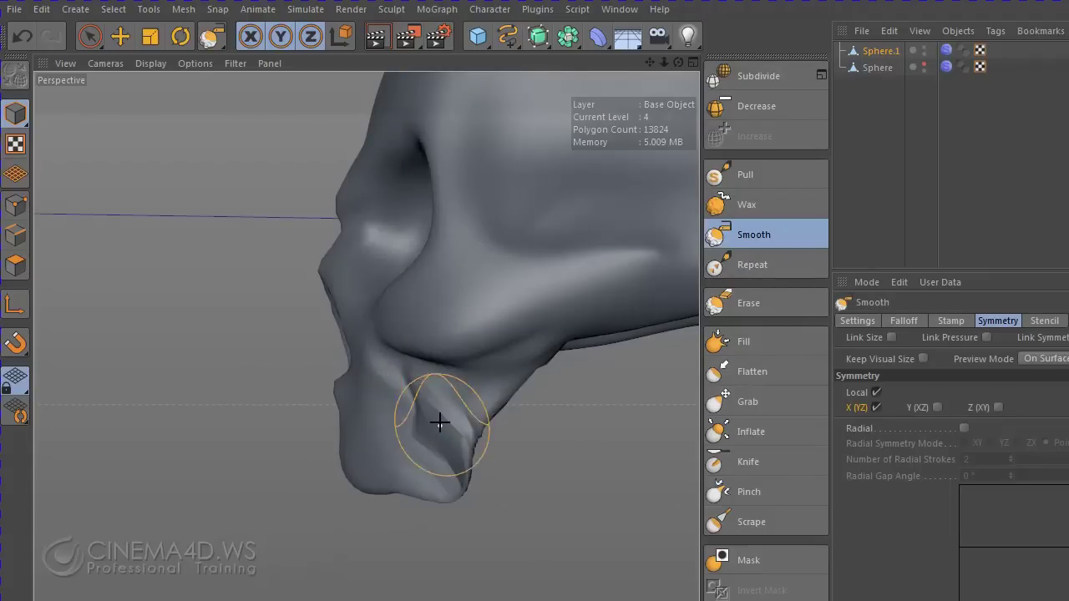
mouse_move(441, 424)
left_mouse_down()
mouse_move(427, 424)
mouse_move(438, 485)
left_mouse_up()
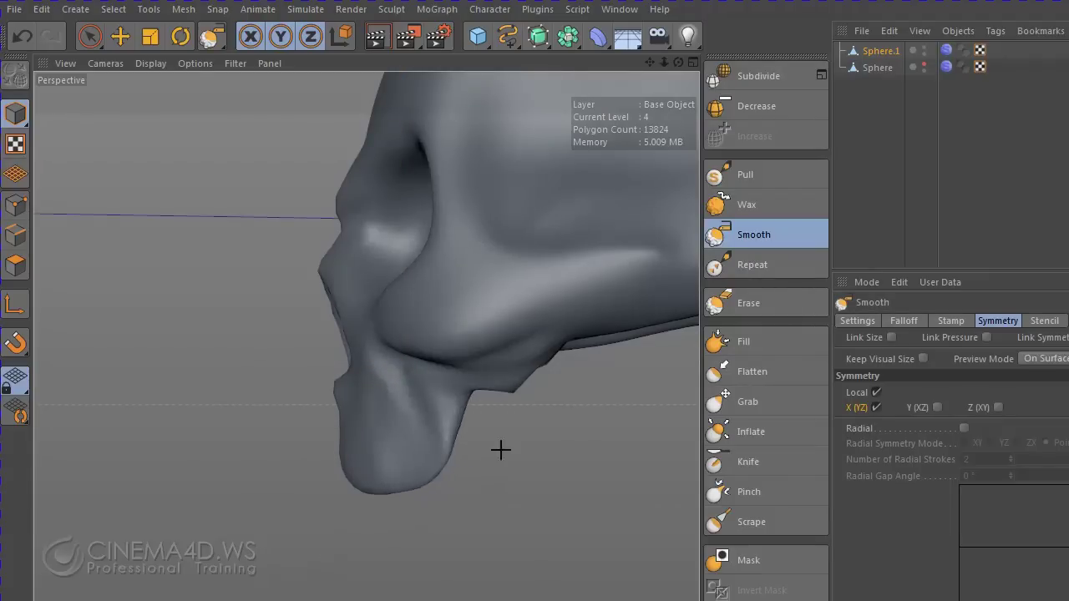
scroll(585, 409, "down", 5)
mouse_move(546, 473)
left_mouse_down("alt")
mouse_move(553, 303)
mouse_move(620, 432)
mouse_move(623, 482)
mouse_move(840, 484)
mouse_move(790, 462)
mouse_move(594, 459)
mouse_move(590, 440)
mouse_move(630, 476)
mouse_move(760, 491)
mouse_move(513, 425)
mouse_move(442, 334)
mouse_move(465, 465)
mouse_move(610, 461)
mouse_move(610, 477)
mouse_move(729, 516)
mouse_move(573, 443)
mouse_move(544, 465)
mouse_move(480, 447)
mouse_move(621, 470)
mouse_move(544, 465)
mouse_move(552, 475)
mouse_move(716, 443)
left_mouse_up("alt")
scroll(591, 462, "up", 2)
- Go back to the Grab brush and orbit to a side profile to check the skull
left_click(725, 402)
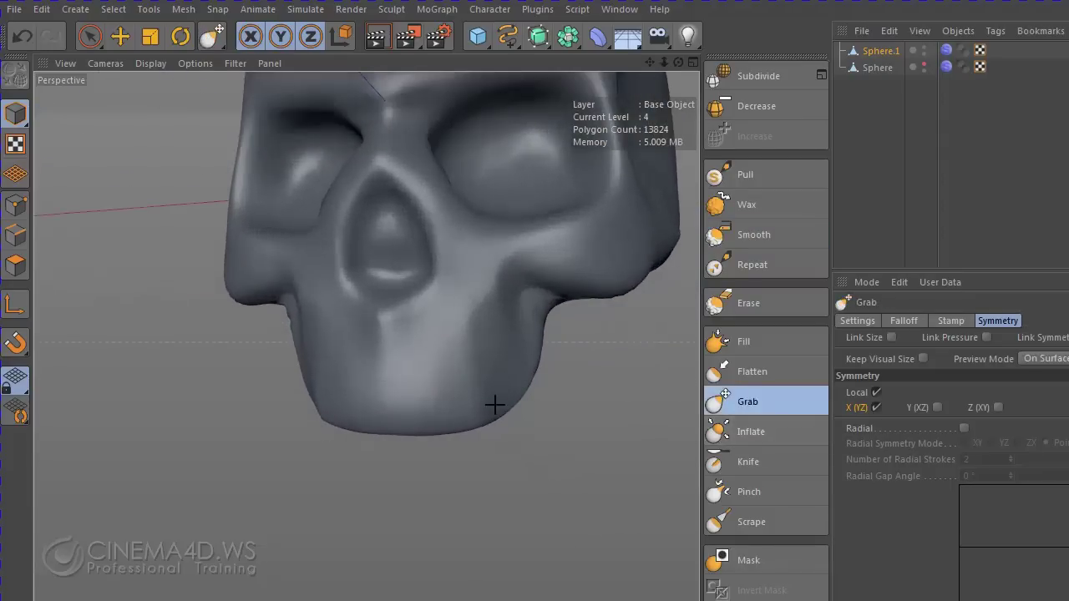
left_click_drag(494, 406, 522, 403, "alt")
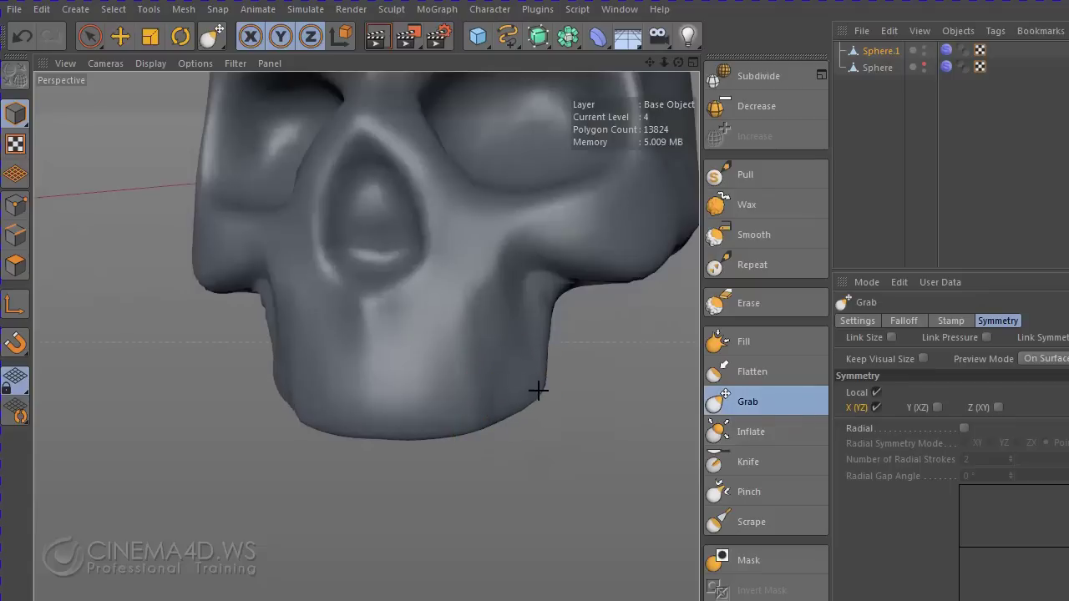
mouse_move(549, 430)
left_mouse_down("alt")
mouse_move(551, 451)
mouse_move(633, 487)
mouse_move(568, 459)
mouse_move(669, 404)
mouse_move(310, 418)
mouse_move(356, 437)
left_mouse_up("alt")
- Make the jaw sphere visible again and frame the skull and jaw together
left_click(925, 65)
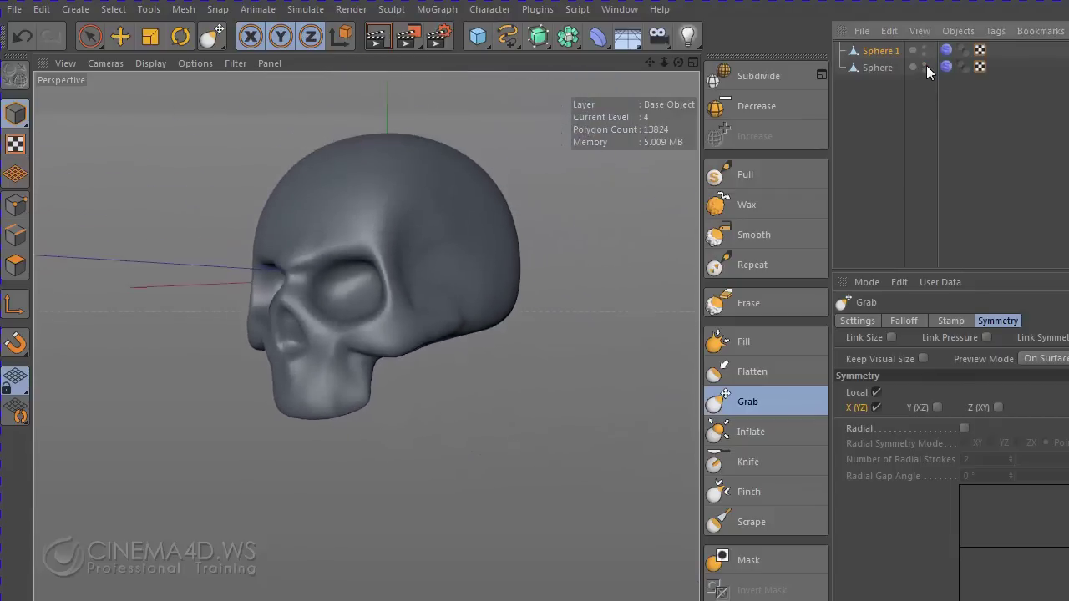
left_click_drag(368, 392, 509, 350)
right_click_drag(509, 350, 594, 396, "alt")
mouse_move(594, 396)
left_mouse_down("alt")
mouse_move(413, 439)
mouse_move(534, 367)
left_mouse_up("alt")
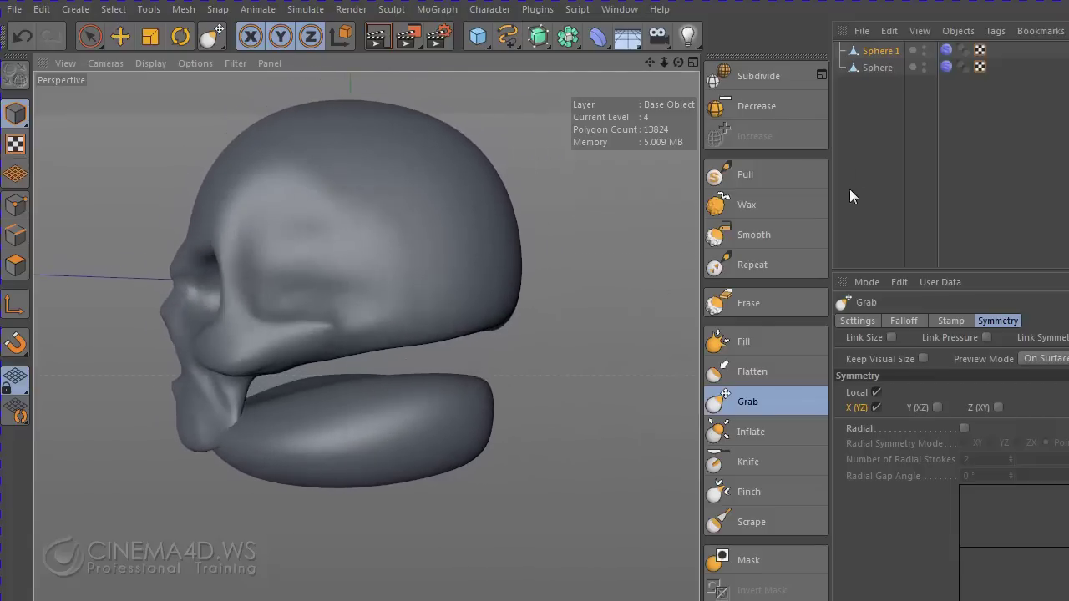
- Move the jaw sphere down along Y so it sits below the skull
left_click(873, 69)
left_click(121, 35)
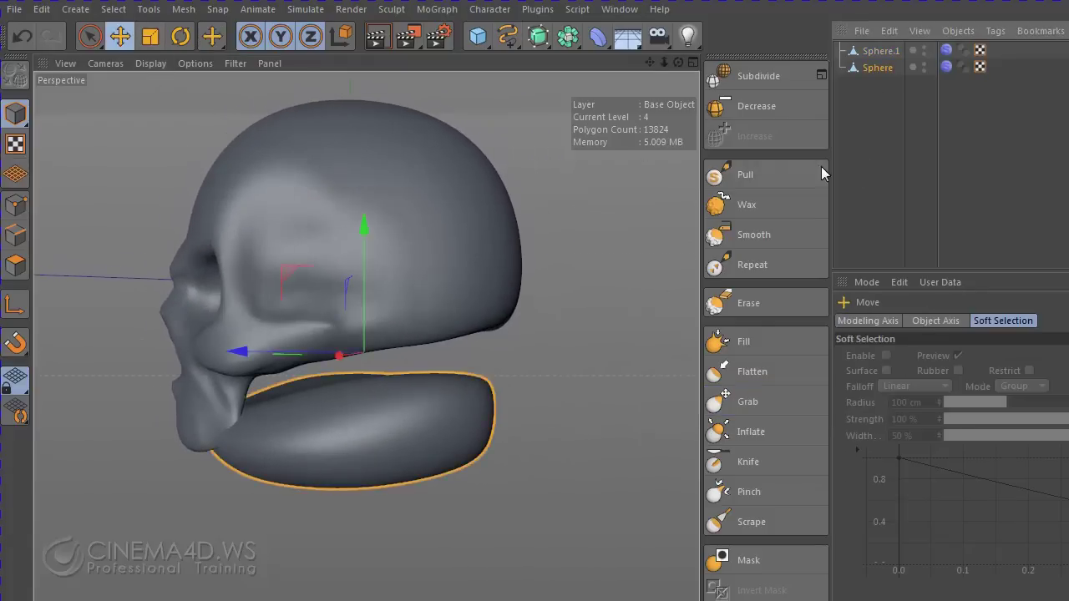
left_click_drag(375, 293, 357, 384)
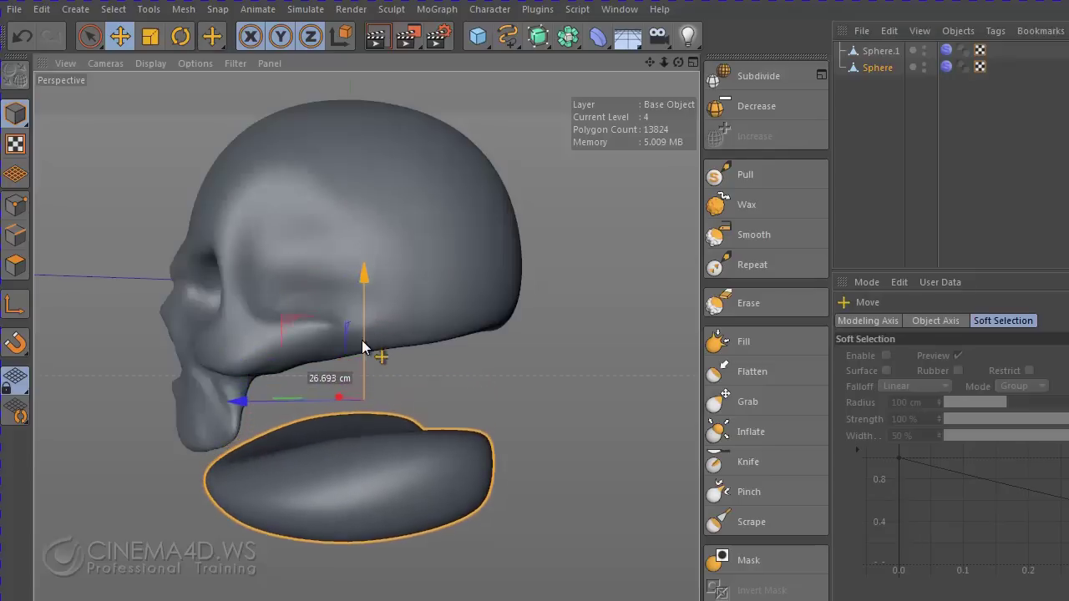
mouse_move(471, 402)
left_mouse_down("alt")
mouse_move(568, 291)
mouse_move(525, 387)
mouse_move(599, 406)
mouse_move(637, 402)
left_mouse_up("alt")
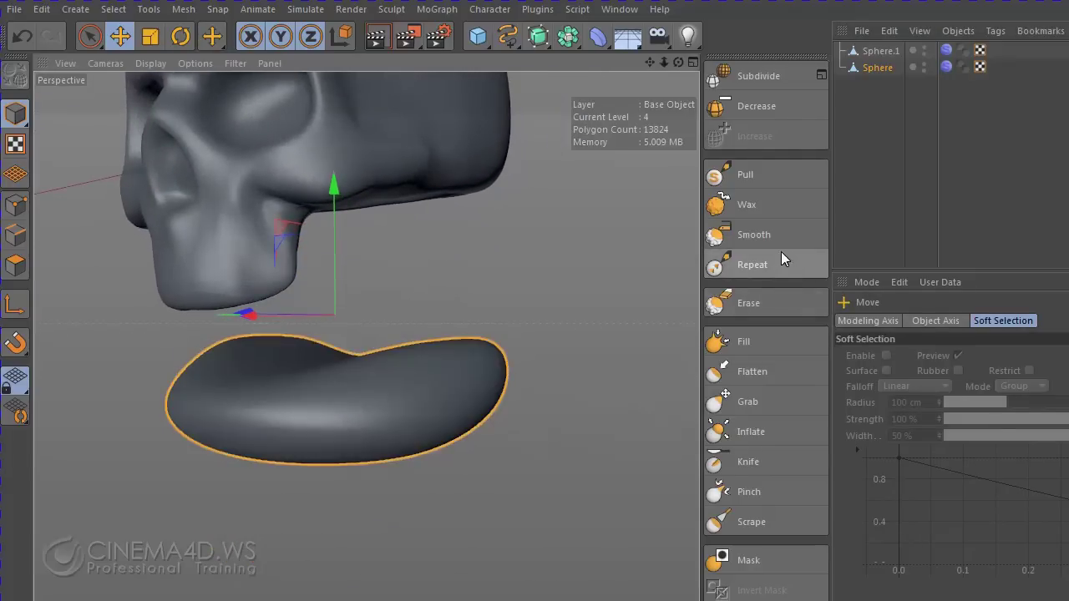
- With a slightly enlarged Grab brush, pull the jaw piece's ends inward and raise a front bulge
left_click(748, 402)
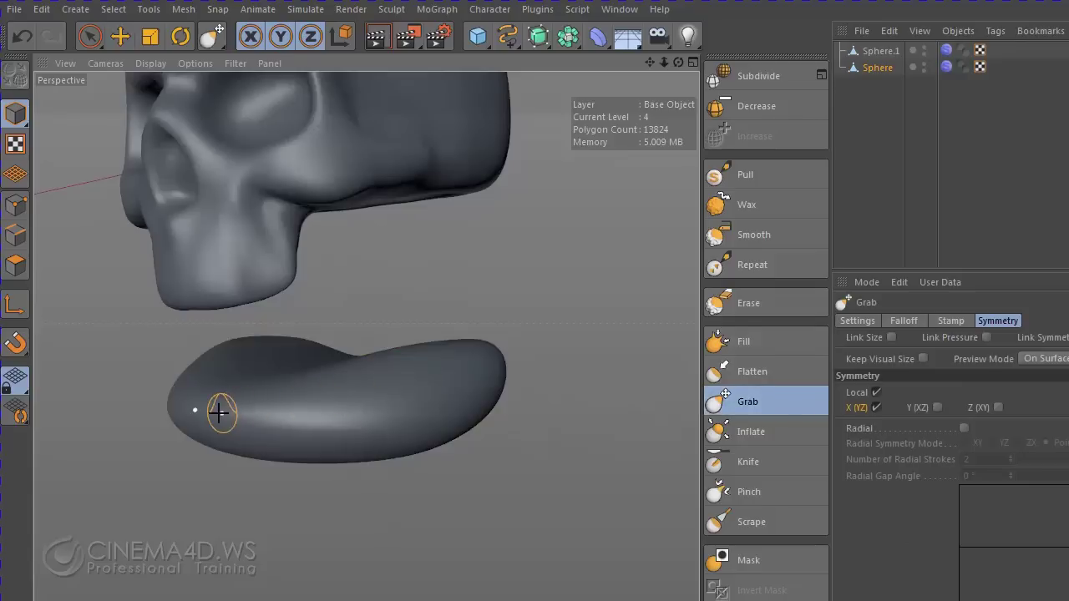
mouse_move(264, 413)
middle_mouse_down()
mouse_move(227, 413)
mouse_move(288, 409)
middle_mouse_up()
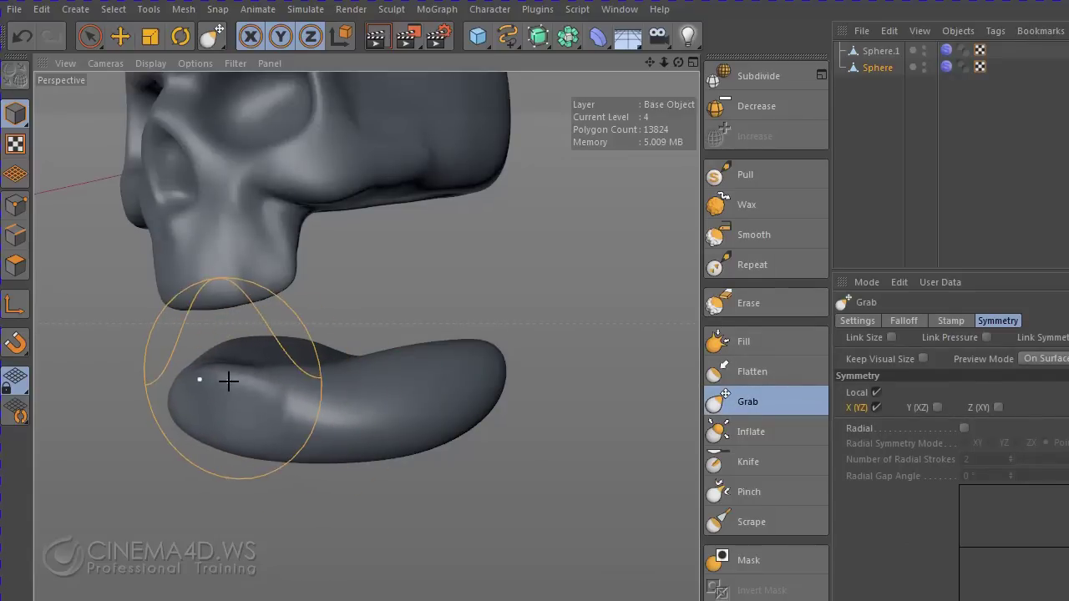
left_click_drag(238, 380, 222, 363, "alt")
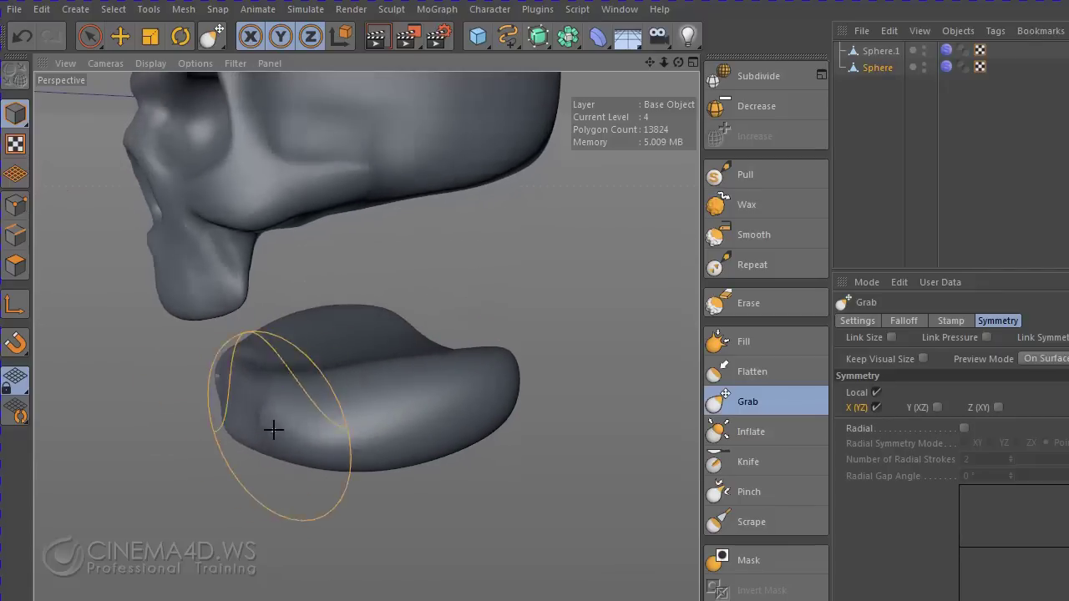
mouse_move(274, 429)
left_mouse_down()
mouse_move(284, 434)
mouse_move(283, 407)
mouse_move(260, 376)
left_mouse_up()
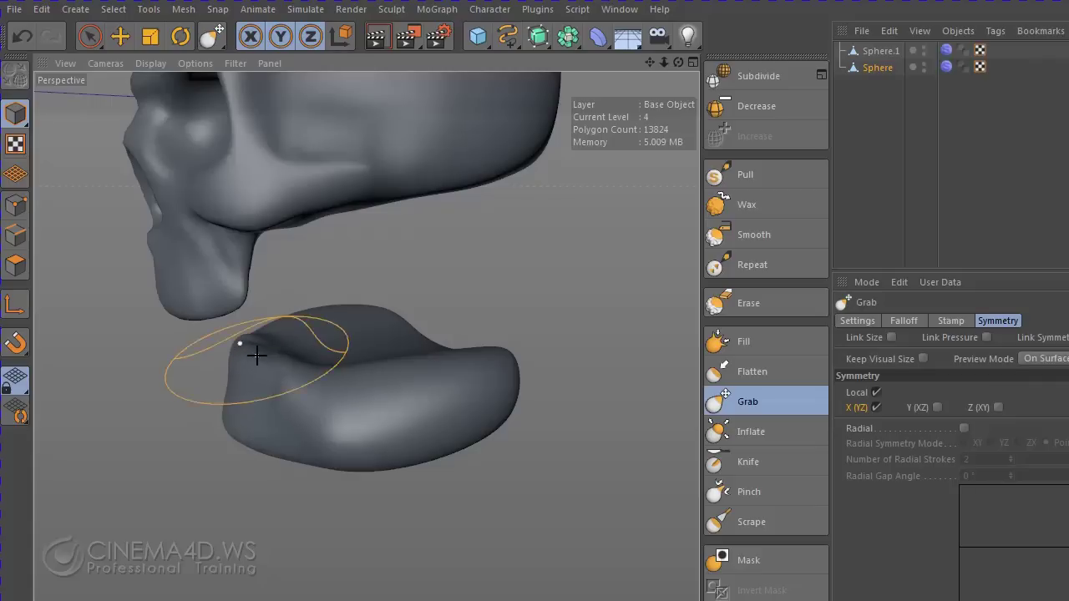
left_click_drag(310, 410, 401, 426)
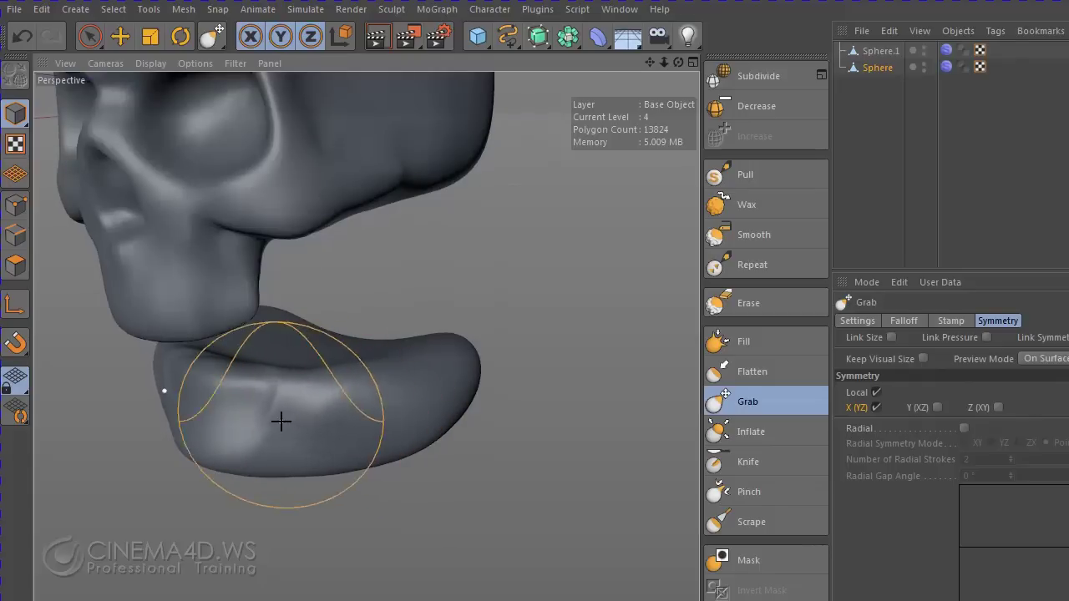
mouse_move(317, 425)
left_mouse_down()
mouse_move(346, 434)
mouse_move(406, 418)
left_mouse_up()
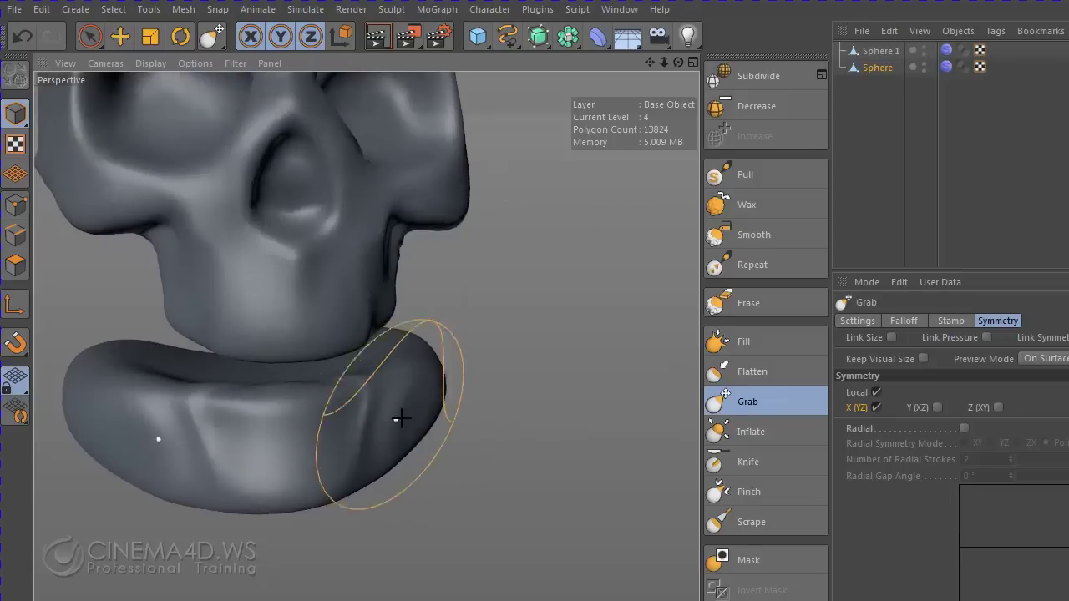
mouse_move(443, 391)
left_mouse_down()
mouse_move(401, 390)
mouse_move(446, 439)
mouse_move(404, 425)
mouse_move(428, 388)
mouse_move(385, 407)
mouse_move(463, 318)
mouse_move(480, 365)
mouse_move(415, 339)
mouse_move(454, 326)
mouse_move(468, 304)
left_mouse_up()
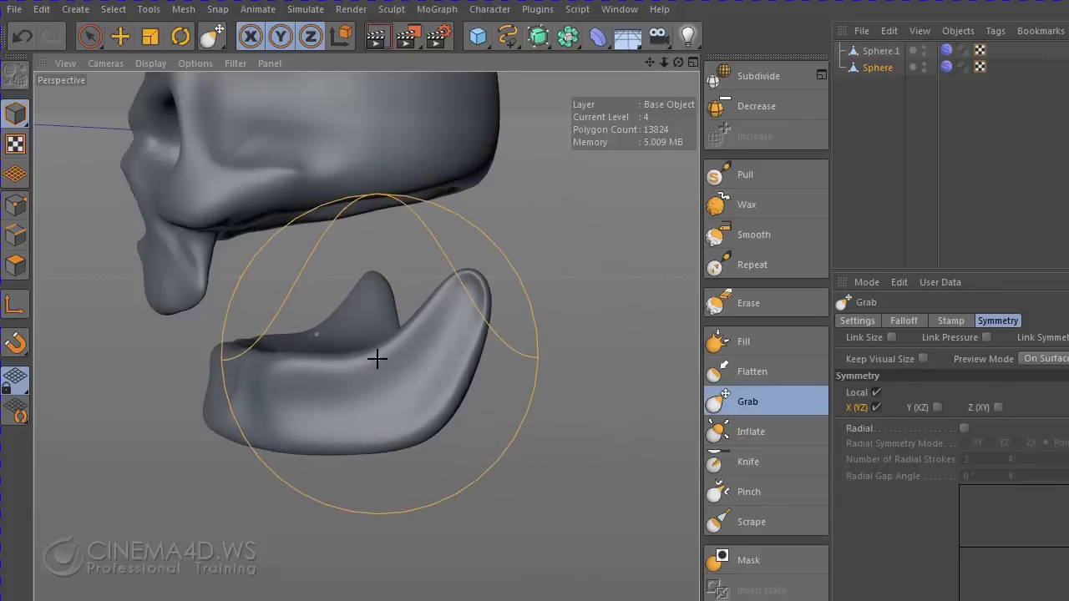
- Pull the inner jaw surface and crease downward and lift the jaw's lower edge slightly
middle_click_drag(371, 373, 359, 376)
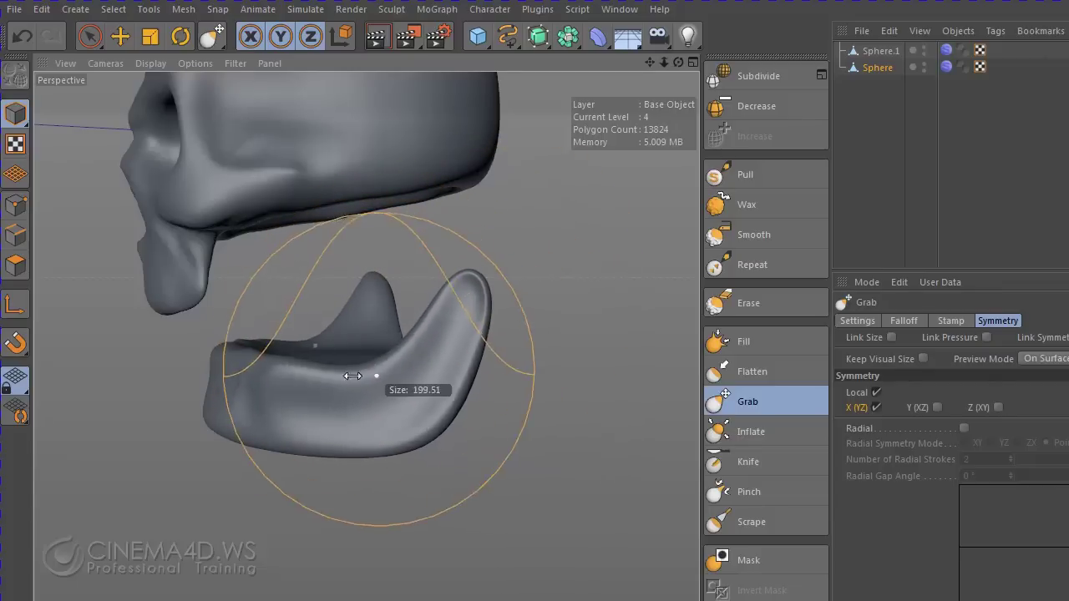
left_click_drag(370, 370, 408, 395)
scroll(409, 395, "up", 2)
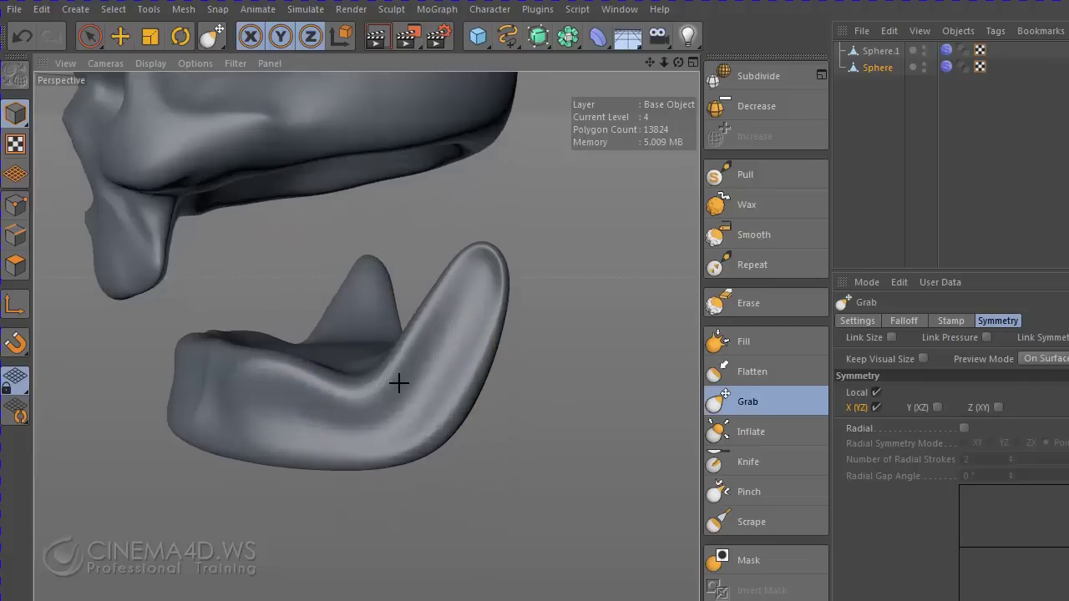
mouse_move(374, 391)
left_mouse_down()
mouse_move(420, 412)
mouse_move(399, 356)
mouse_move(404, 387)
mouse_move(408, 372)
mouse_move(451, 365)
mouse_move(459, 398)
left_mouse_up()
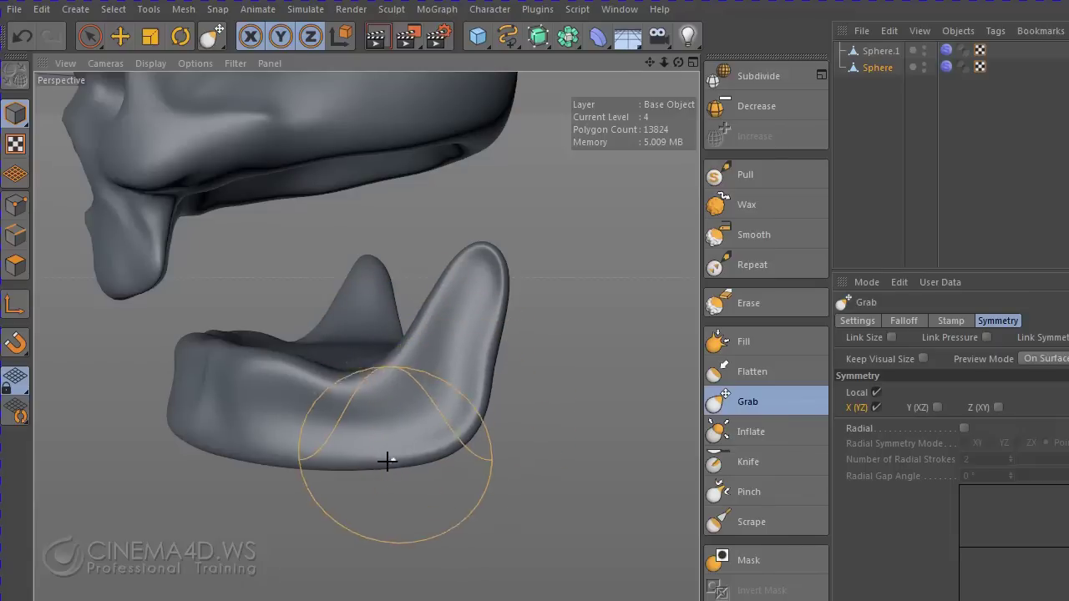
left_click_drag(387, 459, 376, 453)
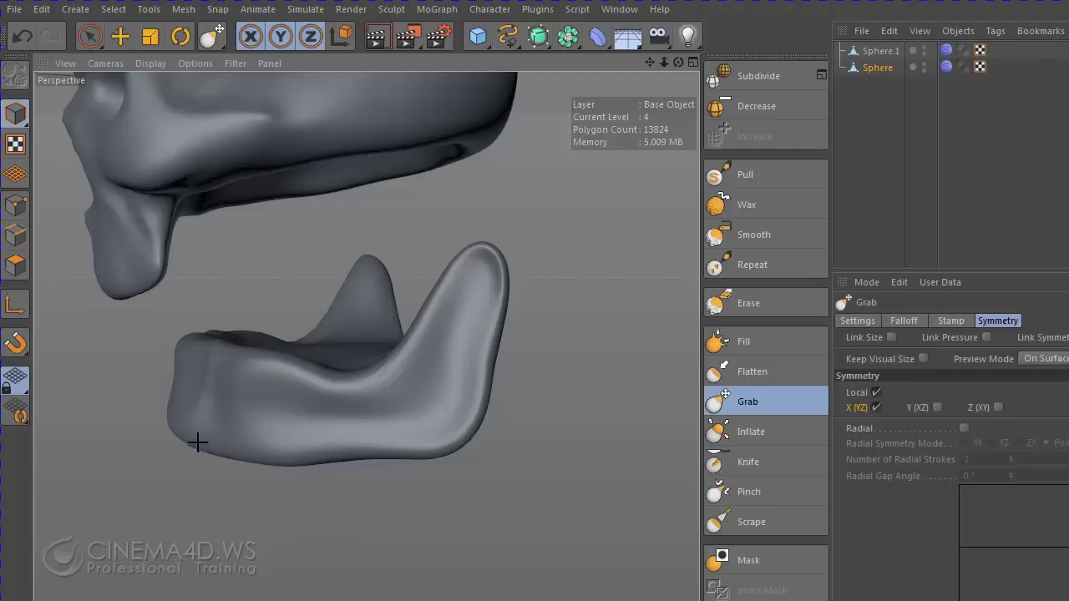
scroll(270, 470, "down", 3)
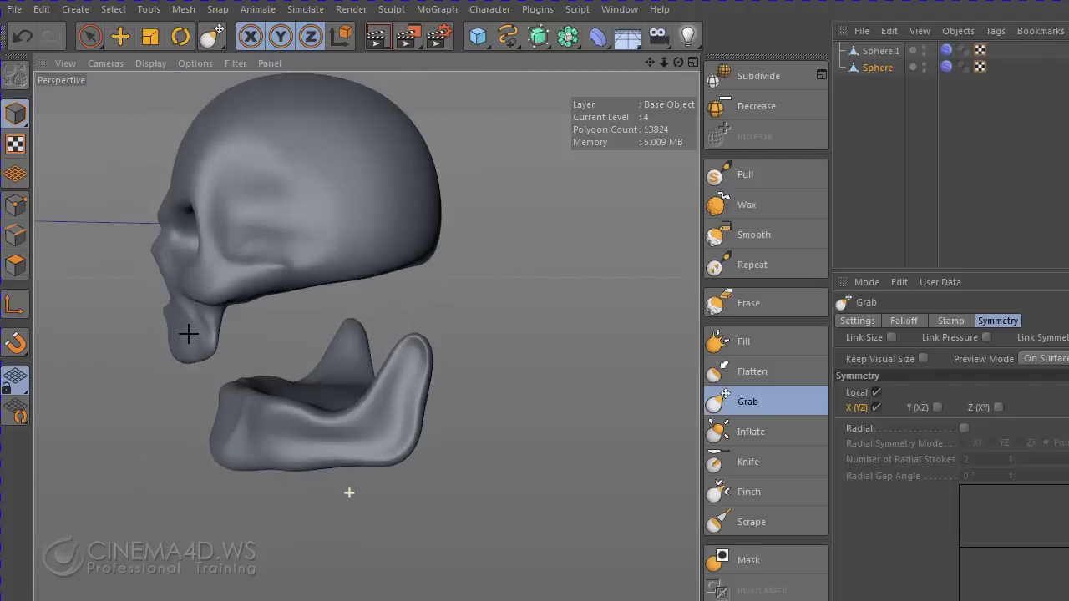
- Move the jaw about 10.8 cm toward the face and up so it fits under the skull
left_click(115, 44)
mouse_move(410, 248)
left_mouse_down("alt")
mouse_move(504, 267)
mouse_move(496, 262)
left_mouse_up("alt")
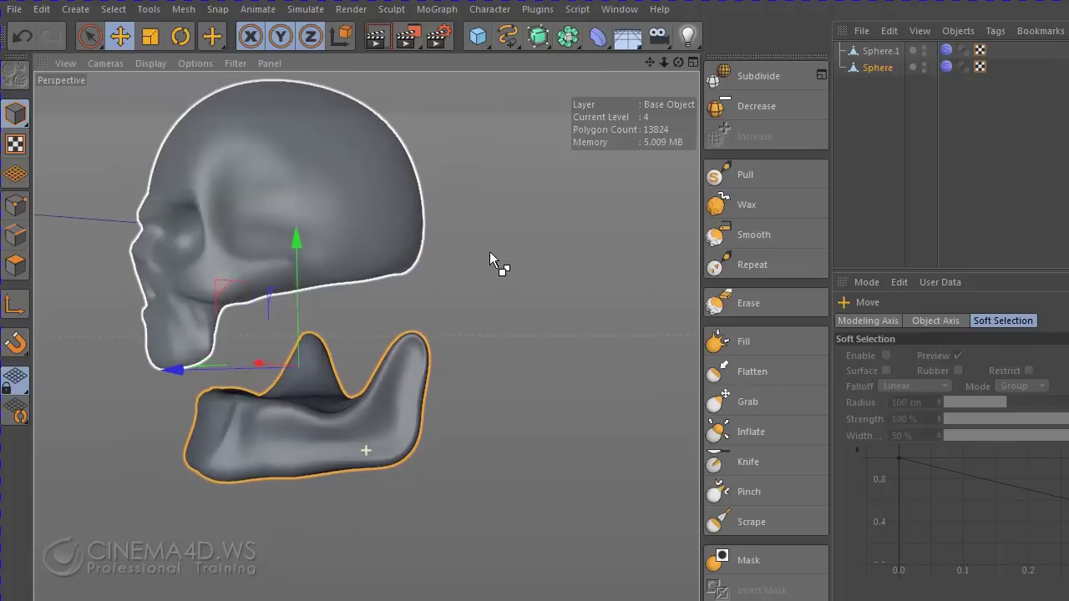
mouse_move(225, 371)
left_mouse_down()
mouse_move(192, 374)
mouse_move(209, 346)
left_mouse_up()
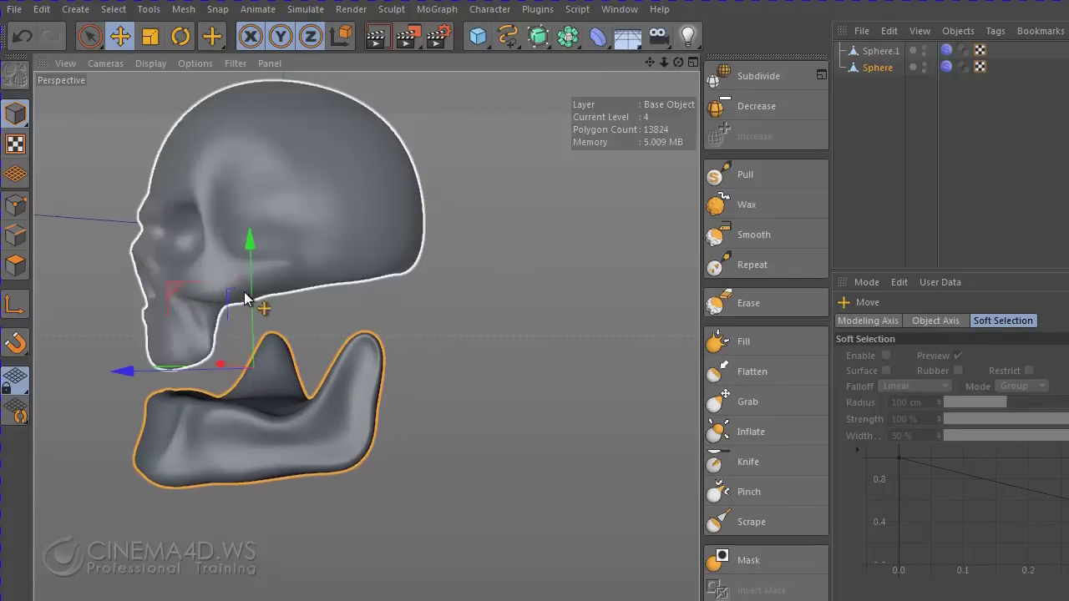
left_click_drag(240, 305, 262, 265)
mouse_move(215, 346)
left_mouse_down()
mouse_move(203, 340)
mouse_move(342, 425)
mouse_move(271, 443)
mouse_move(442, 438)
mouse_move(423, 468)
mouse_move(445, 474)
mouse_move(374, 473)
mouse_move(739, 506)
mouse_move(520, 493)
mouse_move(611, 492)
mouse_move(584, 501)
mouse_move(340, 490)
mouse_move(440, 487)
mouse_move(251, 410)
left_mouse_up()
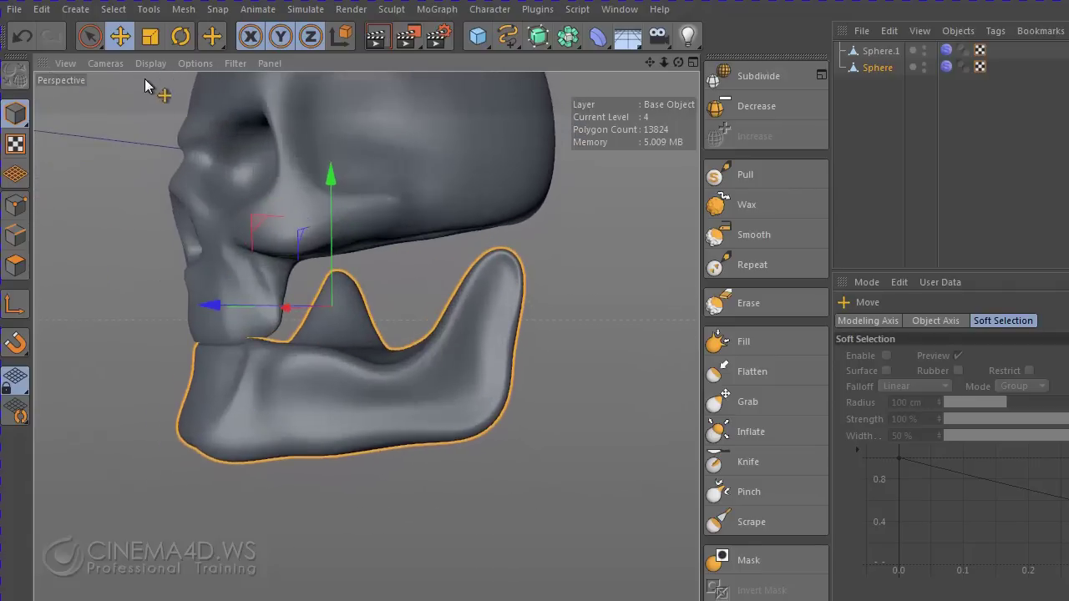
- Grab the jaw's chin edge inward and orbit to check it from the front and below
left_click(748, 402)
scroll(442, 425, "up", 2)
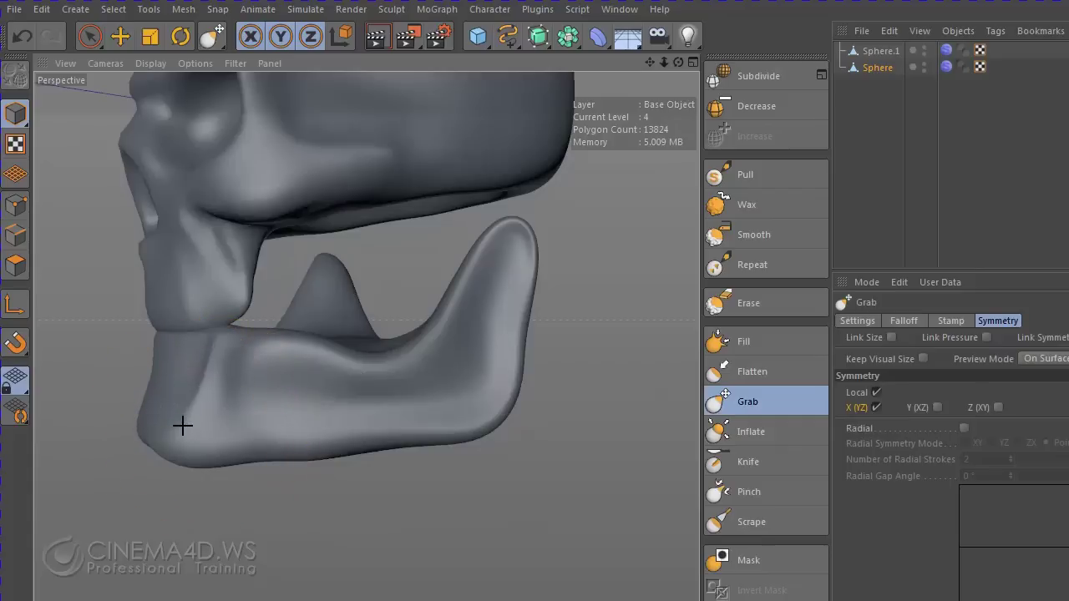
left_click_drag(166, 425, 229, 453)
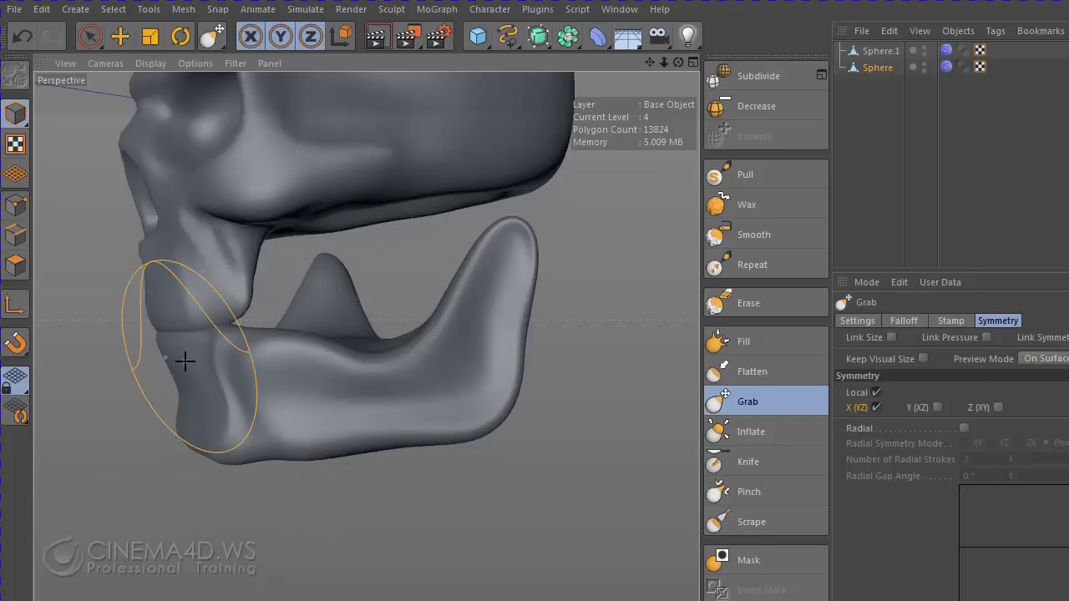
mouse_move(286, 380)
left_mouse_down("alt")
mouse_move(225, 370)
mouse_move(532, 358)
mouse_move(482, 396)
left_mouse_up("alt")
mouse_move(400, 335)
left_mouse_down("alt")
mouse_move(365, 449)
mouse_move(237, 382)
mouse_move(169, 293)
left_mouse_up("alt")
mouse_move(308, 433)
left_mouse_down("alt")
mouse_move(317, 454)
mouse_move(261, 427)
left_mouse_up("alt")
- Try a large Grab stroke on the jaw with a bigger brush, undo it, and review front and side
middle_click_drag(262, 427, 247, 397)
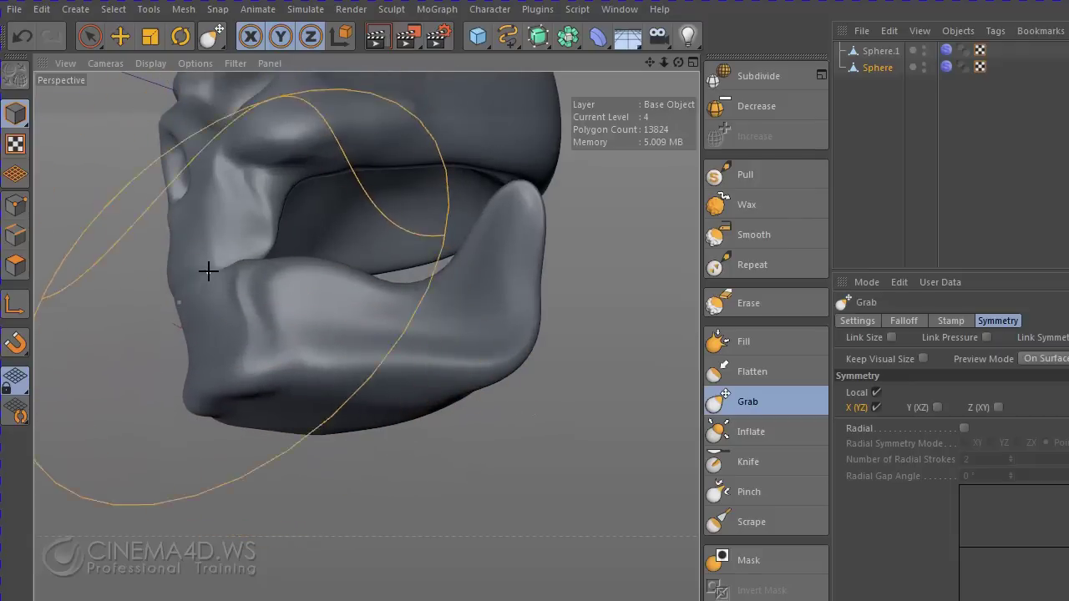
mouse_move(209, 275)
left_mouse_down()
mouse_move(362, 375)
mouse_move(520, 455)
mouse_move(632, 477)
mouse_move(189, 401)
mouse_move(432, 431)
left_mouse_up()
key("ctrl+z")
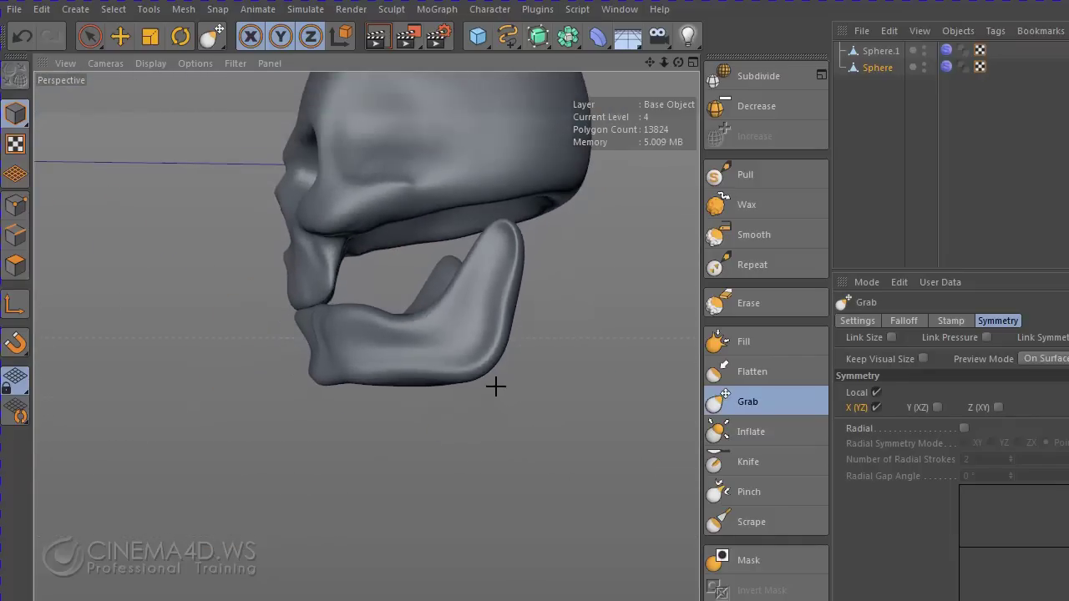
mouse_move(495, 386)
left_mouse_down("alt")
mouse_move(489, 490)
mouse_move(518, 401)
mouse_move(525, 407)
left_mouse_up("alt")
mouse_move(480, 256)
left_mouse_down("alt")
mouse_move(552, 312)
mouse_move(586, 322)
left_mouse_up("alt")
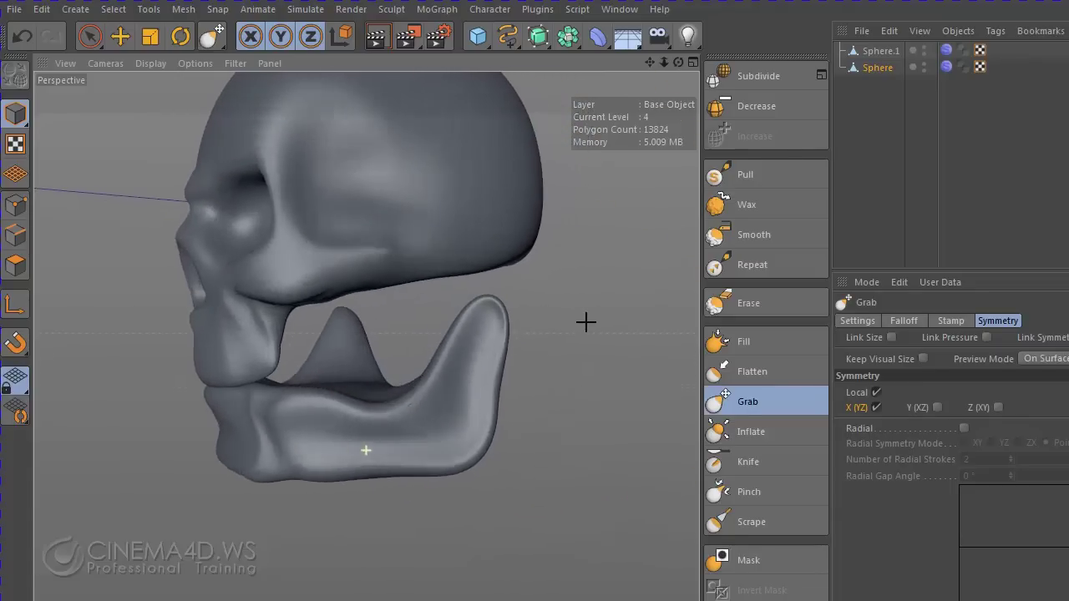
- On the skull Sphere.1, pull the cranium's lower edge down at front and back
left_click(884, 52)
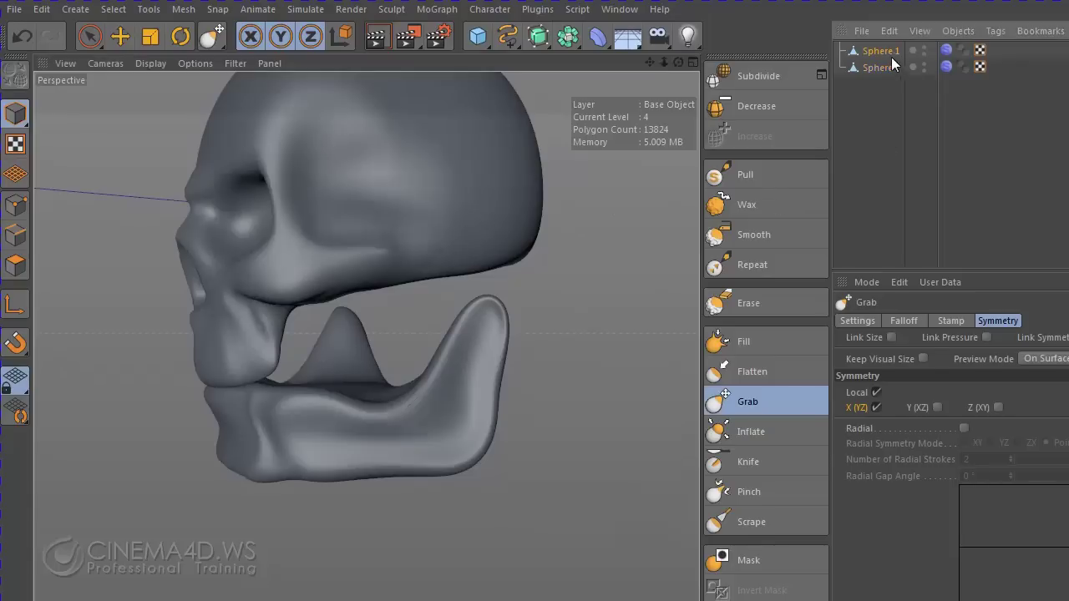
middle_click_drag(476, 257, 384, 268)
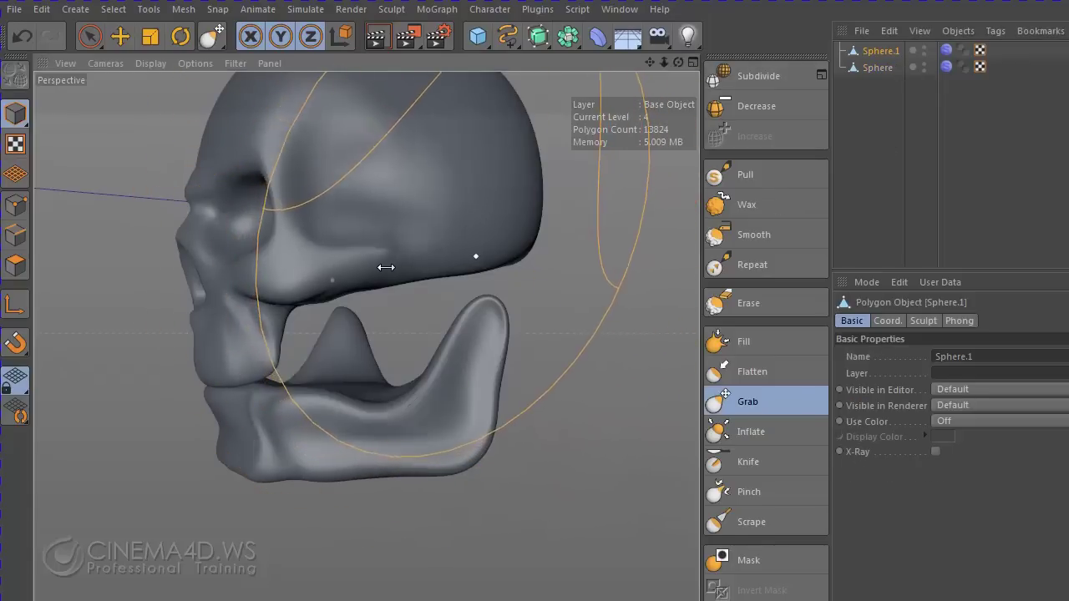
mouse_move(423, 256)
left_mouse_down()
mouse_move(438, 284)
mouse_move(416, 278)
left_mouse_up()
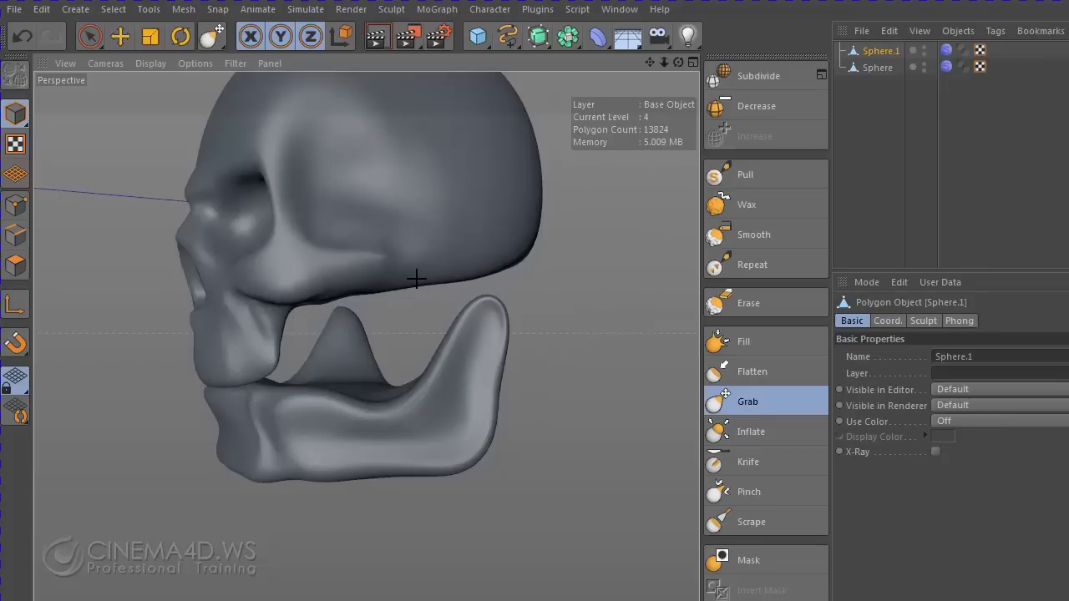
mouse_move(524, 269)
left_mouse_down()
mouse_move(526, 303)
mouse_move(525, 292)
left_mouse_up()
left_click_drag(546, 360, 514, 360, "alt")
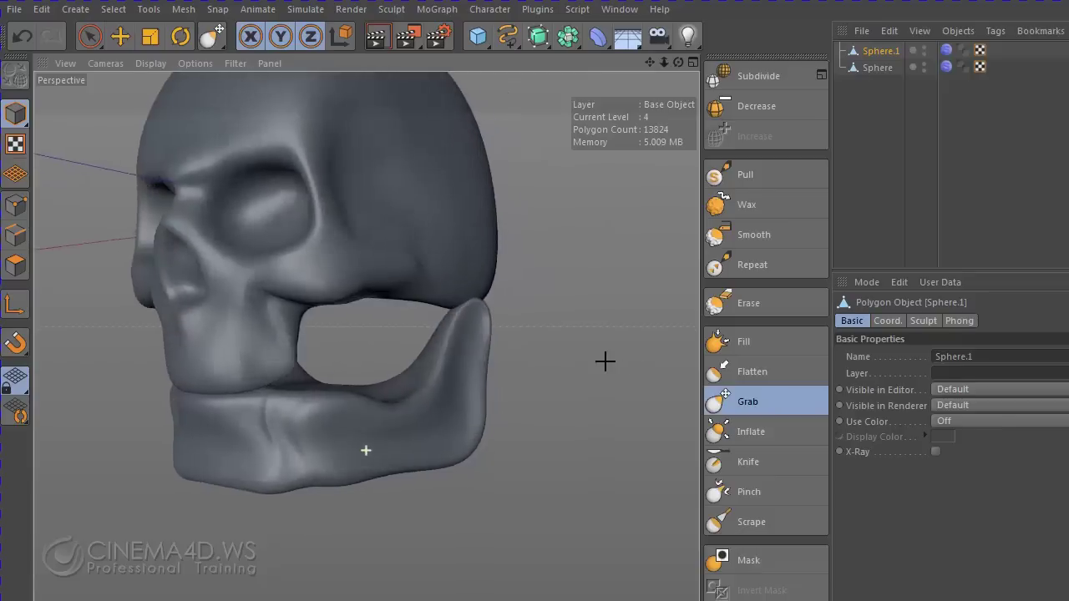
- On the jaw Sphere, reshape the upper edge and narrow the rear branch and jaw corner
left_click(877, 68)
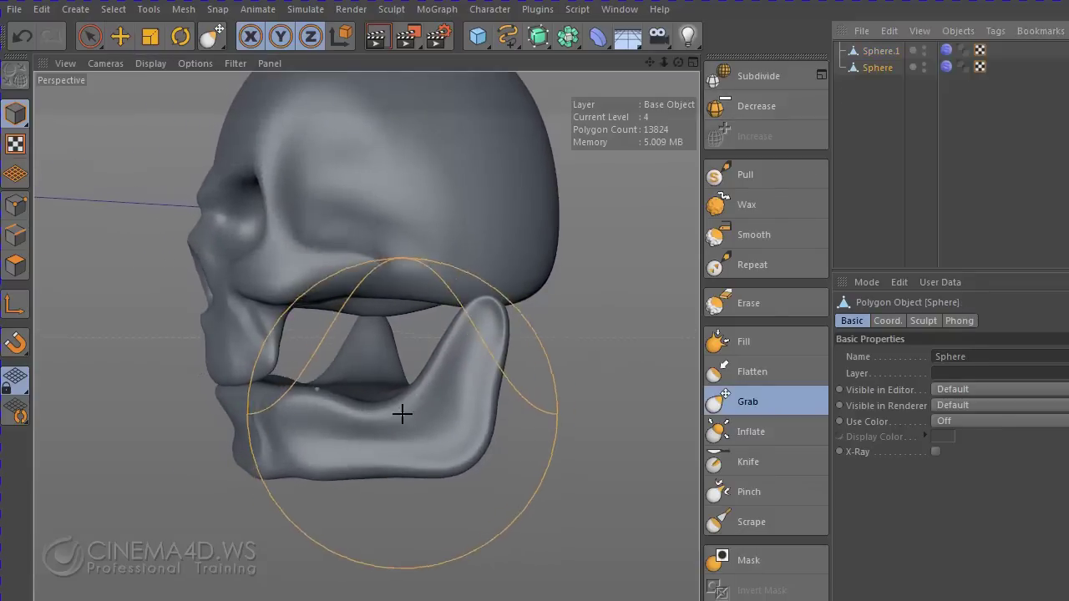
mouse_move(401, 412)
left_mouse_down()
mouse_move(390, 402)
mouse_move(379, 410)
left_mouse_up()
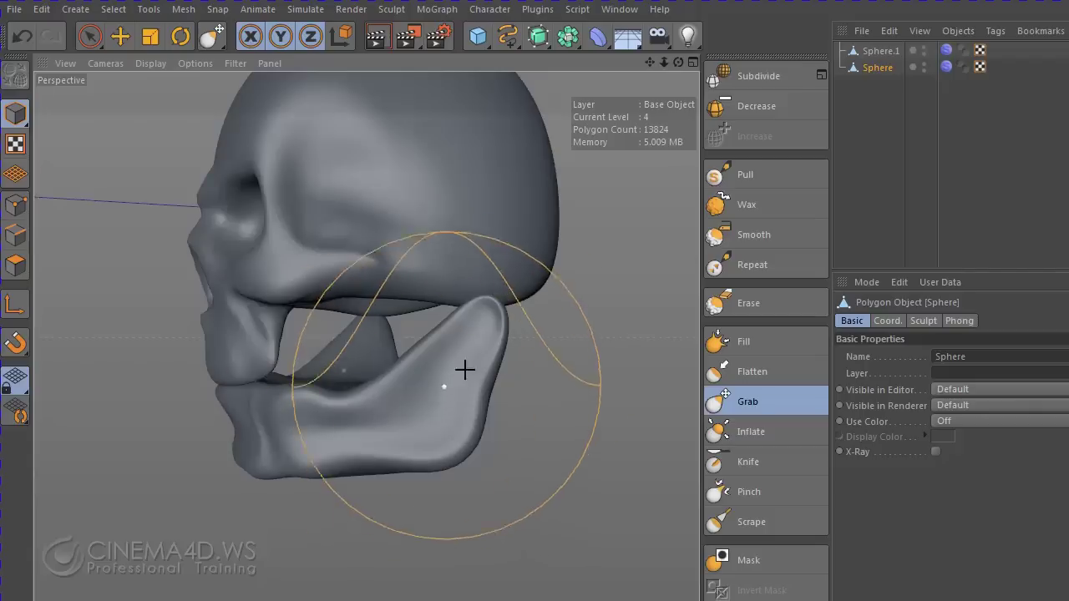
mouse_move(481, 330)
left_mouse_down()
mouse_move(425, 312)
mouse_move(444, 312)
left_mouse_up()
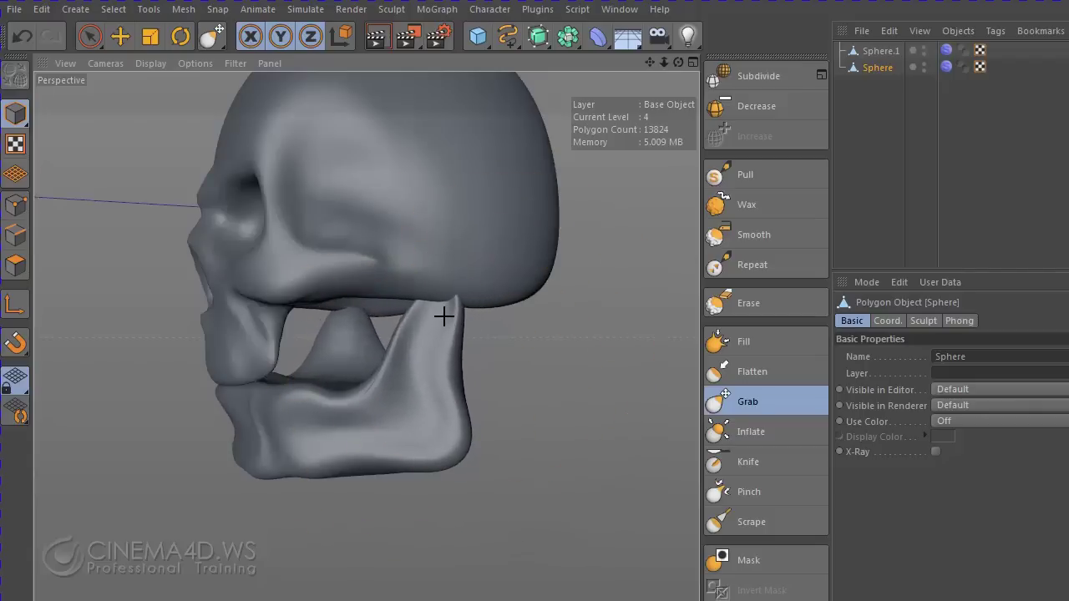
mouse_move(430, 434)
left_mouse_down()
mouse_move(428, 450)
mouse_move(420, 432)
mouse_move(152, 367)
mouse_move(542, 429)
mouse_move(430, 426)
left_mouse_up()
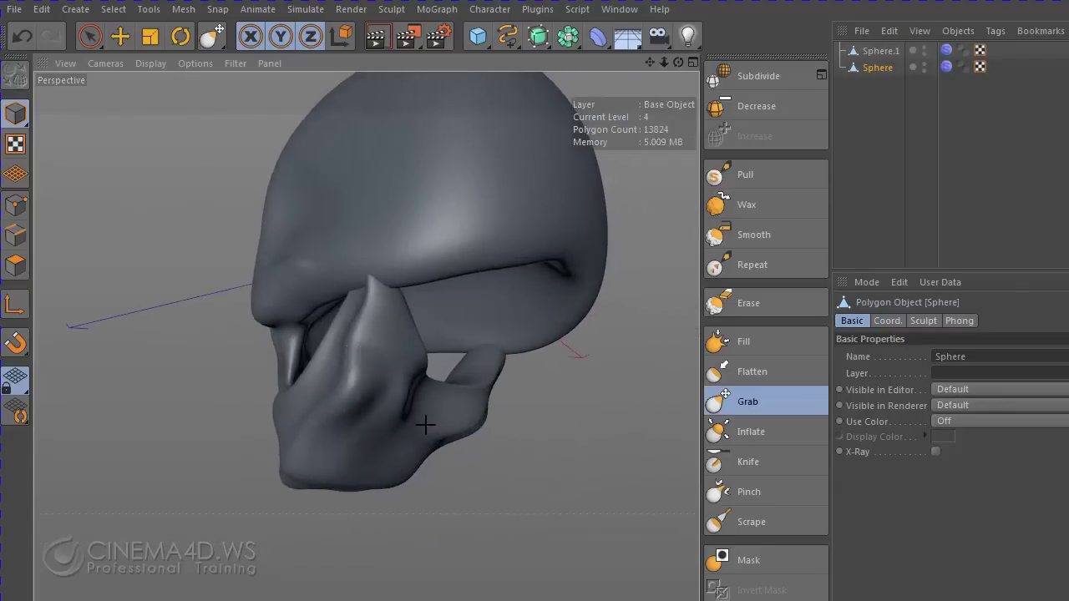
left_click_drag(398, 382, 395, 414)
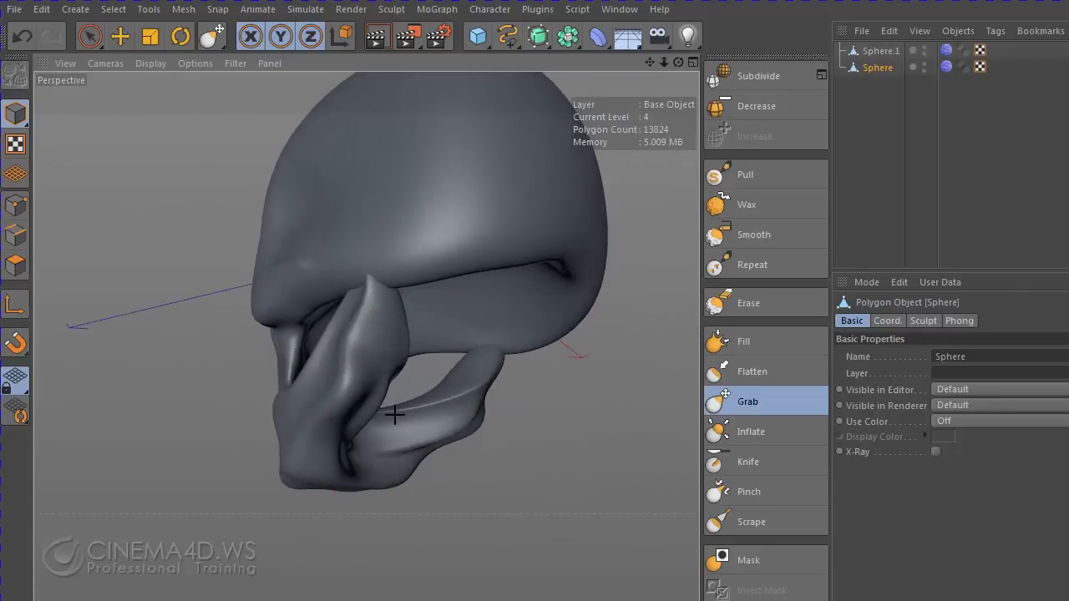
mouse_move(418, 464)
left_mouse_down()
mouse_move(455, 442)
mouse_move(255, 353)
mouse_move(432, 360)
mouse_move(281, 298)
mouse_move(404, 451)
mouse_move(354, 466)
left_mouse_up()
mouse_move(353, 465)
middle_mouse_down()
mouse_move(401, 477)
mouse_move(382, 471)
mouse_move(357, 489)
middle_mouse_up()
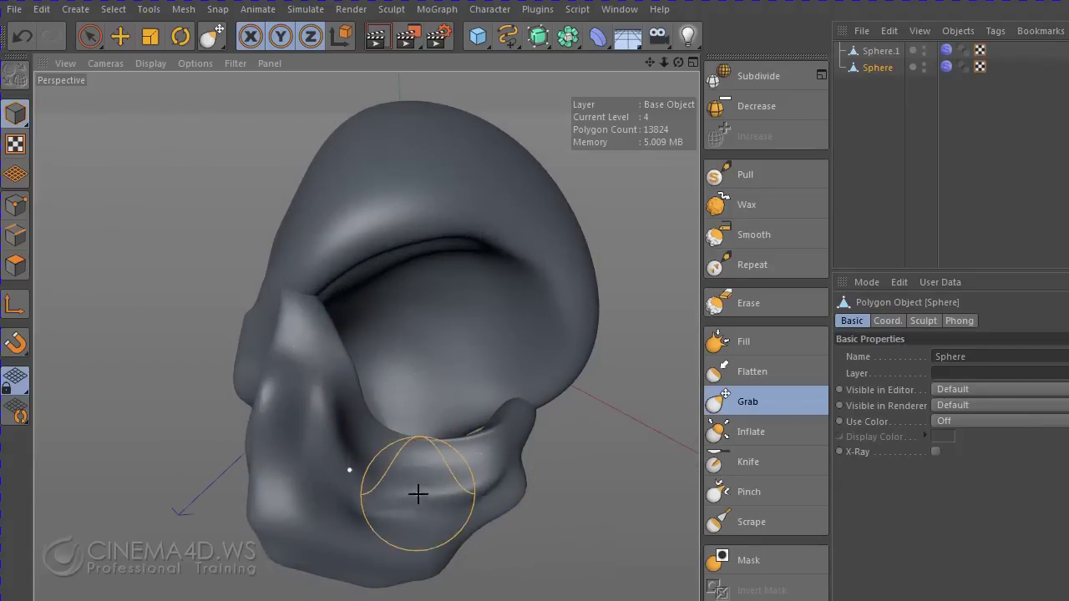
- Pull the lower jaw band up toward the cheek and right of centre, reshaping the mirrored front rims
mouse_move(399, 466)
left_mouse_down()
mouse_move(340, 364)
mouse_move(332, 367)
left_mouse_up()
left_click_drag(401, 392, 268, 465, "alt")
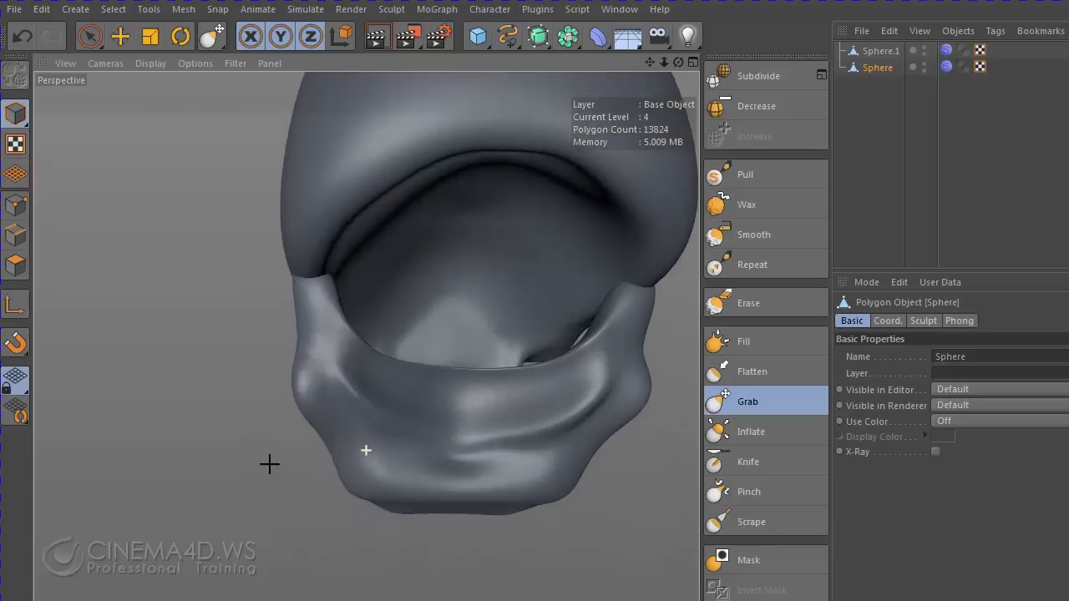
left_click_drag(365, 348, 350, 348)
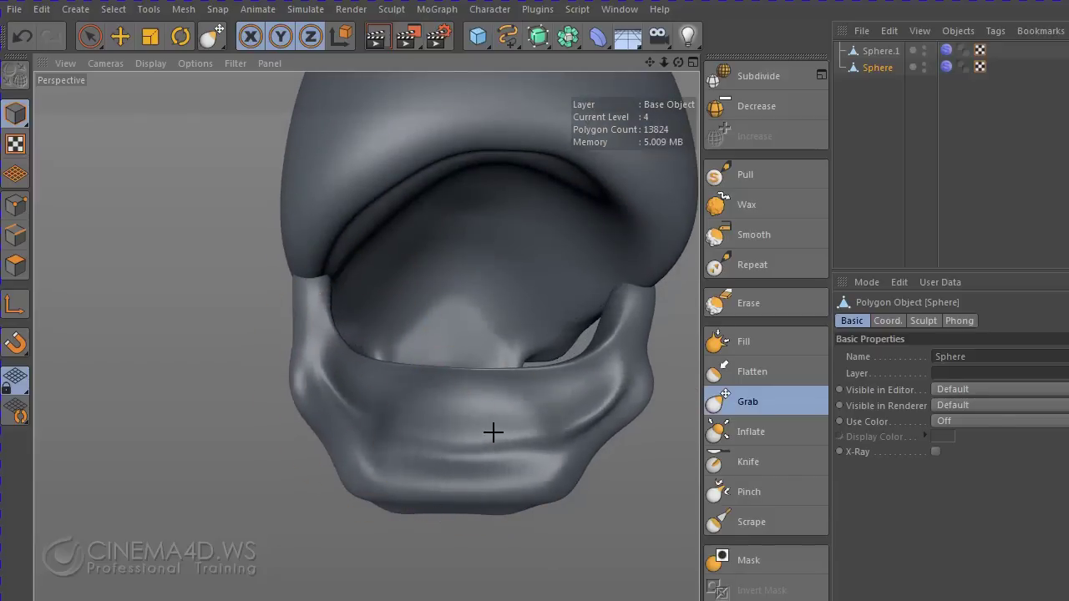
mouse_move(492, 432)
left_mouse_down()
mouse_move(492, 405)
mouse_move(442, 382)
mouse_move(410, 394)
mouse_move(380, 375)
mouse_move(396, 431)
mouse_move(431, 461)
mouse_move(500, 352)
left_mouse_up()
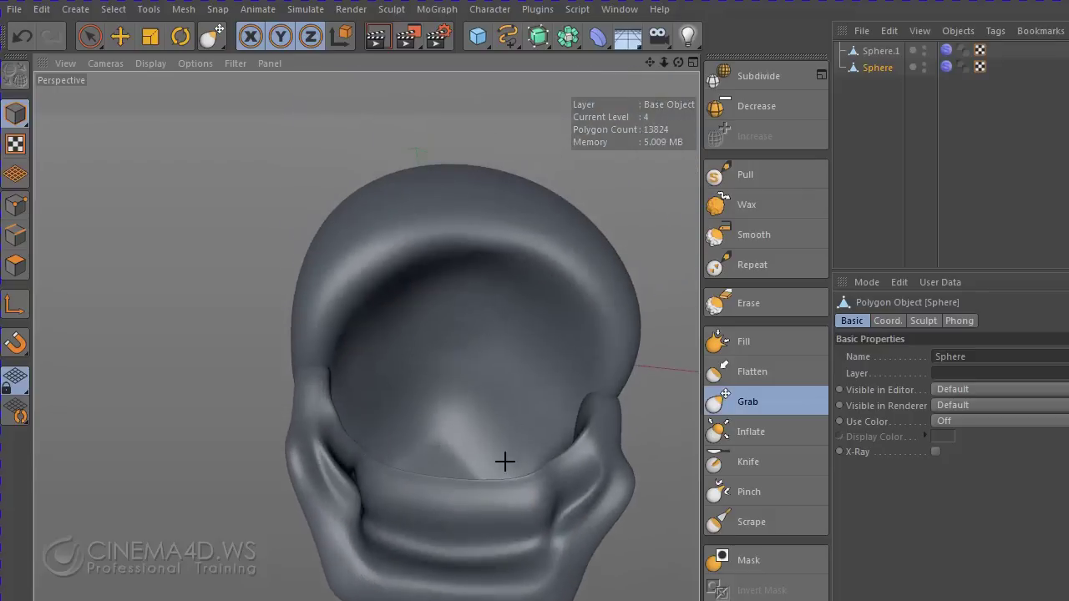
mouse_move(504, 461)
left_mouse_down("alt")
mouse_move(494, 291)
mouse_move(430, 454)
left_mouse_up("alt")
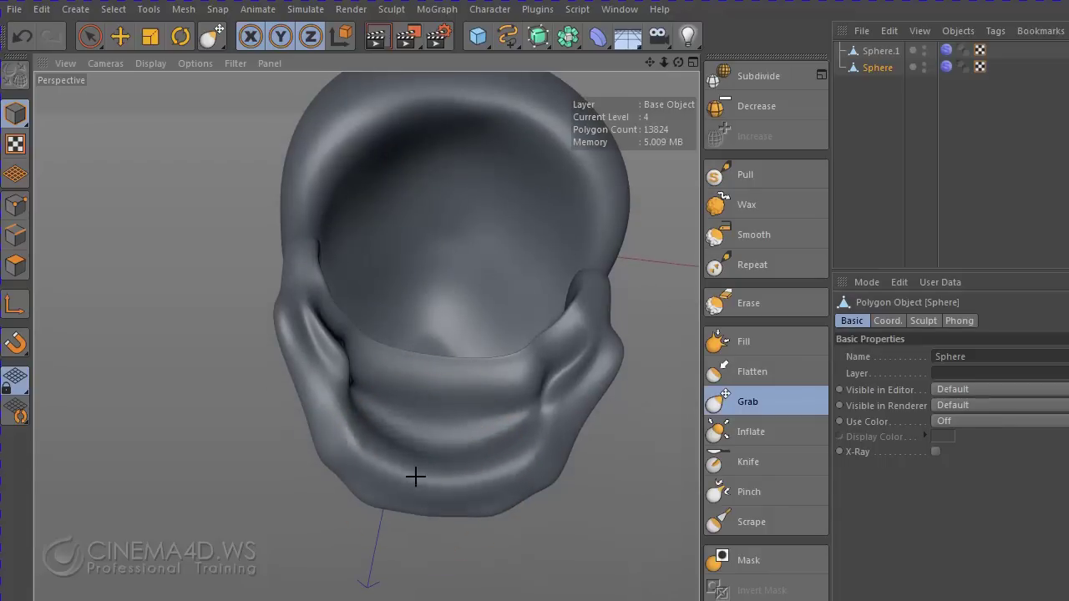
- Hide the skull Sphere.1 to isolate the jaw, and undo a trial Grab stroke
left_click_drag(477, 410, 571, 538, "alt")
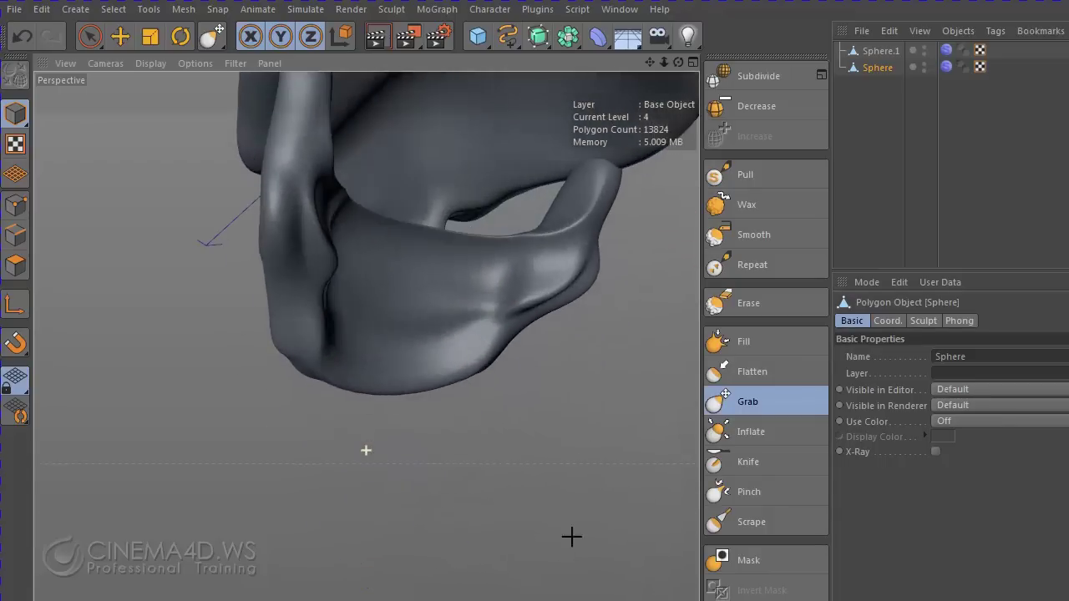
left_click(924, 48)
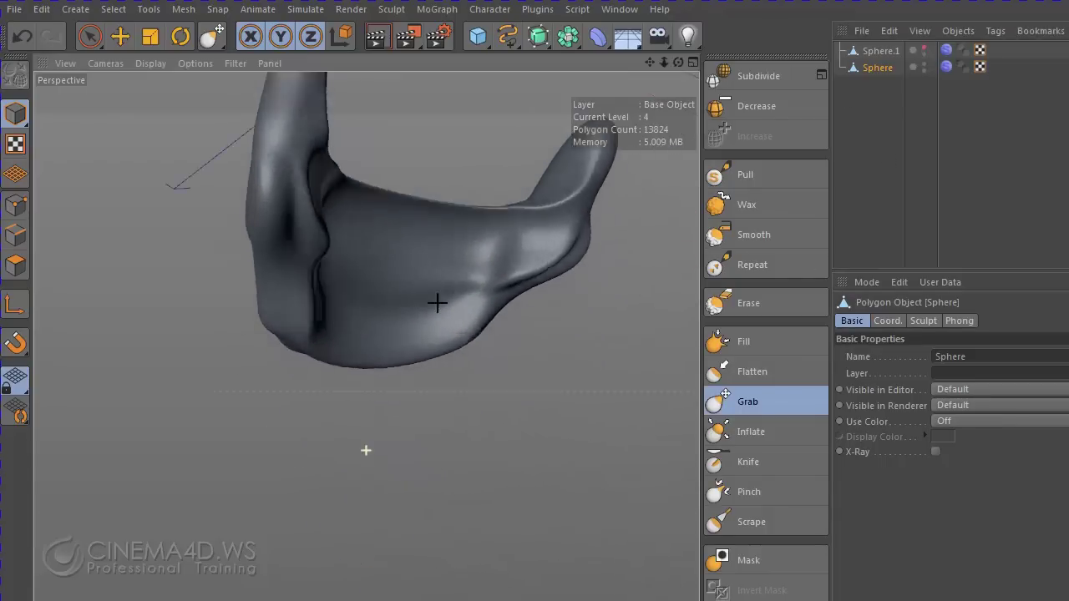
mouse_move(437, 303)
left_mouse_down("alt")
mouse_move(518, 429)
mouse_move(527, 398)
mouse_move(590, 367)
mouse_move(588, 386)
left_mouse_up("alt")
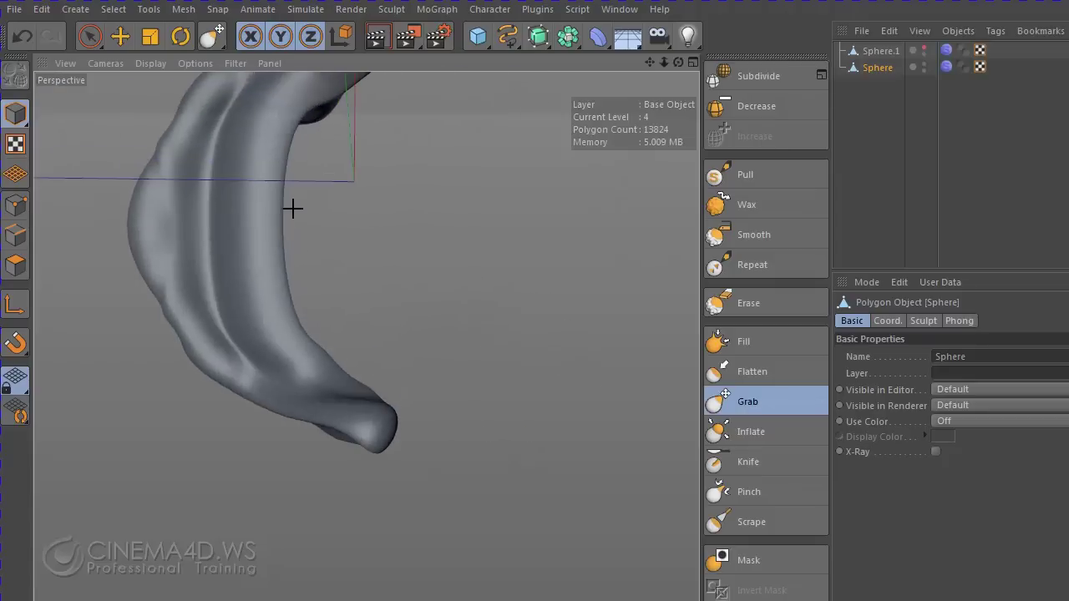
mouse_move(253, 261)
left_mouse_down()
mouse_move(291, 268)
mouse_move(273, 265)
left_mouse_up()
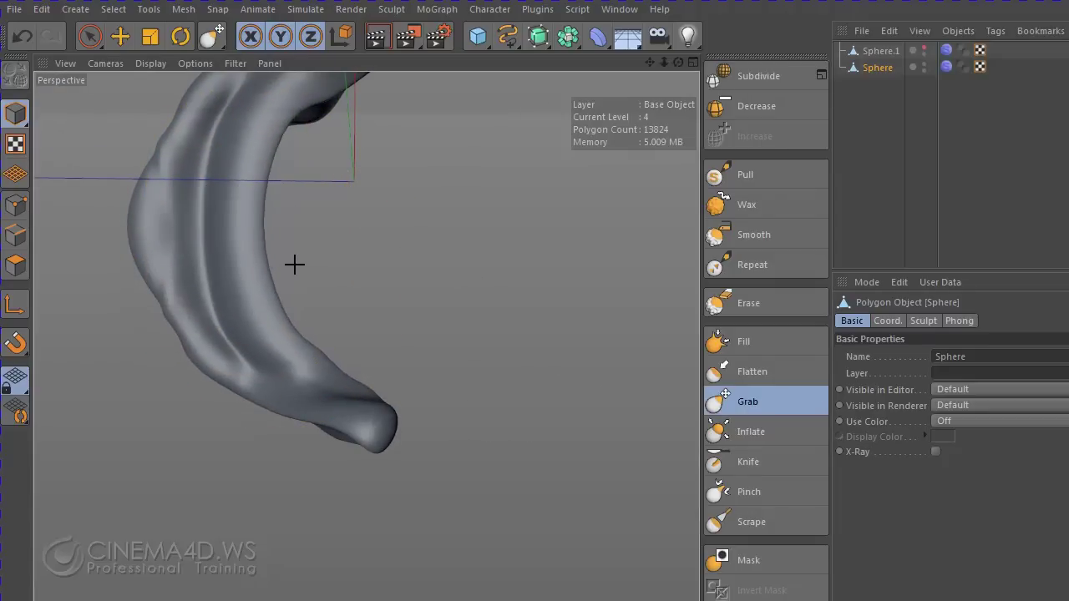
key("ctrl+z")
- Resize the Grab brush and pull the jaw's inner curve left to narrow it, reshaping the inner fold
middle_click_drag(262, 262, 158, 279)
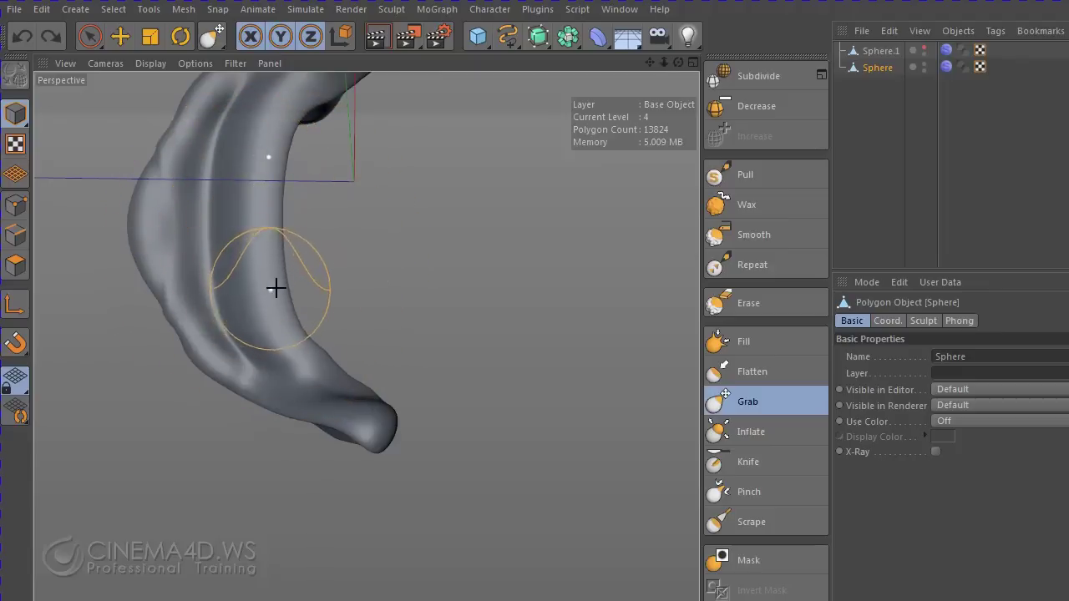
middle_click_drag(281, 282, 351, 282)
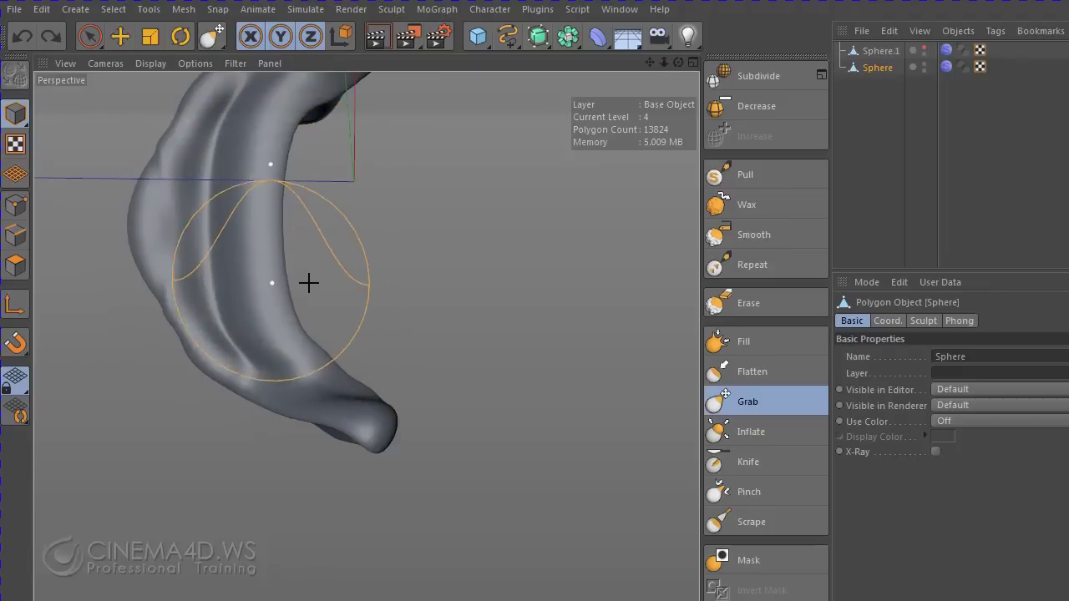
mouse_move(287, 280)
left_mouse_down()
mouse_move(254, 282)
mouse_move(207, 260)
left_mouse_up()
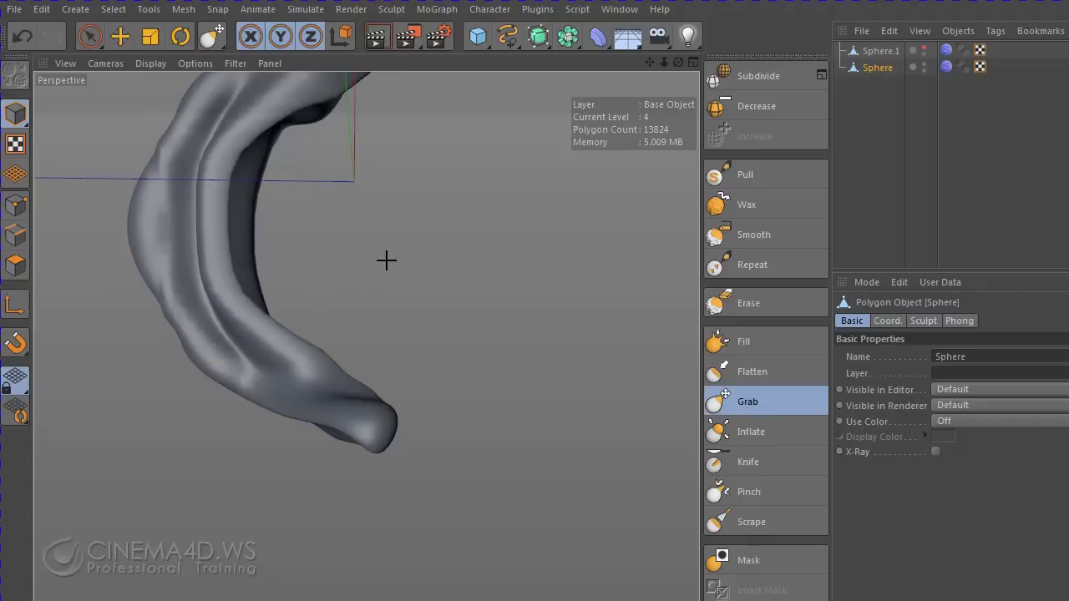
mouse_move(386, 260)
left_mouse_down("alt")
mouse_move(800, 138)
mouse_move(445, 193)
mouse_move(431, 243)
mouse_move(331, 300)
left_mouse_up("alt")
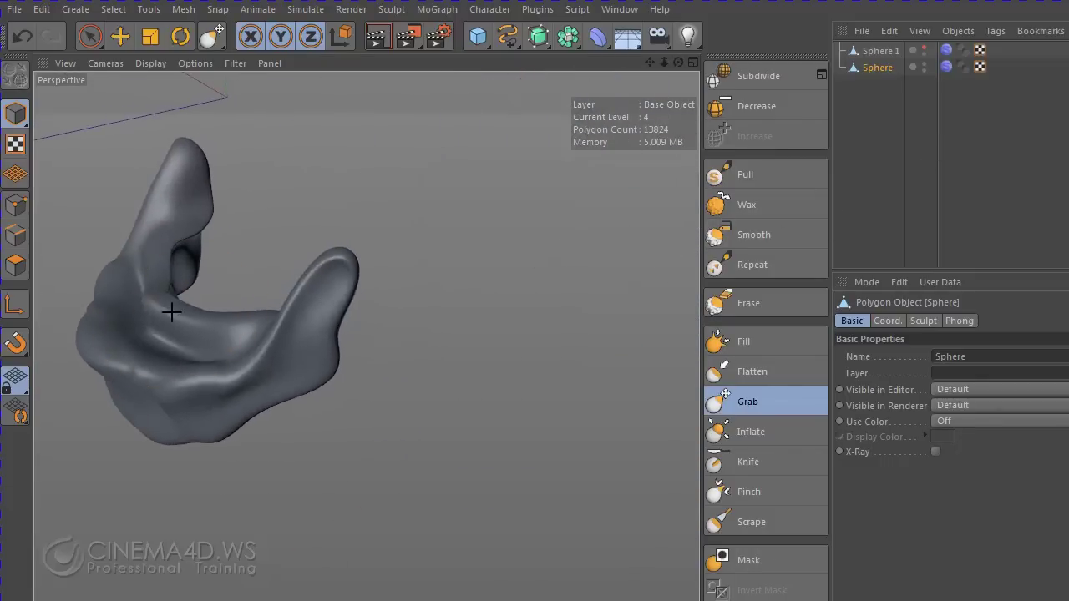
mouse_move(171, 312)
left_mouse_down()
mouse_move(196, 310)
mouse_move(107, 415)
left_mouse_up()
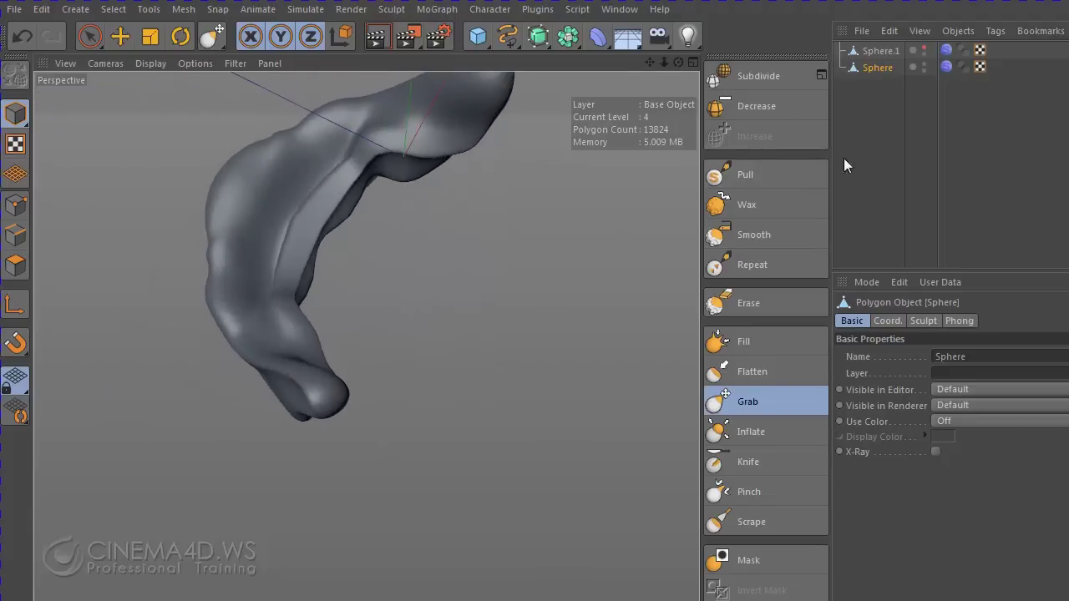
left_click(754, 237)
- Smooth the crease along the jaw's inner fold with an enlarged Smooth brush
middle_click_drag(312, 252, 320, 205)
mouse_move(320, 205)
left_mouse_down()
mouse_move(314, 220)
mouse_move(322, 192)
left_mouse_up()
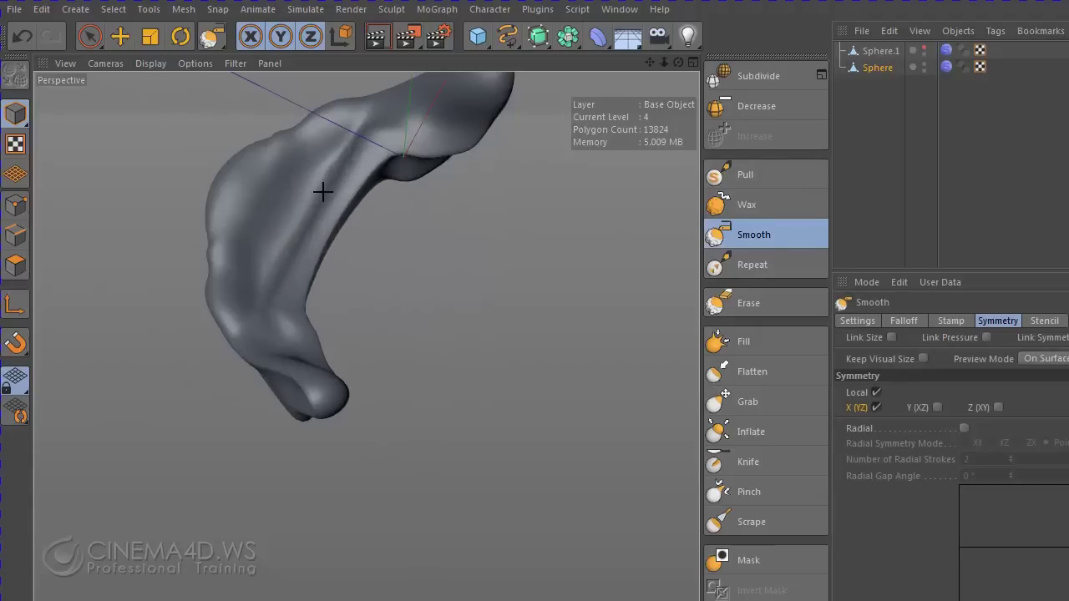
mouse_move(292, 264)
left_mouse_down()
mouse_move(326, 212)
mouse_move(342, 274)
left_mouse_up()
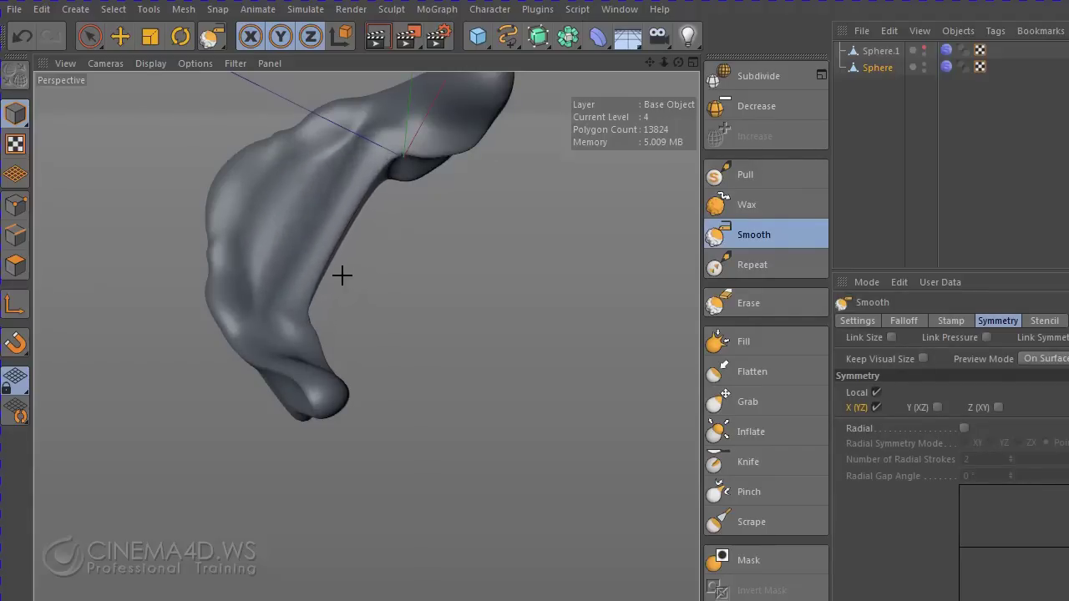
left_click_drag(314, 207, 332, 252)
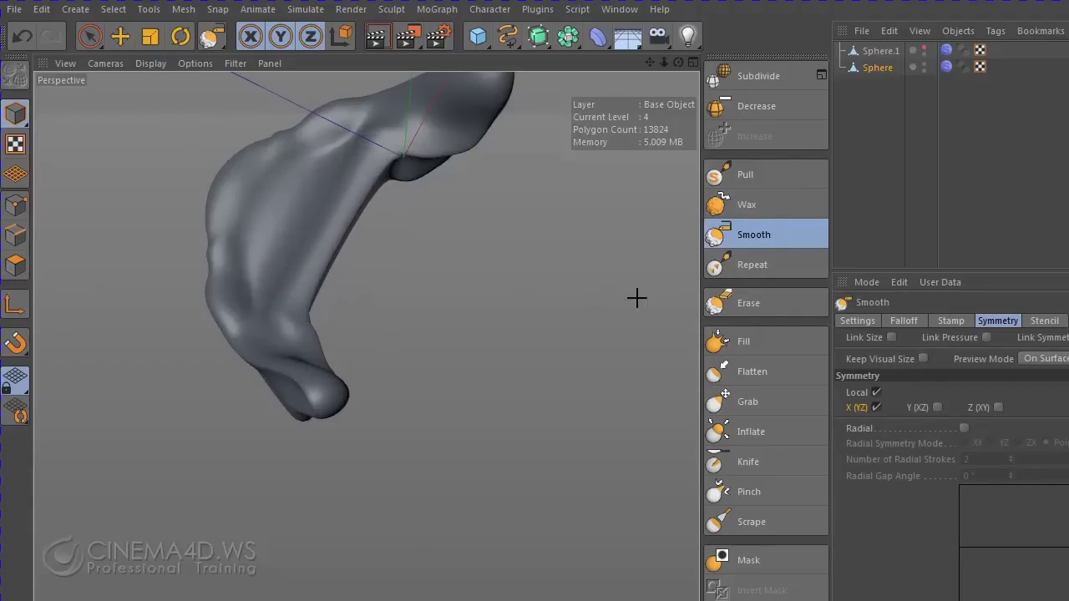
mouse_move(636, 298)
left_mouse_down("alt")
mouse_move(444, 255)
mouse_move(434, 210)
left_mouse_up("alt")
- Switch to the Pull brush and orbit around the jaw to bring its tip into view
left_click(745, 174)
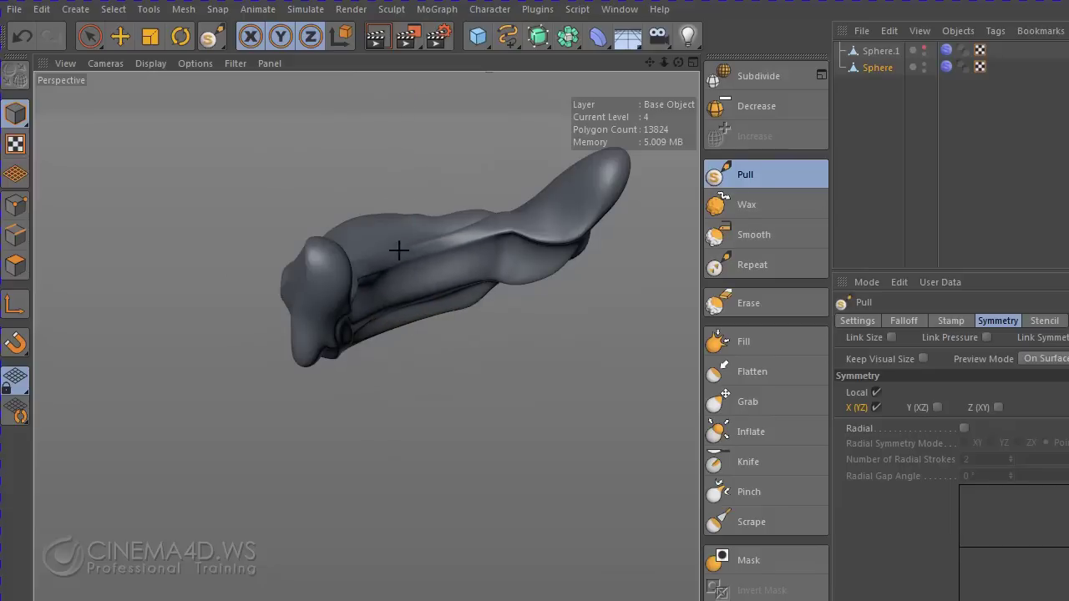
left_click_drag(391, 297, 443, 279, "alt")
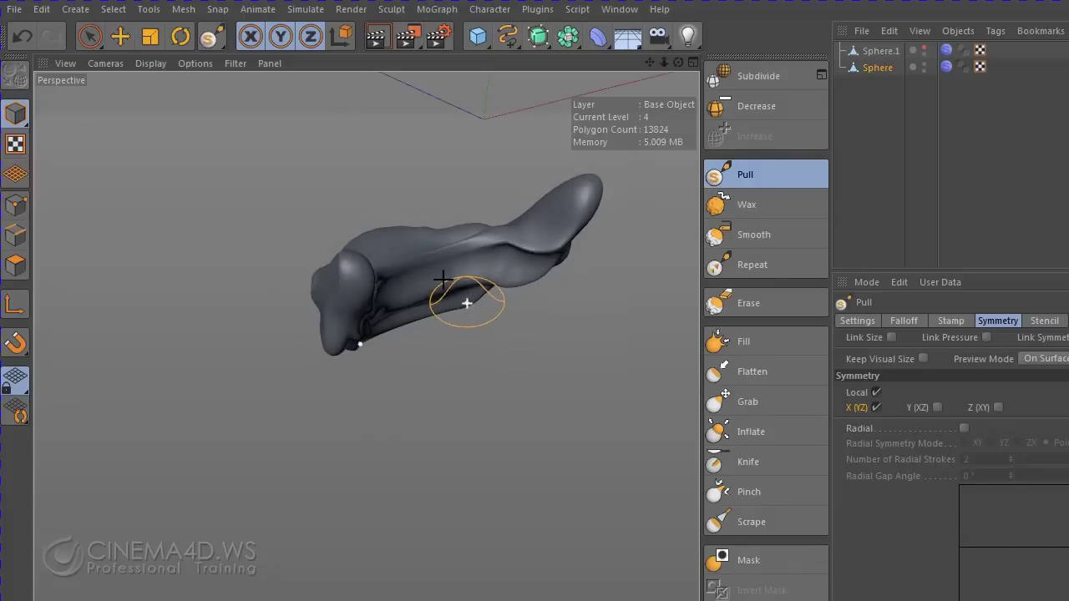
mouse_move(384, 297)
left_mouse_down("alt")
mouse_move(365, 448)
mouse_move(412, 401)
mouse_move(282, 362)
left_mouse_up("alt")
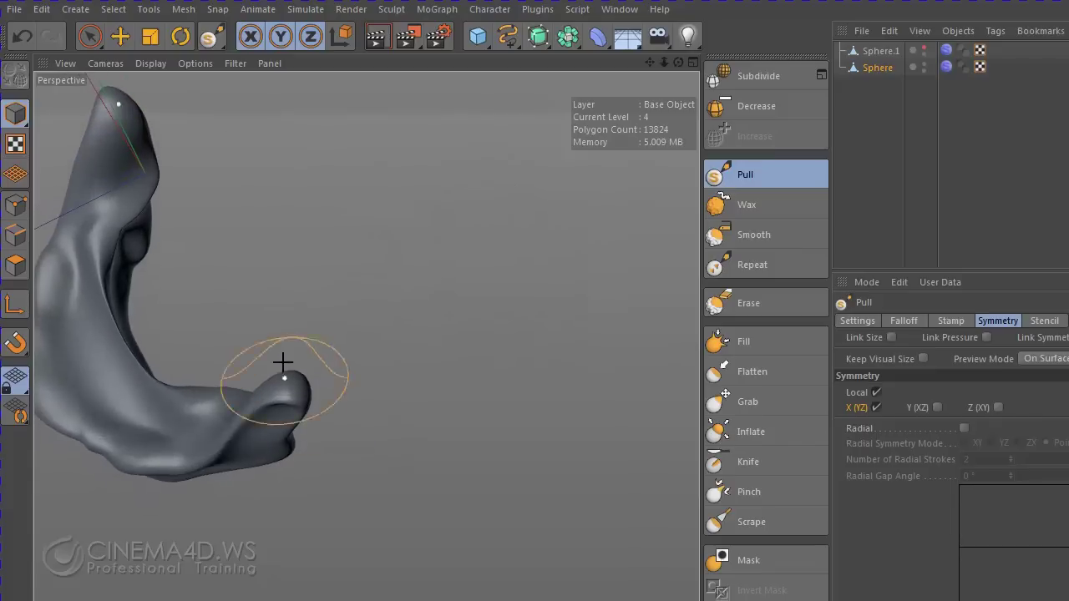
left_click_drag(298, 325, 668, 292, "alt")
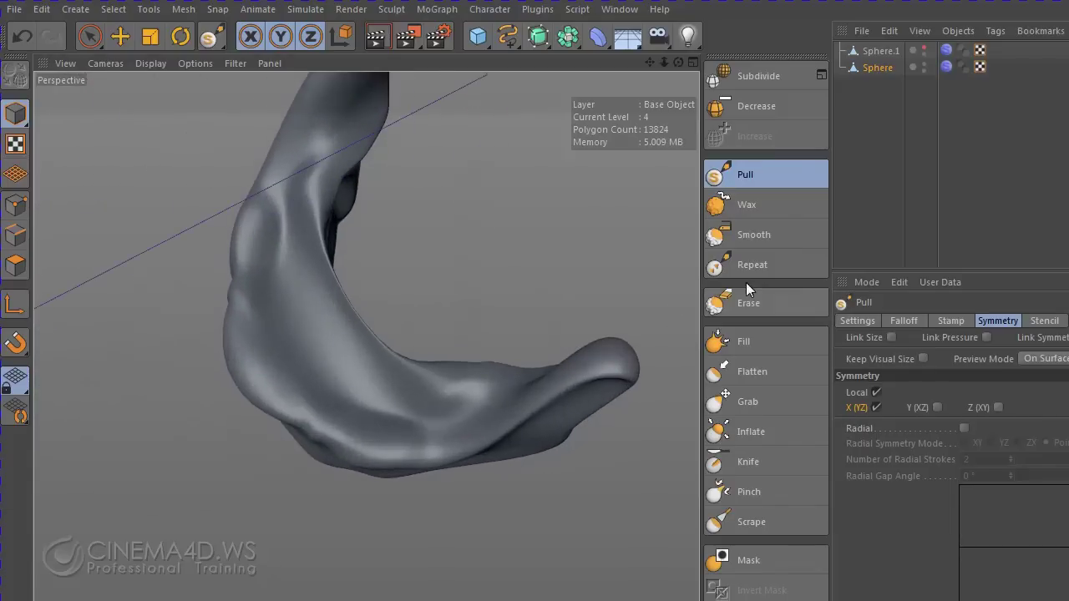
- With an enlarged Grab brush, pull the jaw's inner bend up and to the left
left_click(747, 402)
middle_click_drag(346, 379, 339, 366)
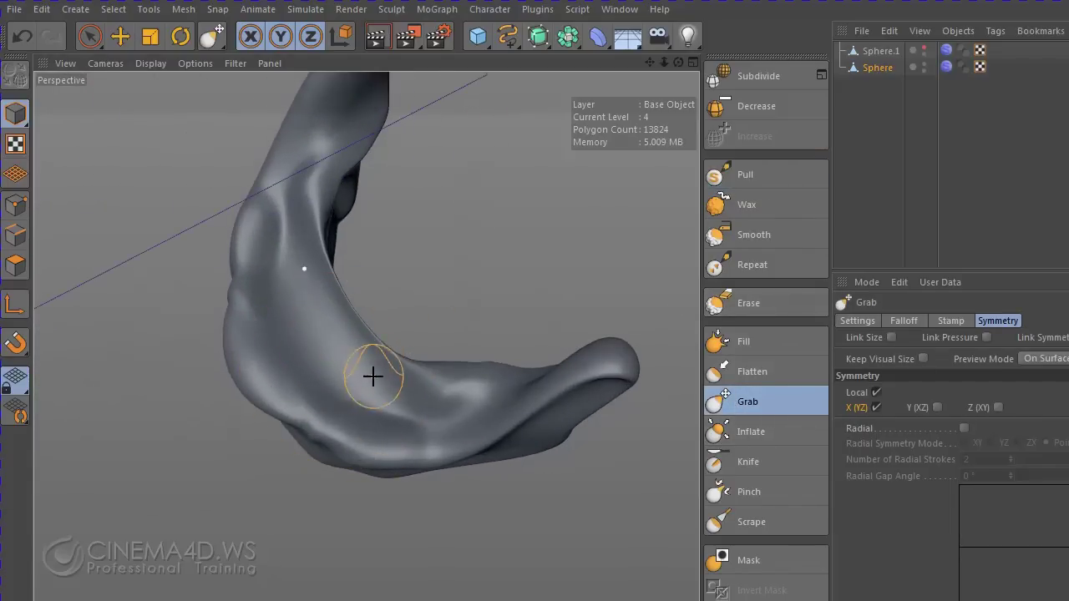
left_click_drag(373, 377, 354, 384)
mouse_move(367, 377)
middle_mouse_down()
mouse_move(390, 377)
mouse_move(362, 381)
middle_mouse_up()
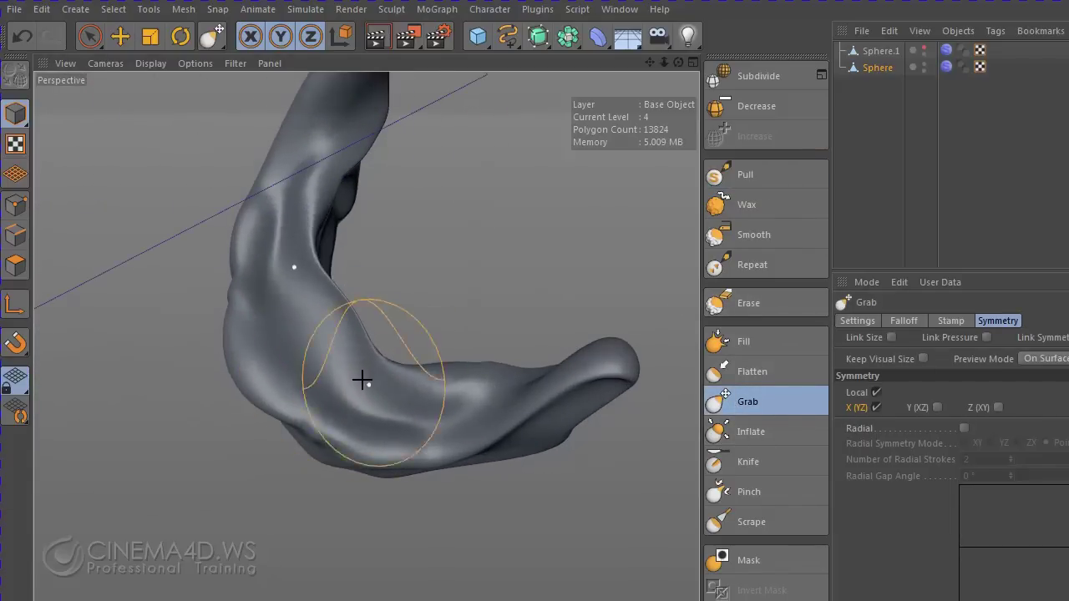
mouse_move(362, 380)
left_mouse_down()
mouse_move(298, 349)
mouse_move(314, 339)
mouse_move(325, 350)
left_mouse_up()
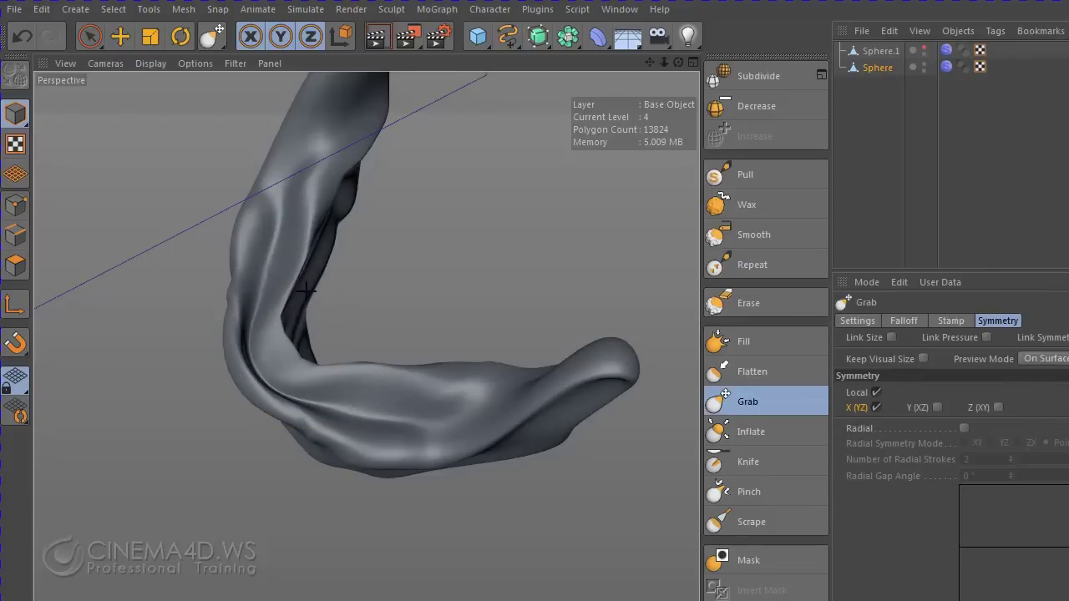
left_click_drag(410, 291, 167, 377, "alt")
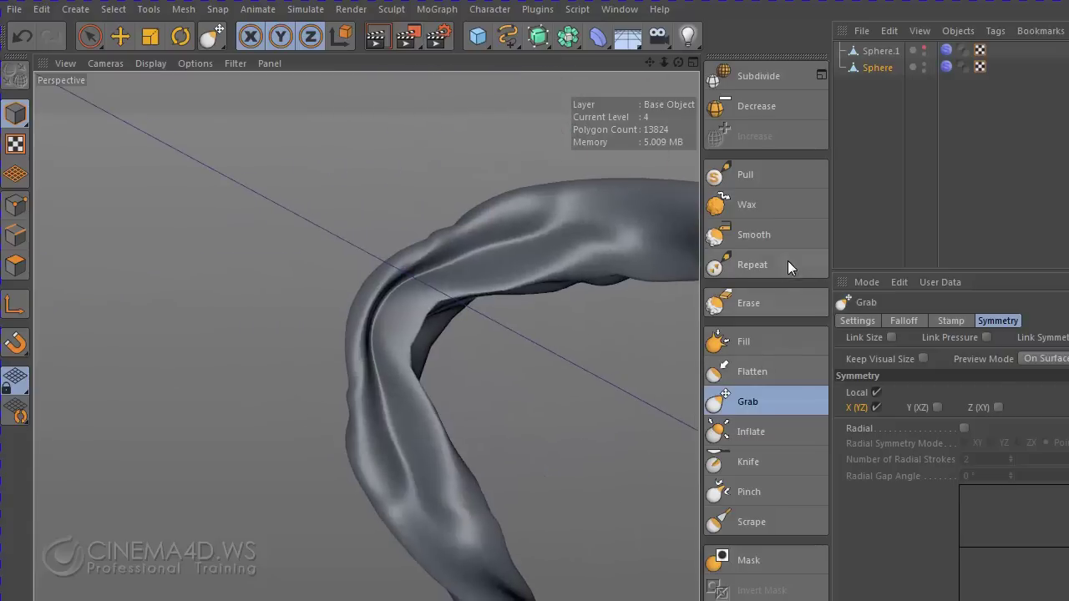
- Smooth the twisted fold into an even bend
left_click(755, 234)
mouse_move(452, 270)
left_mouse_down()
mouse_move(410, 312)
mouse_move(477, 309)
mouse_move(384, 339)
left_mouse_up()
mouse_move(602, 387)
left_mouse_down("alt")
mouse_move(492, 325)
mouse_move(417, 463)
mouse_move(312, 258)
mouse_move(446, 203)
mouse_move(258, 329)
mouse_move(192, 152)
mouse_move(262, 262)
mouse_move(632, 406)
left_mouse_up("alt")
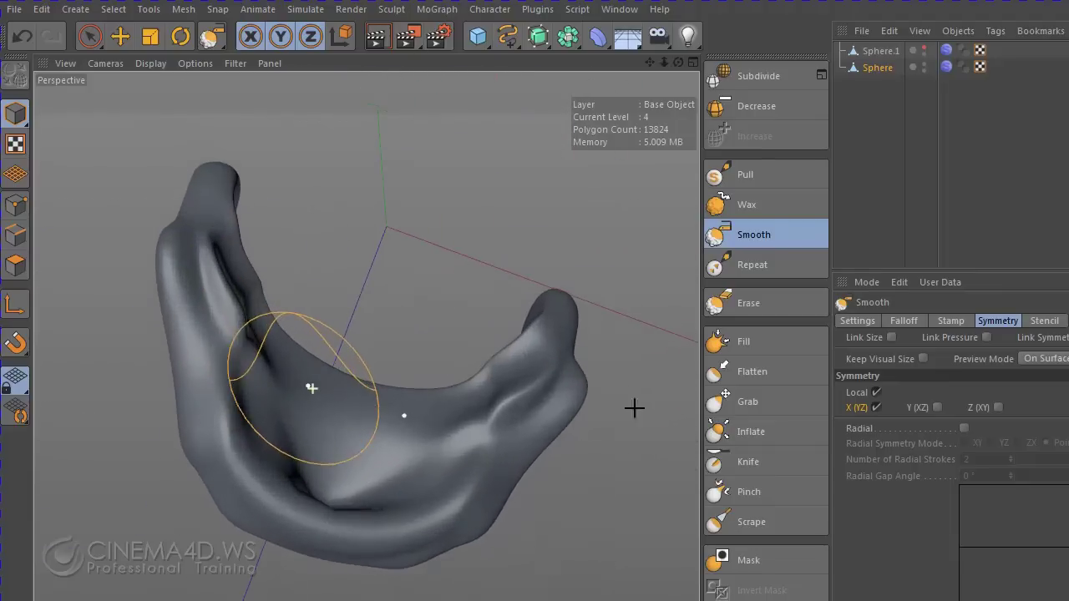
- Grab the jaw's inner bottom and edges down and outward
left_click(747, 402)
mouse_move(354, 394)
left_mouse_down()
mouse_move(338, 420)
mouse_move(359, 393)
mouse_move(415, 418)
mouse_move(320, 435)
mouse_move(304, 423)
left_mouse_up()
mouse_move(349, 462)
left_mouse_down()
mouse_move(451, 444)
mouse_move(301, 470)
mouse_move(239, 312)
mouse_move(536, 591)
mouse_move(534, 534)
mouse_move(403, 425)
mouse_move(339, 437)
mouse_move(365, 551)
mouse_move(356, 437)
mouse_move(394, 423)
left_mouse_up()
scroll(417, 413, "up", 3)
- Build a rounded ridge along the jaw's left bend with a resized Pull brush, then view the whole jaw
left_click(741, 176)
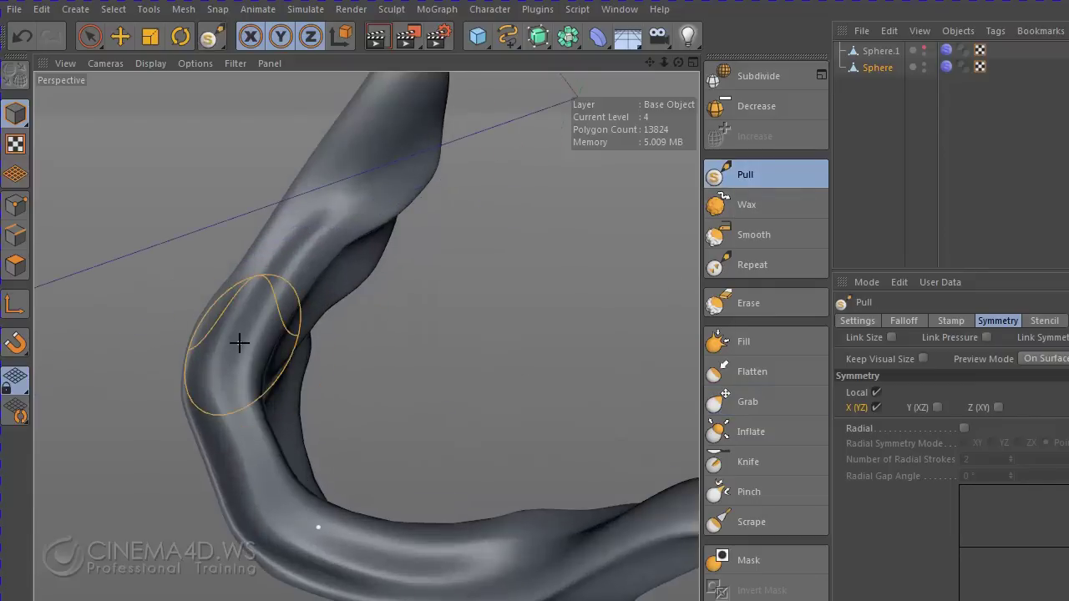
middle_click_drag(239, 341, 220, 347)
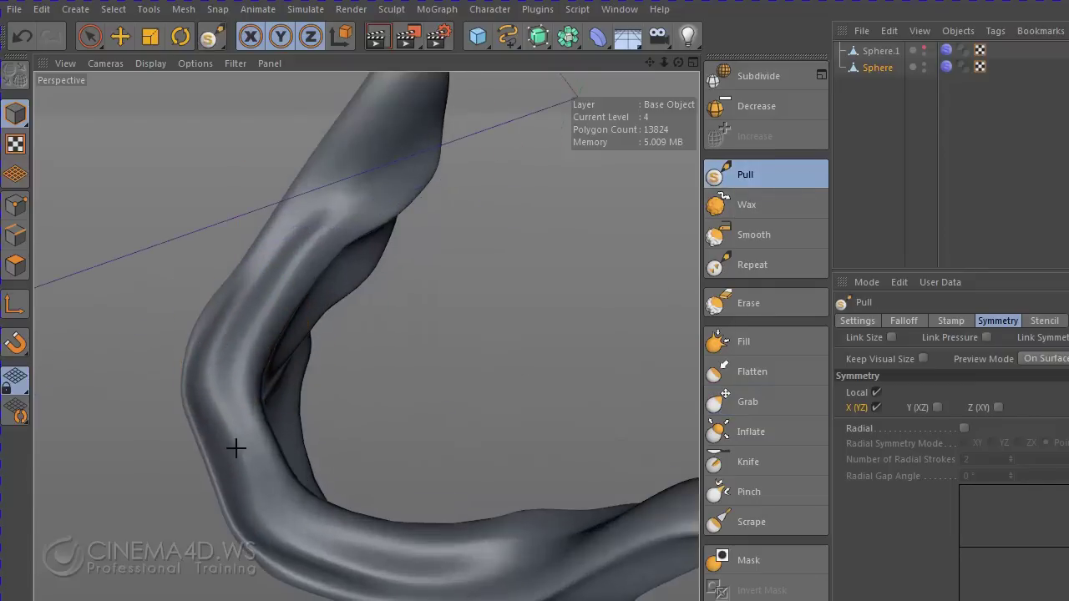
mouse_move(236, 448)
left_mouse_down()
mouse_move(327, 563)
mouse_move(226, 454)
mouse_move(253, 521)
mouse_move(192, 370)
mouse_move(256, 281)
mouse_move(218, 337)
mouse_move(228, 312)
mouse_move(211, 441)
left_mouse_up()
mouse_move(303, 560)
left_mouse_down()
mouse_move(320, 580)
mouse_move(353, 437)
mouse_move(225, 468)
mouse_move(251, 495)
mouse_move(214, 359)
mouse_move(459, 389)
mouse_move(532, 210)
mouse_move(490, 265)
mouse_move(392, 309)
left_mouse_up()
left_click_drag(465, 484, 934, 110, "alt")
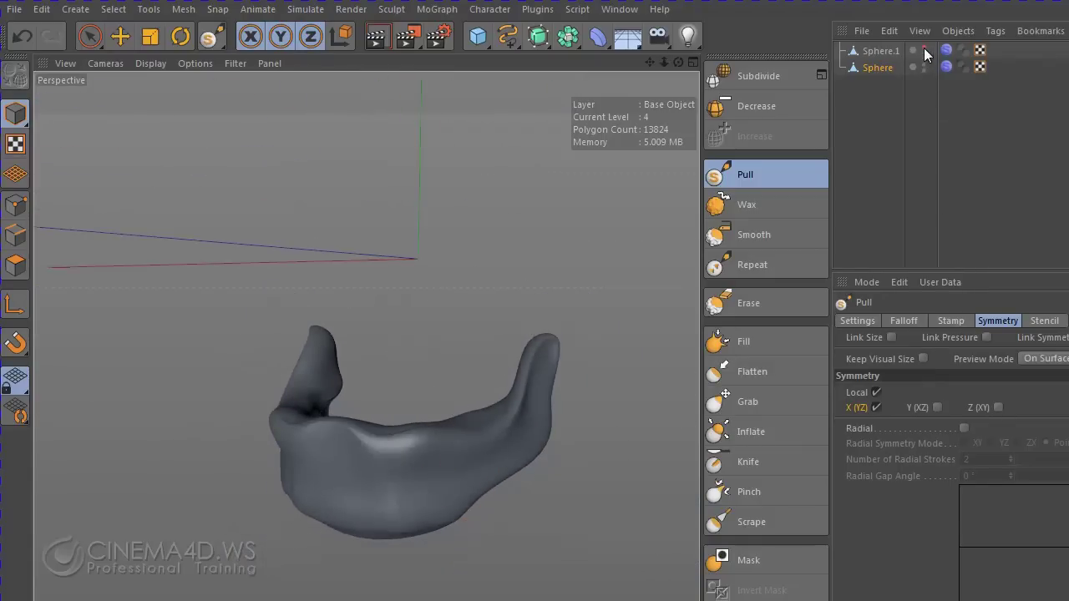
- Select the jaw Sphere, orbit to a front view, and undo a trial Grab stroke
mouse_move(630, 356)
left_mouse_down("alt")
mouse_move(549, 513)
mouse_move(298, 488)
left_mouse_up("alt")
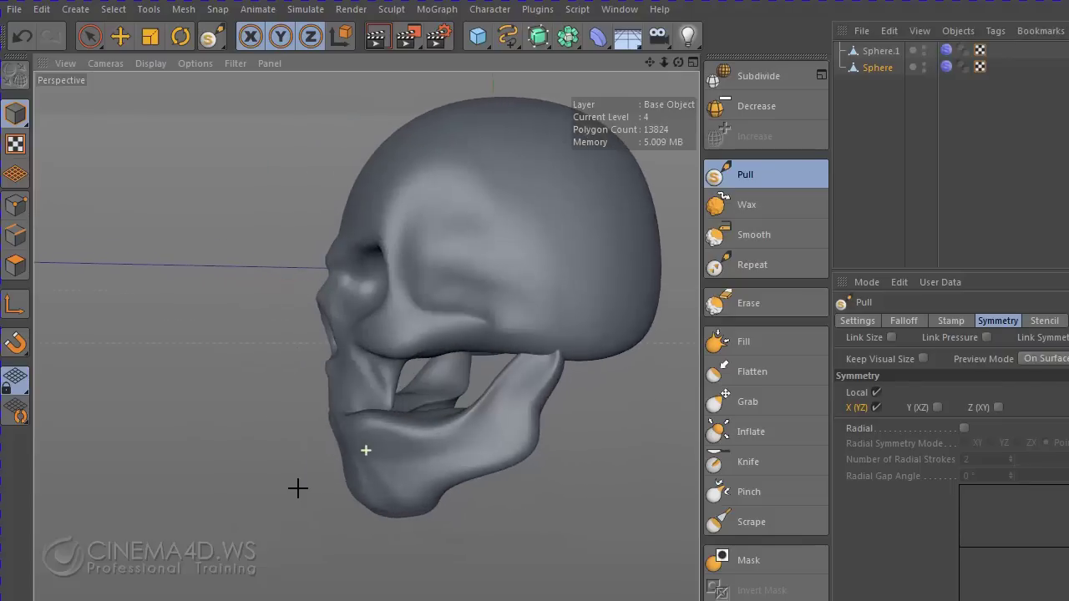
left_click(915, 66)
mouse_move(470, 401)
left_mouse_down("alt")
mouse_move(432, 470)
mouse_move(620, 446)
left_mouse_up("alt")
right_click_drag(621, 446, 451, 528, "alt")
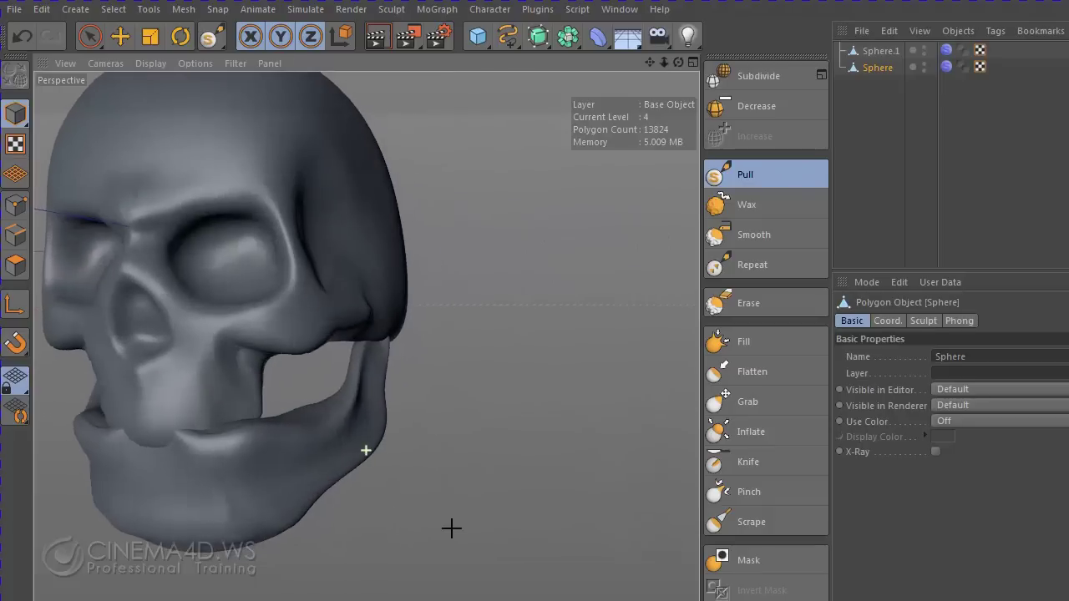
mouse_move(333, 483)
left_mouse_down("alt")
mouse_move(573, 410)
mouse_move(540, 420)
mouse_move(286, 107)
left_mouse_up("alt")
left_click(740, 399)
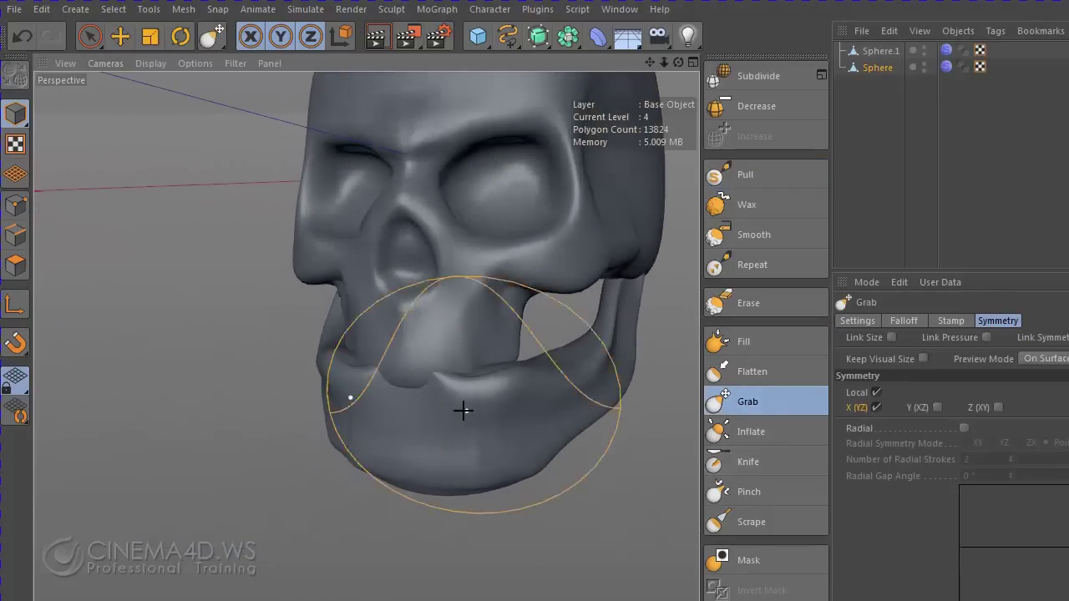
left_click_drag(525, 406, 350, 406)
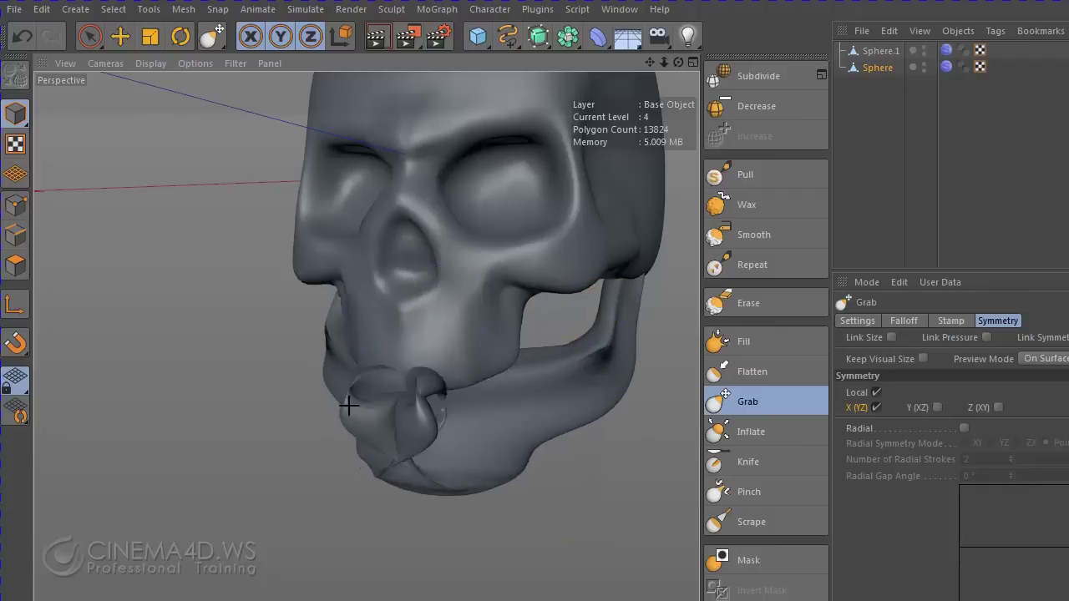
key("ctrl+z")
- With a smaller Grab brush, lift the lower jaw's lip edge and reshape its side symmetrically
mouse_move(496, 446)
left_mouse_down("alt")
mouse_move(410, 441)
mouse_move(465, 465)
mouse_move(489, 460)
left_mouse_up("alt")
middle_click_drag(494, 464, 368, 501)
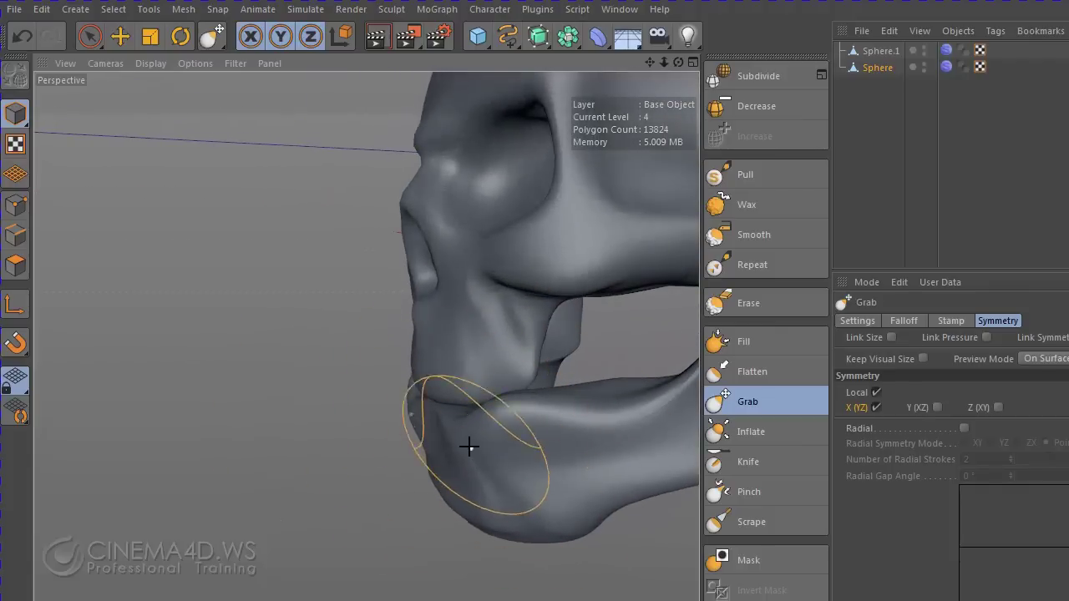
mouse_move(473, 433)
left_mouse_down()
mouse_move(523, 418)
mouse_move(368, 448)
mouse_move(356, 409)
mouse_move(342, 404)
mouse_move(299, 448)
mouse_move(275, 446)
mouse_move(293, 478)
mouse_move(281, 490)
left_mouse_up()
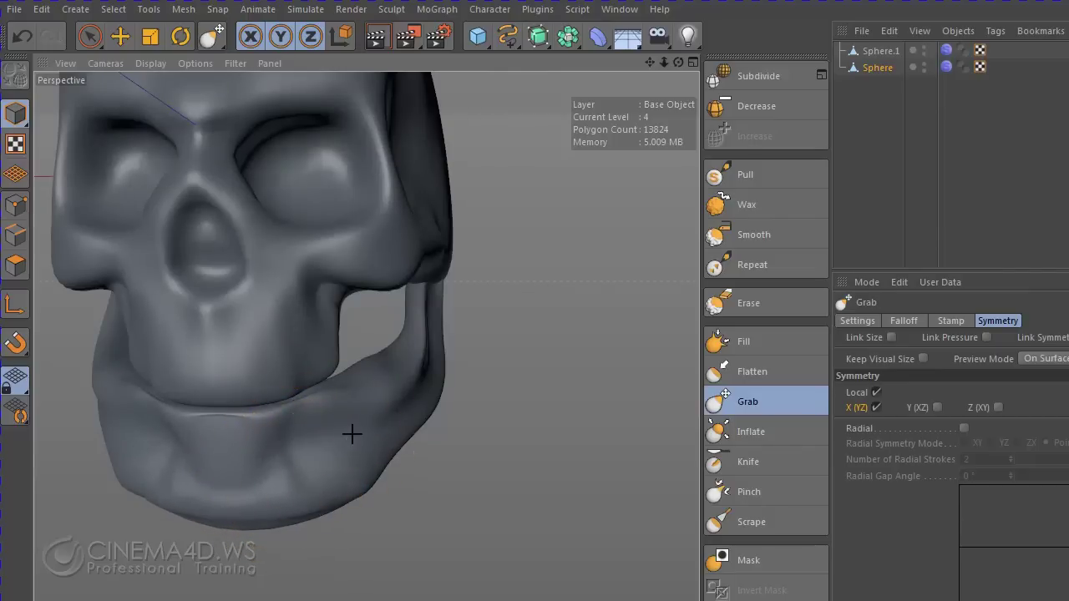
mouse_move(382, 410)
left_mouse_down()
mouse_move(406, 394)
mouse_move(399, 407)
mouse_move(386, 400)
mouse_move(406, 365)
mouse_move(372, 393)
left_mouse_up()
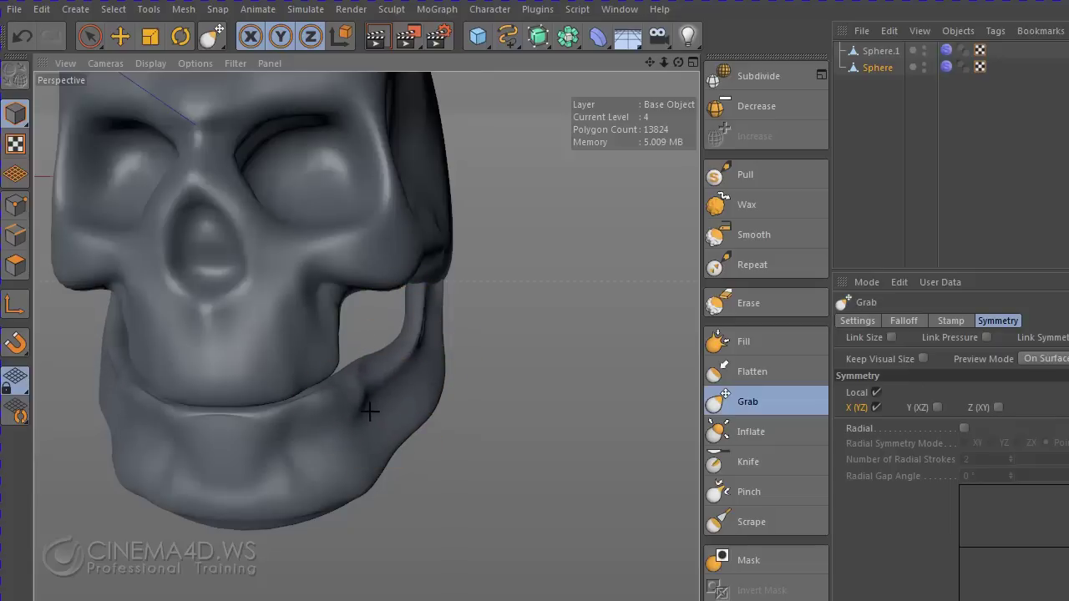
mouse_move(504, 467)
left_mouse_down("alt")
mouse_move(365, 454)
mouse_move(473, 436)
left_mouse_up("alt")
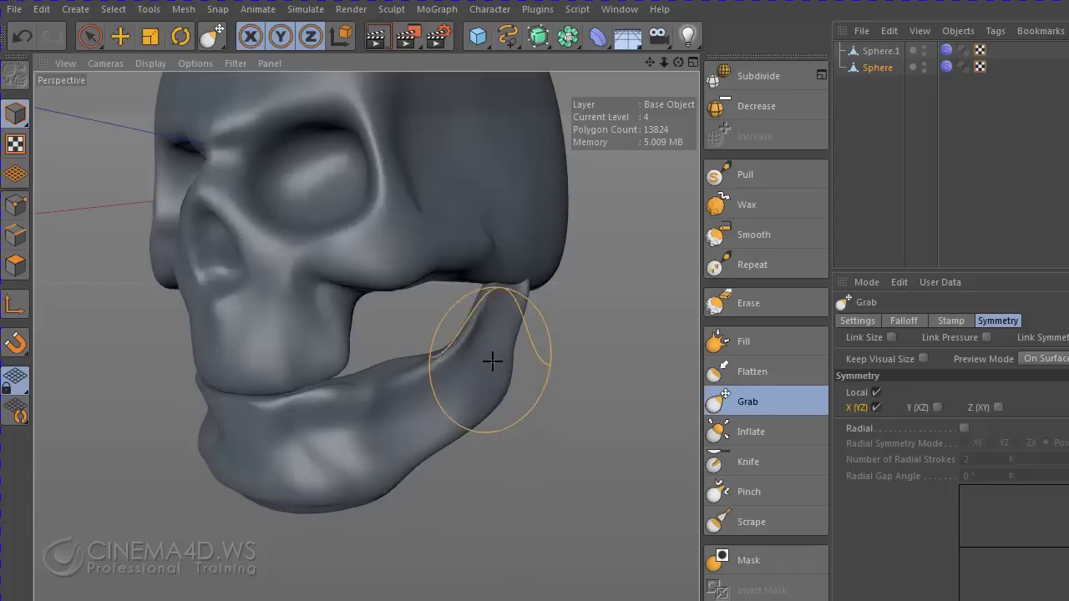
- Widen the back of the jaw outward and orbit to inspect the cranium and jaw
mouse_move(492, 360)
left_mouse_down()
mouse_move(454, 358)
mouse_move(442, 389)
left_mouse_up()
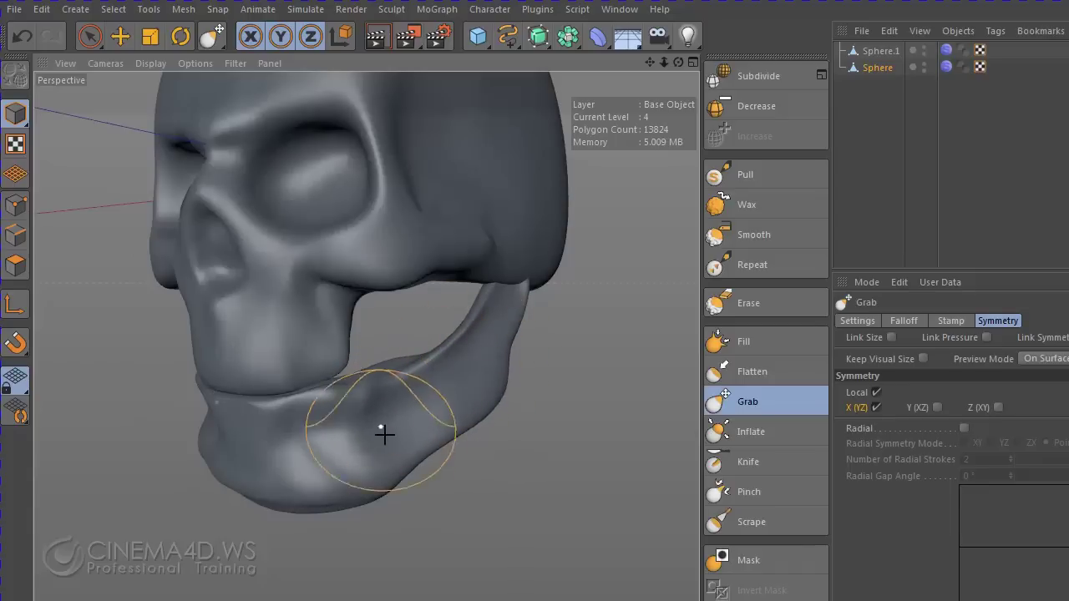
mouse_move(357, 403)
left_mouse_down("alt")
mouse_move(523, 448)
mouse_move(367, 448)
mouse_move(298, 412)
left_mouse_up("alt")
mouse_move(461, 497)
left_mouse_down("alt")
mouse_move(479, 518)
mouse_move(365, 451)
left_mouse_up("alt")
mouse_move(521, 489)
left_mouse_down("alt")
mouse_move(472, 422)
mouse_move(487, 477)
mouse_move(437, 392)
left_mouse_up("alt")
- Enlarge the bulge behind the chin with a bigger Grab brush
middle_click_drag(393, 378, 455, 384)
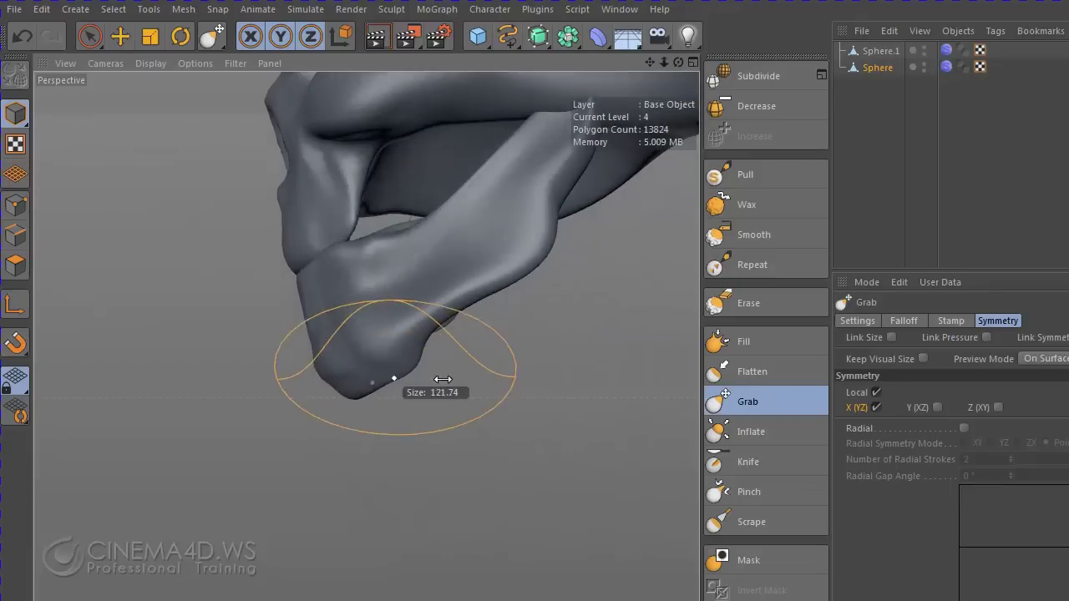
mouse_move(393, 350)
left_mouse_down()
mouse_move(382, 374)
mouse_move(357, 372)
left_mouse_up()
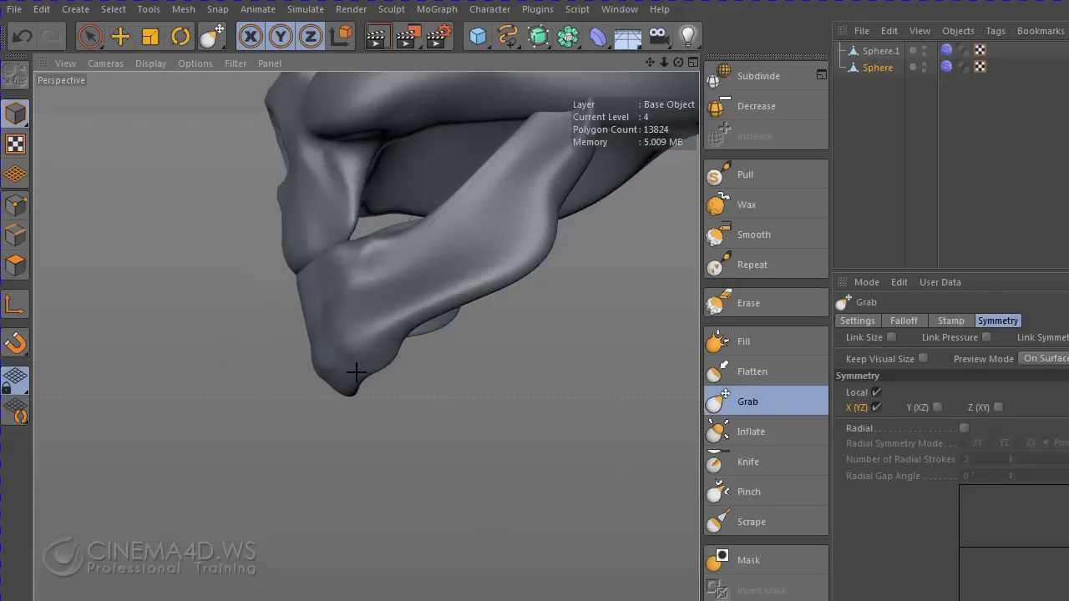
middle_click_drag(376, 359, 347, 359)
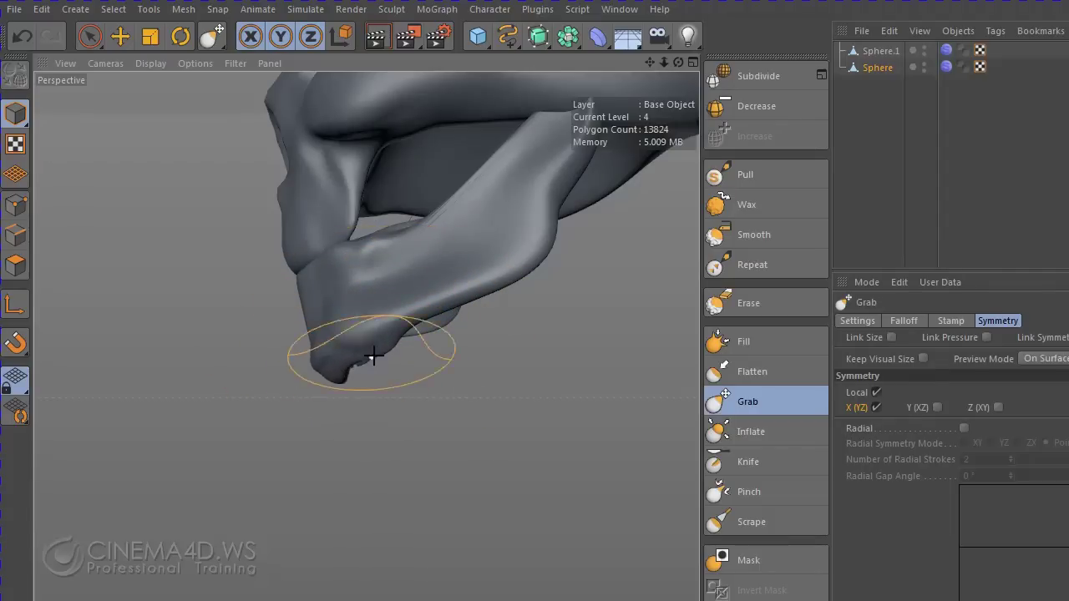
mouse_move(397, 397)
left_mouse_down("alt")
mouse_move(436, 409)
mouse_move(472, 441)
mouse_move(771, 401)
mouse_move(680, 393)
mouse_move(666, 449)
mouse_move(648, 452)
mouse_move(626, 418)
mouse_move(607, 418)
mouse_move(670, 419)
left_mouse_up("alt")
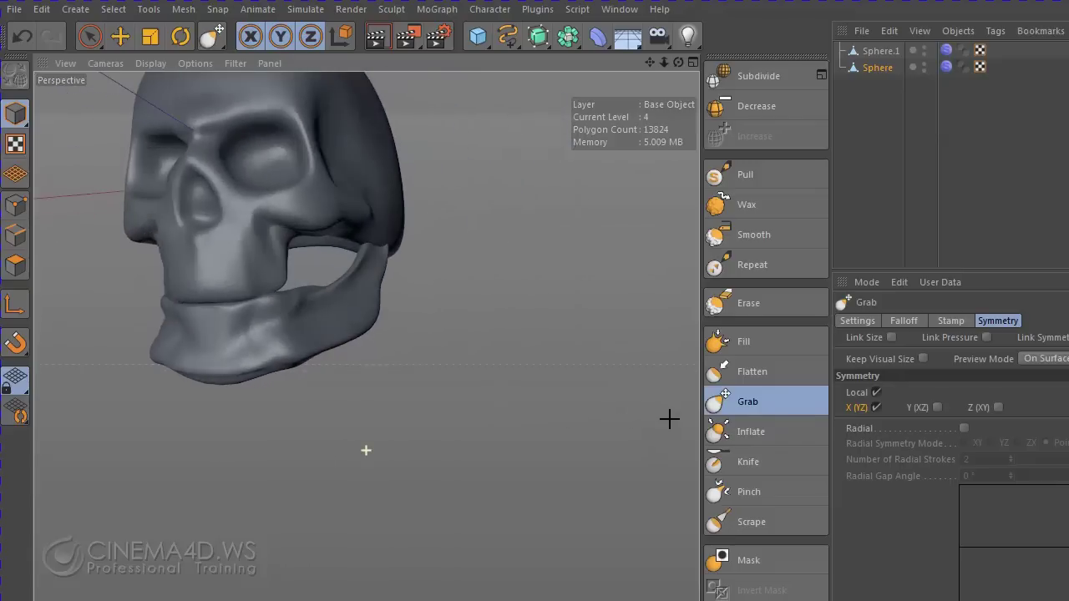
- Frame the skull from the front and enlarge the Grab brush radius
left_click_drag(546, 394, 610, 416, "alt")
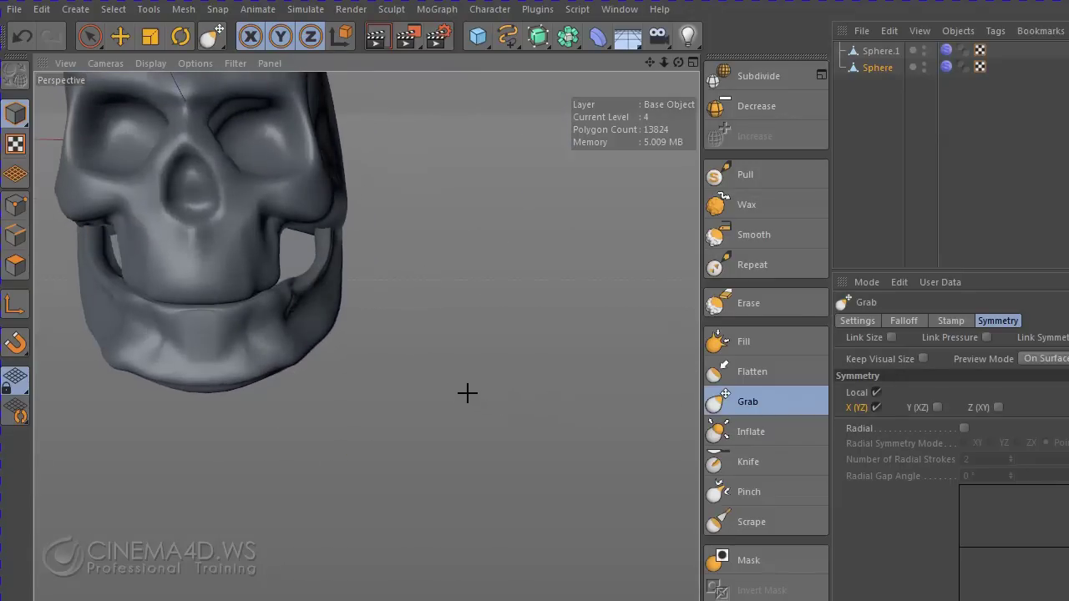
middle_click_drag(467, 393, 593, 453, "alt")
left_click_drag(594, 453, 522, 459, "alt")
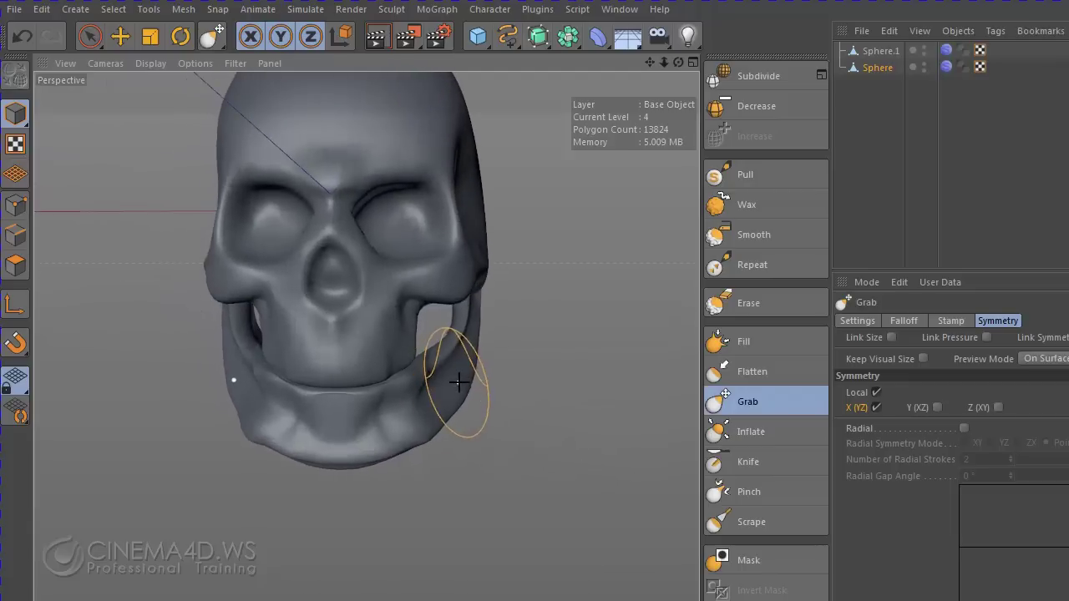
middle_click_drag(458, 381, 516, 387)
left_click_drag(515, 387, 451, 376, "alt")
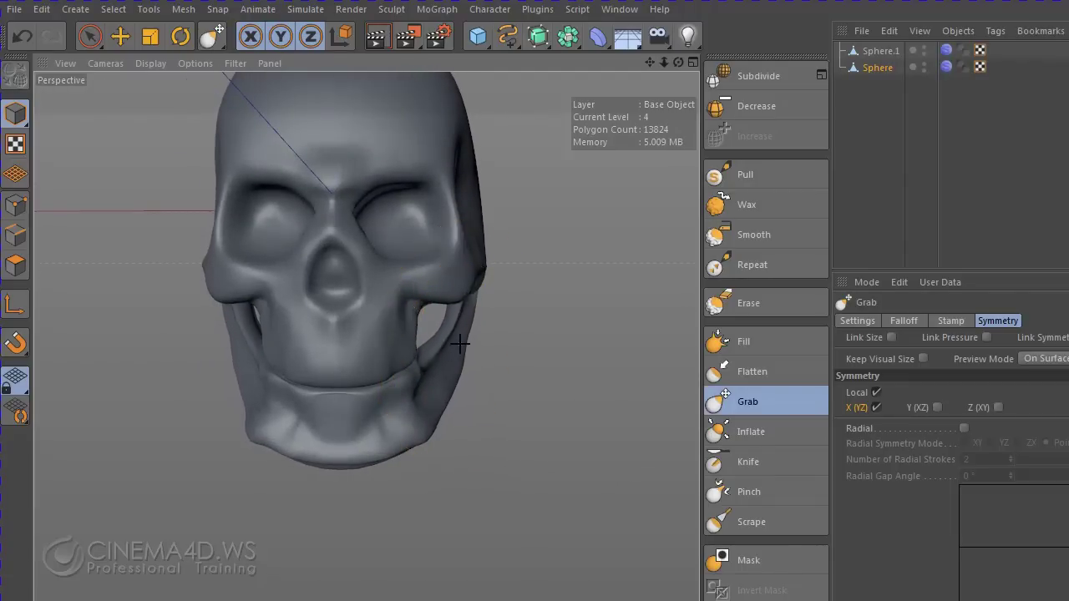
- Shrink the Grab brush and pull the jaw's rear ramus downward into shape
mouse_move(523, 365)
left_mouse_down("alt")
mouse_move(354, 353)
mouse_move(423, 332)
left_mouse_up("alt")
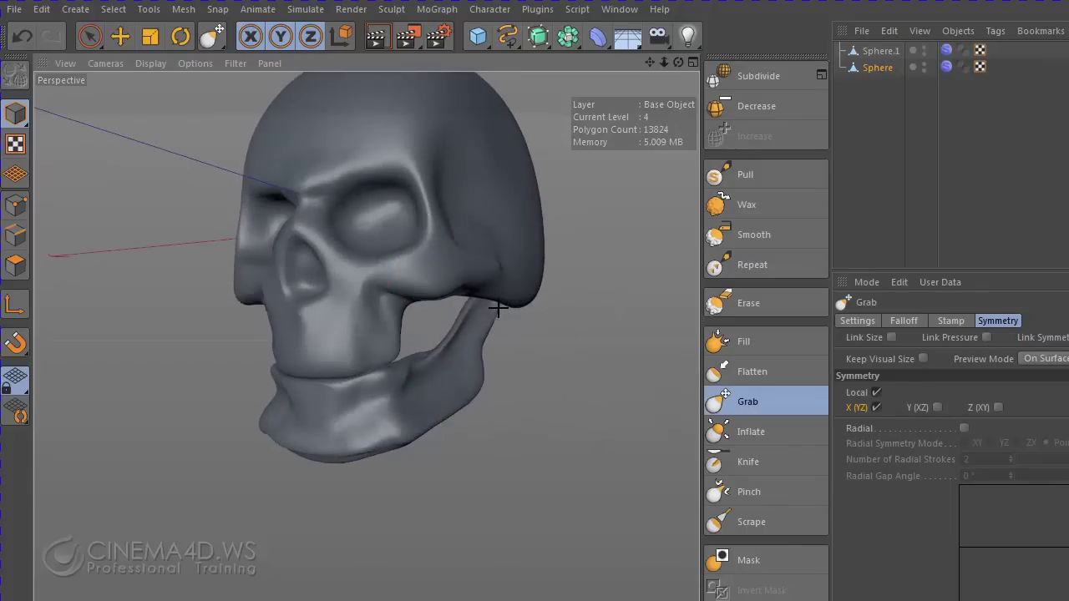
left_click_drag(547, 375, 393, 402, "alt")
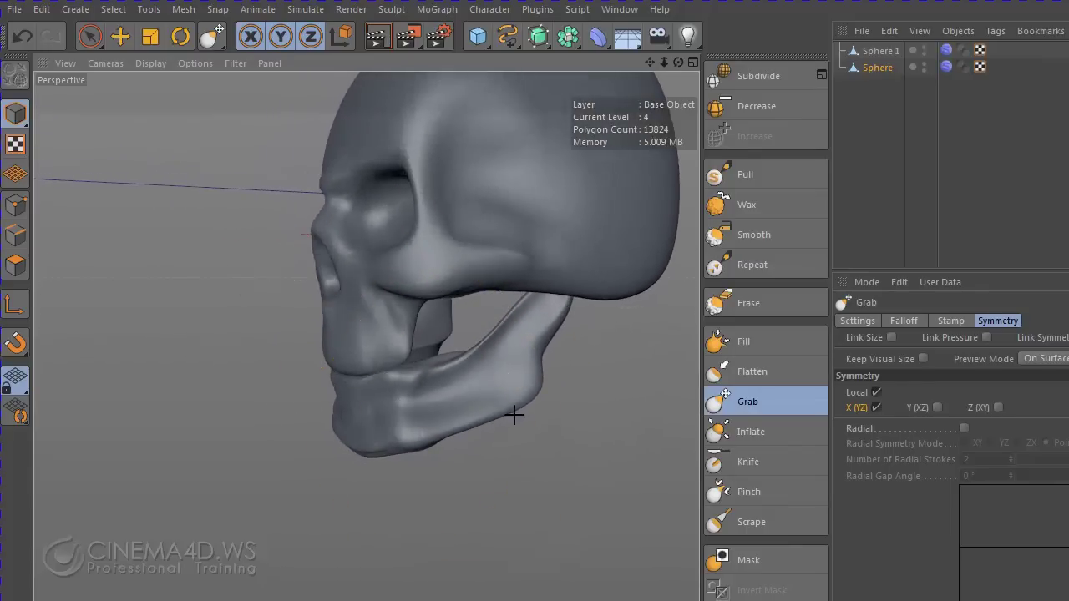
mouse_move(530, 325)
middle_mouse_down()
mouse_move(519, 338)
mouse_move(530, 305)
middle_mouse_up()
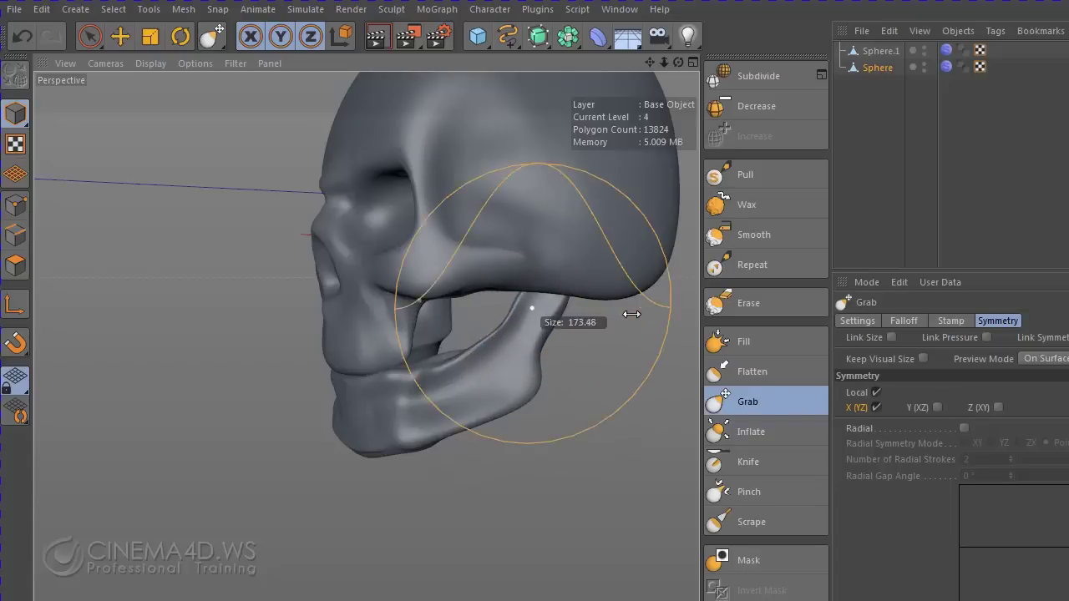
middle_click_drag(530, 356, 527, 351)
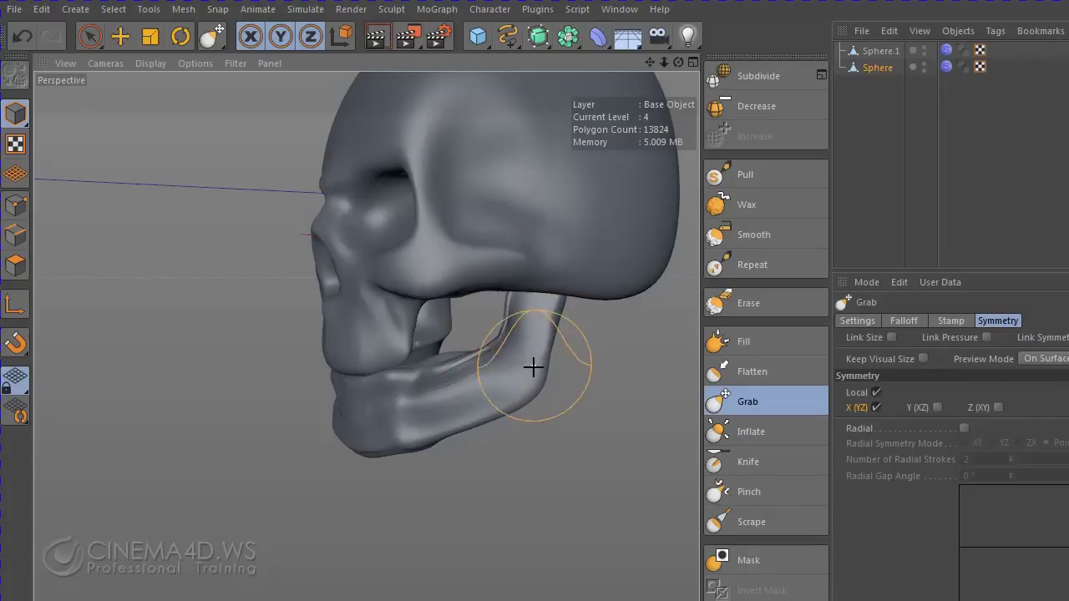
left_click_drag(533, 366, 535, 391)
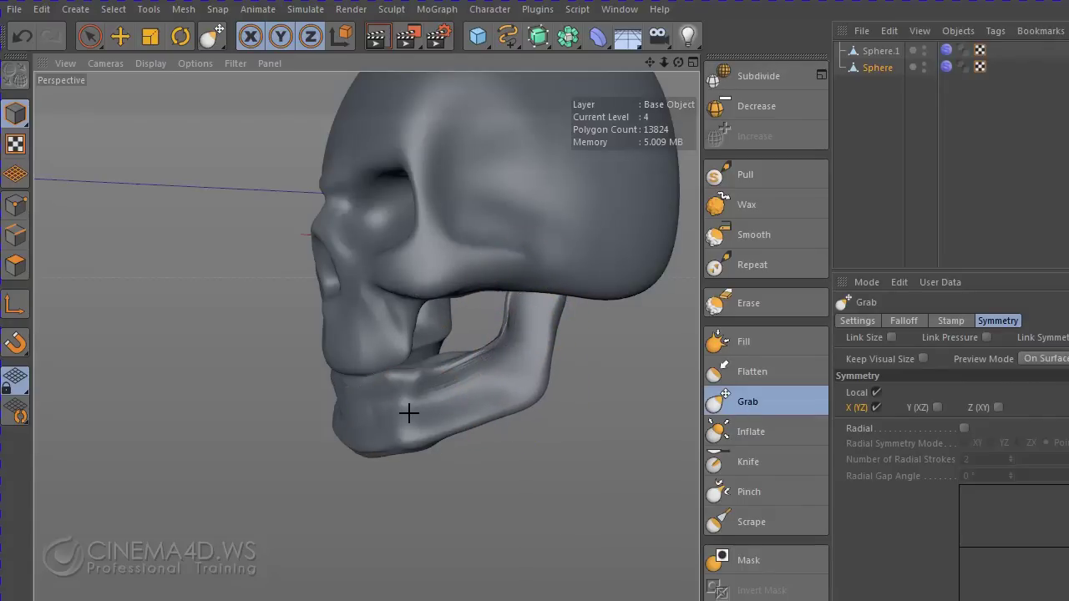
- Pull the lower jaw contour inward from a front-left view, then frame the whole skull
mouse_move(540, 451)
left_mouse_down("alt")
mouse_move(654, 433)
mouse_move(580, 406)
mouse_move(780, 437)
mouse_move(588, 440)
mouse_move(571, 410)
mouse_move(526, 396)
left_mouse_up("alt")
scroll(525, 401, "up", 5)
scroll(410, 390, "up", 2)
scroll(410, 389, "up", 2)
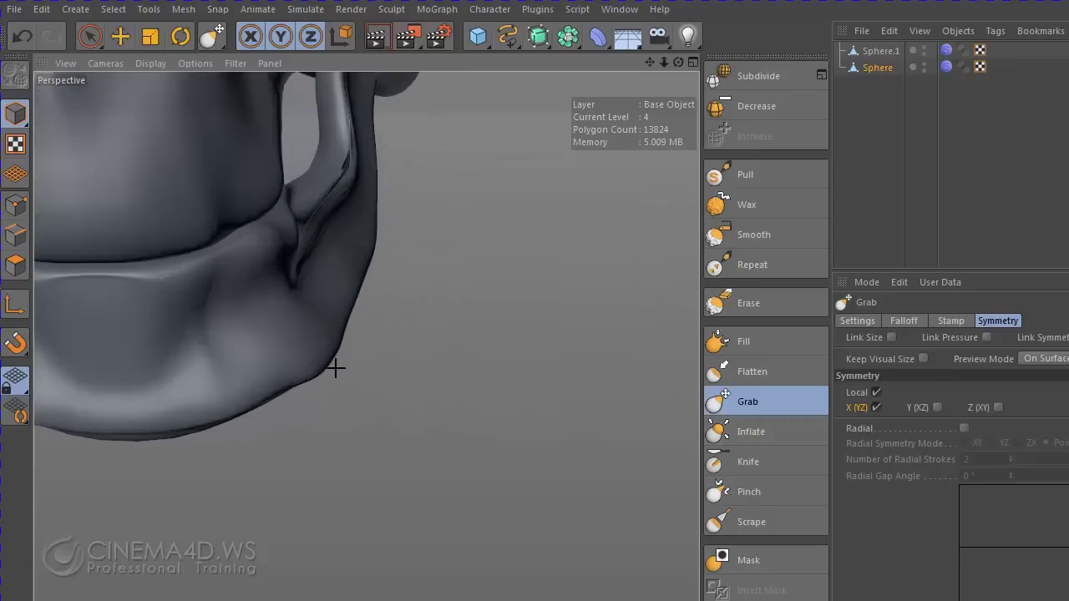
left_click_drag(310, 359, 346, 313)
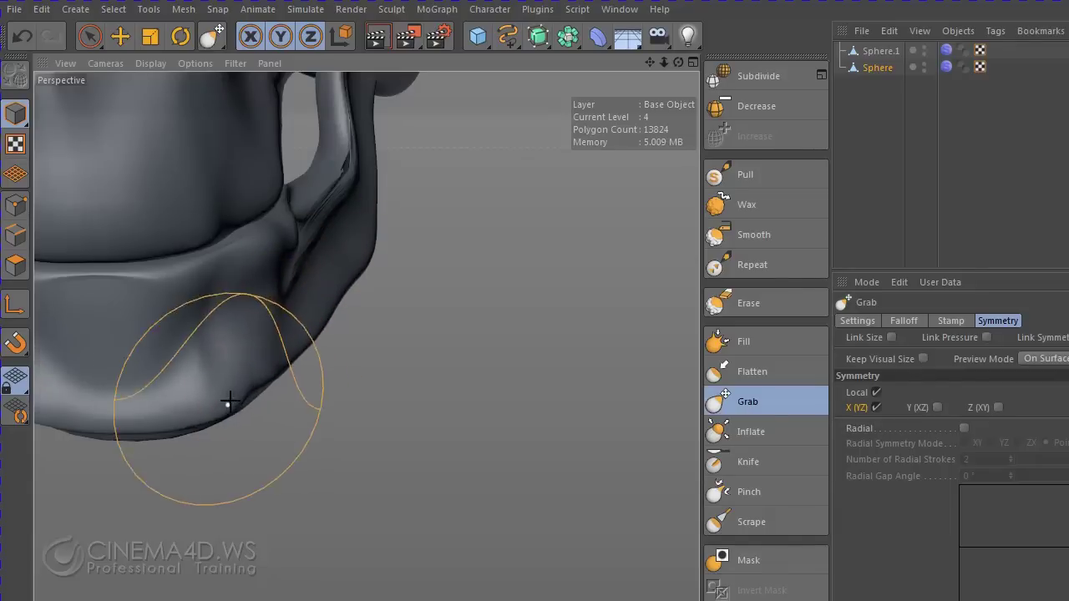
scroll(343, 427, "down", 5)
mouse_move(343, 427)
left_mouse_down("alt")
mouse_move(514, 291)
mouse_move(568, 303)
mouse_move(179, 317)
mouse_move(218, 377)
mouse_move(289, 375)
mouse_move(254, 378)
left_mouse_up("alt")
mouse_move(468, 330)
left_mouse_down("alt")
mouse_move(477, 315)
mouse_move(799, 232)
left_mouse_up("alt")
- On Sphere.1, use a Grab brush of about 129 to round out the back of the cranium
left_click(880, 51)
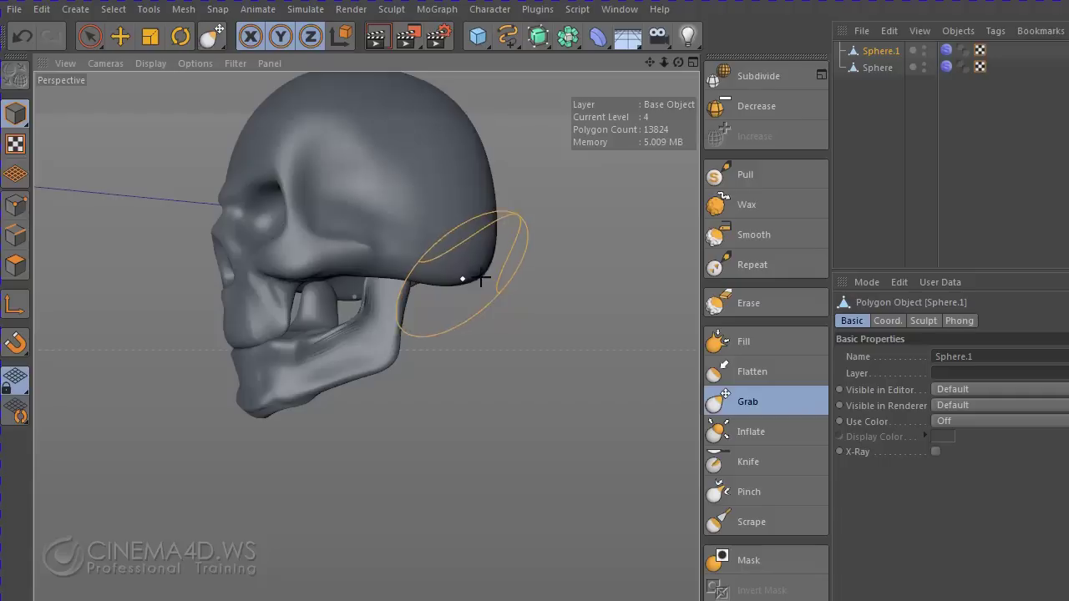
middle_click_drag(475, 276, 520, 276)
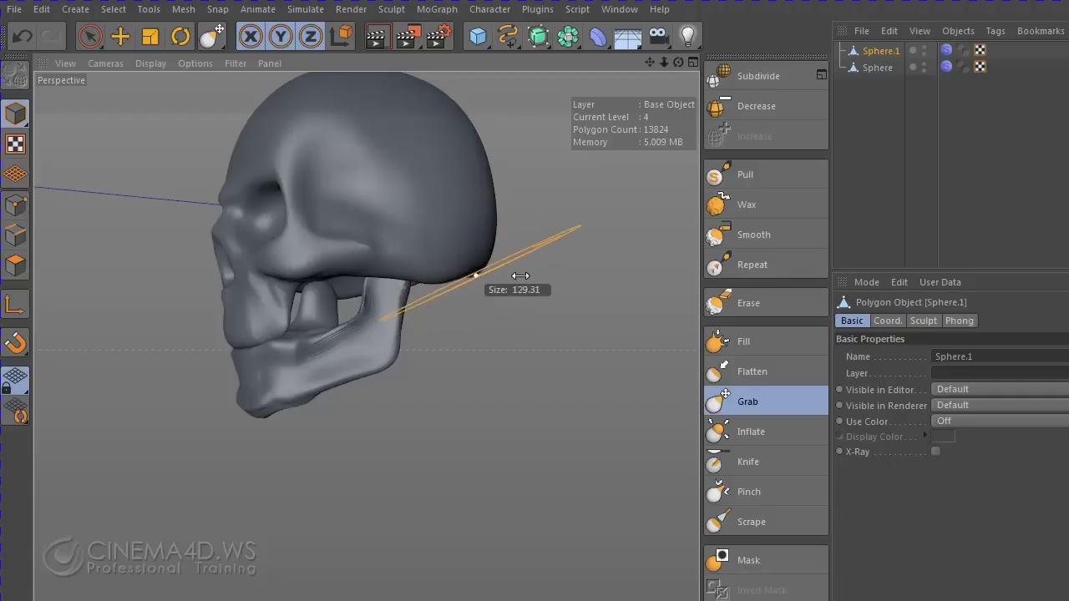
mouse_move(492, 260)
left_mouse_down()
mouse_move(463, 242)
mouse_move(477, 276)
left_mouse_up()
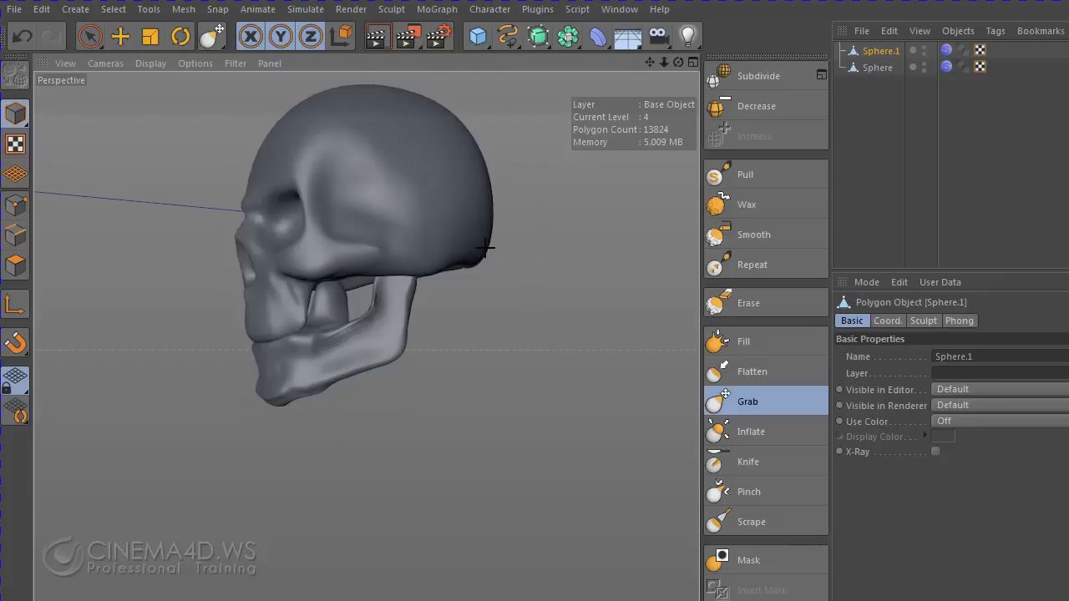
left_click_drag(472, 188, 475, 182)
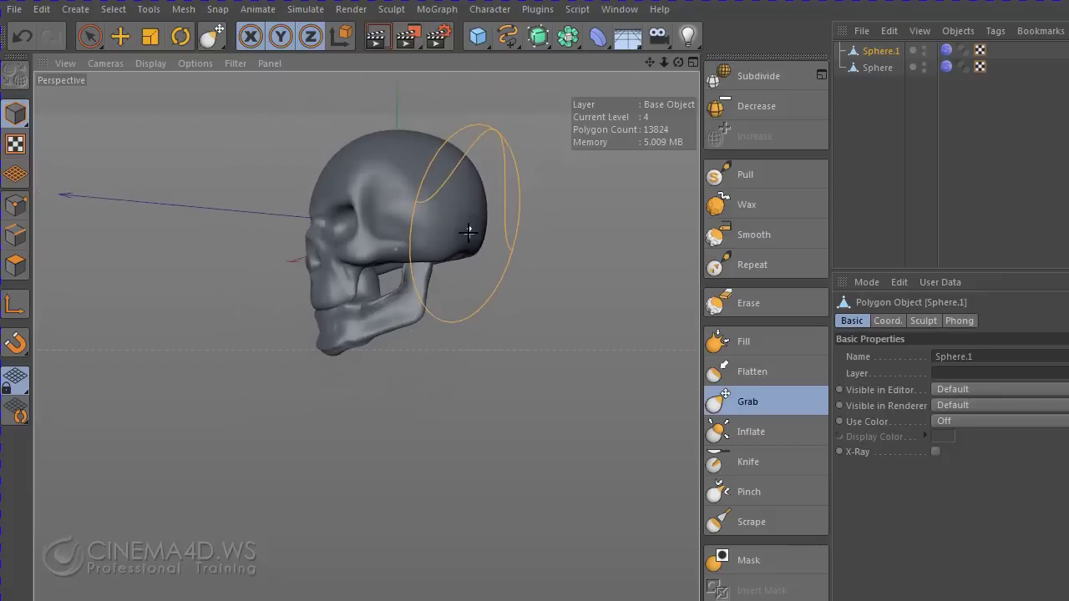
mouse_move(466, 226)
left_mouse_down("alt")
mouse_move(628, 299)
mouse_move(477, 308)
mouse_move(482, 320)
left_mouse_up("alt")
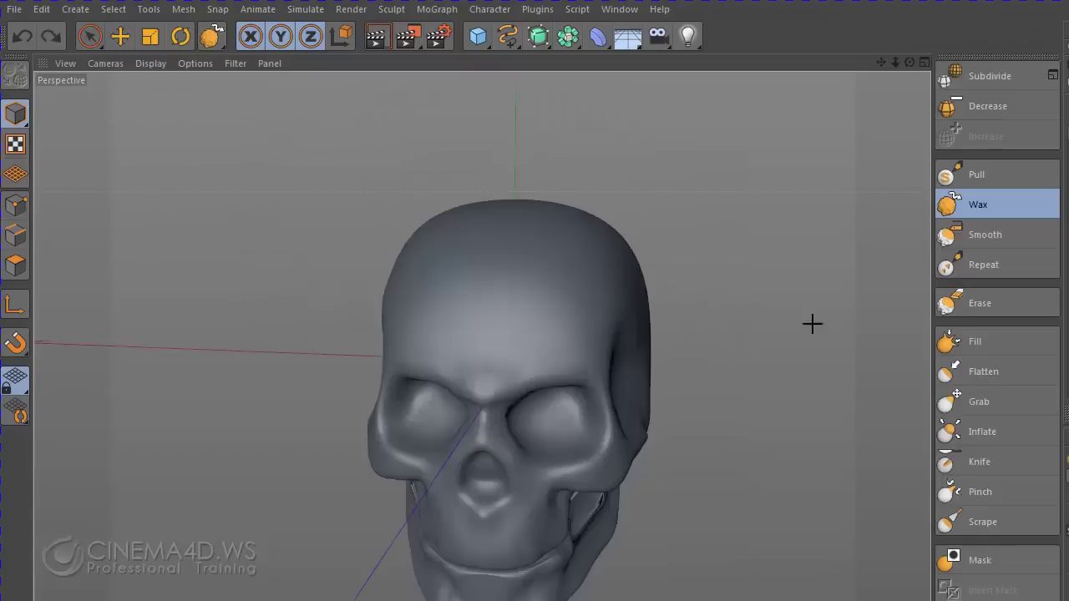
- Switch to the Wax brush and subdivide the skull from level 4 to level 6
left_click(1031, 205)
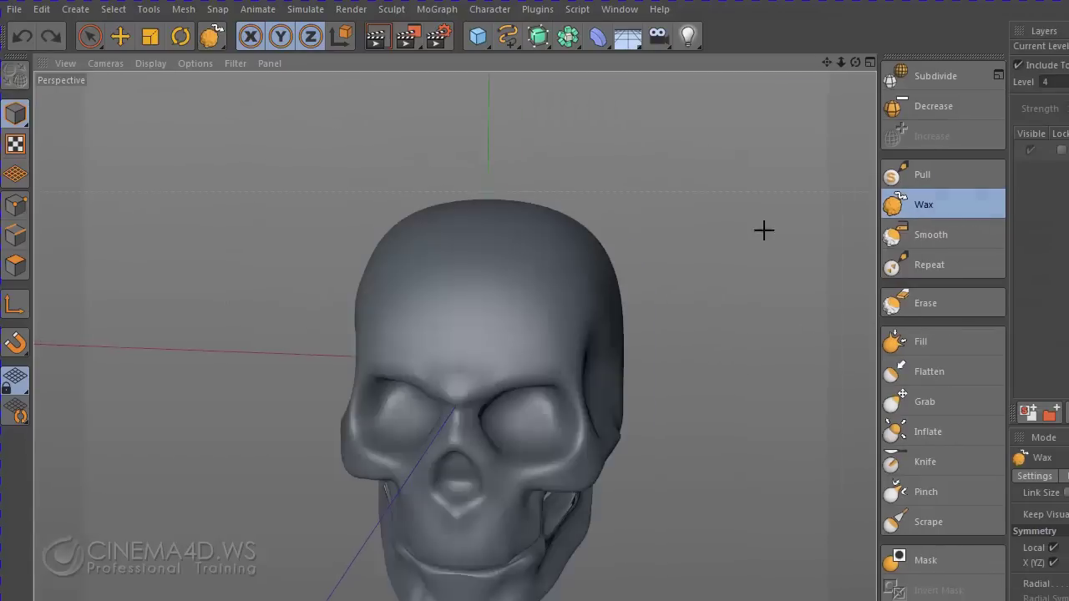
mouse_move(709, 447)
left_mouse_down("alt")
mouse_move(673, 362)
mouse_move(659, 380)
left_mouse_up("alt")
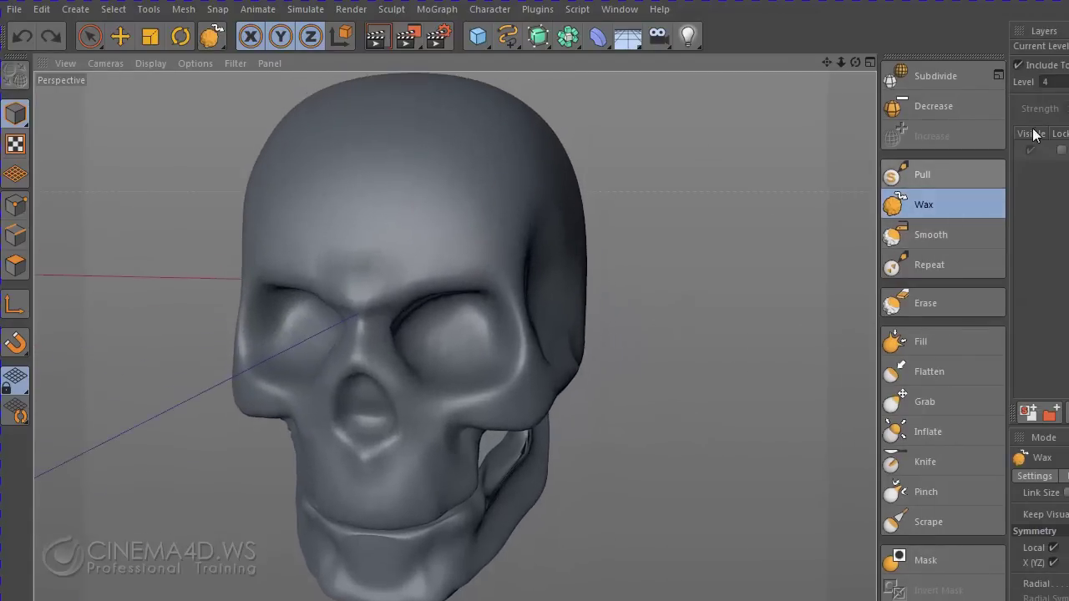
left_click(909, 74)
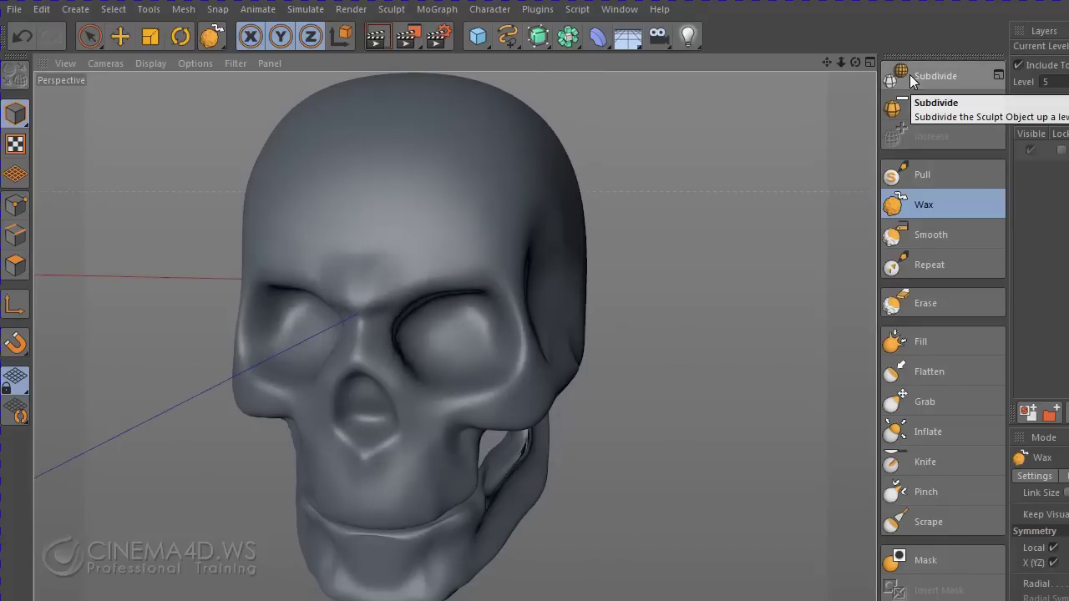
left_click(910, 74)
- Set the Wax brush to size 7.89 and pressure 11
scroll(355, 244, "up", 2)
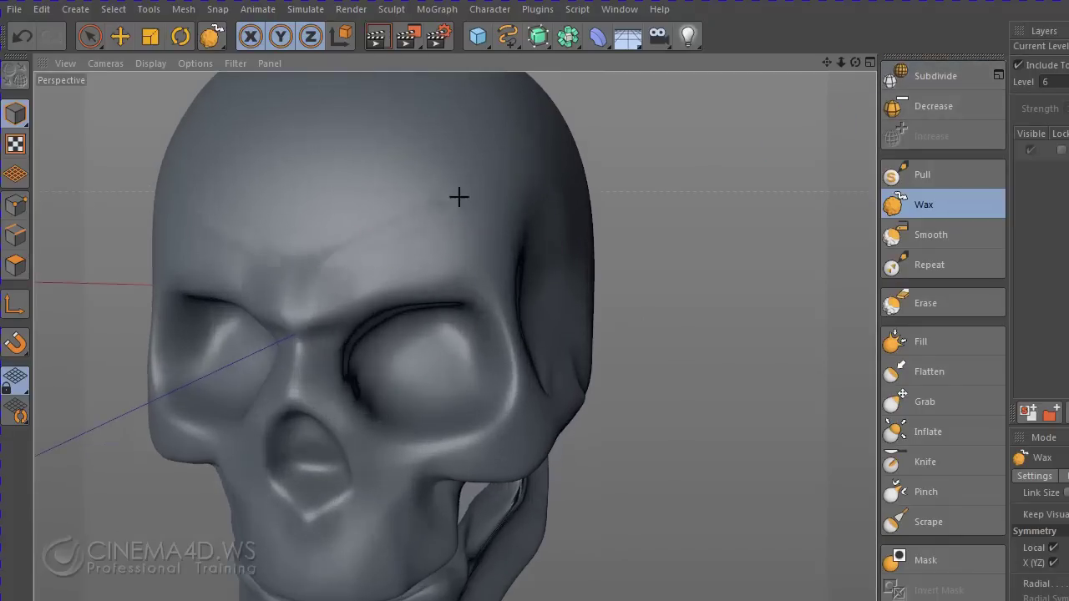
middle_click_drag(423, 238, 423, 192)
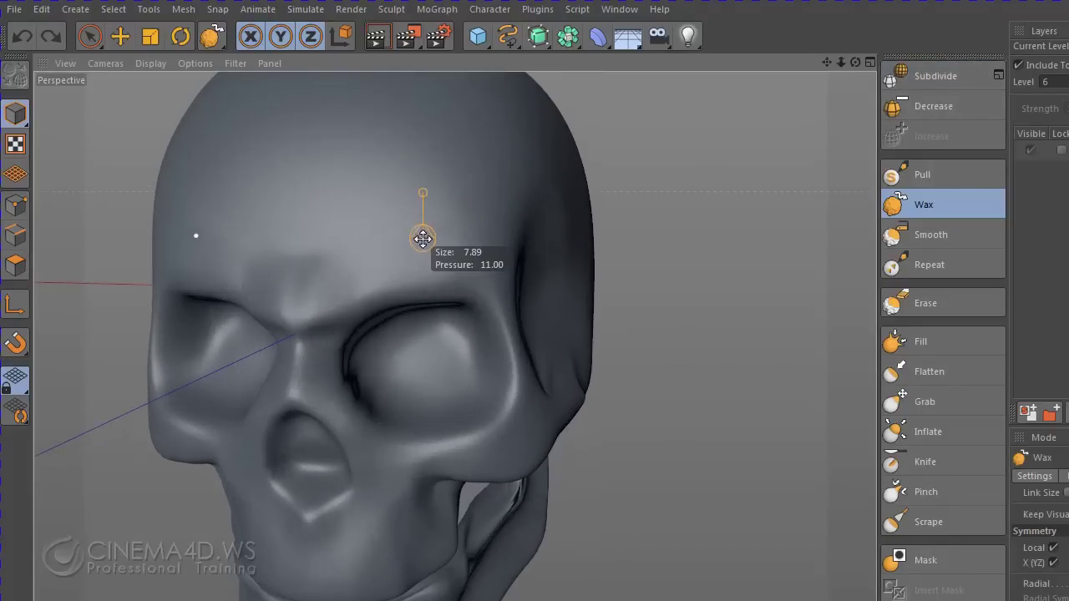
middle_click_drag(423, 241, 423, 244)
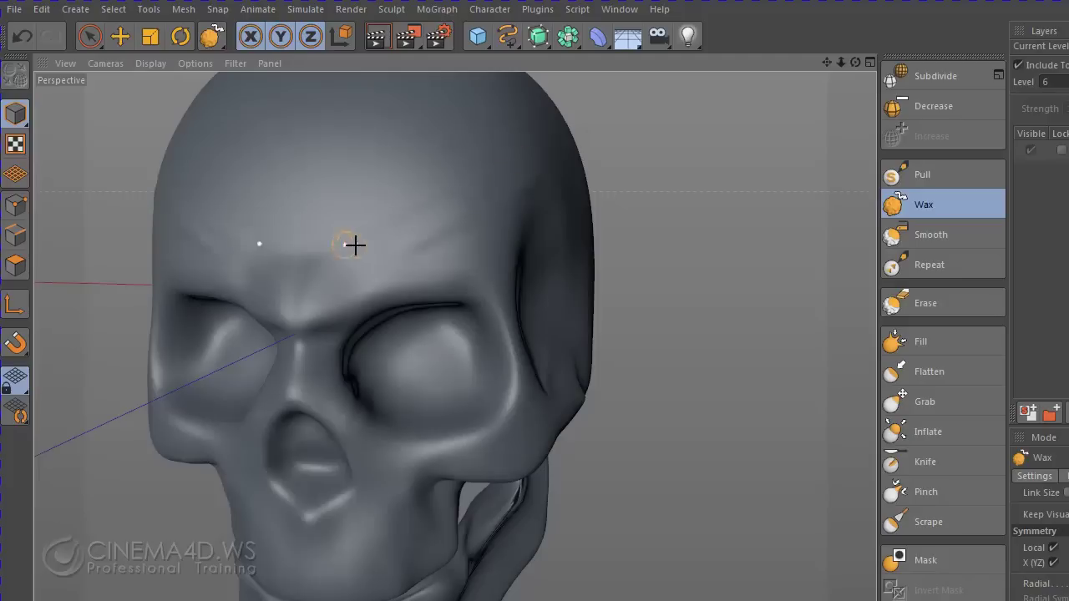
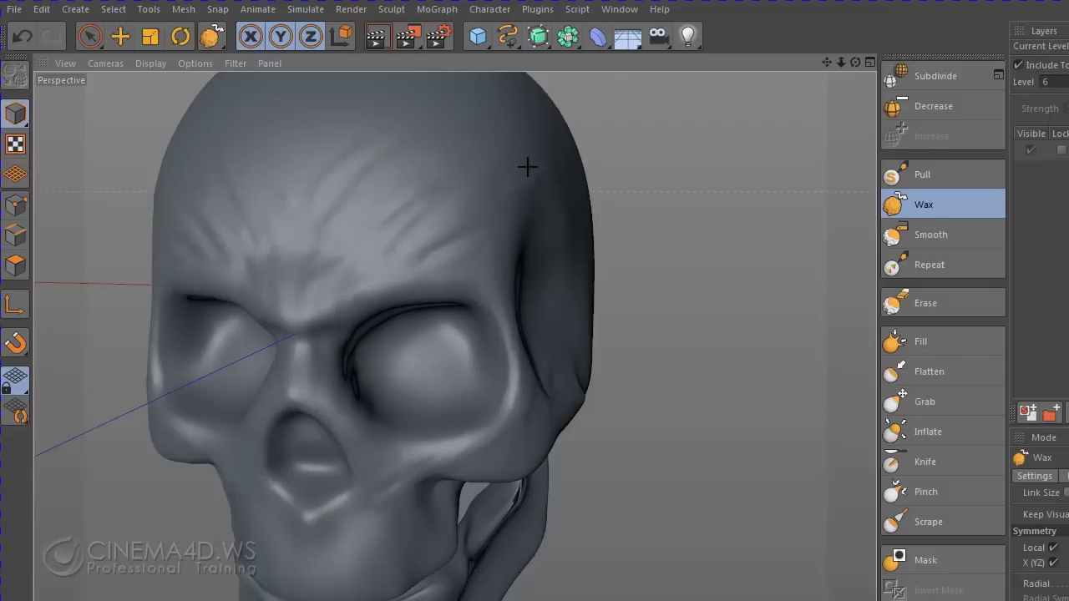
- Paint Wax wrinkle streaks across the forehead, the left cheek and the cheekbone below the eye socket
mouse_move(528, 164)
left_mouse_down("alt")
mouse_move(415, 275)
mouse_move(464, 221)
mouse_move(449, 212)
mouse_move(220, 275)
left_mouse_up("alt")
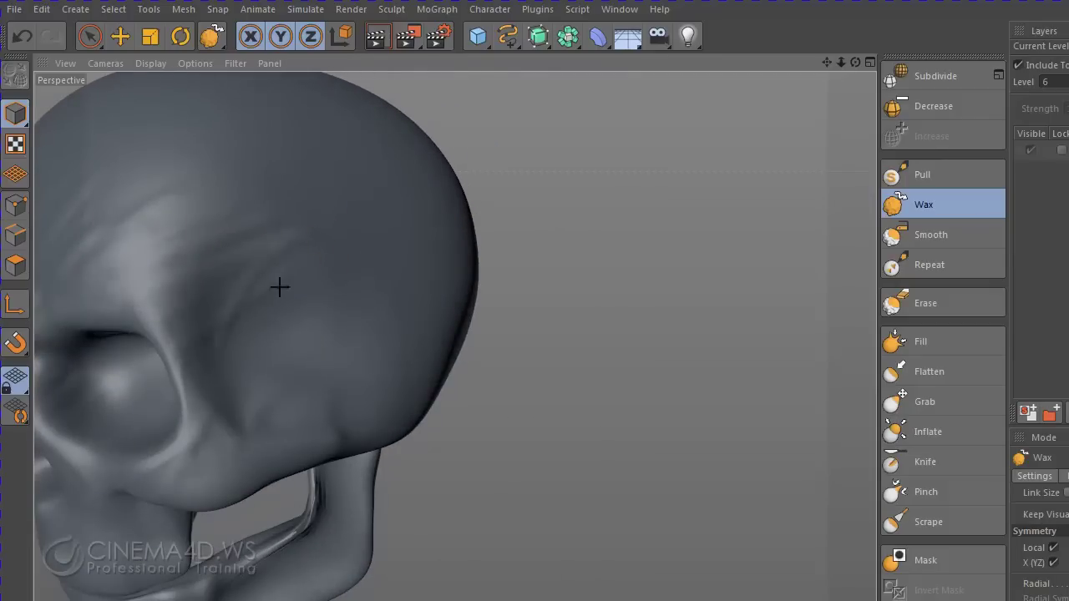
left_click_drag(387, 276, 389, 309)
left_click_drag(322, 304, 460, 205, "alt")
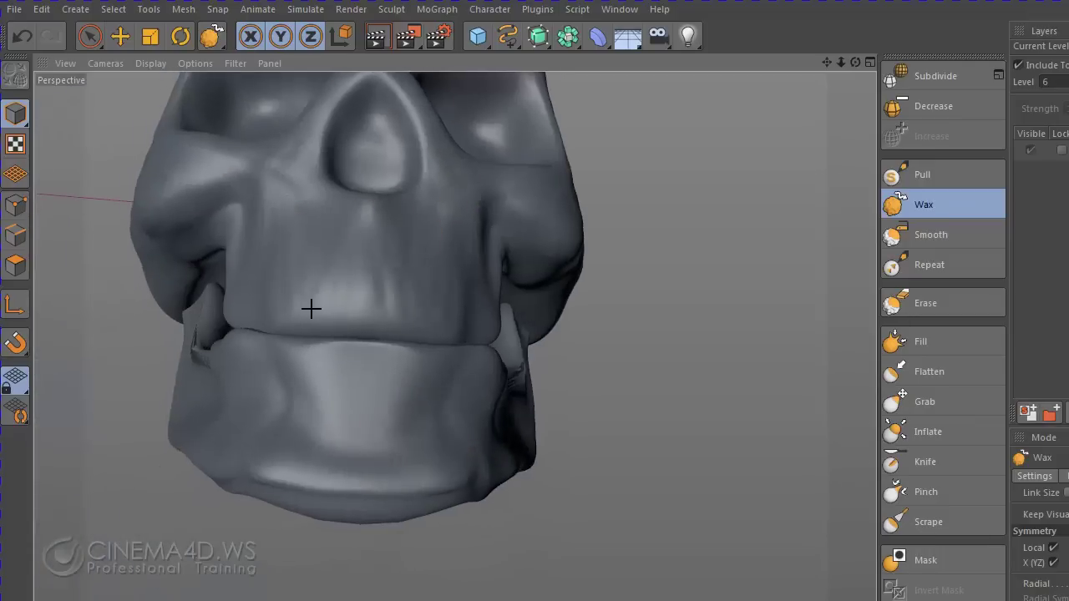
mouse_move(322, 178)
left_mouse_down()
mouse_move(282, 282)
mouse_move(303, 151)
mouse_move(256, 310)
mouse_move(293, 185)
left_mouse_up()
mouse_move(356, 229)
left_mouse_down("alt")
mouse_move(442, 270)
mouse_move(602, 406)
mouse_move(640, 320)
mouse_move(623, 440)
mouse_move(616, 289)
mouse_move(598, 300)
left_mouse_up("alt")
left_click_drag(508, 344, 531, 349)
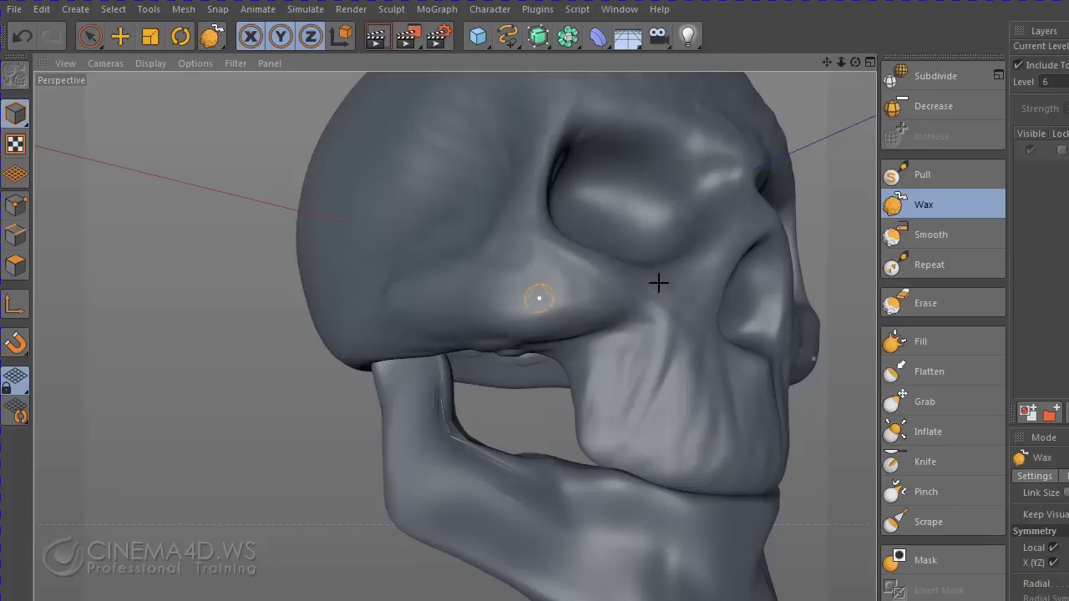
left_click_drag(591, 239, 526, 280)
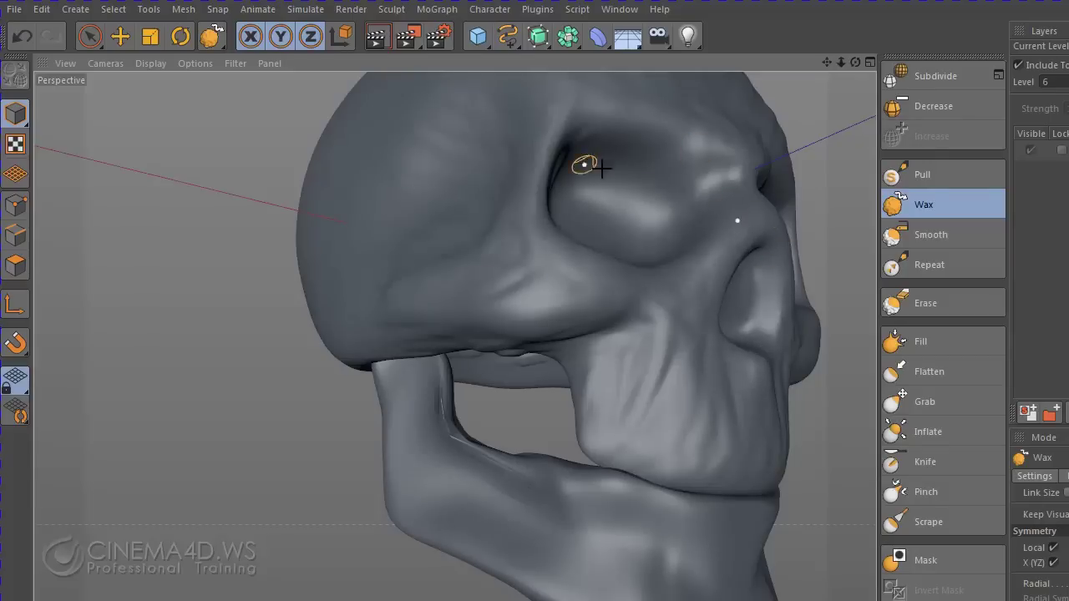
- Add wavy Wax wrinkle strokes over the lower back and rear of the cranium
mouse_move(730, 171)
left_mouse_down("alt")
mouse_move(601, 334)
mouse_move(636, 236)
left_mouse_up("alt")
scroll(636, 237, "down", 3)
scroll(701, 267, "down", 3)
mouse_move(701, 267)
left_mouse_down("alt")
mouse_move(707, 331)
mouse_move(657, 357)
mouse_move(575, 292)
left_mouse_up("alt")
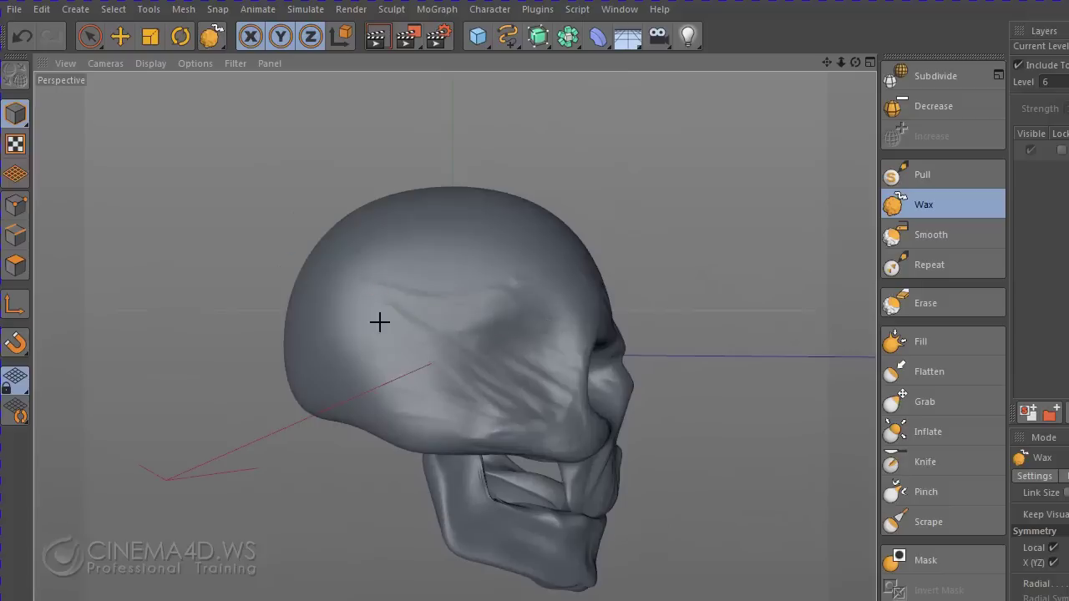
mouse_move(493, 336)
left_mouse_down("alt")
mouse_move(556, 384)
mouse_move(517, 342)
mouse_move(351, 234)
left_mouse_up("alt")
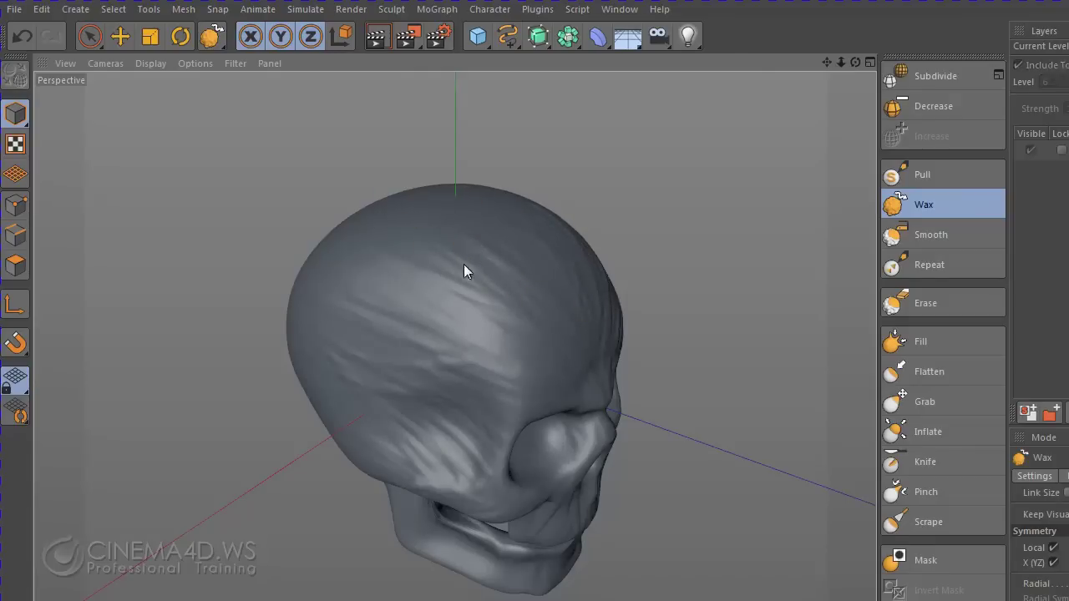
left_click_drag(398, 318, 596, 254, "alt")
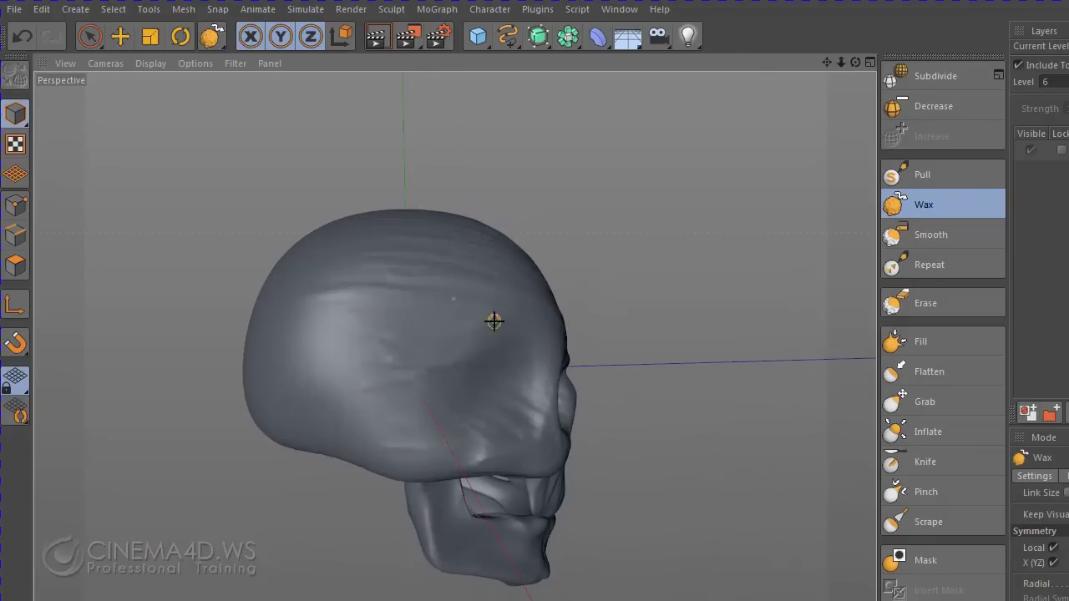
mouse_move(251, 366)
left_mouse_down()
mouse_move(451, 387)
mouse_move(276, 389)
mouse_move(479, 412)
mouse_move(294, 431)
mouse_move(432, 453)
mouse_move(356, 468)
mouse_move(475, 419)
left_mouse_up()
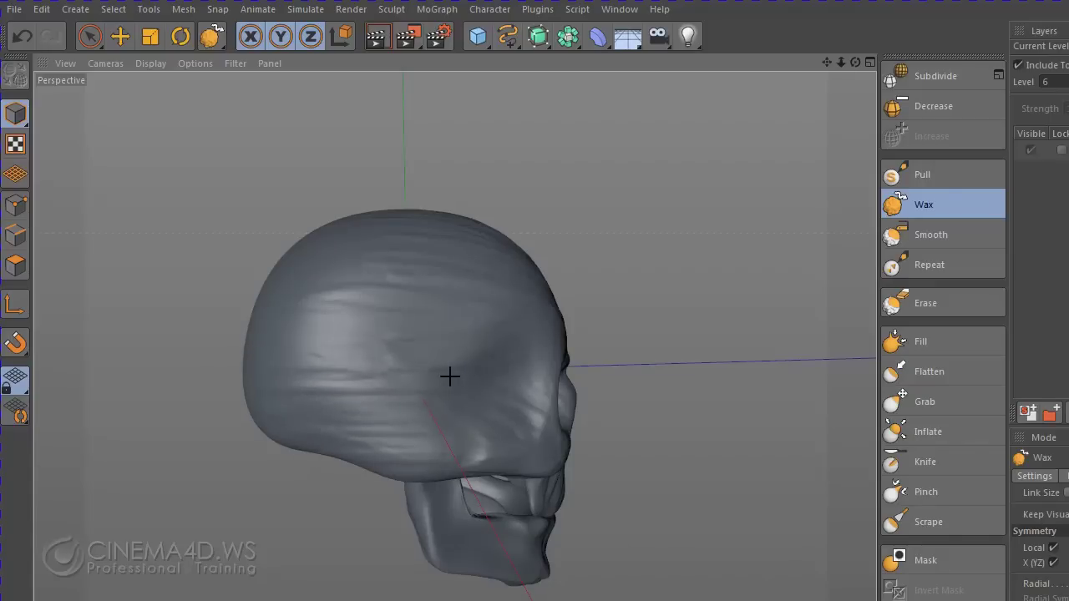
mouse_move(379, 348)
left_mouse_down("alt")
mouse_move(627, 281)
mouse_move(496, 356)
mouse_move(542, 234)
mouse_move(510, 413)
mouse_move(521, 358)
mouse_move(477, 466)
mouse_move(628, 358)
left_mouse_up("alt")
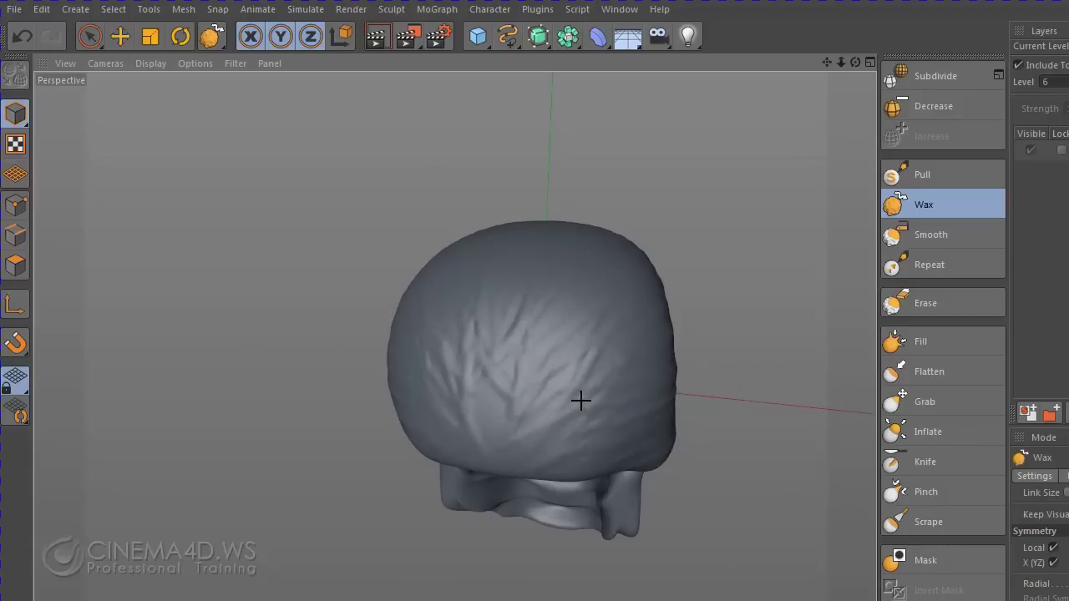
mouse_move(579, 401)
left_mouse_down()
mouse_move(532, 389)
mouse_move(602, 349)
mouse_move(522, 384)
mouse_move(540, 310)
mouse_move(480, 406)
left_mouse_up()
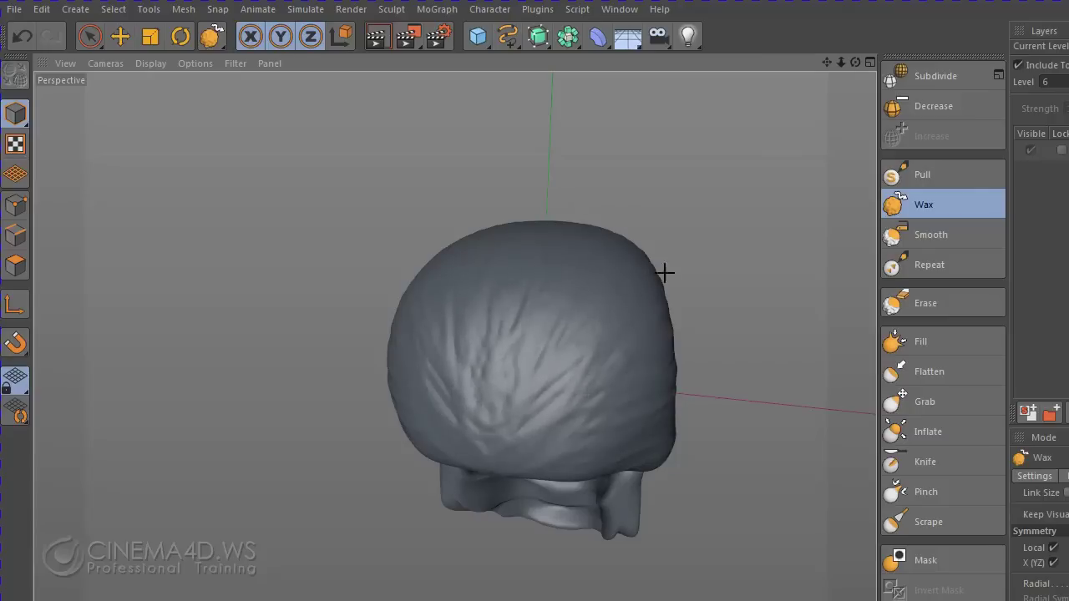
mouse_move(544, 460)
left_mouse_down("alt")
mouse_move(525, 411)
mouse_move(176, 291)
mouse_move(270, 326)
left_mouse_up("alt")
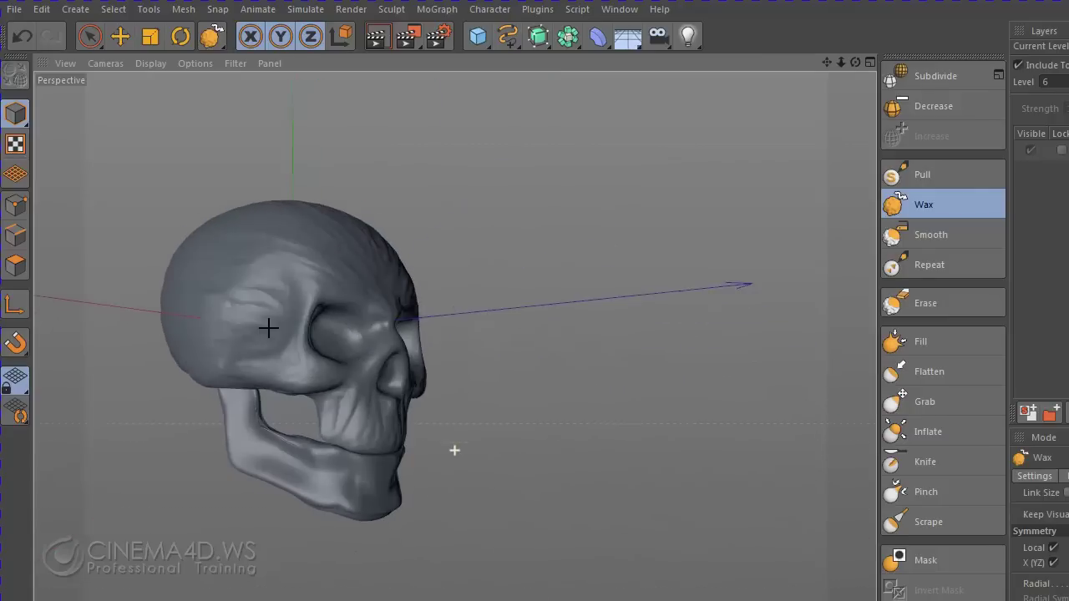
scroll(298, 363, "up", 2)
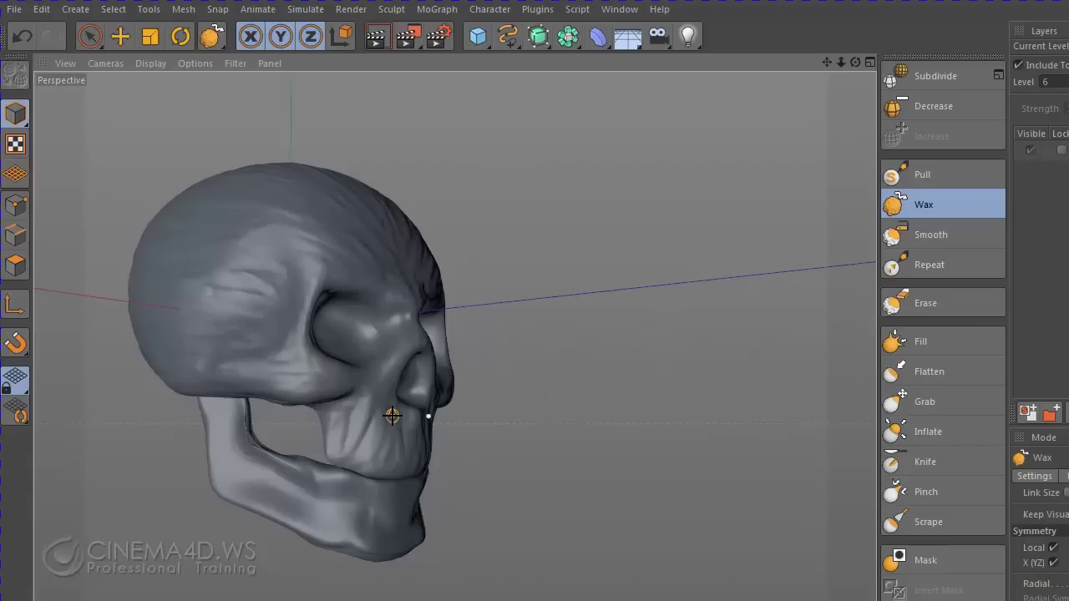
- Subdivide the Sphere skull mesh to sculpt level 6 (221184 polygons)
key("shift+F1")
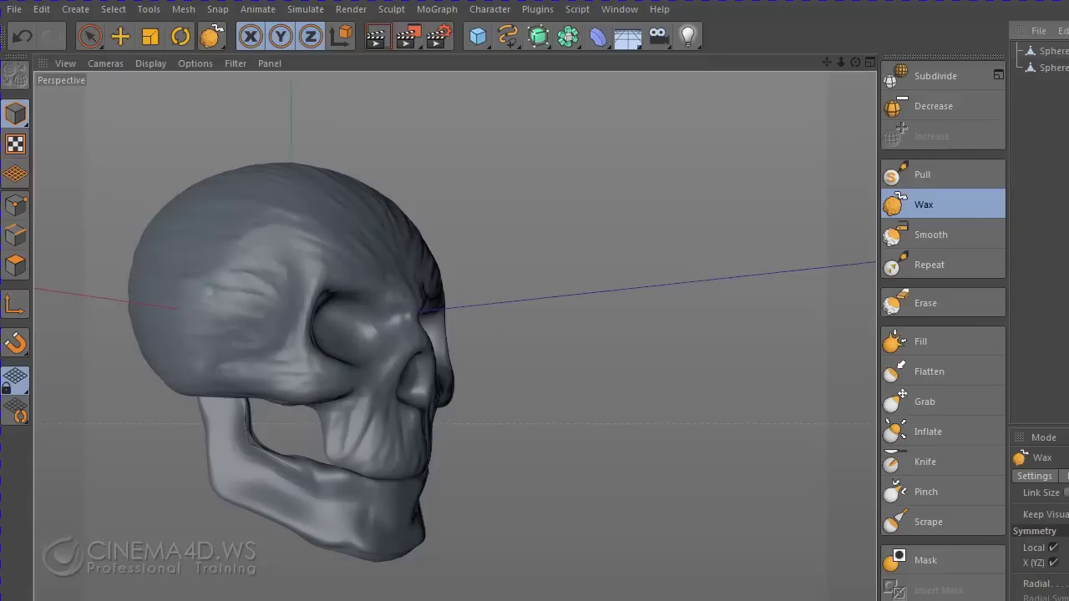
left_click(1047, 69)
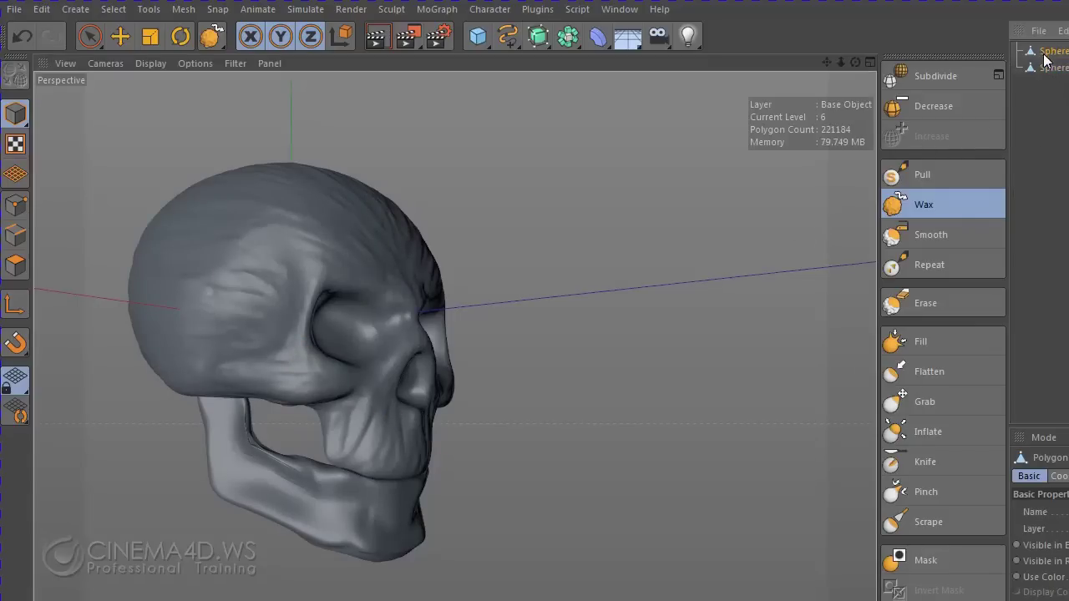
left_click(937, 77)
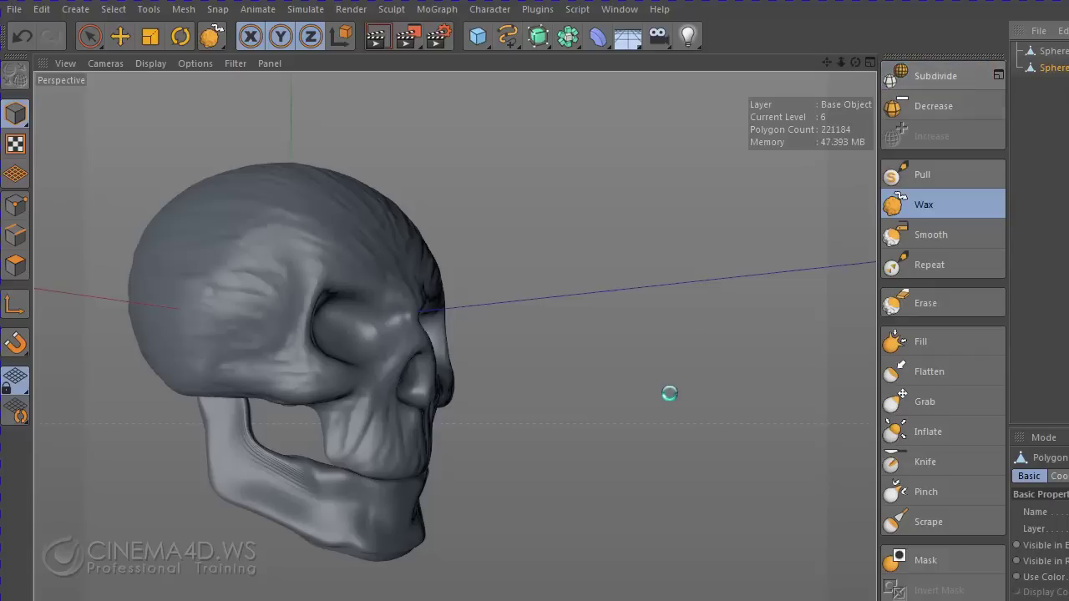
- Add Wax streaks and creases along the jaw
scroll(589, 406, "up", 3)
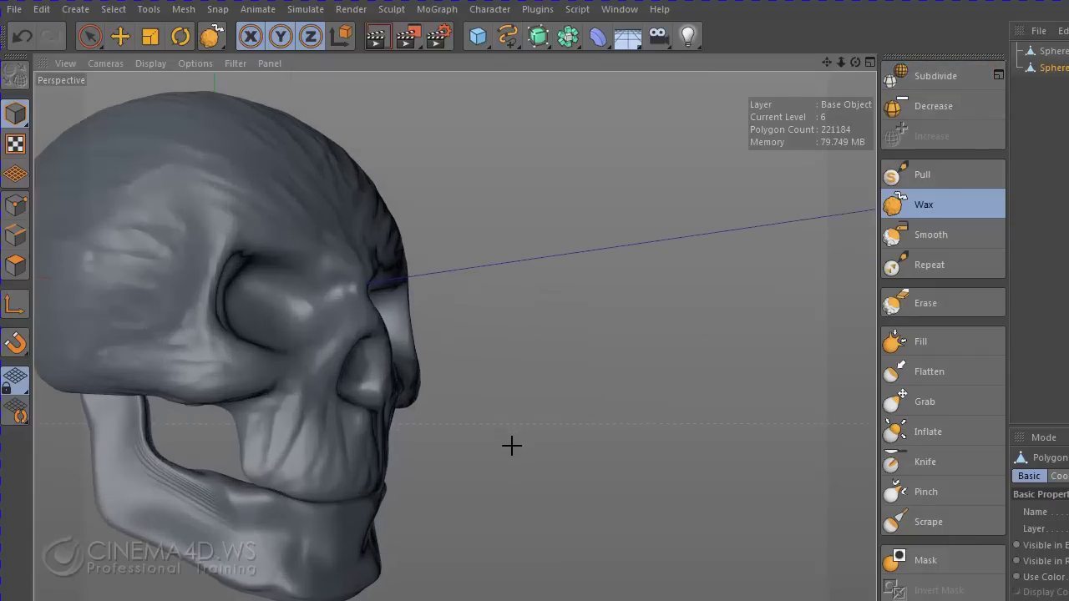
mouse_move(509, 443)
left_mouse_down("alt")
mouse_move(604, 379)
mouse_move(543, 412)
left_mouse_up("alt")
left_click_drag(192, 479, 265, 494)
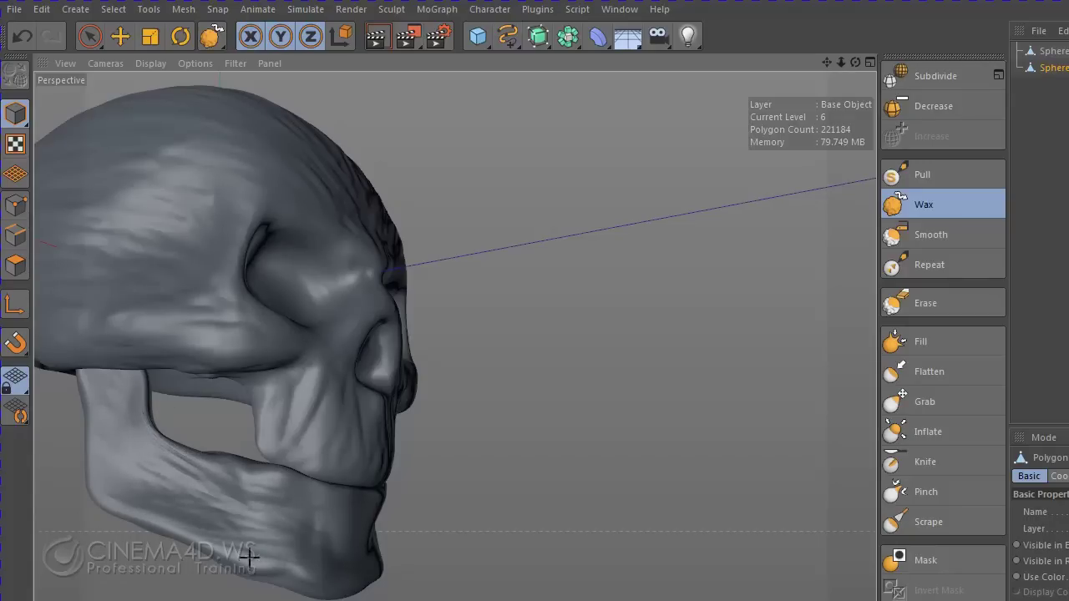
left_click_drag(116, 493, 282, 515)
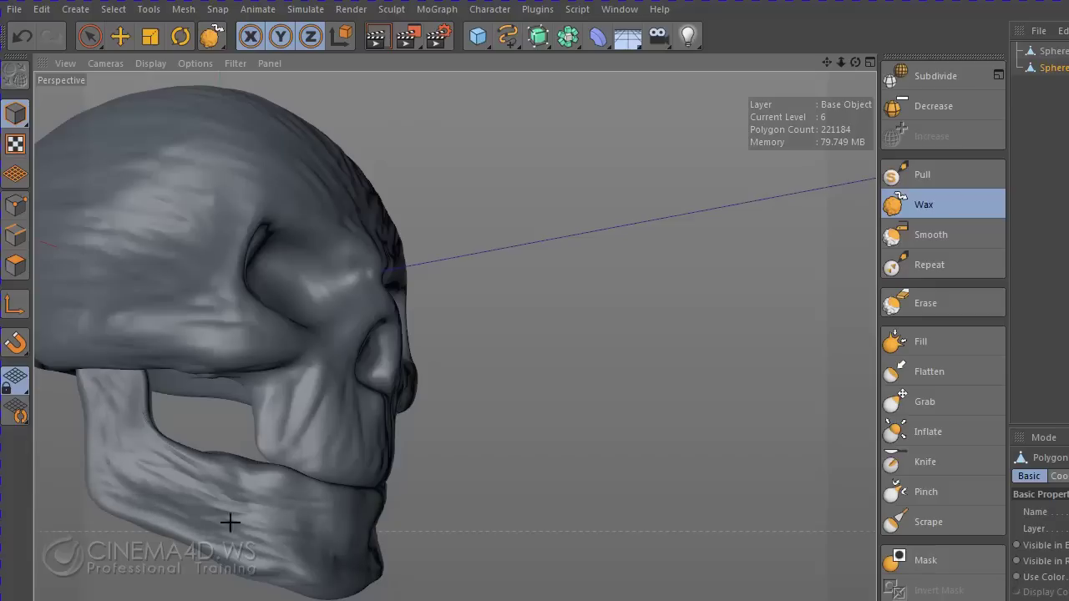
scroll(312, 584, "down", 5)
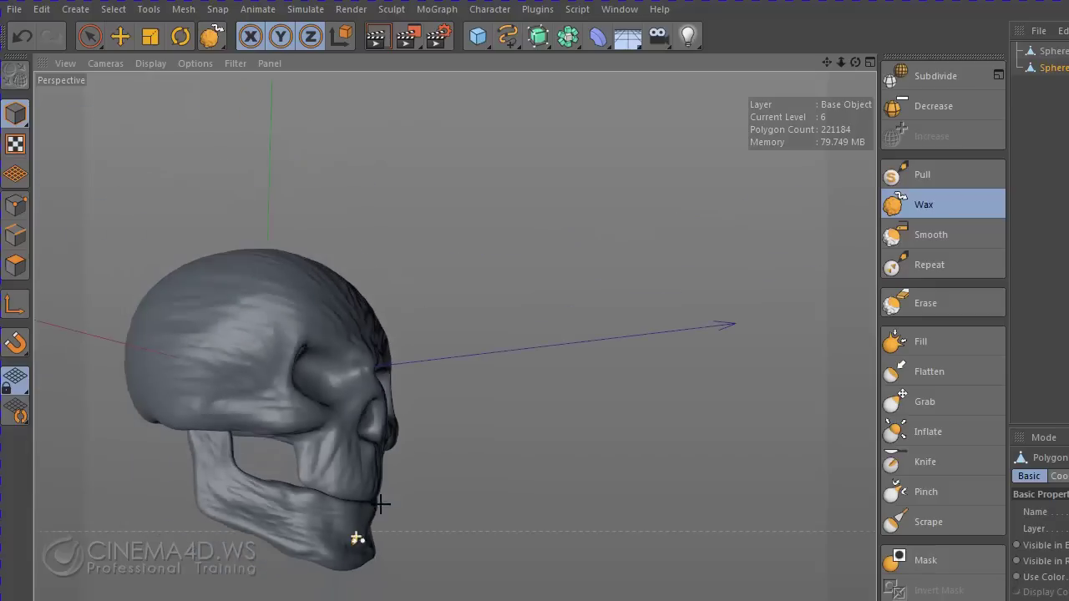
mouse_move(376, 506)
left_mouse_down("alt")
mouse_move(454, 448)
mouse_move(651, 491)
mouse_move(608, 505)
left_mouse_up("alt")
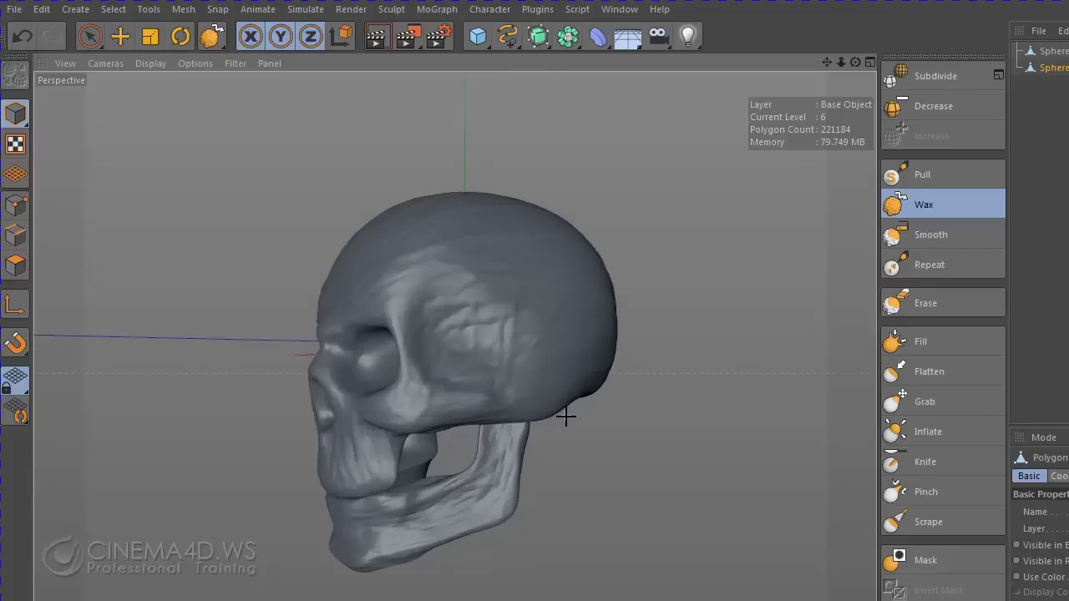
- Reselect the top Sphere, adjust Wax brush size and pressure, and streak below the cheekbone
right_click_drag(560, 322, 543, 400, "alt")
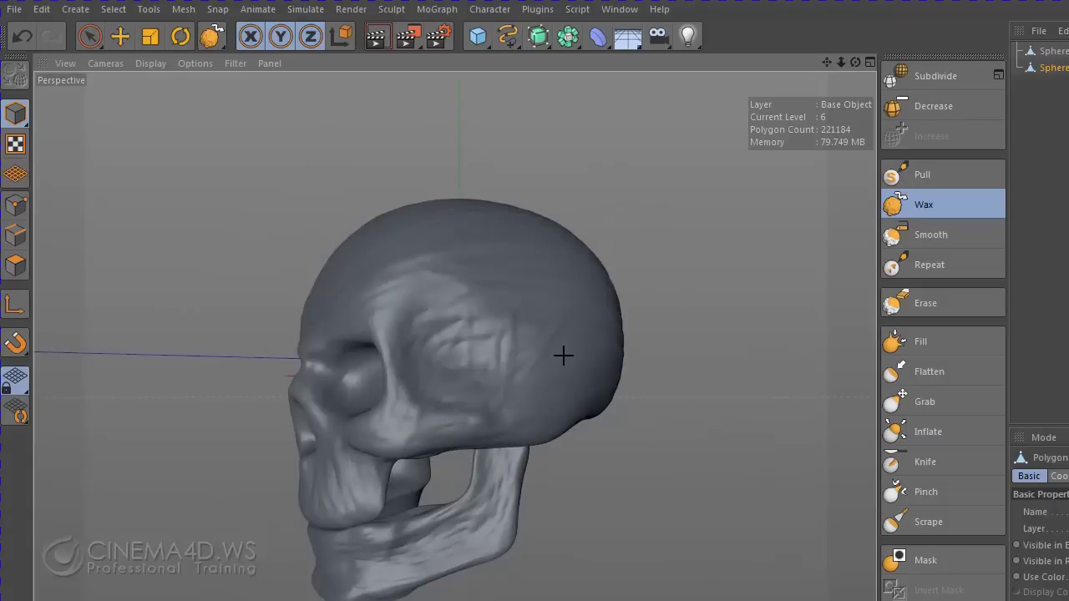
left_click(1056, 53)
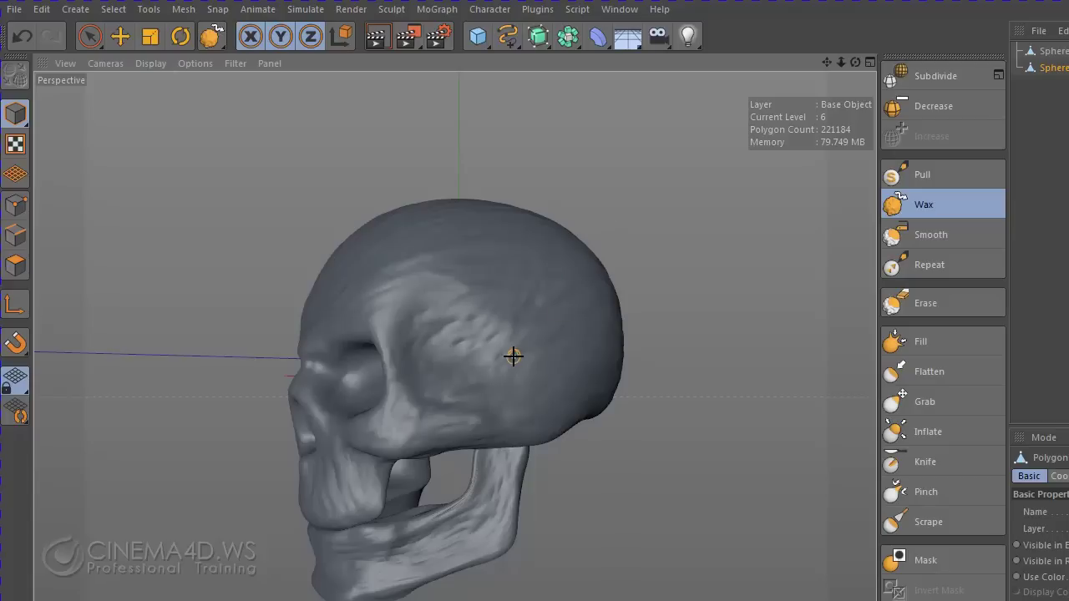
scroll(516, 359, "up", 1)
scroll(524, 367, "up", 1)
scroll(528, 370, "up", 1)
mouse_move(534, 372)
middle_mouse_down()
mouse_move(523, 355)
mouse_move(510, 357)
mouse_move(521, 346)
middle_mouse_up()
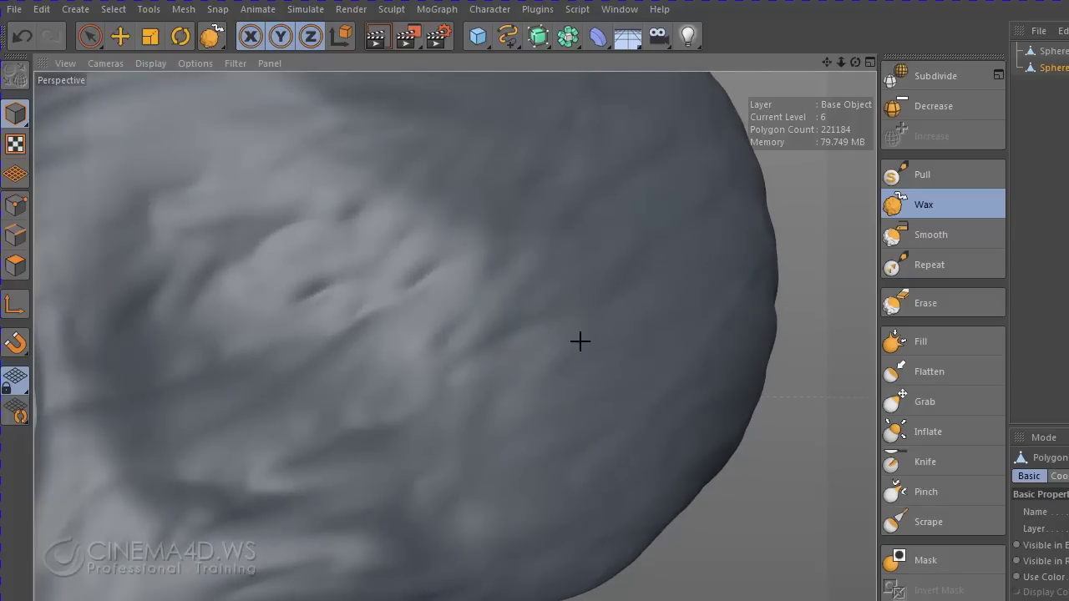
scroll(567, 378, "down", 2)
scroll(567, 377, "down", 3)
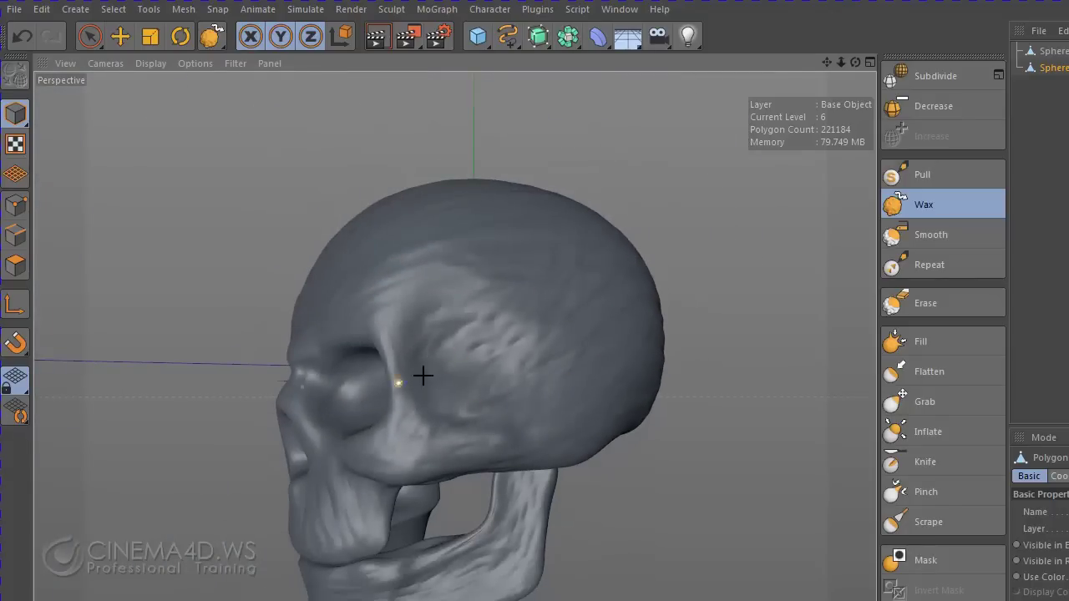
mouse_move(469, 461)
left_mouse_down()
mouse_move(312, 470)
mouse_move(506, 456)
mouse_move(450, 447)
left_mouse_up()
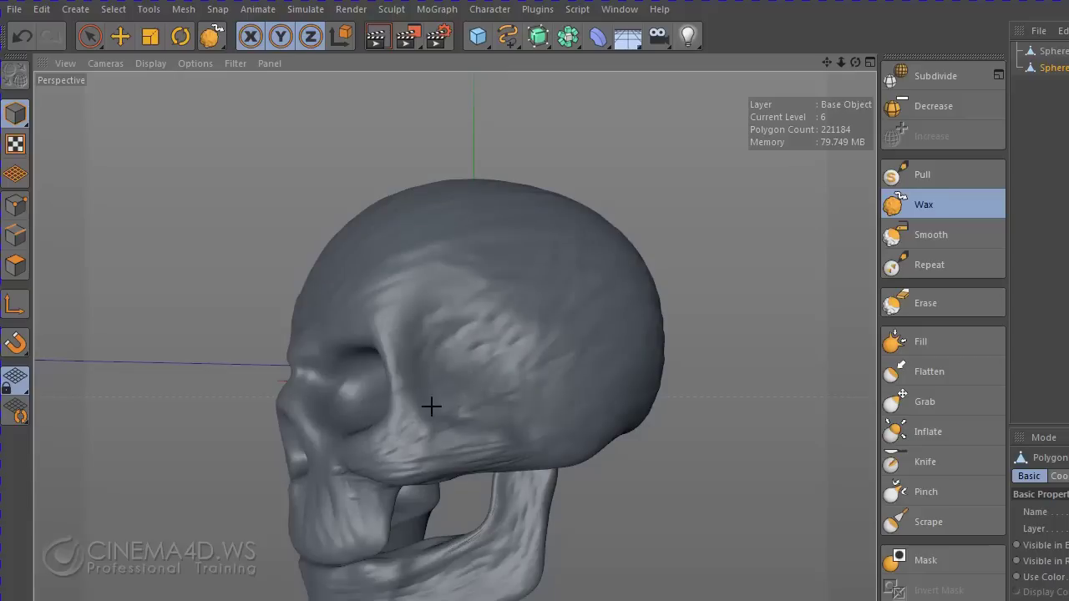
- Reshape the lower cheek and jaw surface with more Wax strokes
left_click_drag(321, 479, 429, 492)
left_click_drag(418, 437, 525, 458, "alt")
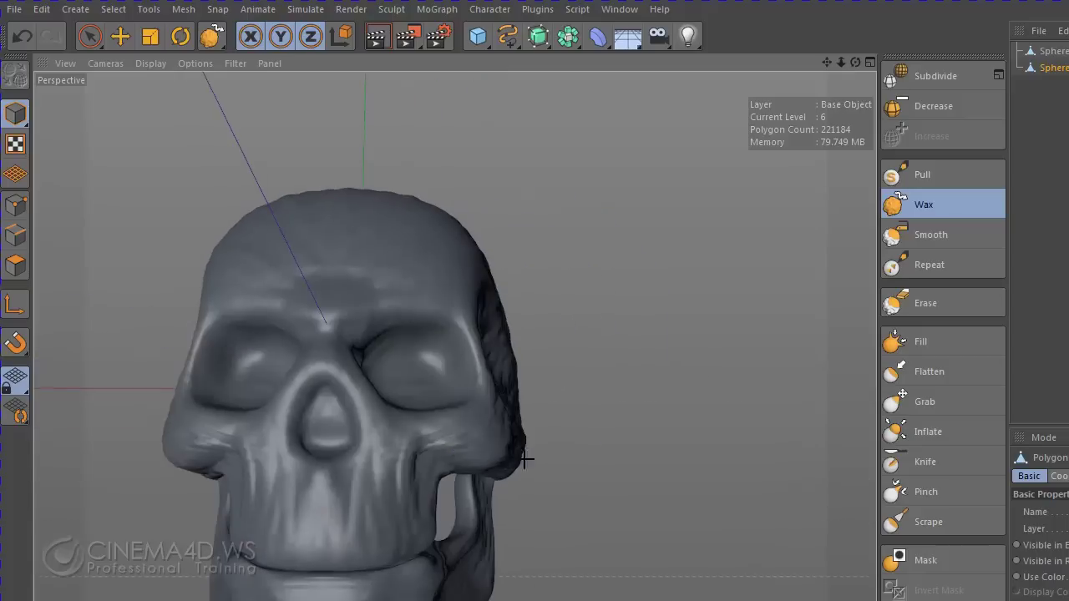
left_click_drag(335, 484, 415, 540)
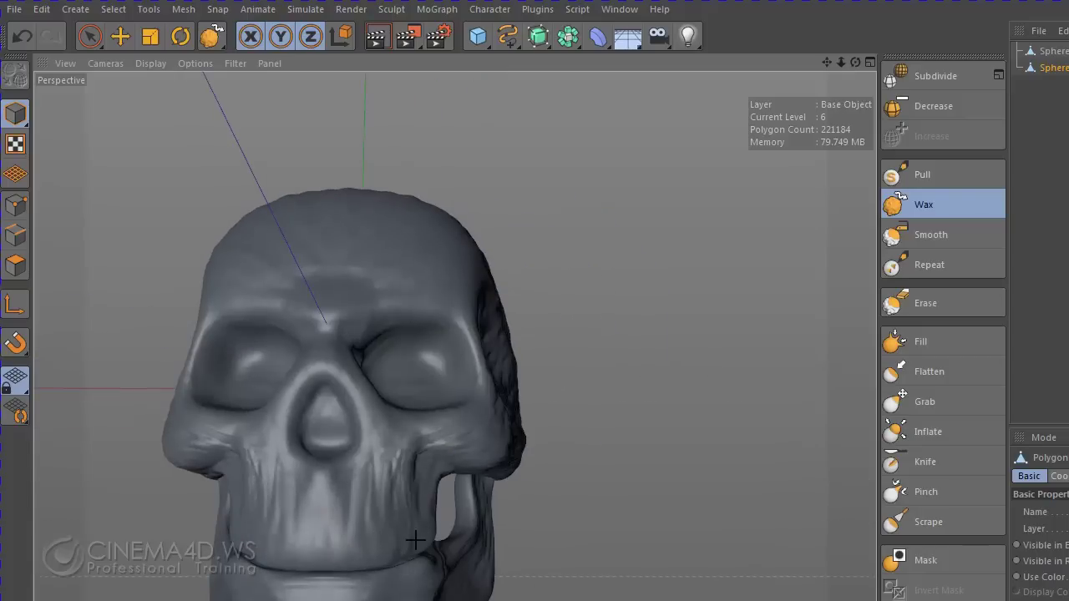
mouse_move(397, 457)
left_mouse_down()
mouse_move(375, 554)
mouse_move(332, 554)
mouse_move(327, 522)
mouse_move(362, 427)
left_mouse_up()
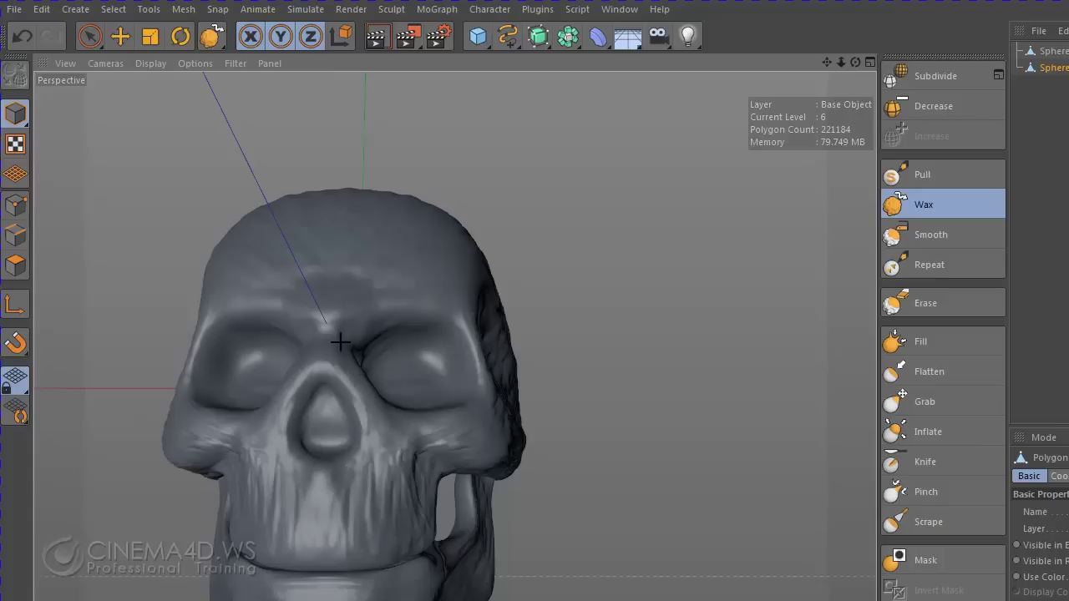
- Add Wax wrinkle strokes on the lower cranium, viewed from above and the side
mouse_move(340, 343)
left_mouse_down("alt")
mouse_move(423, 429)
mouse_move(375, 426)
left_mouse_up("alt")
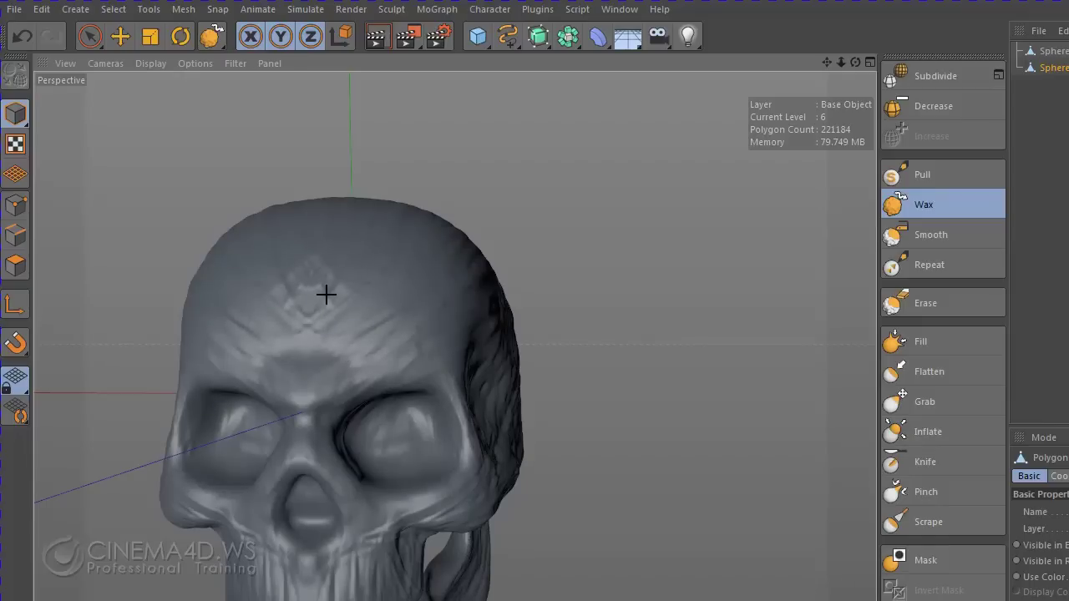
left_click_drag(361, 321, 375, 446, "alt")
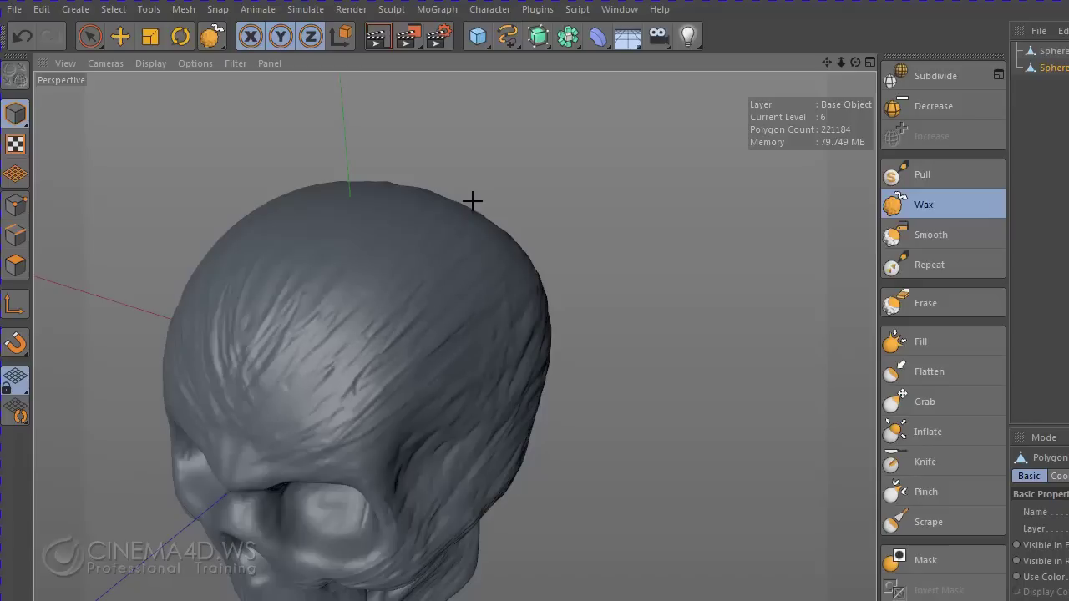
left_click_drag(523, 251, 239, 276, "alt")
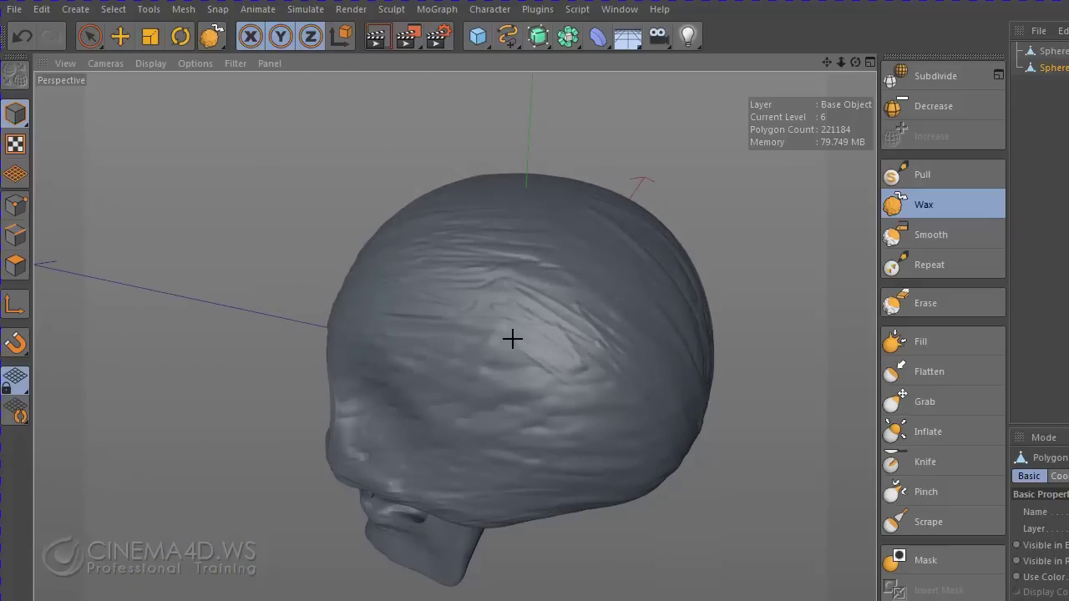
mouse_move(510, 339)
left_mouse_down("alt")
mouse_move(664, 410)
mouse_move(649, 439)
left_mouse_up("alt")
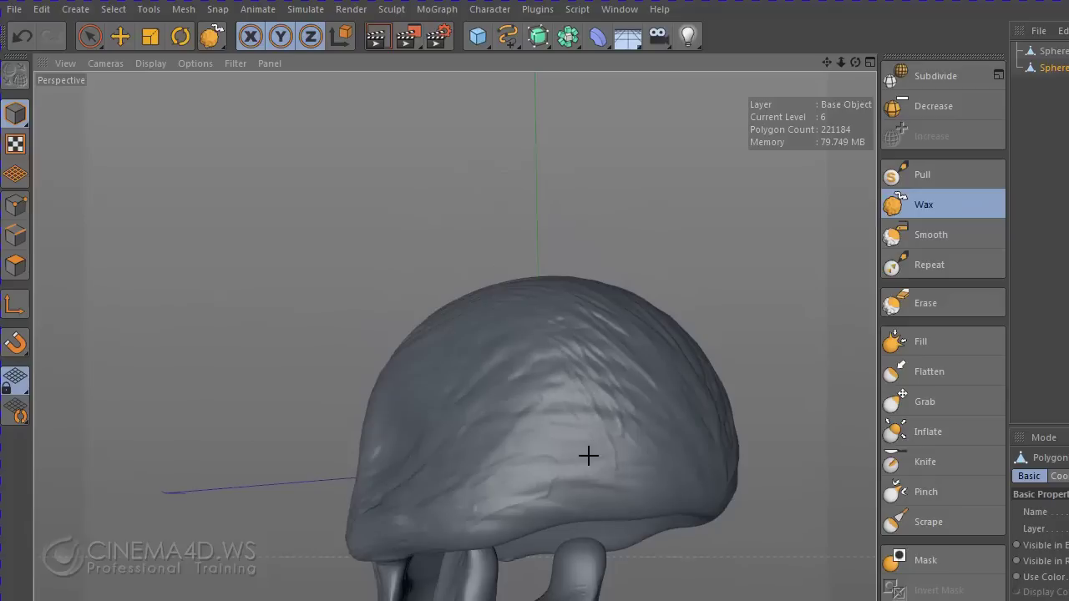
mouse_move(515, 492)
left_mouse_down()
mouse_move(501, 517)
mouse_move(537, 475)
mouse_move(440, 417)
left_mouse_up()
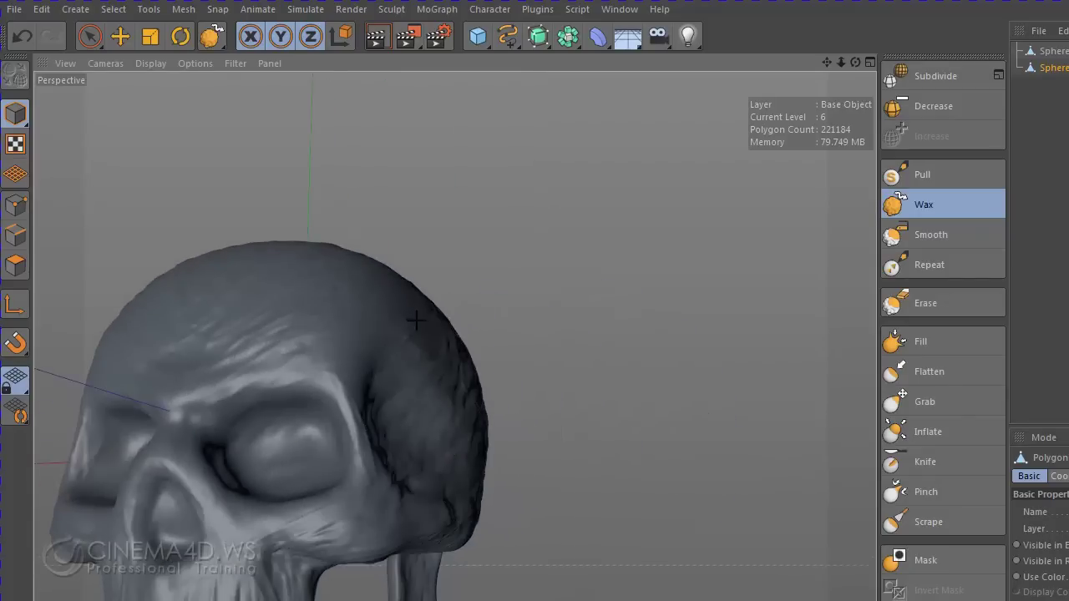
- Build up raised Wax wrinkles across the brow and check the face from several angles
mouse_move(431, 336)
left_mouse_down("alt")
mouse_move(453, 408)
mouse_move(444, 385)
left_mouse_up("alt")
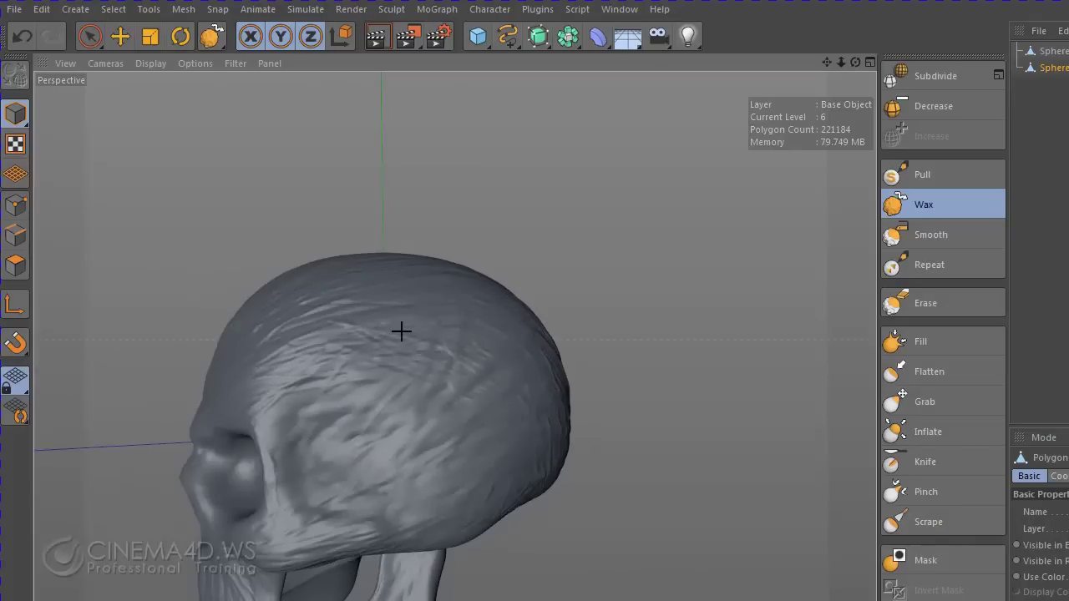
mouse_move(305, 405)
left_mouse_down()
mouse_move(281, 425)
mouse_move(326, 406)
mouse_move(313, 420)
mouse_move(321, 449)
left_mouse_up()
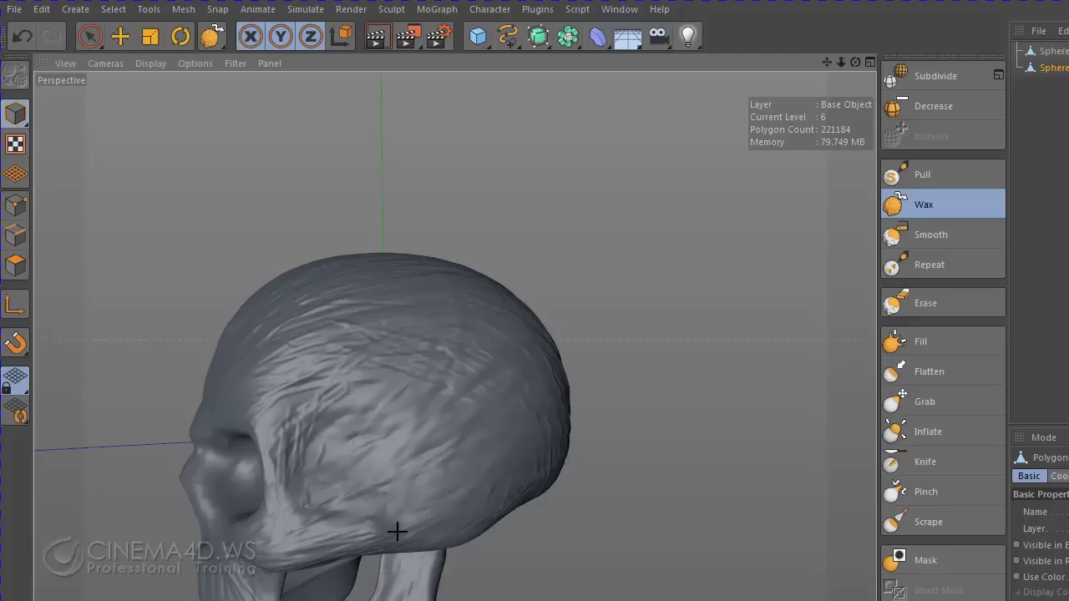
left_click_drag(434, 440, 497, 454, "alt")
mouse_move(555, 294)
left_mouse_down("alt")
mouse_move(559, 279)
mouse_move(661, 277)
mouse_move(621, 296)
mouse_move(588, 410)
left_mouse_up("alt")
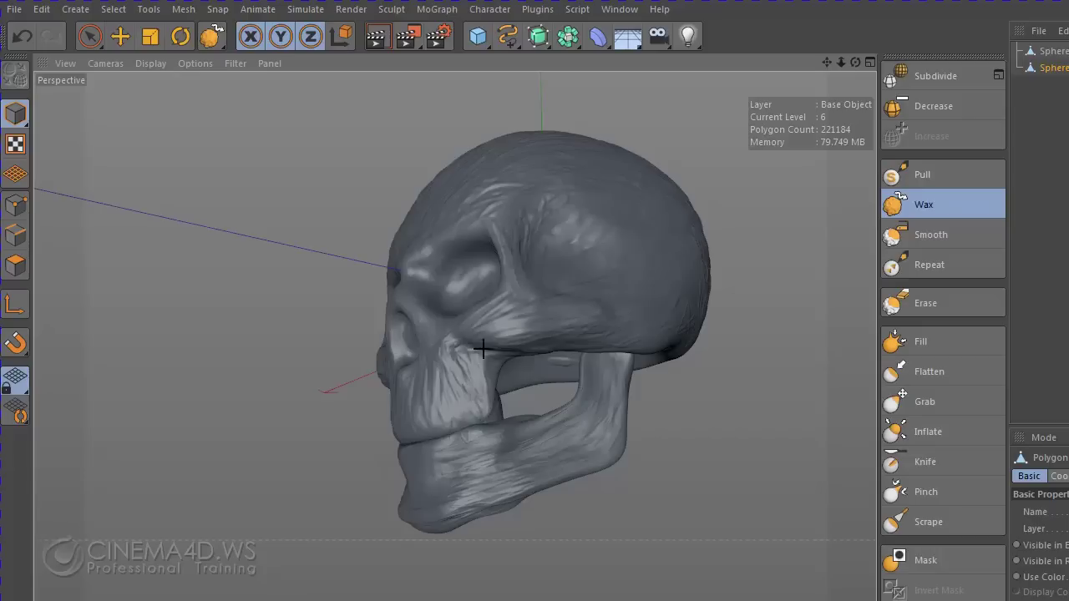
mouse_move(477, 351)
left_mouse_down("alt")
mouse_move(532, 393)
mouse_move(424, 461)
left_mouse_up("alt")
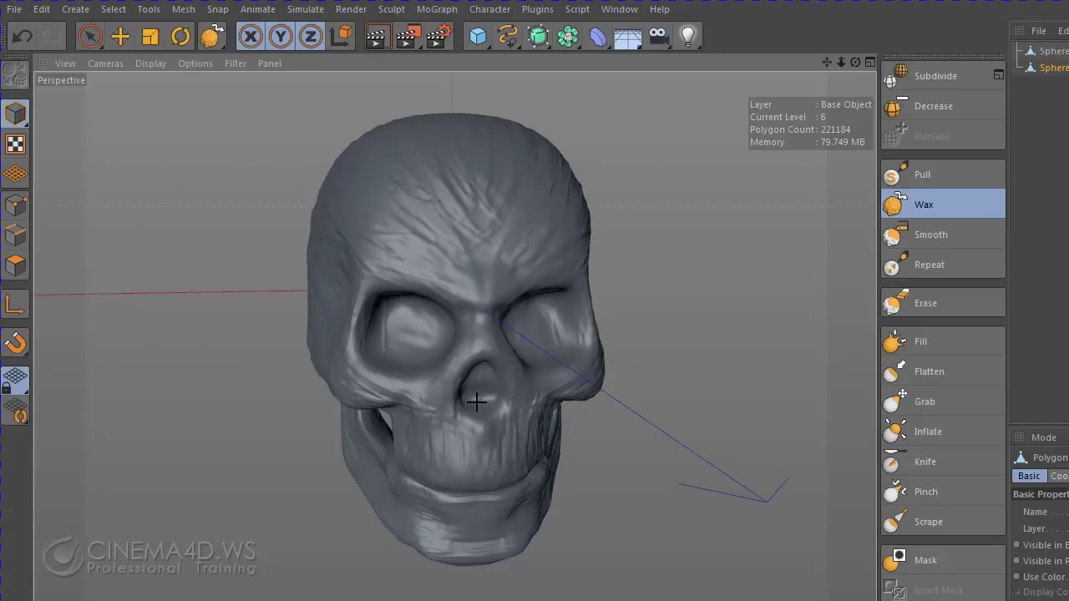
scroll(525, 410, "up", 2)
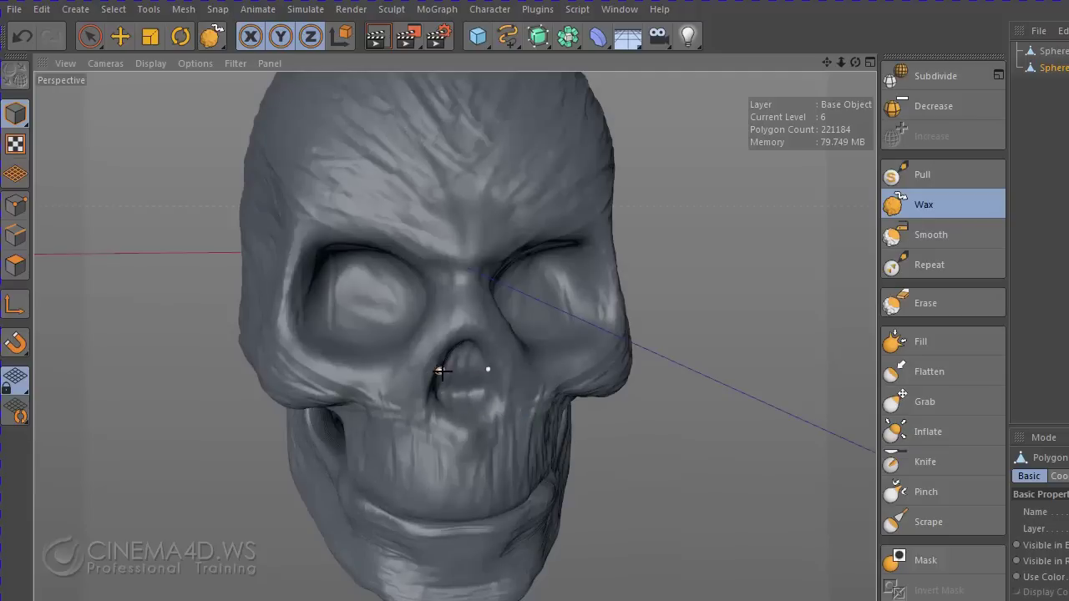
mouse_move(441, 370)
left_mouse_down("alt")
mouse_move(454, 441)
mouse_move(465, 325)
left_mouse_up("alt")
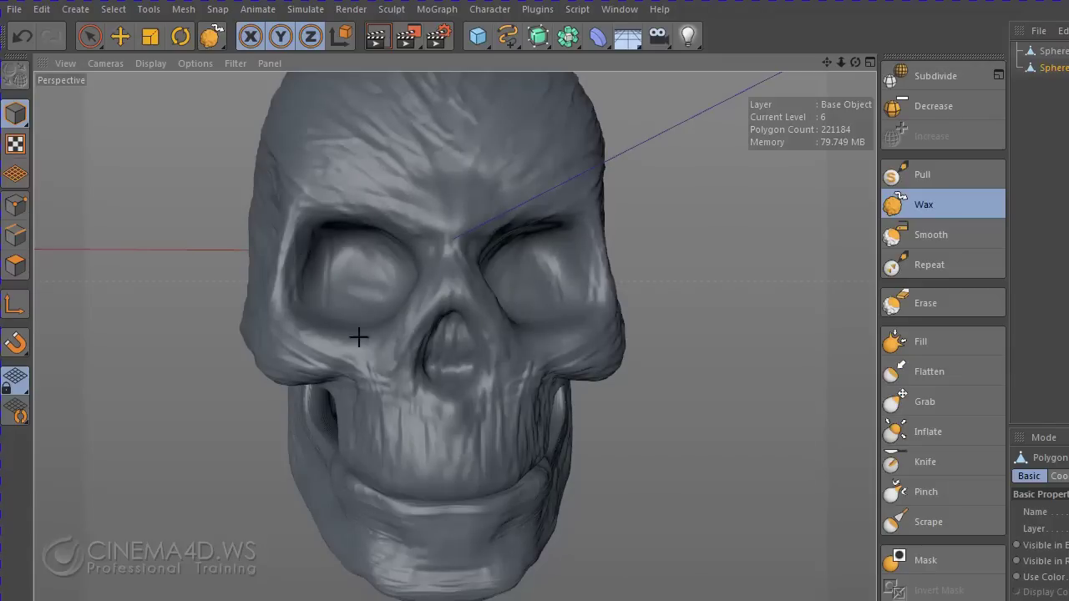
scroll(615, 430, "down", 3)
mouse_move(615, 430)
left_mouse_down("alt")
mouse_move(370, 375)
mouse_move(459, 402)
left_mouse_up("alt")
- Make Scrape the active brush, adjust its size and pressure, and inspect the skull
key("ctrl+z")
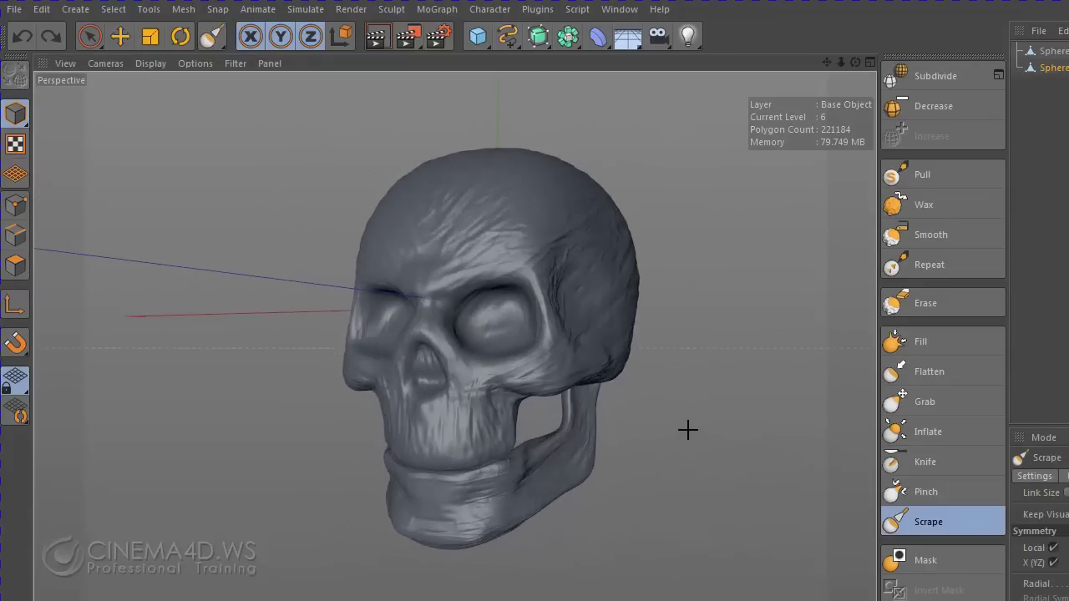
mouse_move(687, 429)
left_mouse_down("alt")
mouse_move(627, 437)
mouse_move(477, 317)
mouse_move(621, 449)
mouse_move(651, 442)
left_mouse_up("alt")
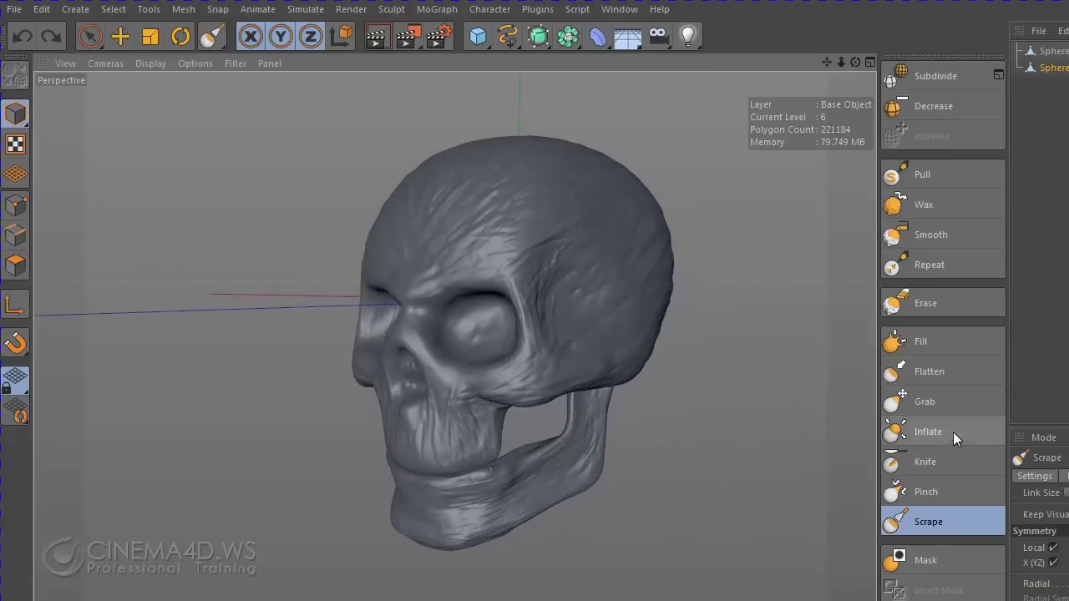
middle_click_drag(569, 372, 571, 354)
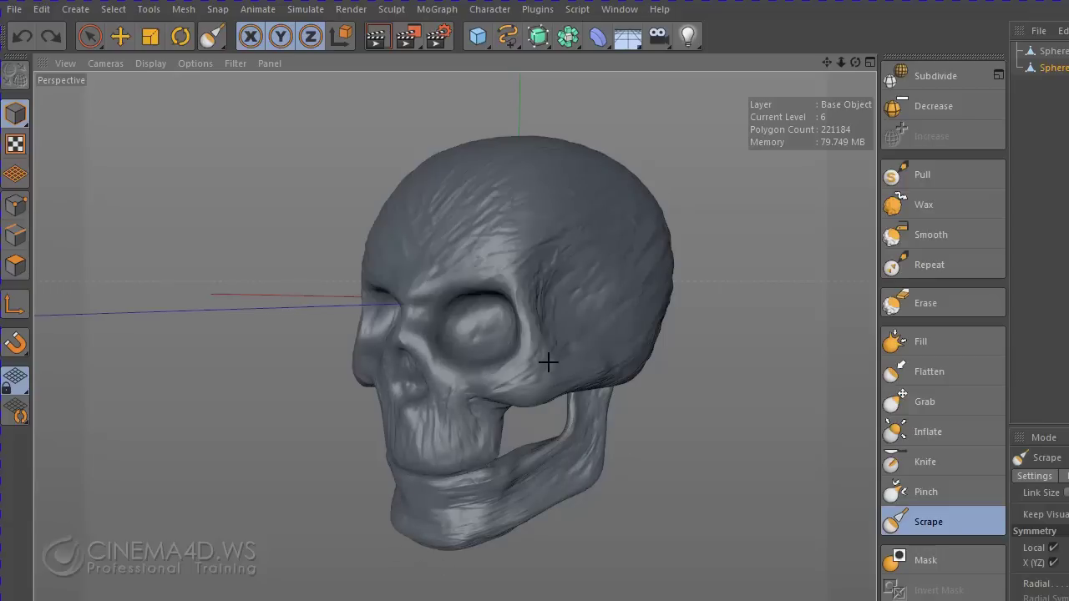
left_click_drag(716, 310, 703, 294, "alt")
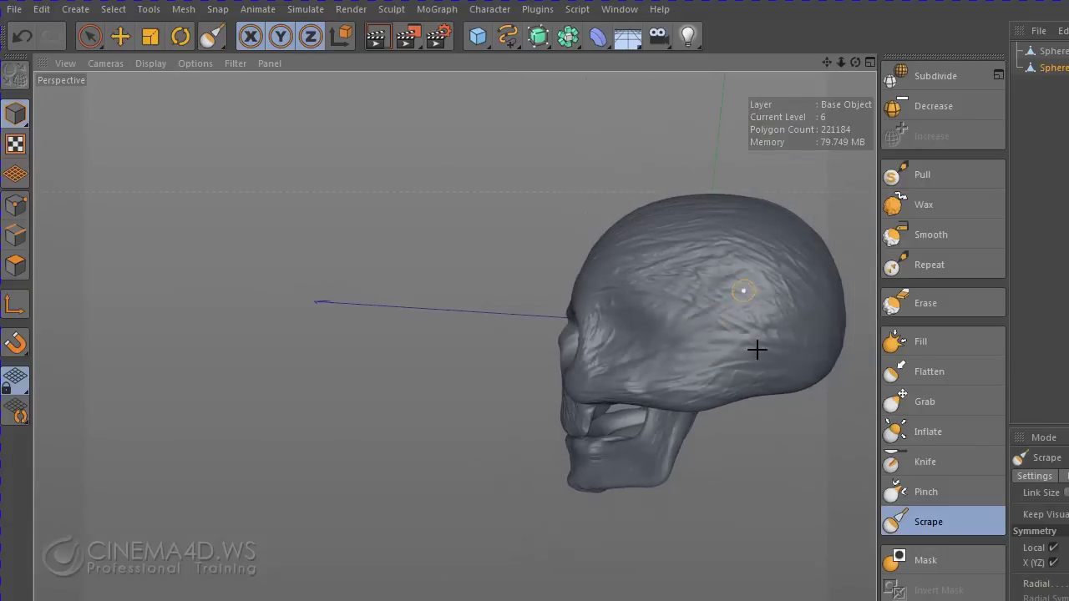
mouse_move(757, 349)
left_mouse_down("alt")
mouse_move(453, 446)
mouse_move(713, 494)
left_mouse_up("alt")
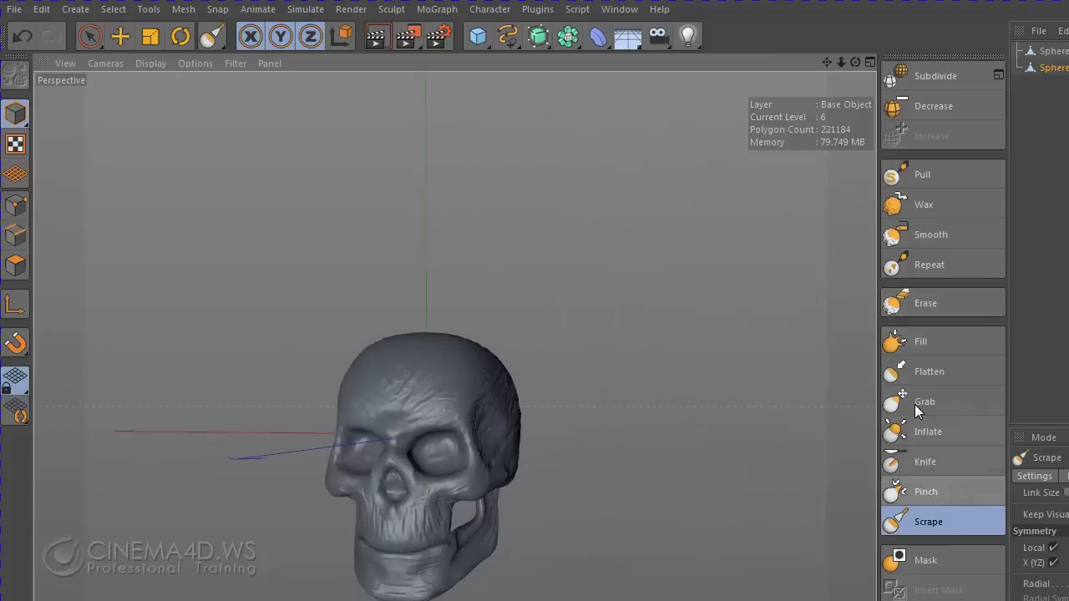
- With the Flatten brush at about 10 pressure, flatten the forehead wrinkles
left_click(912, 373)
mouse_move(470, 416)
left_mouse_down("alt")
mouse_move(613, 460)
mouse_move(567, 440)
mouse_move(640, 284)
mouse_move(654, 289)
left_mouse_up("alt")
scroll(651, 309, "up", 5)
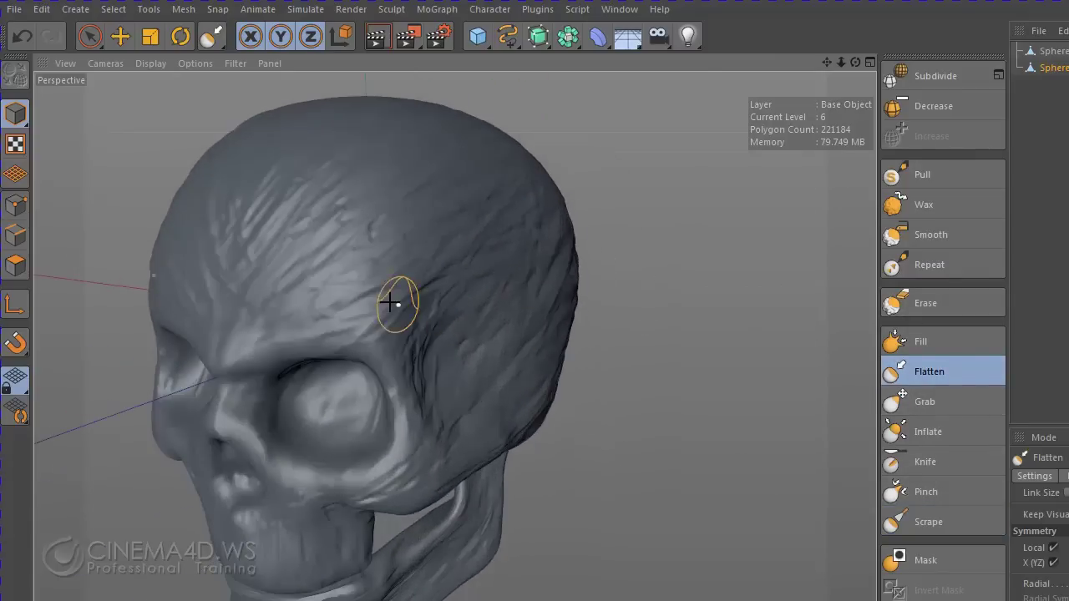
middle_click_drag(378, 294, 377, 370)
middle_click_drag(417, 294, 420, 156)
left_click_drag(460, 203, 289, 292)
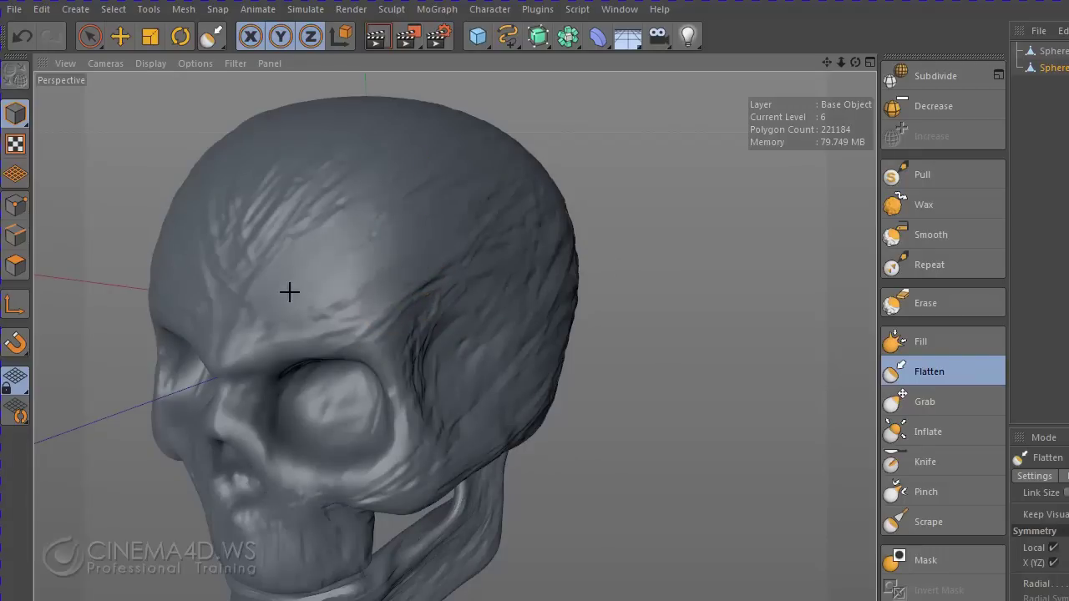
- Shrink the Flatten brush to about size 10 and smooth the remaining forehead wrinkles
middle_click_drag(439, 274, 442, 269)
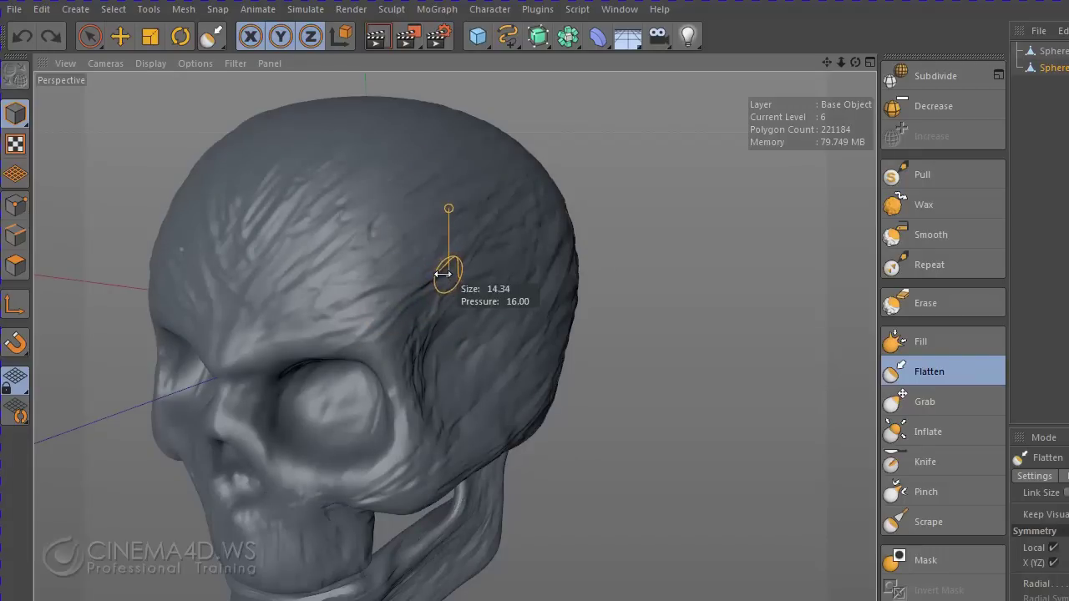
middle_click_drag(441, 283, 461, 229)
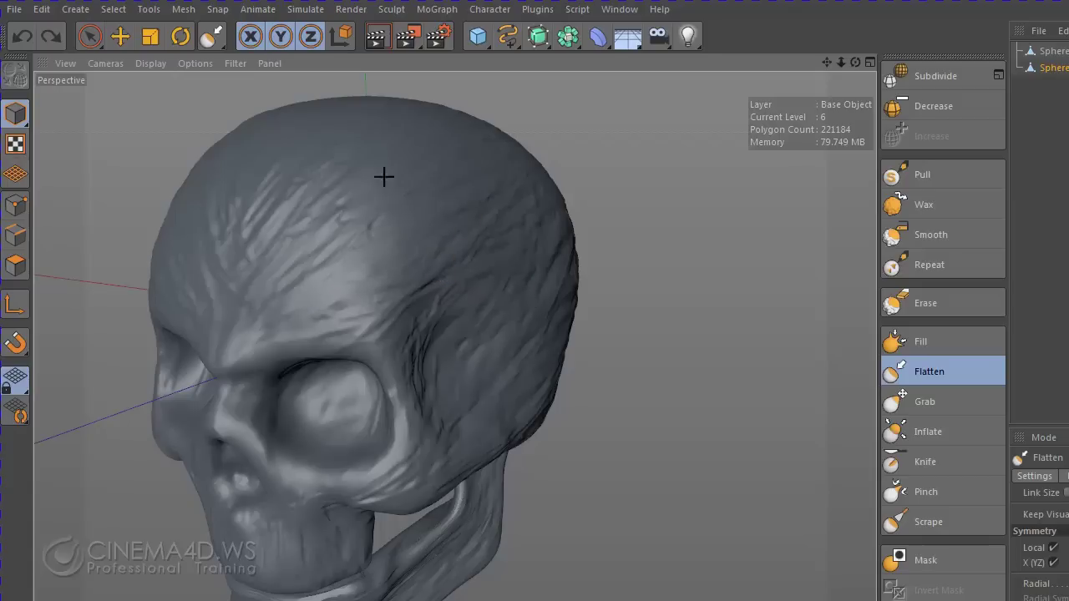
left_click_drag(382, 175, 314, 264)
left_click_drag(300, 192, 243, 317)
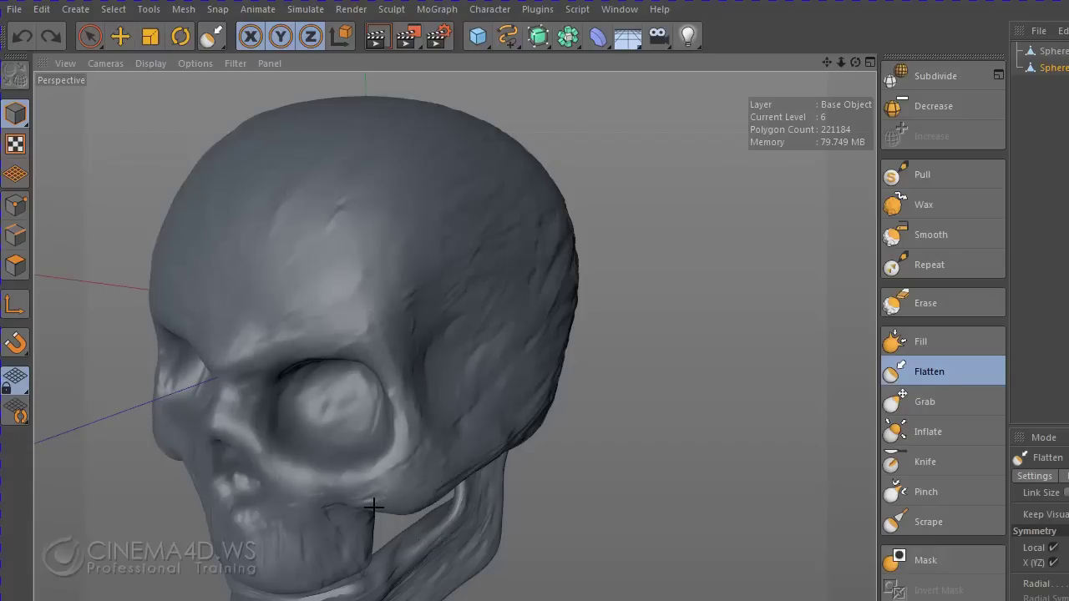
left_click_drag(449, 418, 453, 448, "alt")
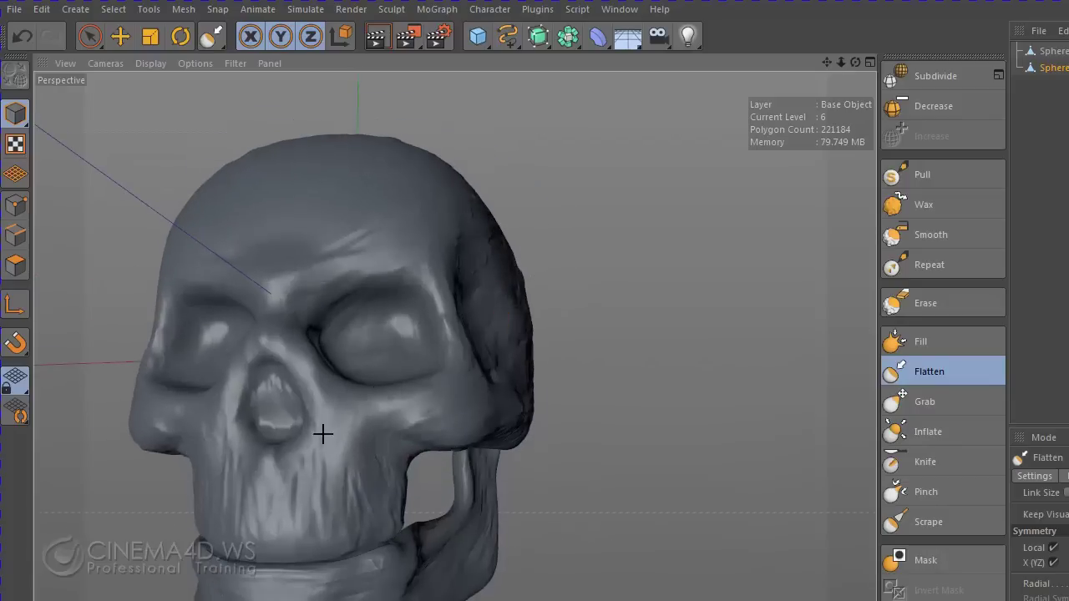
left_click_drag(302, 365, 260, 388)
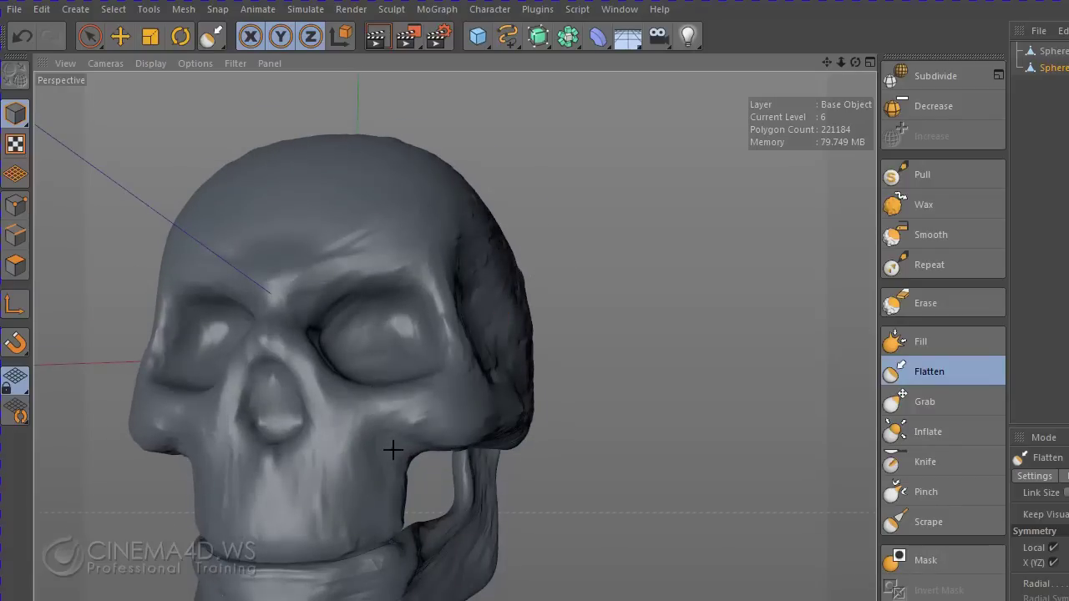
left_click_drag(571, 407, 453, 350, "alt")
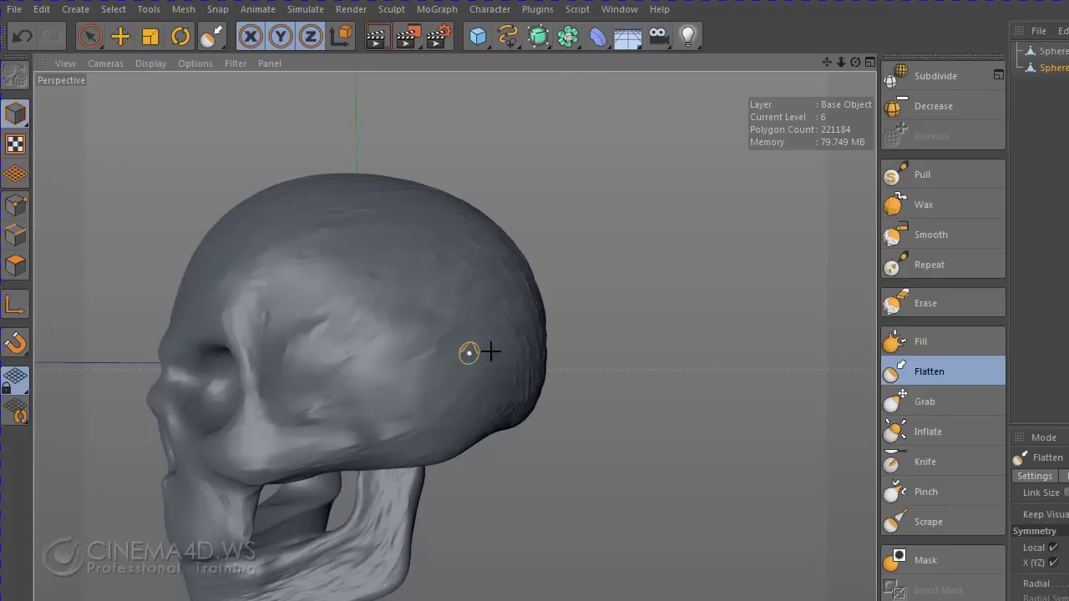
mouse_move(487, 351)
left_mouse_down("alt")
mouse_move(413, 376)
mouse_move(416, 354)
left_mouse_up("alt")
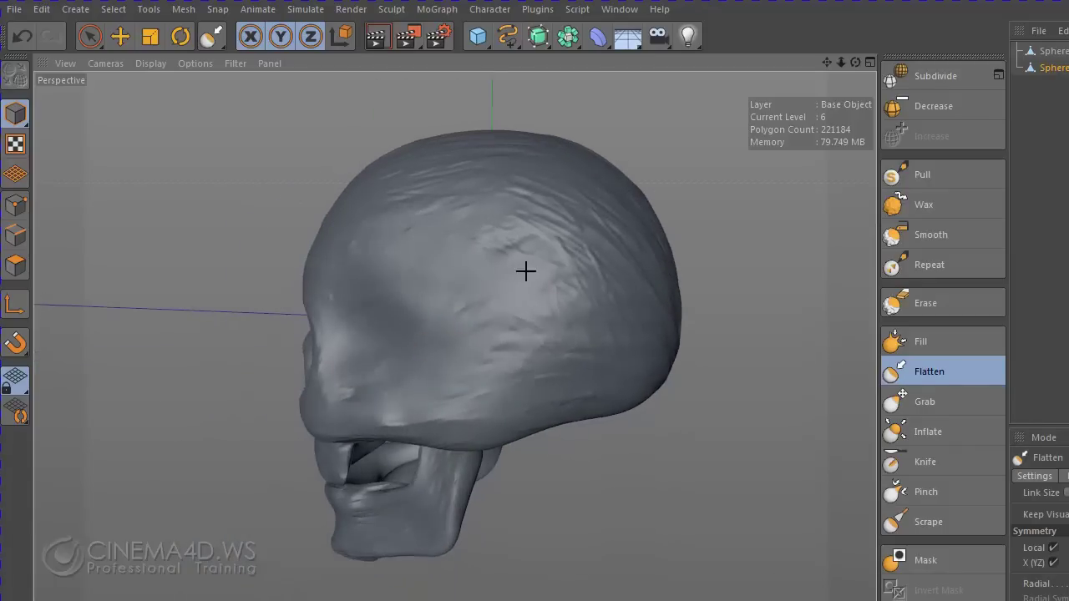
left_click_drag(530, 241, 502, 227, "alt")
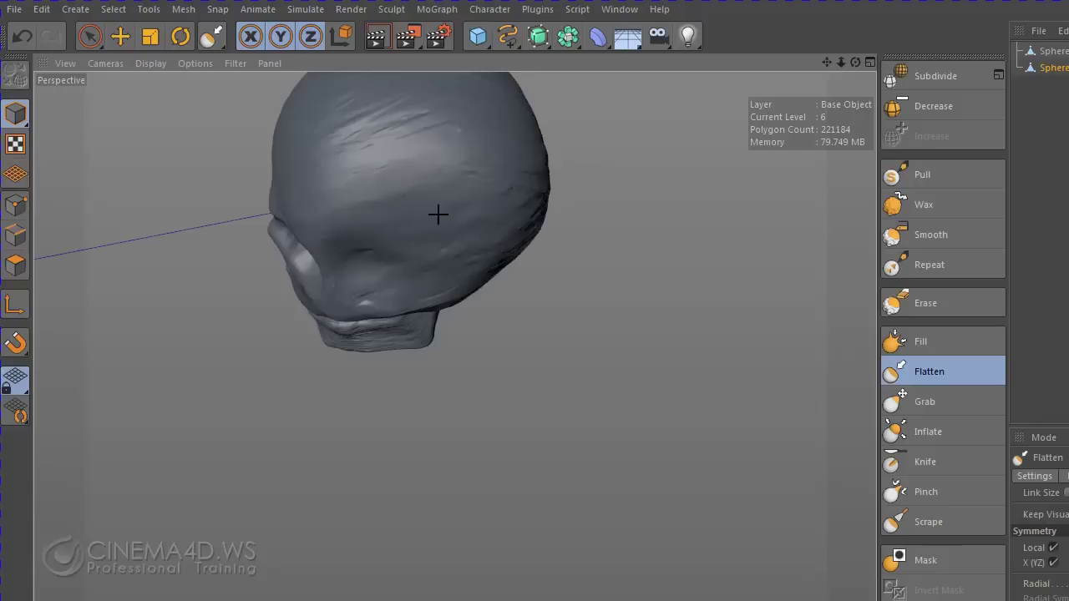
mouse_move(438, 215)
left_mouse_down("alt")
mouse_move(451, 172)
mouse_move(365, 276)
mouse_move(411, 316)
left_mouse_up("alt")
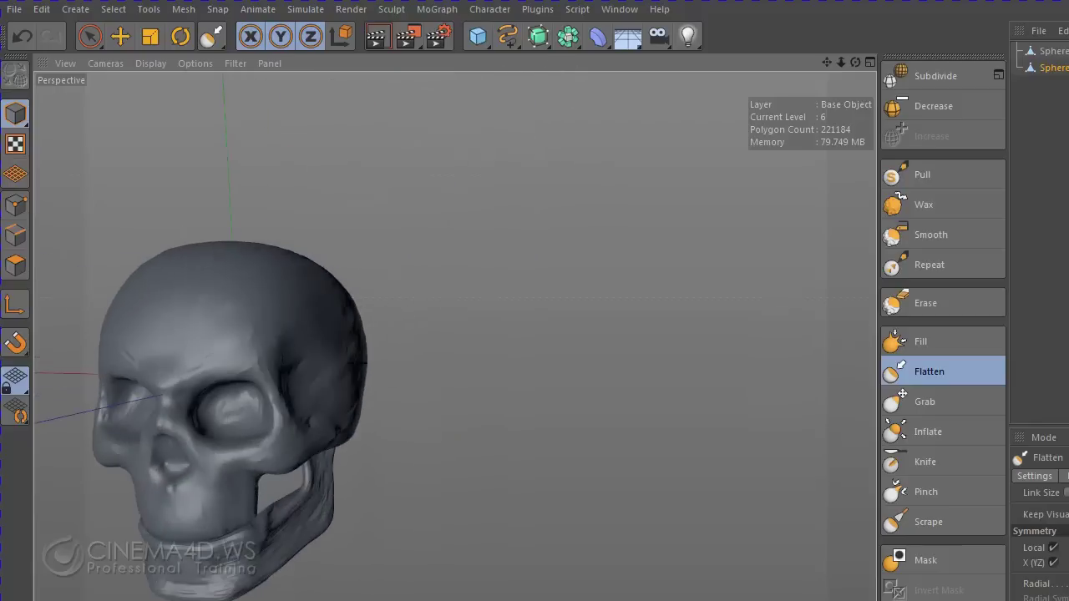
mouse_move(493, 298)
left_mouse_down("alt")
mouse_move(584, 310)
mouse_move(453, 446)
left_mouse_up("alt")
right_click_drag(454, 446, 621, 336, "alt")
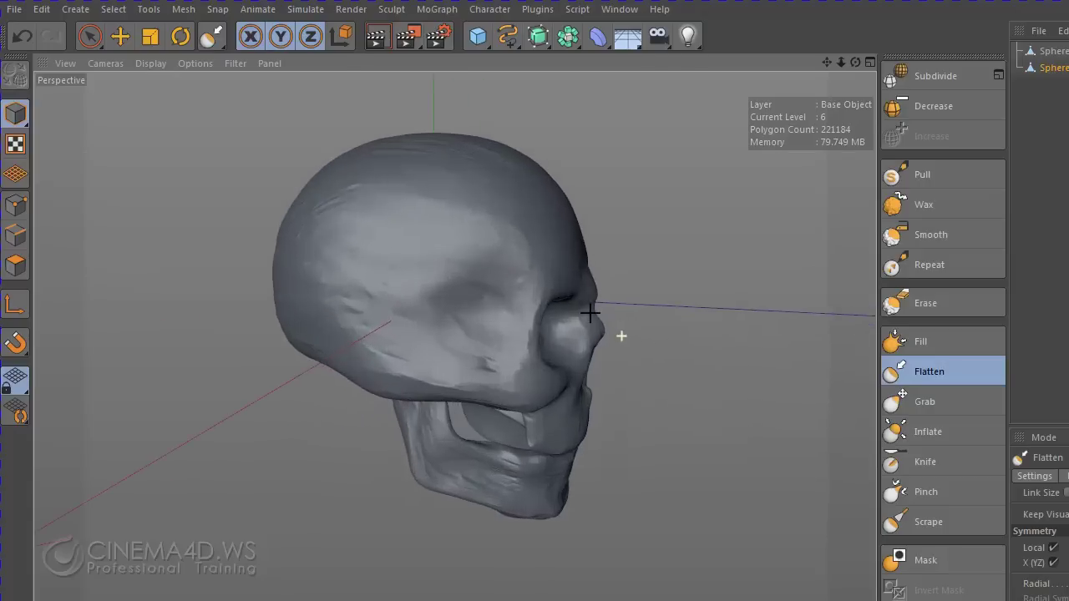
left_click_drag(506, 236, 453, 308, "alt")
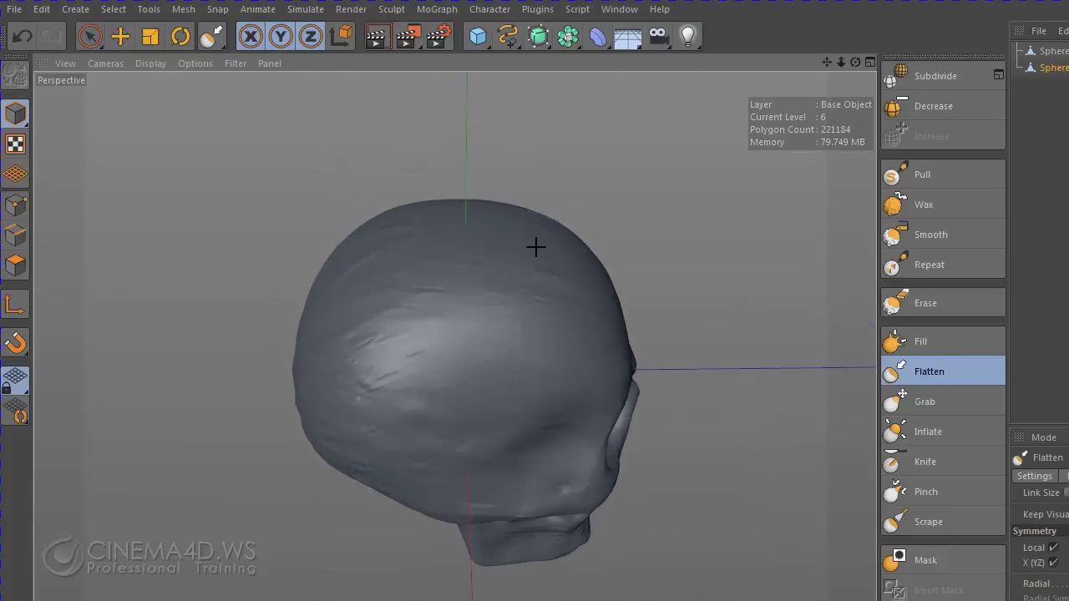
left_click_drag(360, 390, 654, 299, "alt")
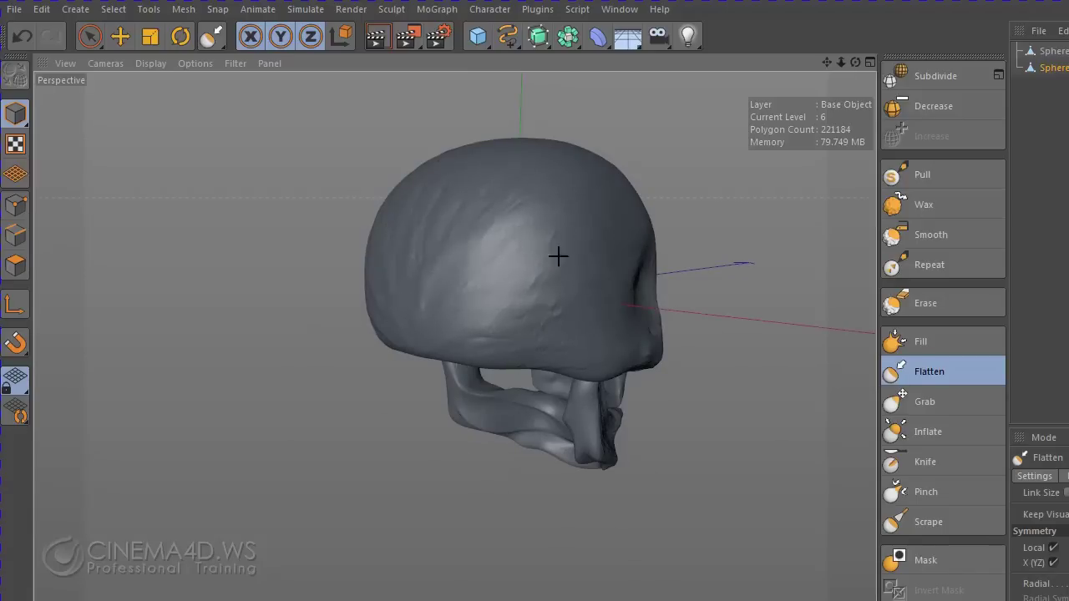
mouse_move(560, 311)
left_mouse_down("alt")
mouse_move(329, 334)
mouse_move(365, 315)
left_mouse_up("alt")
scroll(291, 387, "up", 2)
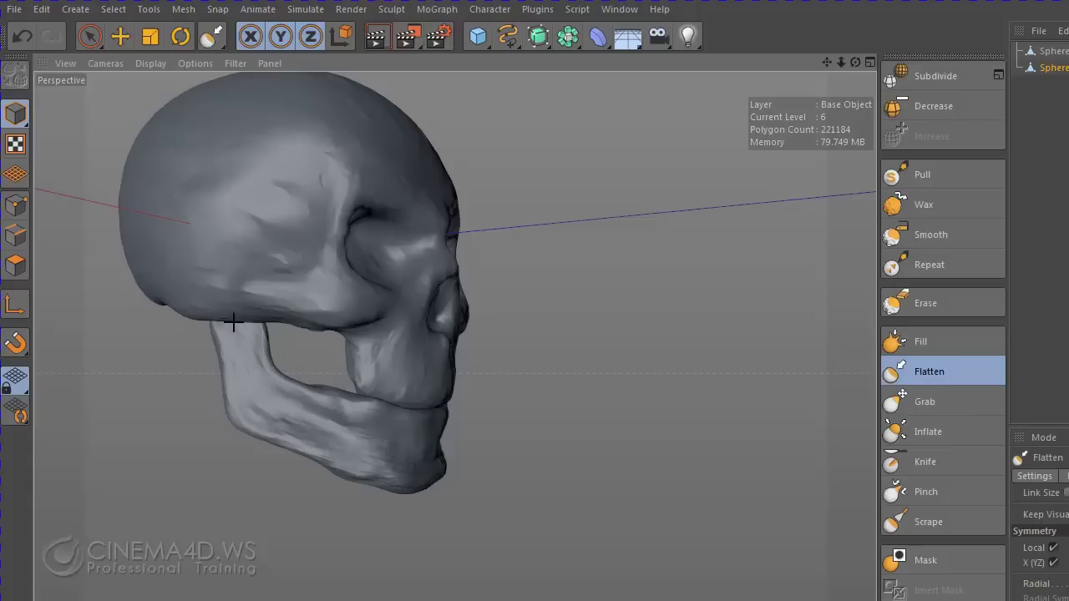
left_click_drag(550, 475, 300, 446, "alt")
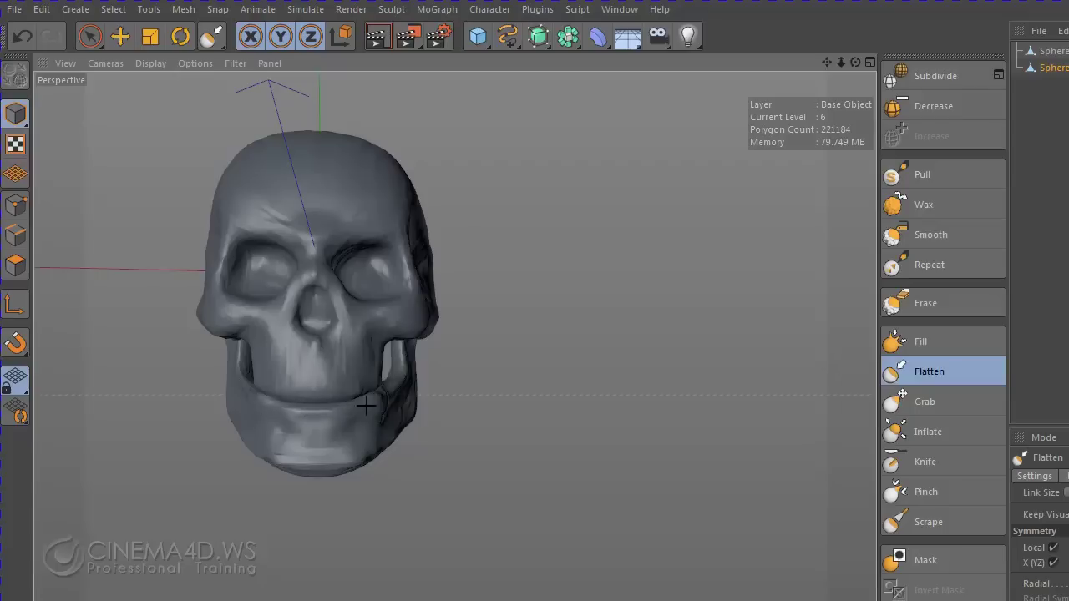
mouse_move(310, 455)
left_mouse_down("alt")
mouse_move(454, 448)
mouse_move(299, 436)
left_mouse_up("alt")
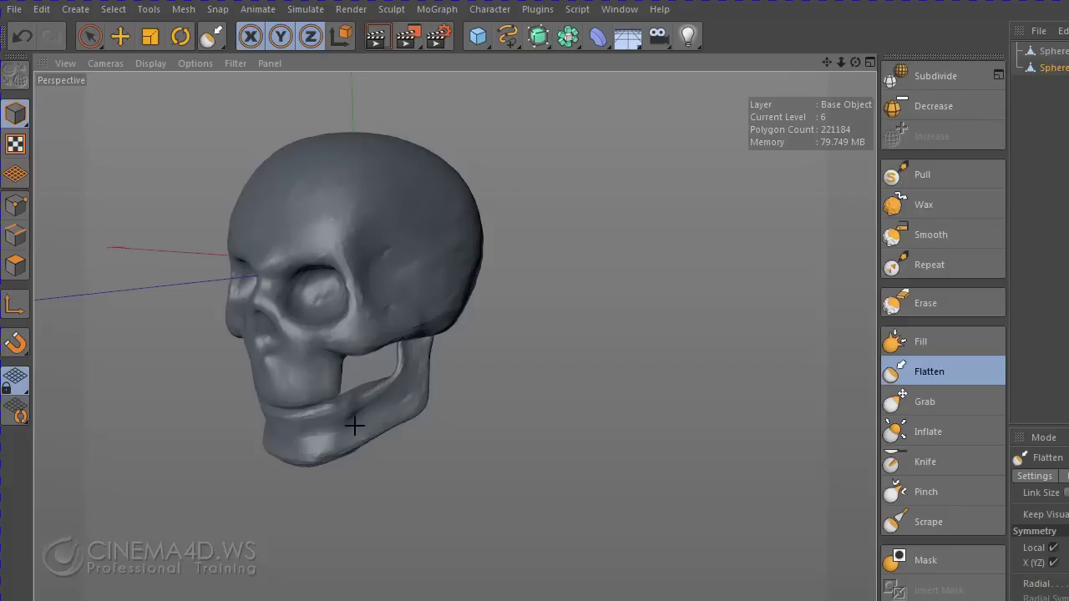
scroll(489, 396, "up", 2)
scroll(659, 265, "up", 2)
scroll(560, 251, "up", 2)
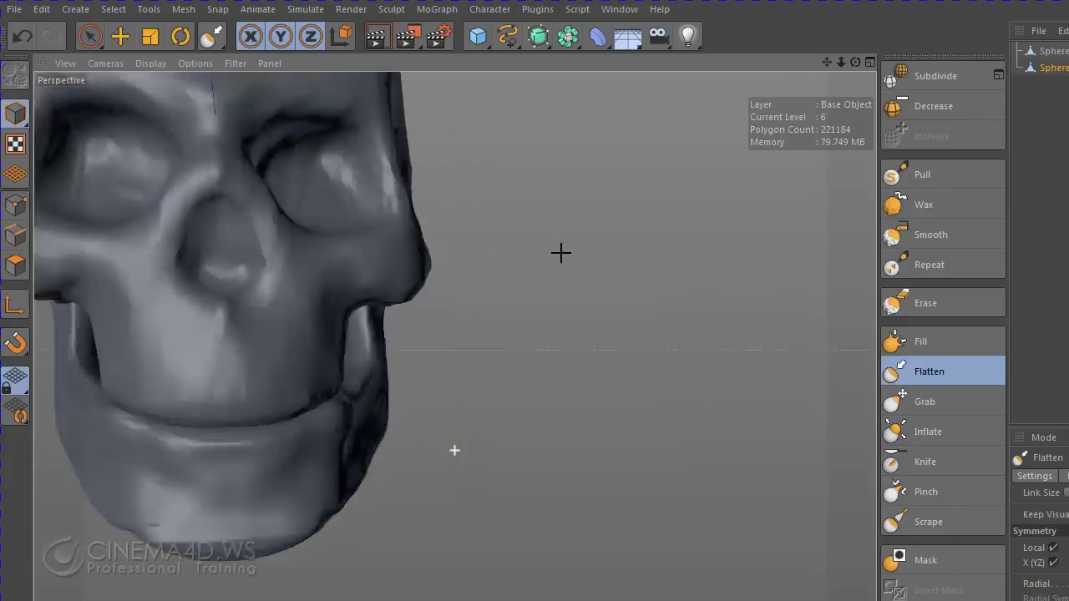
scroll(672, 260, "up", 2)
scroll(672, 260, "down", 3)
scroll(659, 365, "down", 3)
mouse_move(616, 350)
left_mouse_down("alt")
mouse_move(644, 329)
mouse_move(451, 340)
mouse_move(382, 270)
mouse_move(514, 283)
mouse_move(594, 332)
mouse_move(549, 335)
left_mouse_up("alt")
scroll(541, 351, "up", 2)
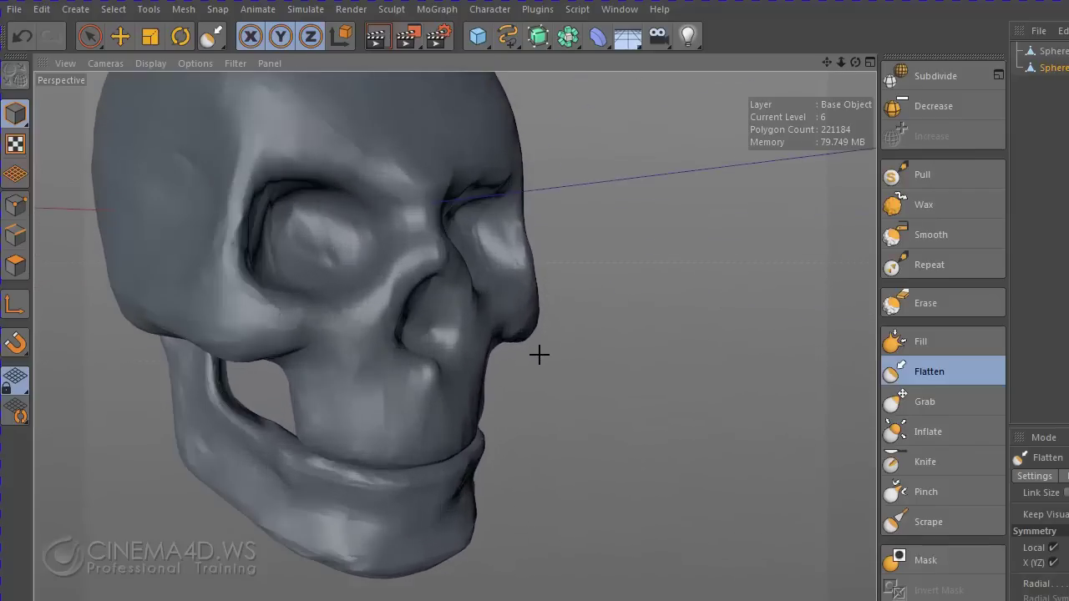
scroll(530, 368, "up", 2)
mouse_move(531, 375)
left_mouse_down("alt")
mouse_move(507, 372)
mouse_move(545, 331)
mouse_move(573, 339)
mouse_move(615, 318)
mouse_move(515, 360)
left_mouse_up("alt")
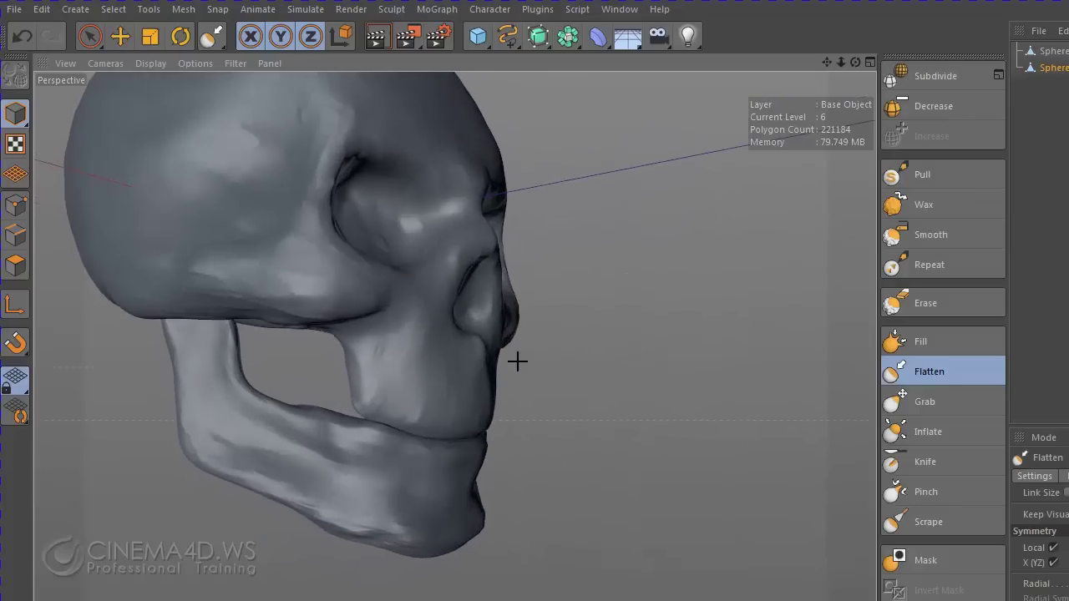
scroll(515, 360, "up", 3)
- With the Pull brush, raise a bulge on the cheek and carve a curved groove into it
left_click(922, 174)
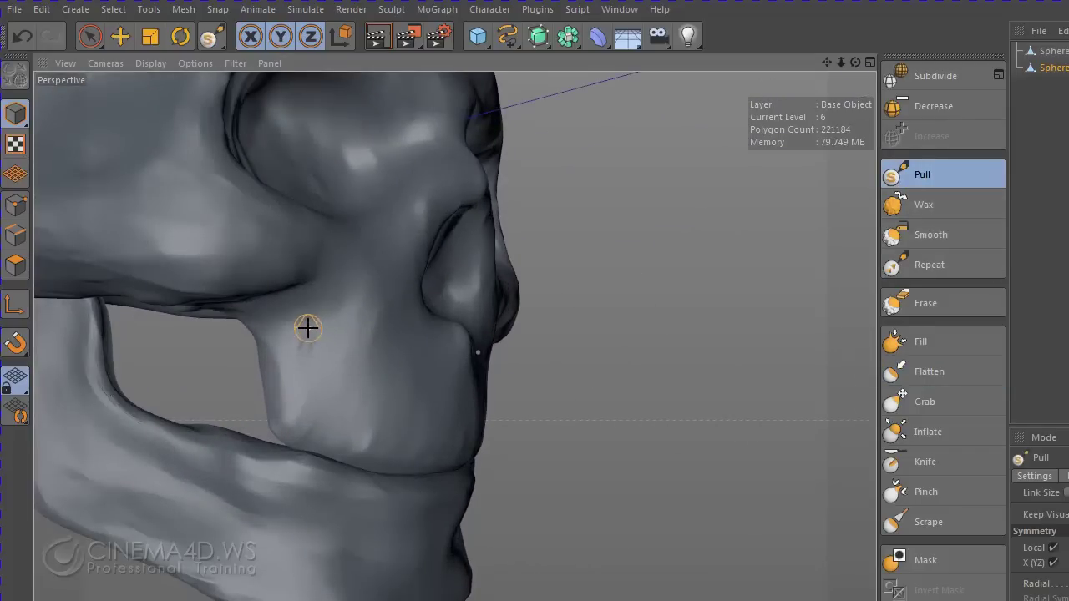
middle_click_drag(309, 327, 322, 329)
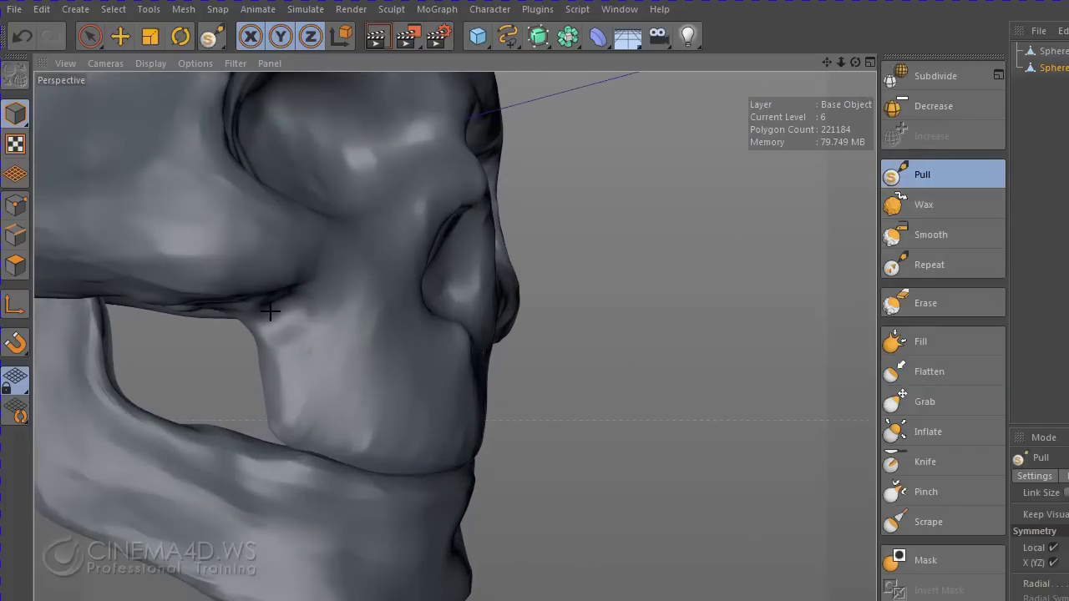
left_click_drag(292, 306, 312, 306)
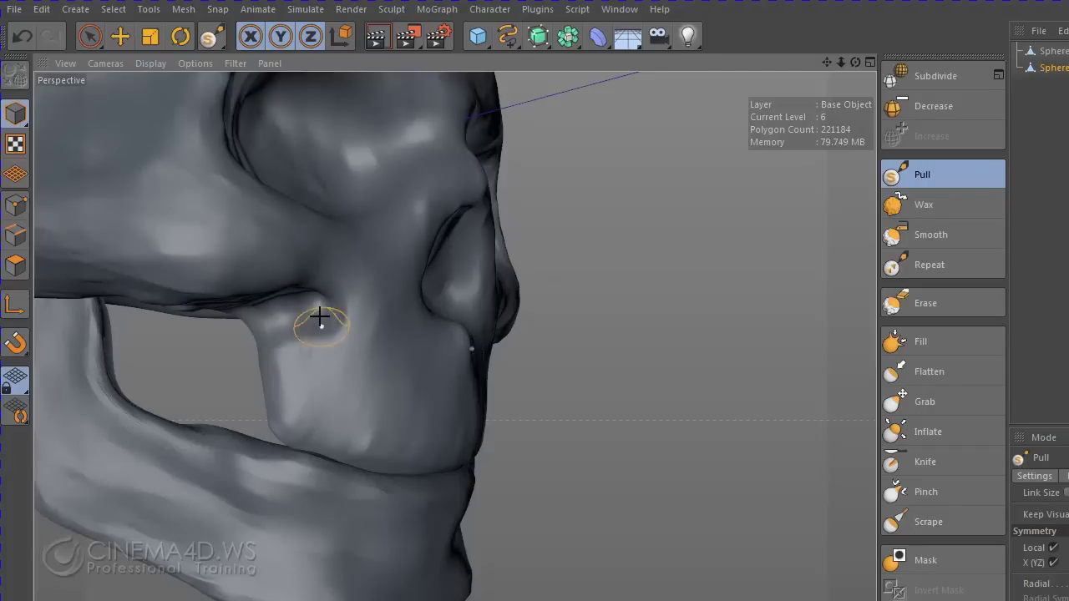
mouse_move(289, 359)
left_mouse_down()
mouse_move(275, 346)
mouse_move(315, 327)
mouse_move(314, 354)
mouse_move(329, 317)
mouse_move(310, 353)
mouse_move(317, 341)
mouse_move(293, 344)
mouse_move(304, 320)
mouse_move(317, 336)
left_mouse_up()
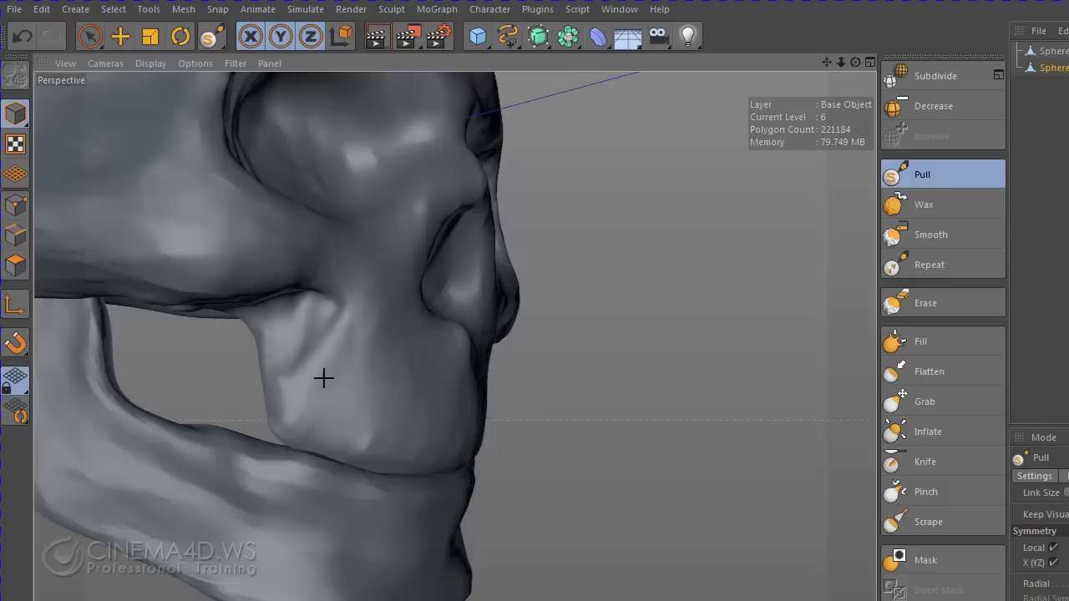
- Shrink the Pull brush and sculpt a narrow ridge under the cheekbone
scroll(324, 379, "down", 5)
left_click_drag(401, 384, 279, 406, "alt")
scroll(279, 406, "up", 5)
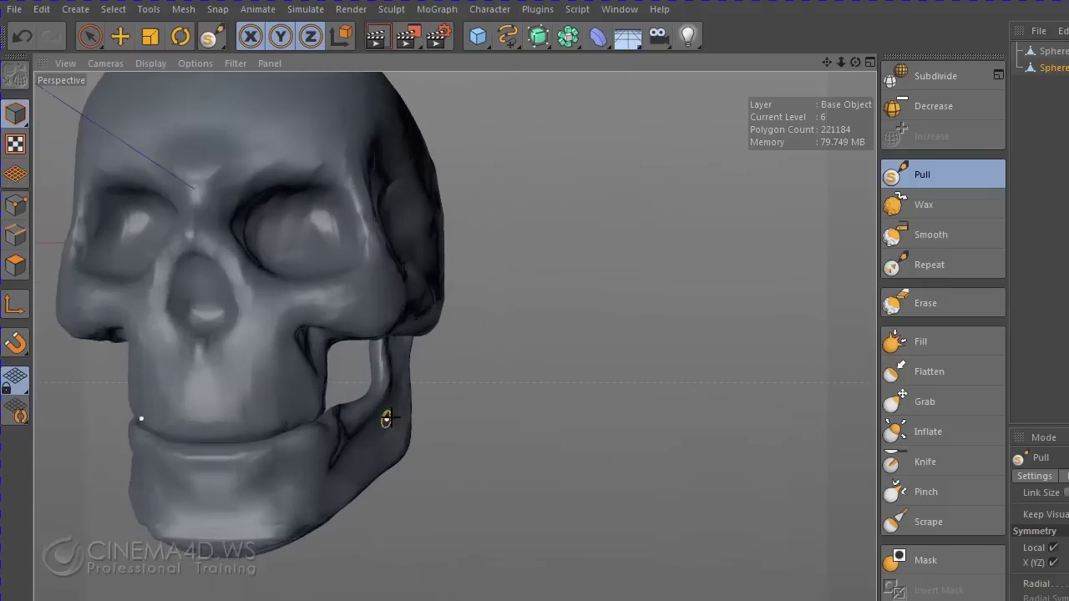
mouse_move(386, 419)
left_mouse_down("alt")
mouse_move(454, 448)
mouse_move(334, 393)
left_mouse_up("alt")
scroll(334, 393, "up", 3)
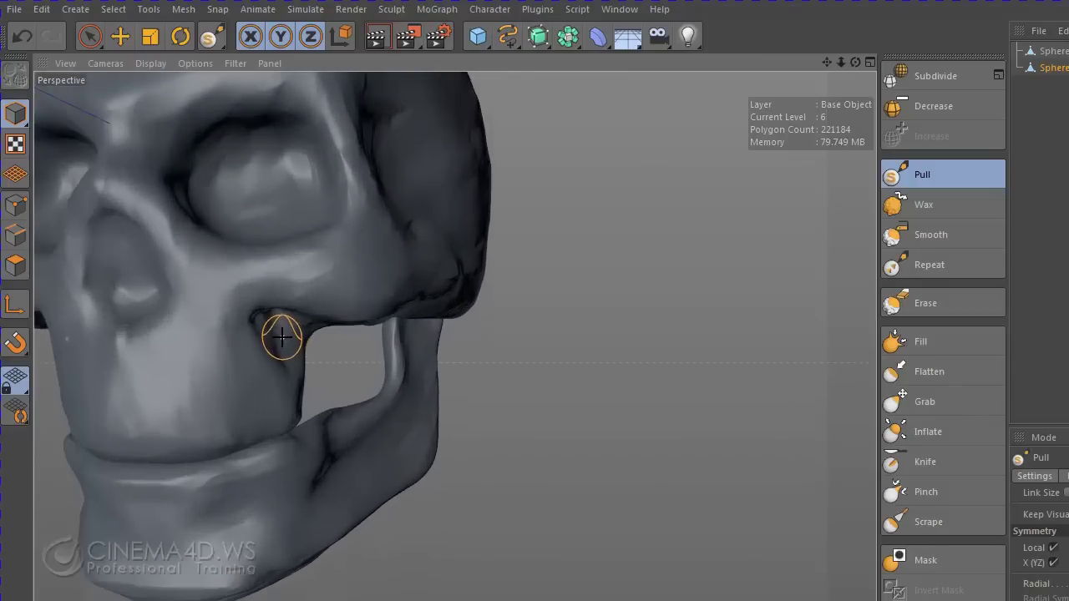
scroll(281, 337, "up", 2)
middle_click_drag(281, 336, 269, 337)
mouse_move(272, 384)
left_mouse_down()
mouse_move(269, 336)
mouse_move(234, 311)
mouse_move(246, 377)
mouse_move(278, 352)
mouse_move(276, 375)
mouse_move(258, 317)
mouse_move(219, 375)
left_mouse_up()
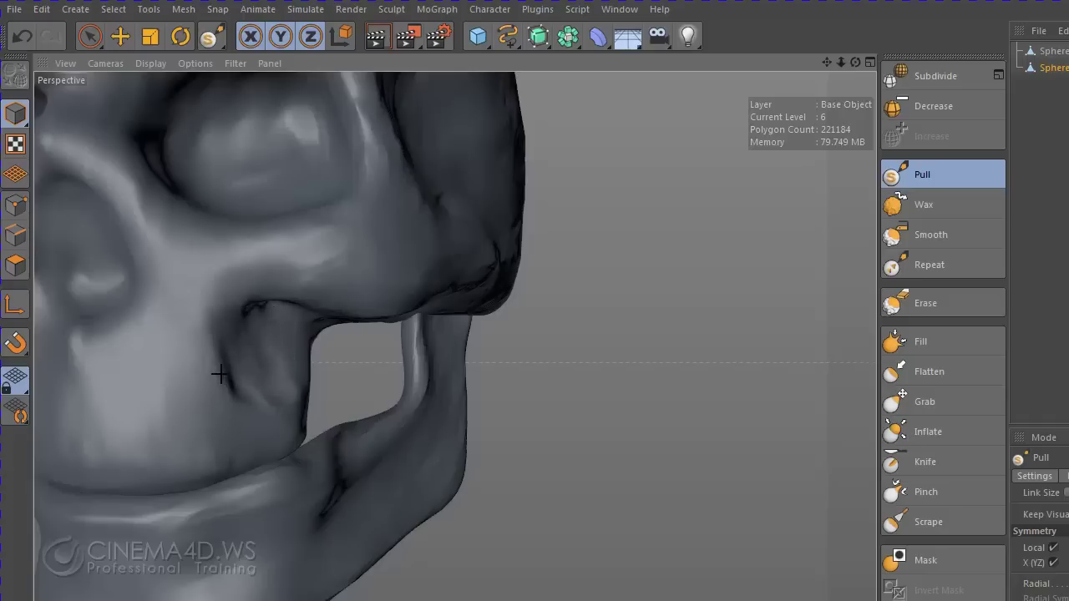
scroll(392, 390, "down", 3)
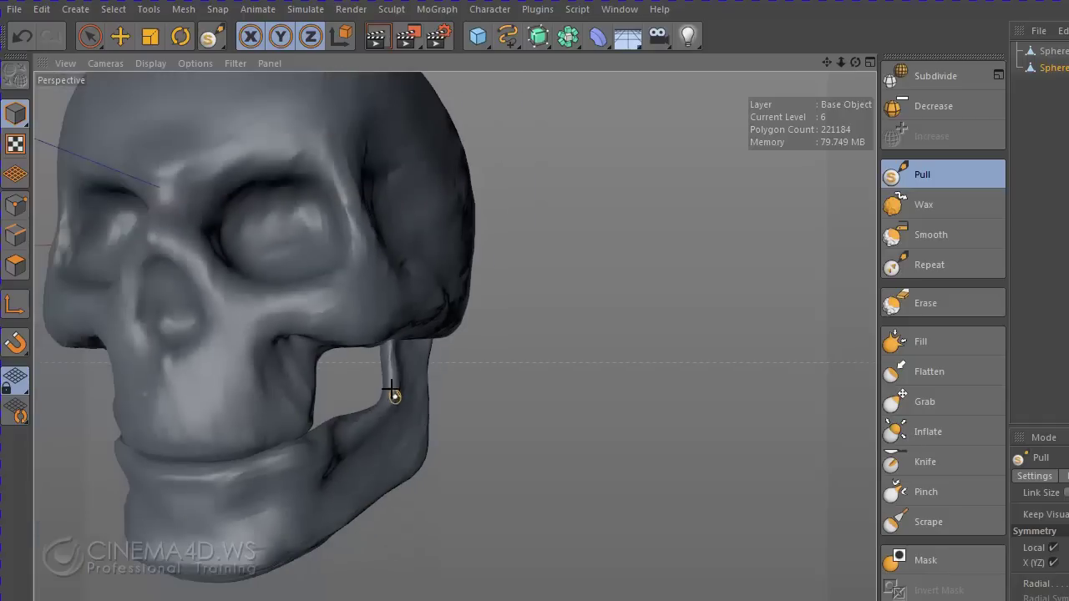
mouse_move(392, 389)
left_mouse_down("alt")
mouse_move(467, 348)
mouse_move(492, 377)
mouse_move(429, 381)
mouse_move(373, 415)
mouse_move(490, 384)
mouse_move(480, 393)
mouse_move(346, 357)
left_mouse_up("alt")
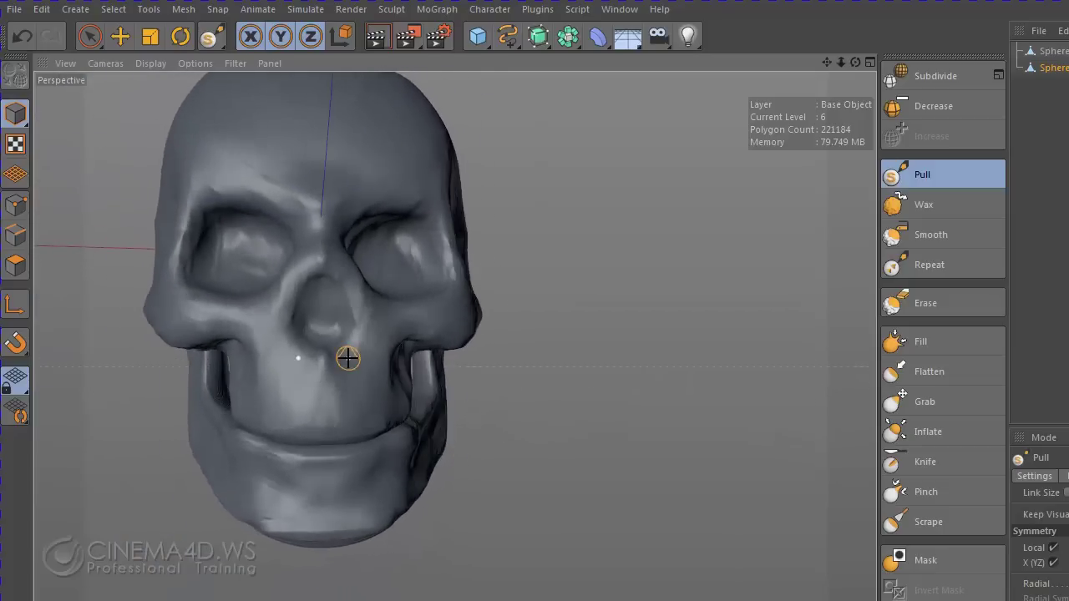
scroll(348, 360, "up", 3)
- Undo the stroke beside the nose, then carve and undo a trial groove on the upper jaw
key("ctrl+z")
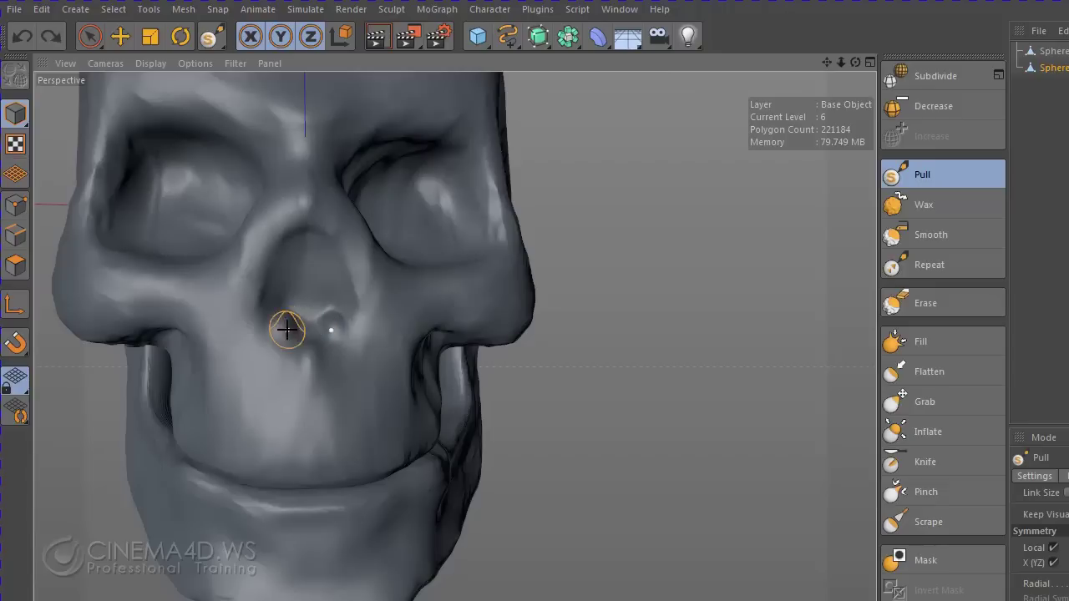
mouse_move(305, 334)
left_mouse_down("alt")
mouse_move(401, 363)
mouse_move(359, 382)
mouse_move(363, 410)
mouse_move(390, 426)
left_mouse_up("alt")
middle_click_drag(390, 426, 386, 425)
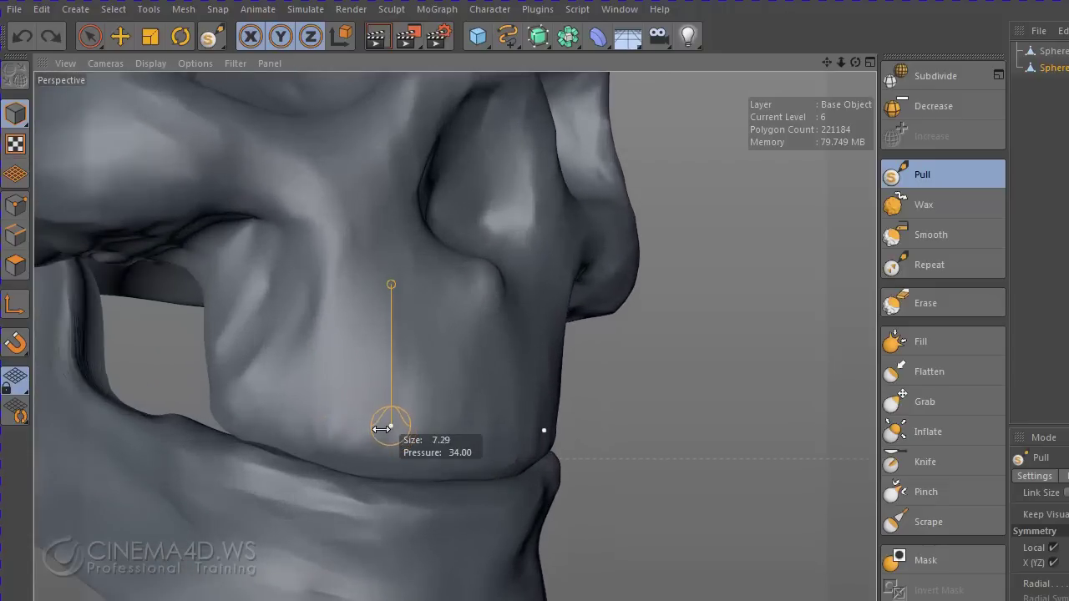
left_click_drag(215, 394, 268, 395)
key("ctrl+z")
- Redraw a wavy teeth line across the upper jaw with readjusted pressure
middle_click_drag(225, 382, 220, 386)
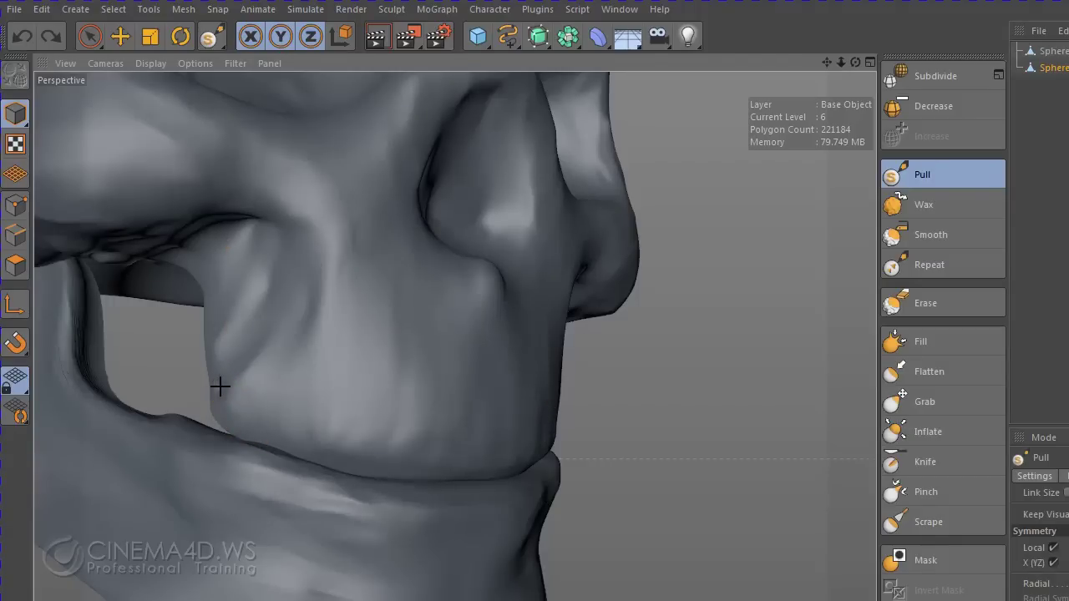
mouse_move(220, 386)
left_mouse_down()
mouse_move(329, 389)
mouse_move(349, 405)
mouse_move(387, 396)
mouse_move(410, 418)
mouse_move(535, 406)
left_mouse_up()
scroll(694, 429, "down", 5)
mouse_move(694, 429)
left_mouse_down("alt")
mouse_move(434, 448)
mouse_move(593, 449)
mouse_move(602, 439)
left_mouse_up("alt")
scroll(563, 478, "up", 3)
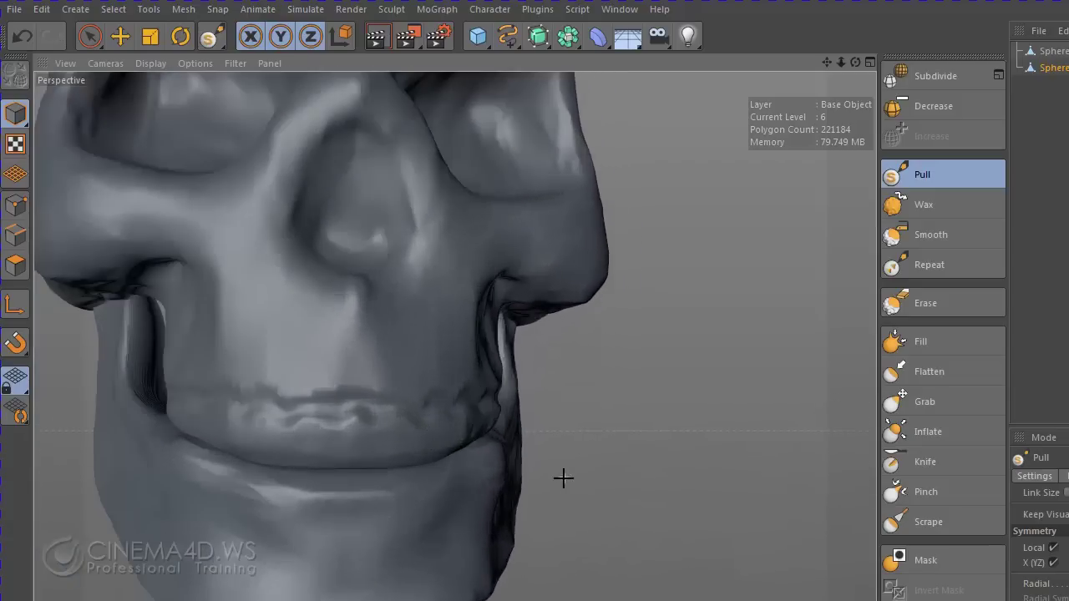
- Choose the Pinch brush and set Sphere.1 as the object to sculpt
left_click(924, 491)
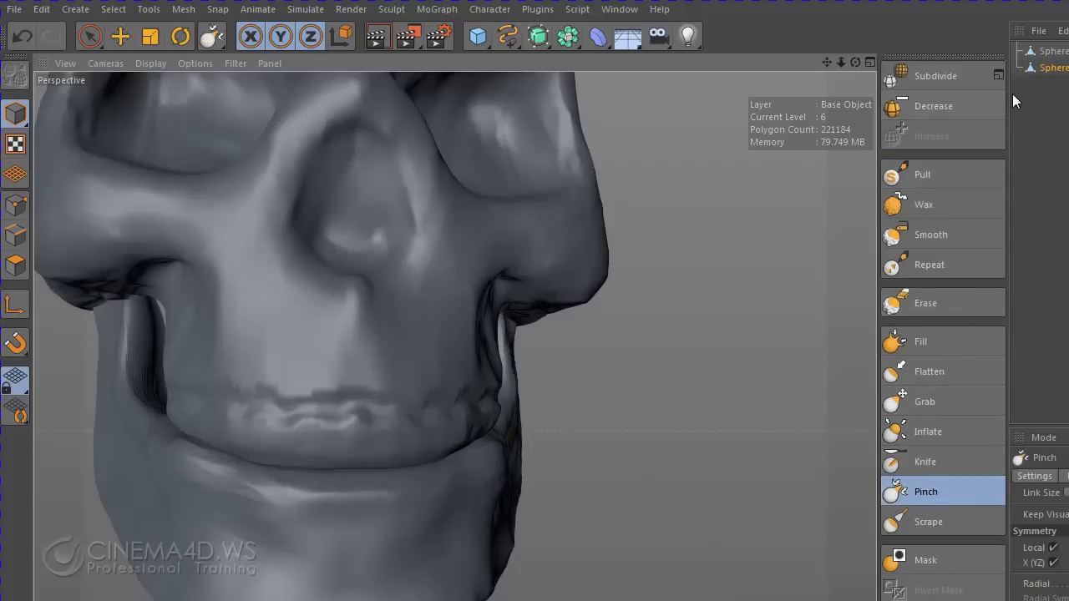
left_click_drag(1007, 94, 936, 93)
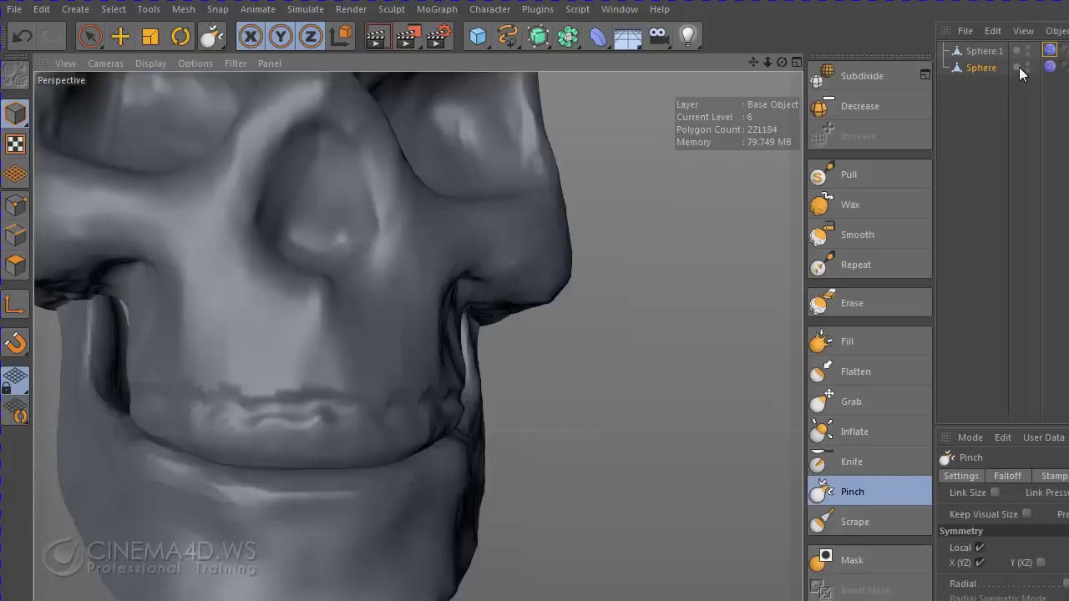
left_click(983, 51)
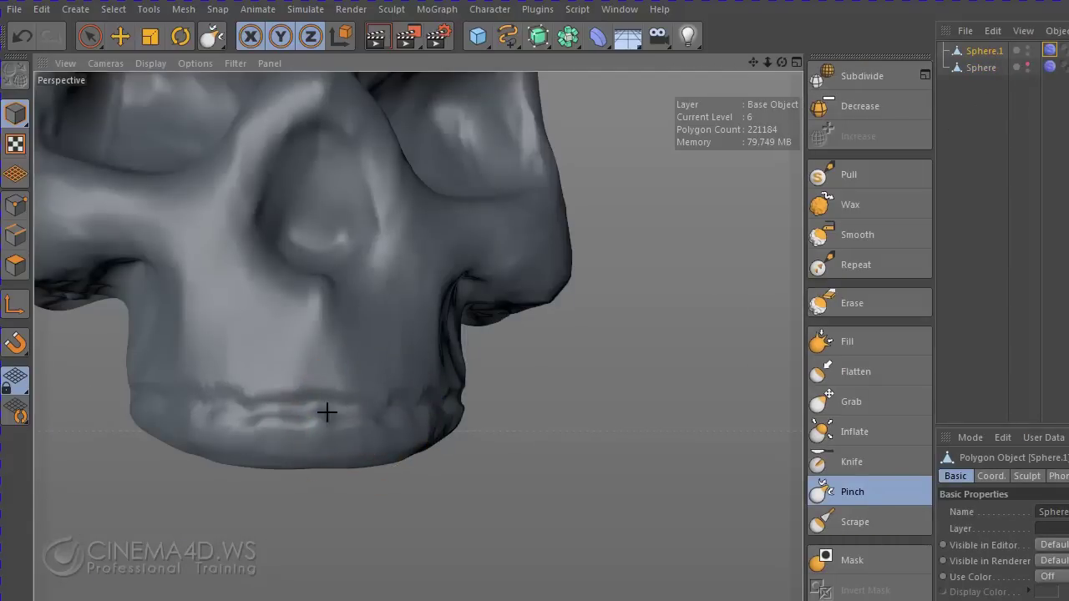
left_click_drag(218, 398, 425, 399, "alt")
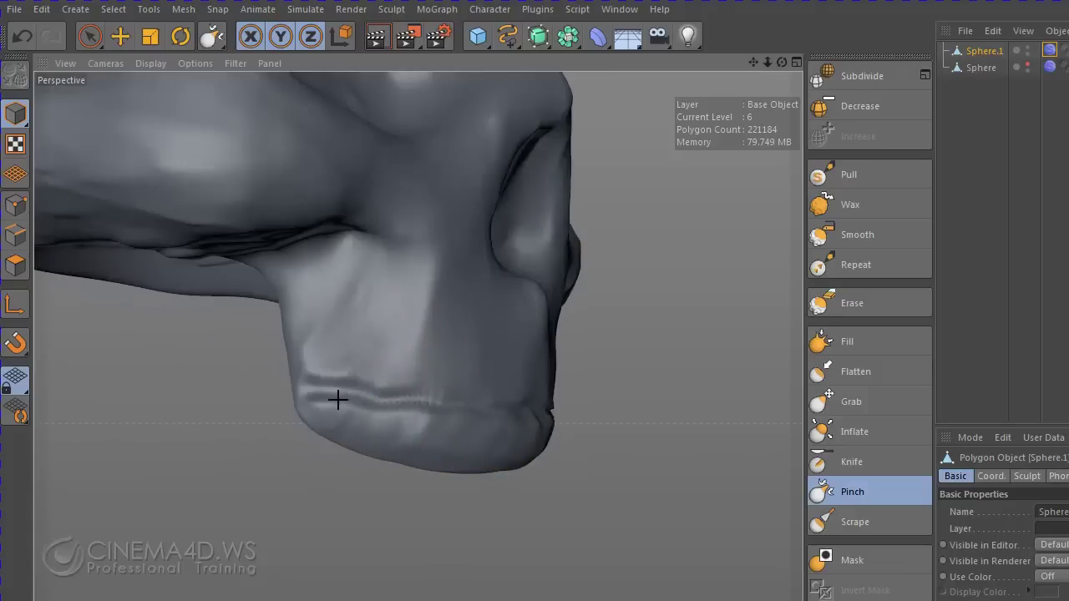
- Pinch the mouth-line crease into a sharper, tighter ridge and check the jaw
left_click_drag(369, 398, 346, 399)
left_click_drag(458, 401, 303, 390)
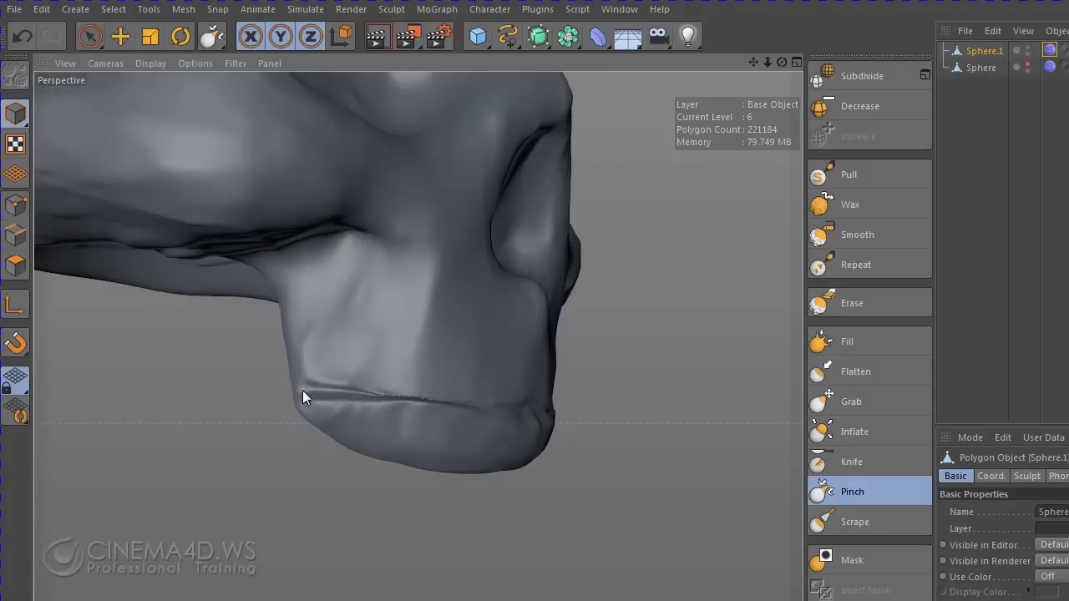
mouse_move(461, 417)
left_mouse_down()
mouse_move(345, 402)
mouse_move(417, 448)
mouse_move(394, 418)
left_mouse_up()
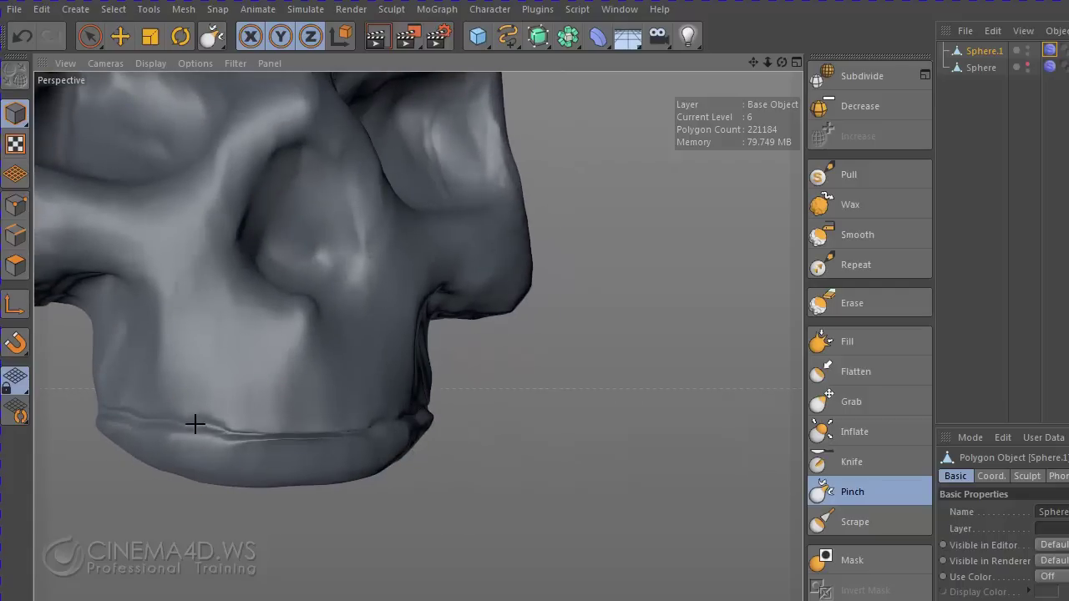
mouse_move(279, 432)
middle_mouse_down()
mouse_move(303, 417)
mouse_move(303, 437)
middle_mouse_up()
left_click_drag(304, 436, 213, 431)
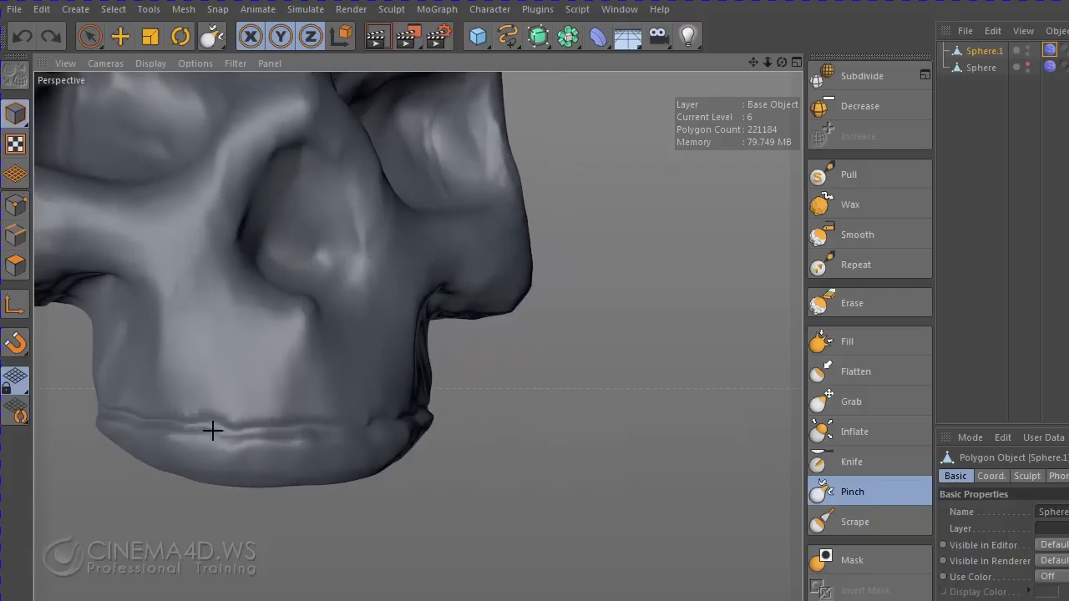
left_click_drag(443, 444, 254, 440, "alt")
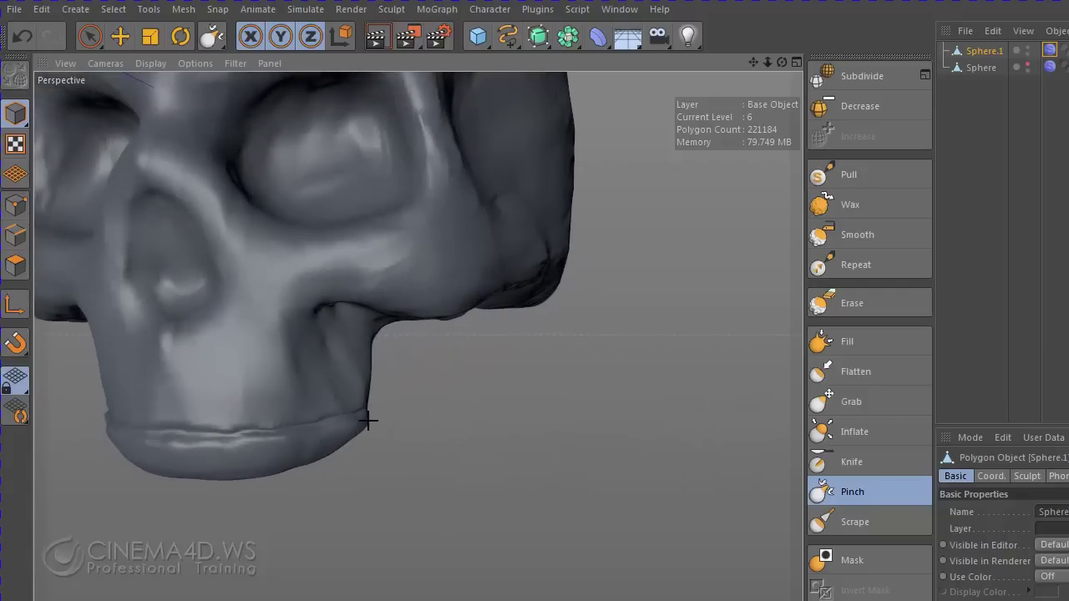
mouse_move(445, 433)
left_mouse_down("alt")
mouse_move(589, 375)
mouse_move(711, 410)
mouse_move(728, 375)
mouse_move(482, 443)
mouse_move(457, 437)
mouse_move(579, 401)
mouse_move(501, 430)
mouse_move(530, 446)
mouse_move(760, 250)
left_mouse_up("alt")
- With the Pull brush, undo a stray lip stroke and build subtle bulges along the lower lip
left_click(836, 173)
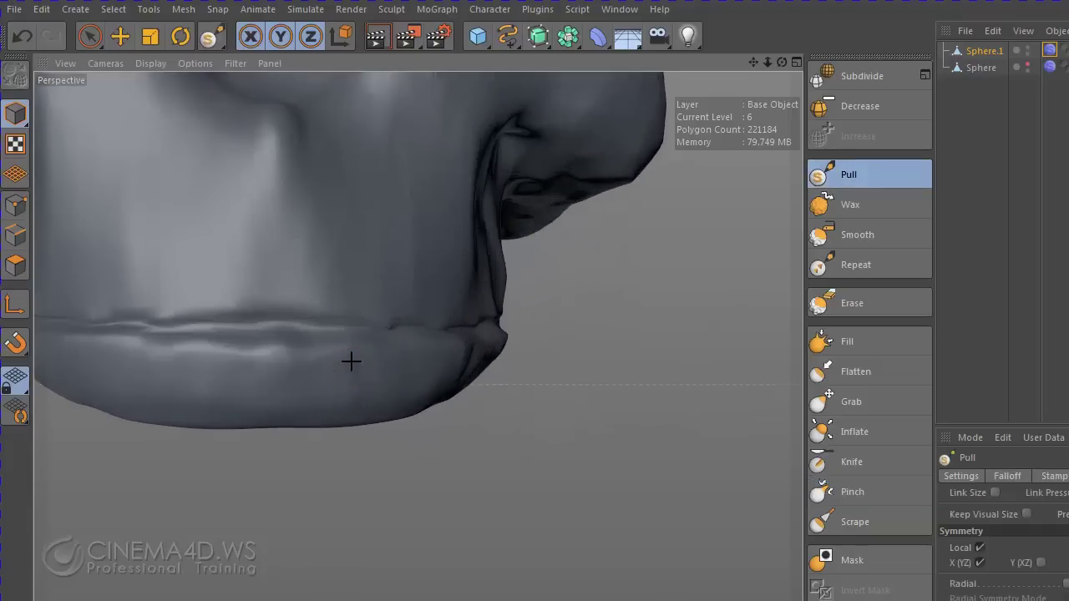
mouse_move(351, 361)
left_mouse_down()
mouse_move(289, 348)
mouse_move(288, 366)
mouse_move(142, 351)
mouse_move(284, 384)
mouse_move(264, 406)
mouse_move(264, 377)
mouse_move(454, 376)
mouse_move(401, 340)
mouse_move(246, 312)
mouse_move(310, 350)
mouse_move(442, 365)
mouse_move(382, 389)
mouse_move(527, 389)
mouse_move(519, 397)
mouse_move(451, 375)
mouse_move(262, 354)
mouse_move(429, 346)
left_mouse_up()
key("ctrl+z")
mouse_move(549, 389)
left_mouse_down()
mouse_move(632, 406)
mouse_move(472, 413)
mouse_move(503, 382)
mouse_move(590, 395)
mouse_move(568, 414)
mouse_move(539, 389)
mouse_move(508, 396)
mouse_move(496, 372)
mouse_move(430, 340)
mouse_move(226, 336)
mouse_move(322, 381)
left_mouse_up()
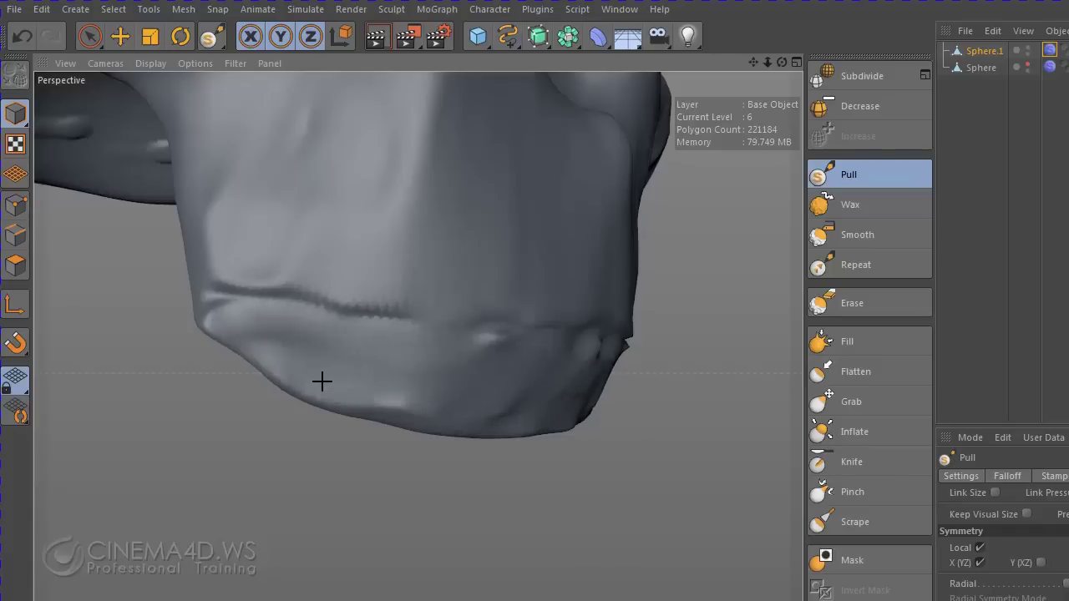
- Smooth the lower-lip folds and reshape the lower jaw edge, then review from the front
mouse_move(638, 392)
left_mouse_down("alt")
mouse_move(473, 400)
mouse_move(334, 370)
mouse_move(172, 357)
left_mouse_up("alt")
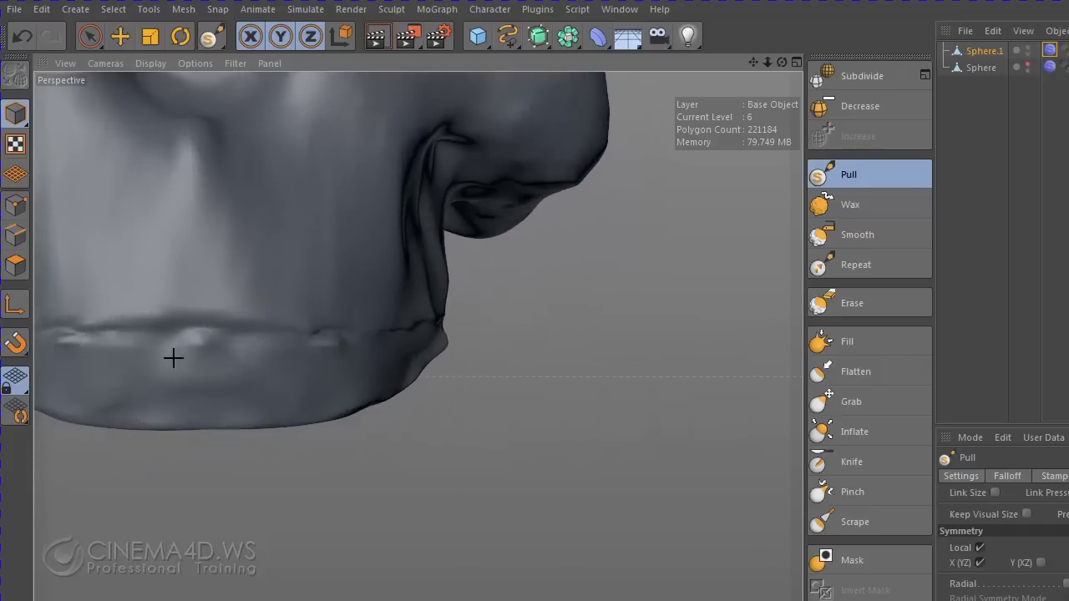
mouse_move(443, 351)
left_mouse_down("shift")
mouse_move(303, 410)
mouse_move(372, 401)
mouse_move(393, 372)
left_mouse_up("shift")
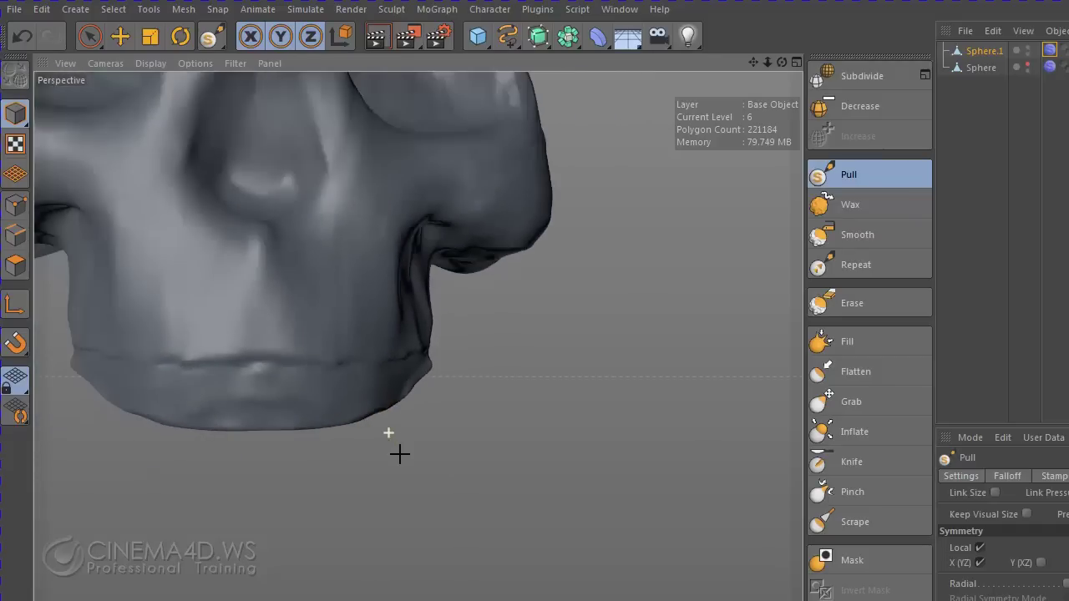
scroll(399, 451, "down", 3)
scroll(521, 375, "down", 3)
mouse_move(623, 408)
left_mouse_down("alt")
mouse_move(392, 382)
mouse_move(470, 410)
left_mouse_up("alt")
scroll(476, 412, "up", 3)
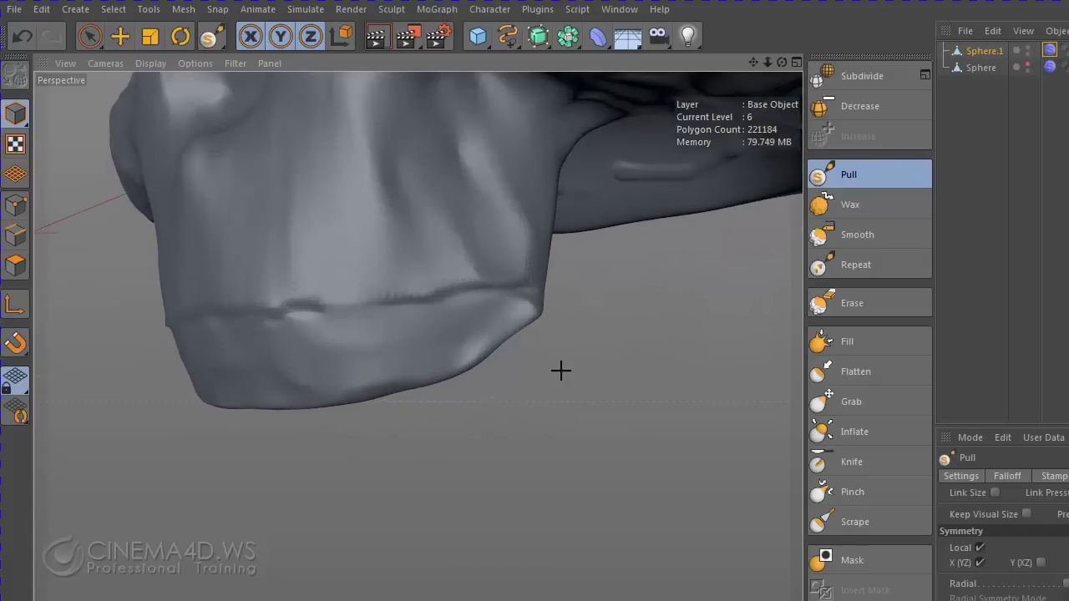
left_click_drag(561, 370, 488, 377, "alt")
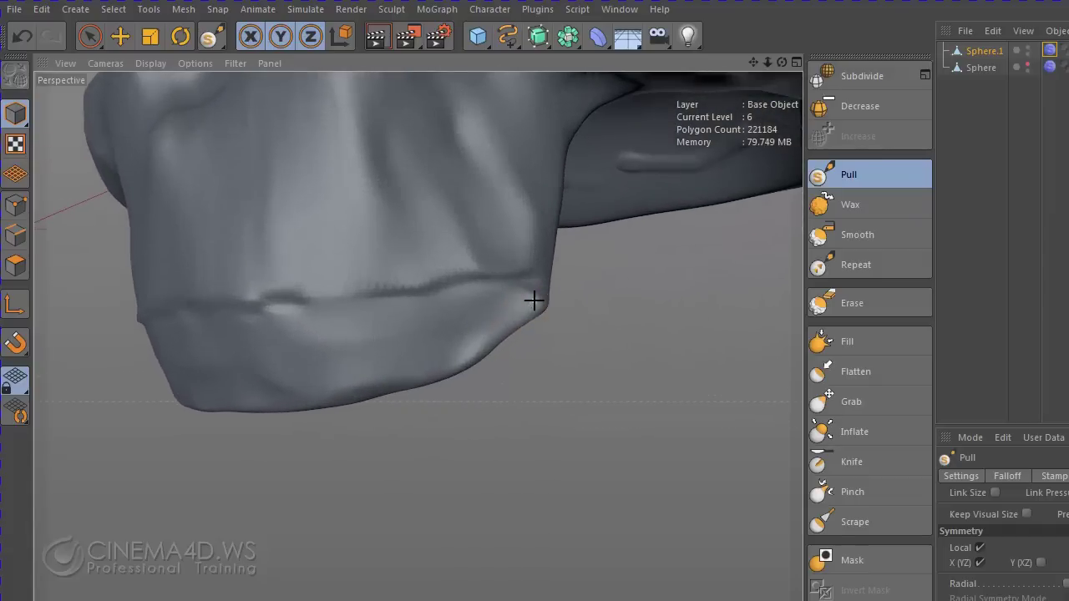
mouse_move(523, 308)
left_mouse_down("alt")
mouse_move(506, 375)
mouse_move(616, 446)
left_mouse_up("alt")
- Subdivide the skull to level 7 and zoom in close on the mouth area
scroll(615, 446, "down", 3)
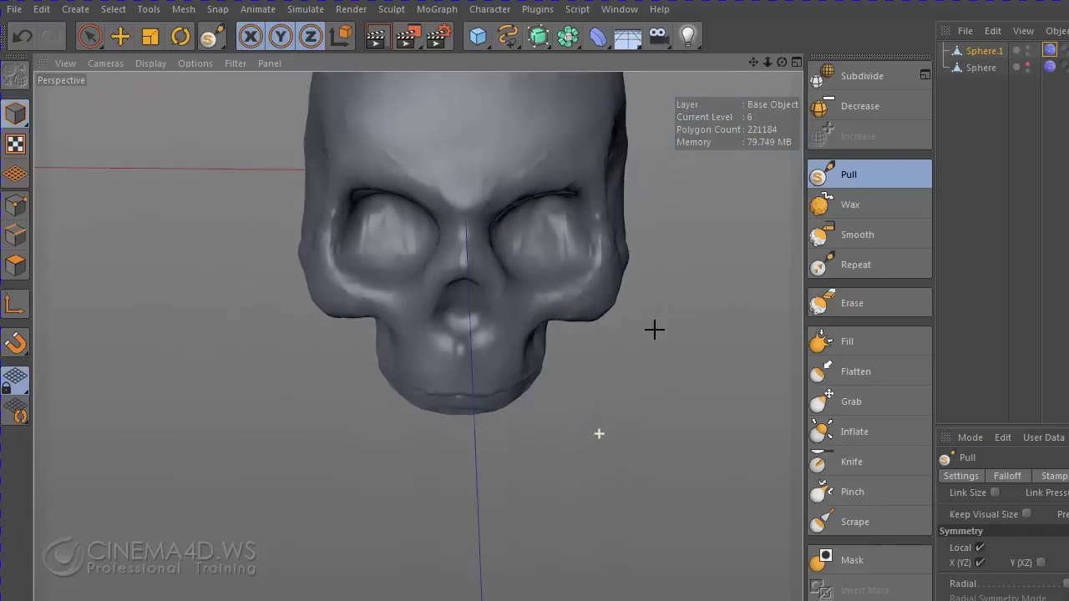
left_click(857, 78)
scroll(522, 353, "up", 1)
scroll(526, 358, "up", 2)
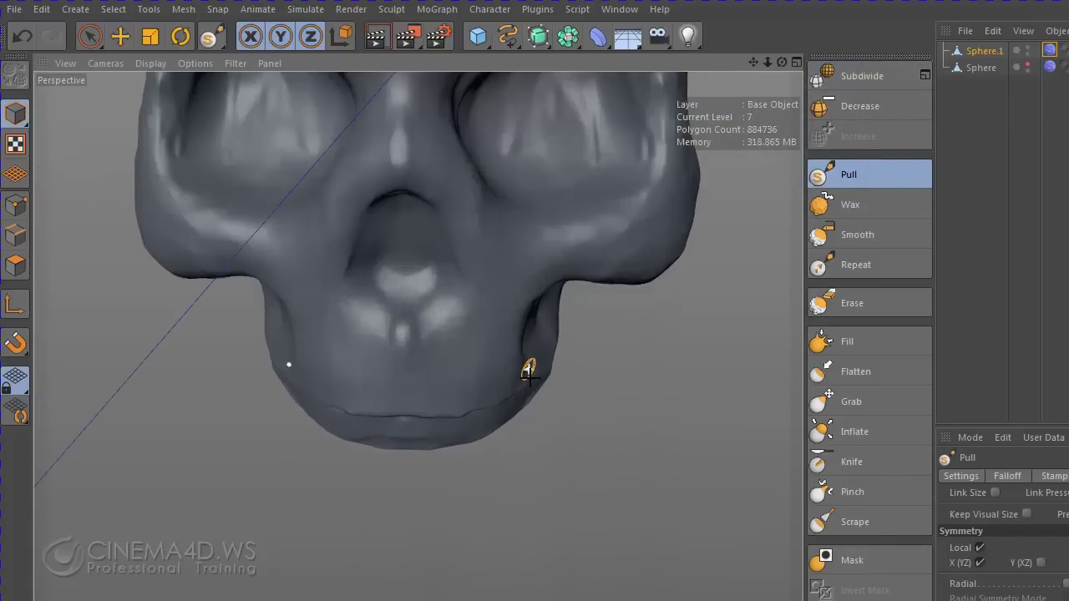
scroll(529, 365, "up", 2)
scroll(584, 293, "up", 2)
scroll(574, 334, "up", 2)
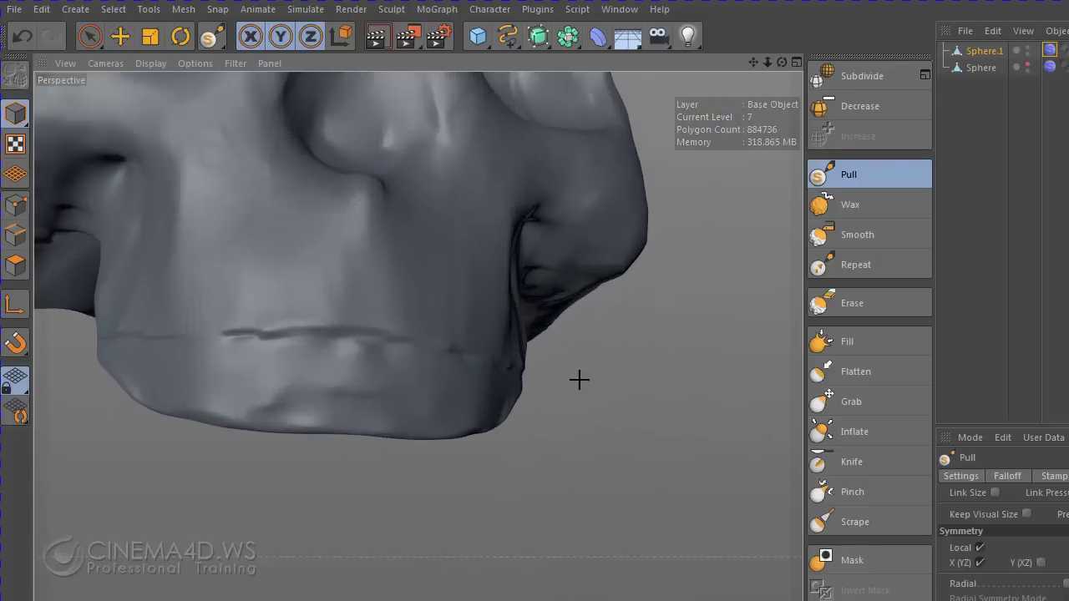
scroll(421, 350, "up", 1)
scroll(382, 392, "up", 1)
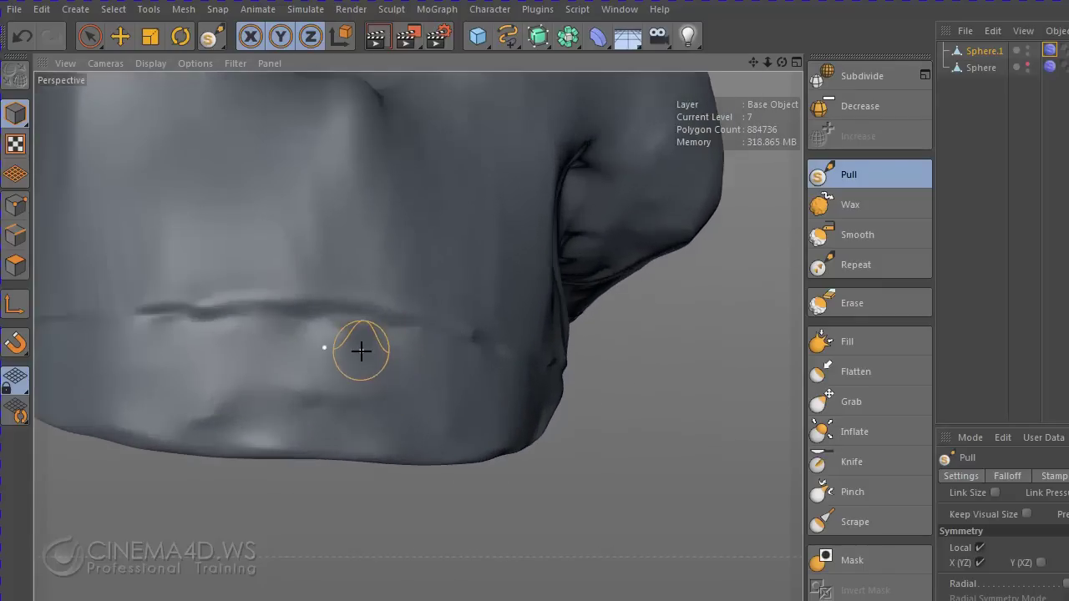
- Pull several vertical tooth ridges down to the jaw edge, undoing a stretched bump
middle_click_drag(360, 351, 350, 334)
mouse_move(351, 333)
left_mouse_down()
mouse_move(332, 452)
mouse_move(396, 408)
mouse_move(443, 403)
left_mouse_up()
key("ctrl+z")
key("ctrl+z")
key("ctrl+z")
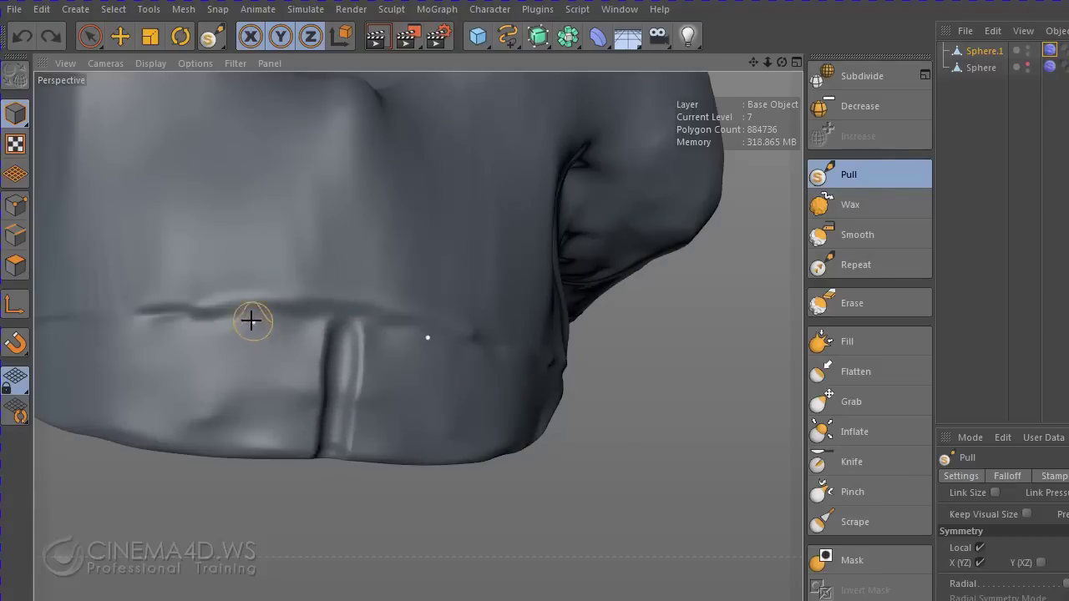
left_click_drag(312, 343, 327, 334)
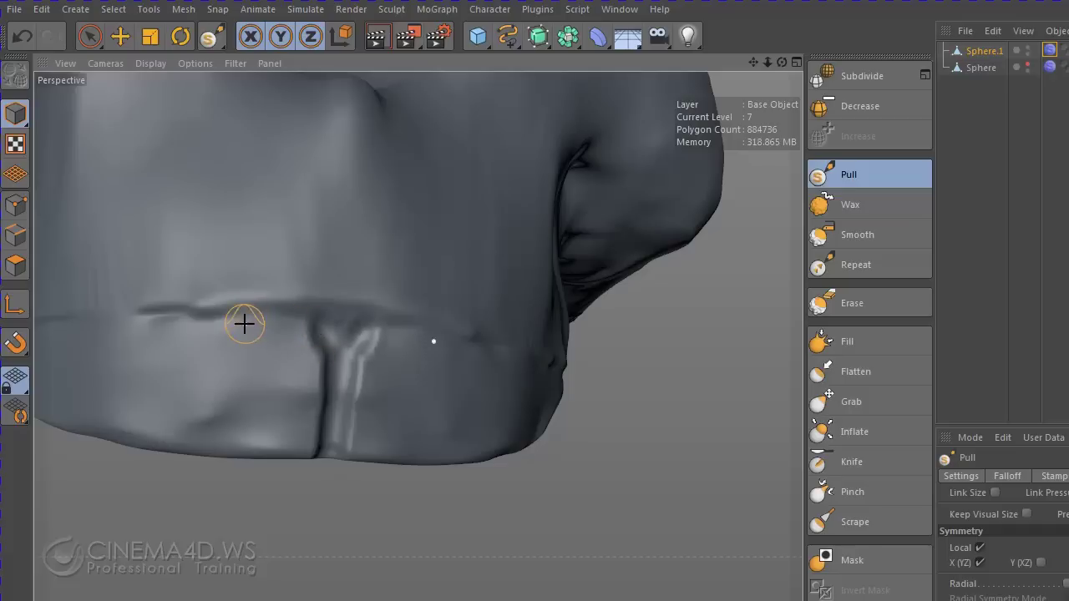
mouse_move(252, 326)
left_mouse_down()
mouse_move(226, 377)
mouse_move(219, 458)
left_mouse_up()
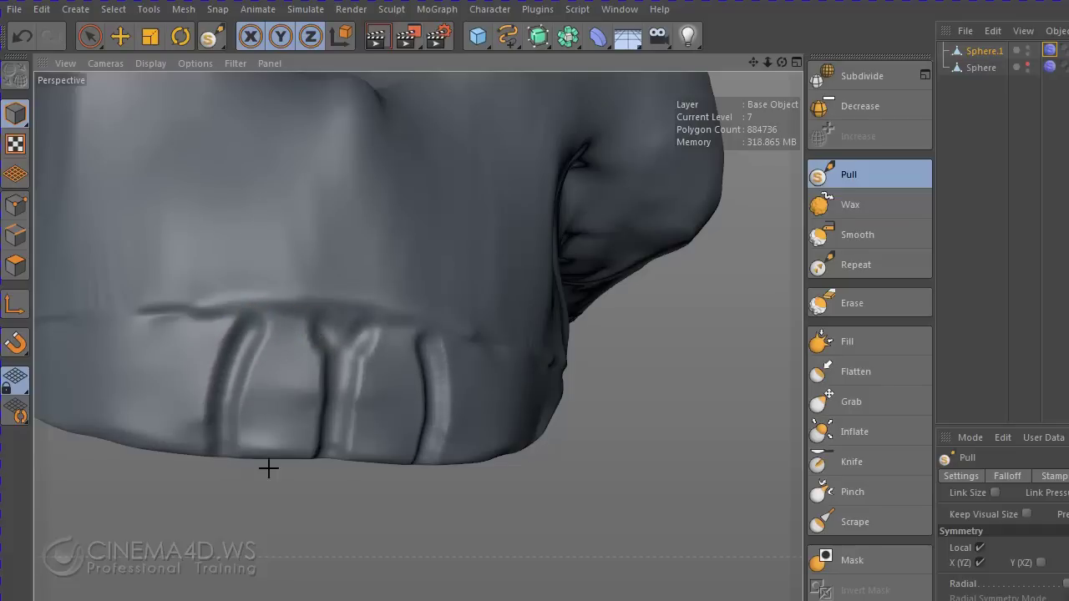
left_click_drag(309, 398, 505, 432, "alt")
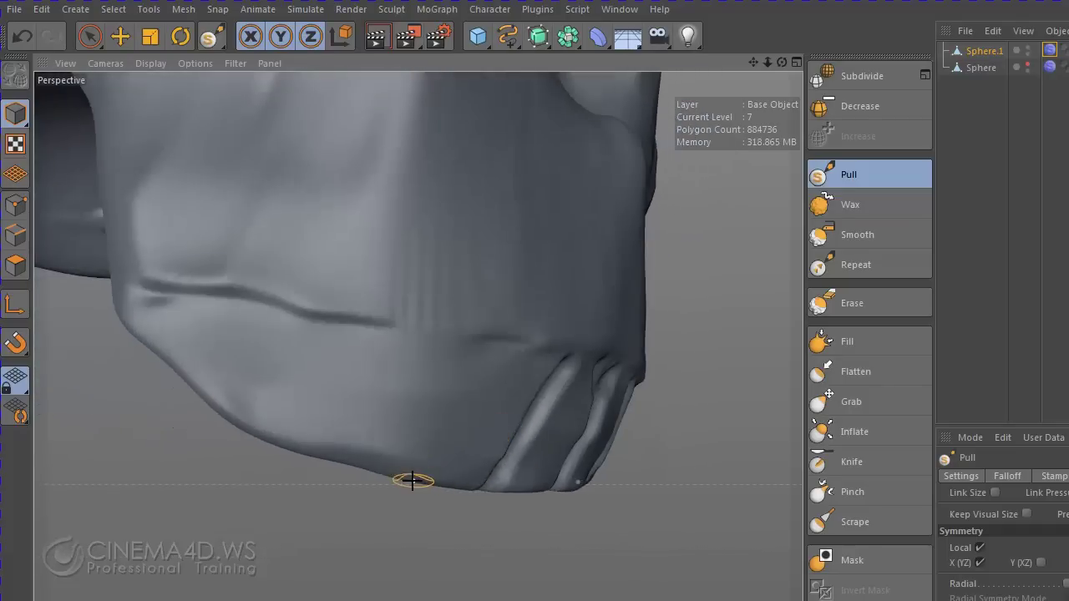
mouse_move(412, 480)
left_mouse_down()
mouse_move(412, 370)
mouse_move(428, 355)
mouse_move(407, 480)
left_mouse_up()
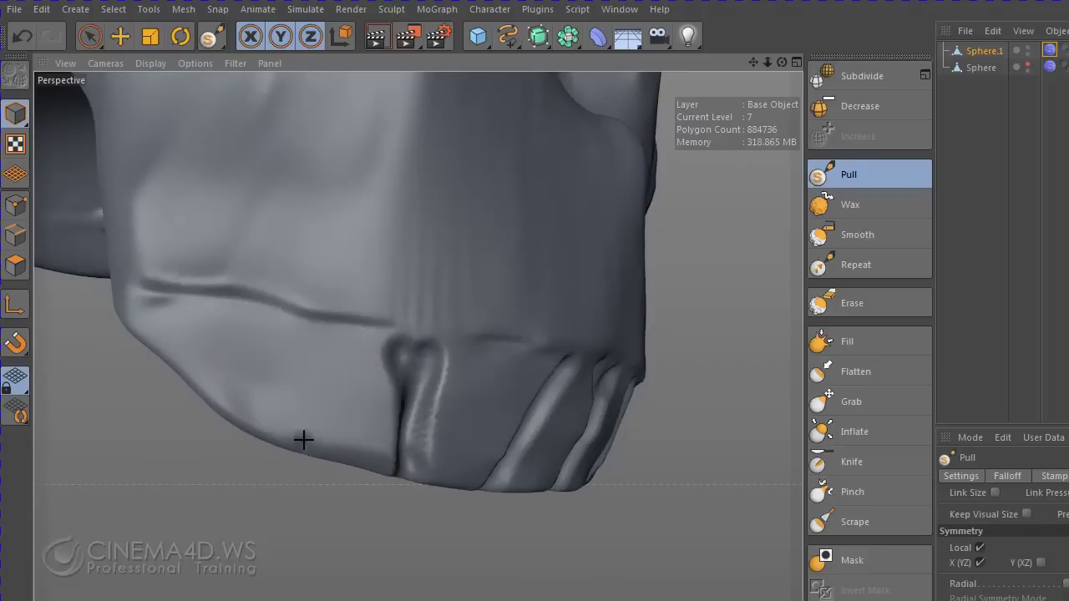
left_click_drag(303, 439, 316, 355)
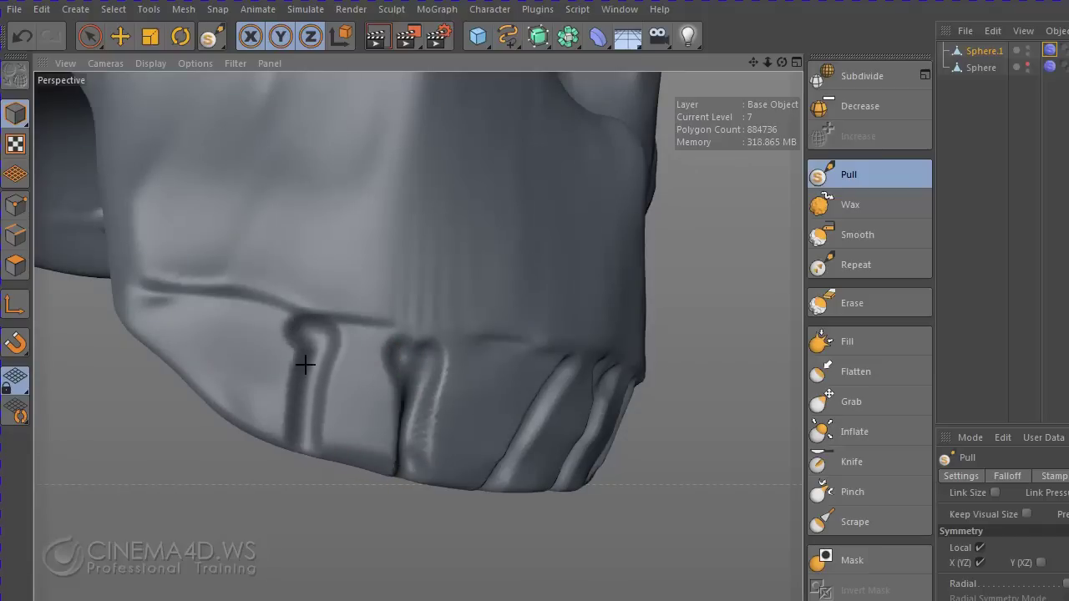
left_click_drag(203, 402, 210, 314)
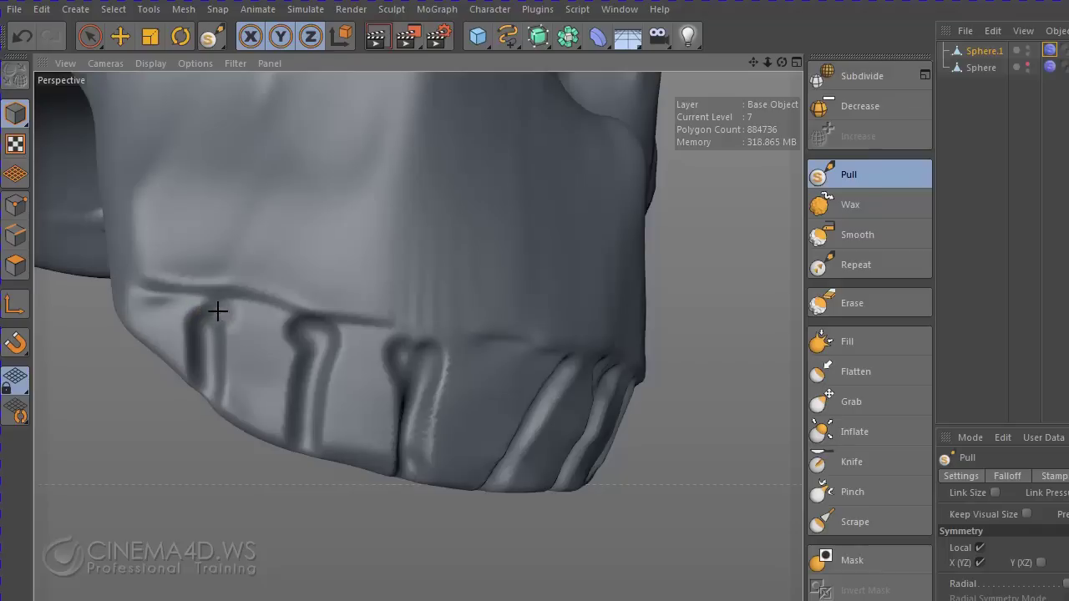
- Raise a gum line running above the new row of teeth
scroll(409, 442, "down", 3)
mouse_move(437, 453)
left_mouse_down("alt")
mouse_move(392, 460)
mouse_move(556, 460)
mouse_move(529, 461)
left_mouse_up("alt")
scroll(441, 431, "up", 2)
scroll(499, 417, "up", 2)
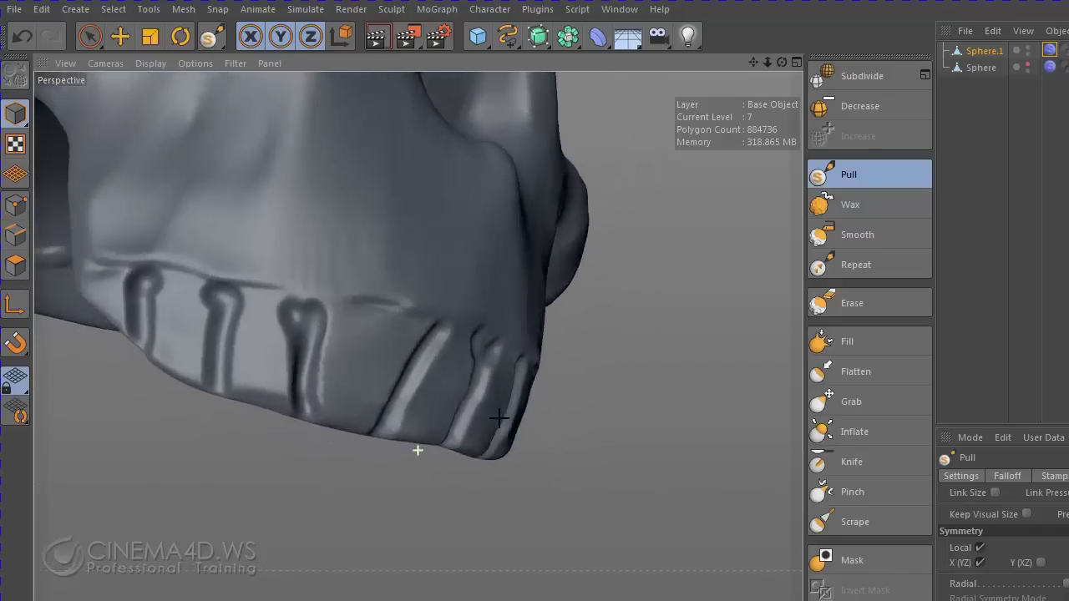
left_click_drag(498, 418, 481, 421, "alt")
mouse_move(456, 313)
left_mouse_down()
mouse_move(421, 292)
mouse_move(91, 229)
mouse_move(133, 273)
left_mouse_up()
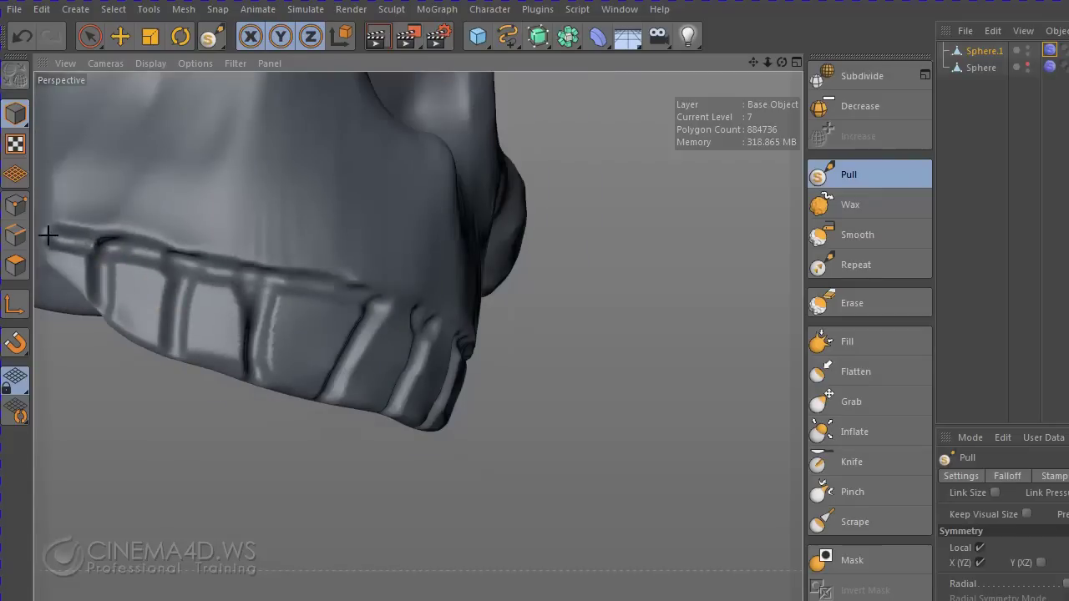
- Sharpen the gum line and tooth edges, undoing a stray bump on the left tooth
mouse_move(48, 237)
left_mouse_down("alt")
mouse_move(513, 358)
mouse_move(418, 449)
left_mouse_up("alt")
scroll(354, 377, "up", 2)
scroll(163, 304, "up", 2)
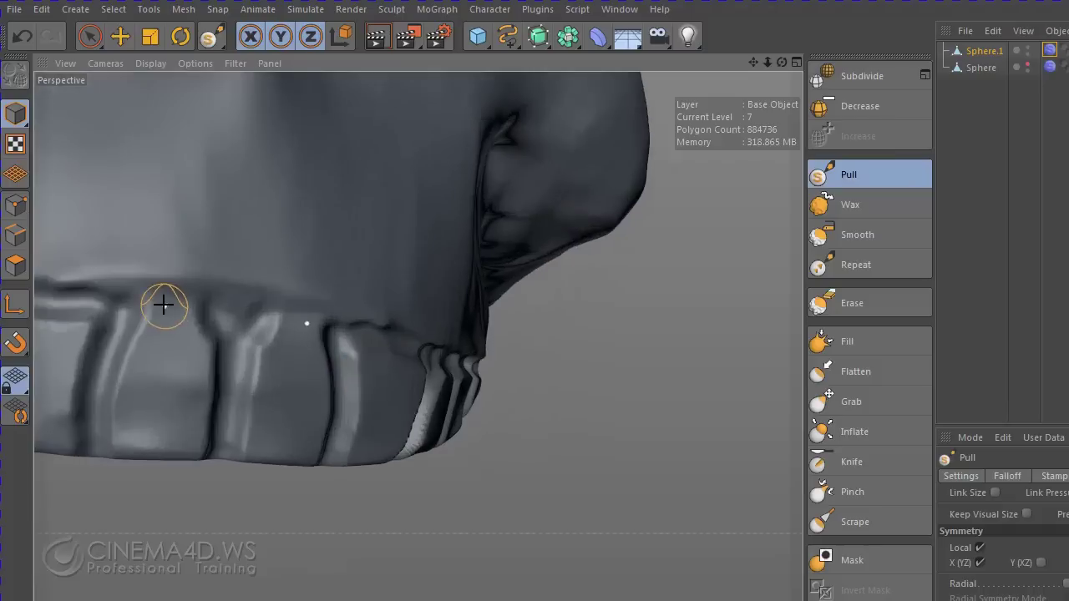
mouse_move(163, 305)
left_mouse_down()
mouse_move(231, 309)
mouse_move(248, 345)
mouse_move(270, 322)
left_mouse_up()
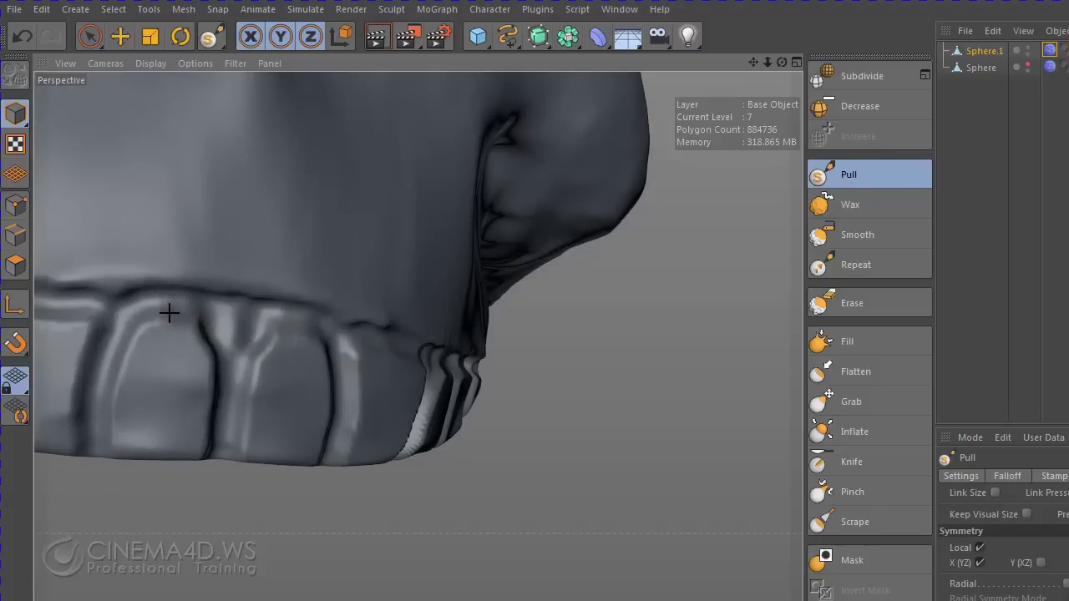
mouse_move(143, 328)
left_mouse_down()
mouse_move(186, 314)
mouse_move(366, 344)
left_mouse_up()
key("ctrl+z")
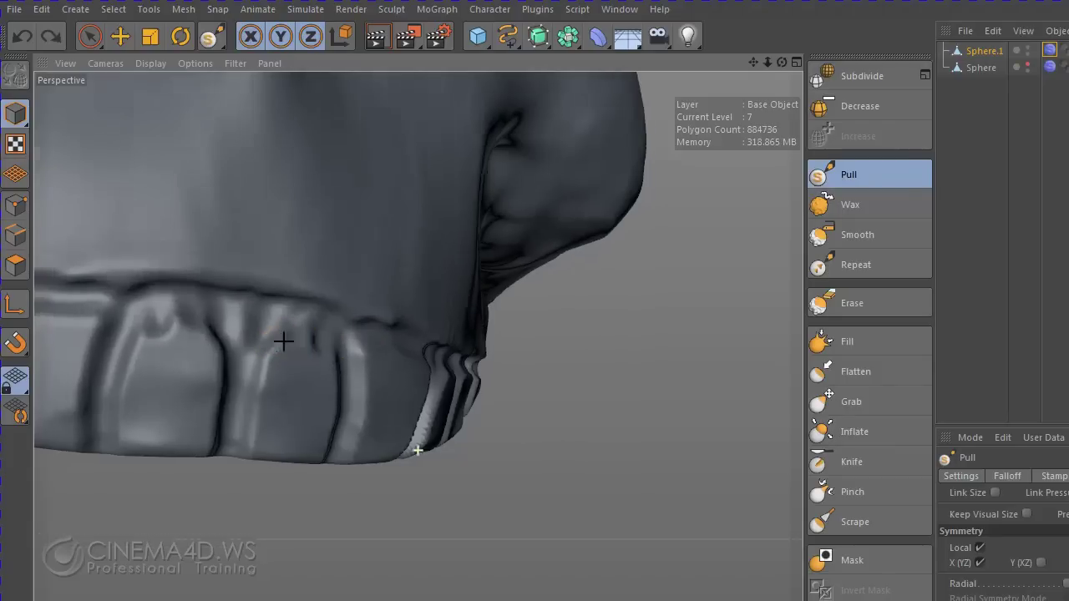
- Bulge the tops of the upper teeth outward and puff up their surface
mouse_move(282, 336)
left_mouse_down("alt")
mouse_move(362, 346)
mouse_move(312, 337)
mouse_move(259, 291)
mouse_move(166, 319)
mouse_move(310, 386)
mouse_move(220, 401)
mouse_move(303, 434)
mouse_move(322, 405)
left_mouse_up("alt")
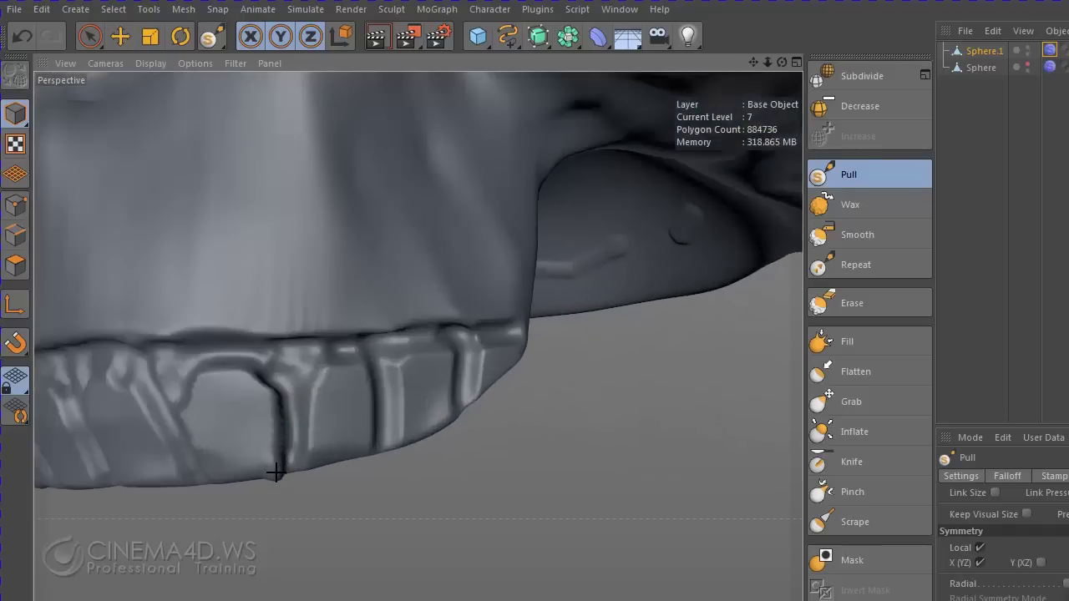
left_click_drag(317, 479, 342, 359, "alt")
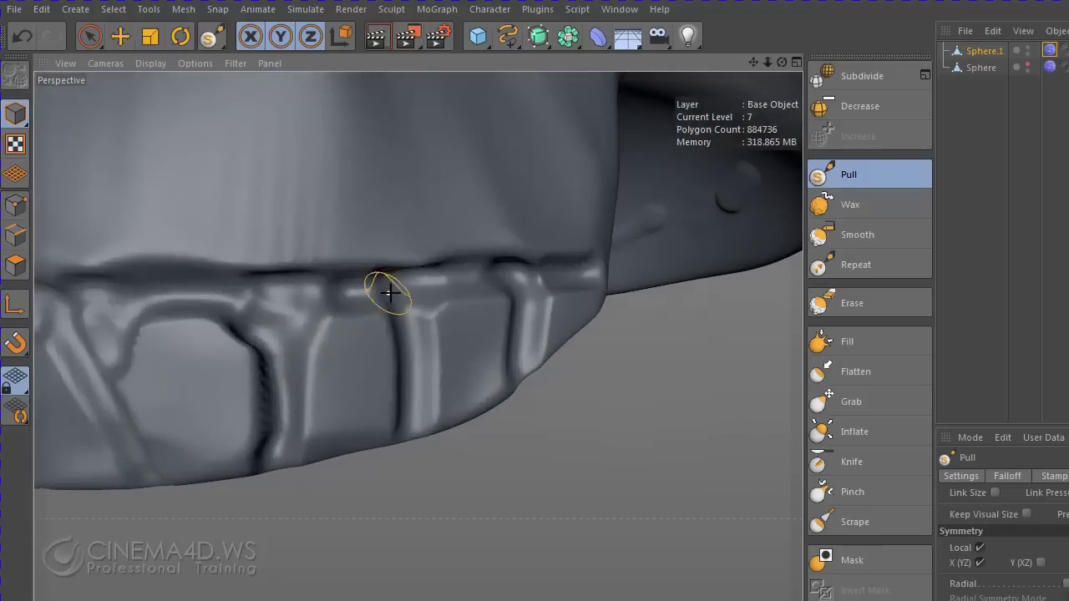
left_click_drag(398, 299, 427, 310)
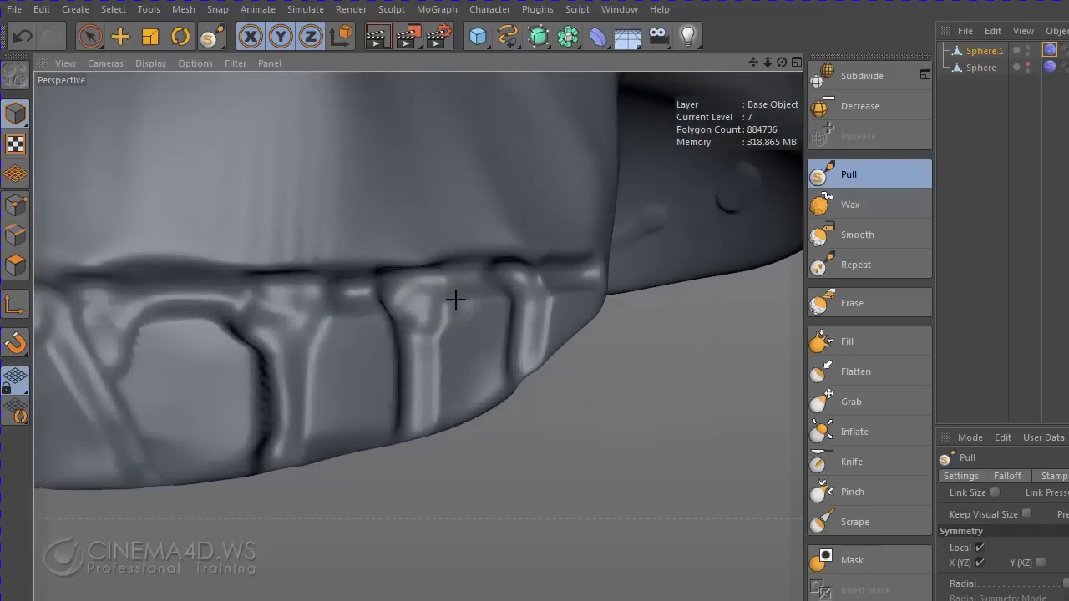
mouse_move(503, 299)
left_mouse_down()
mouse_move(517, 308)
mouse_move(501, 351)
mouse_move(880, 278)
left_mouse_up()
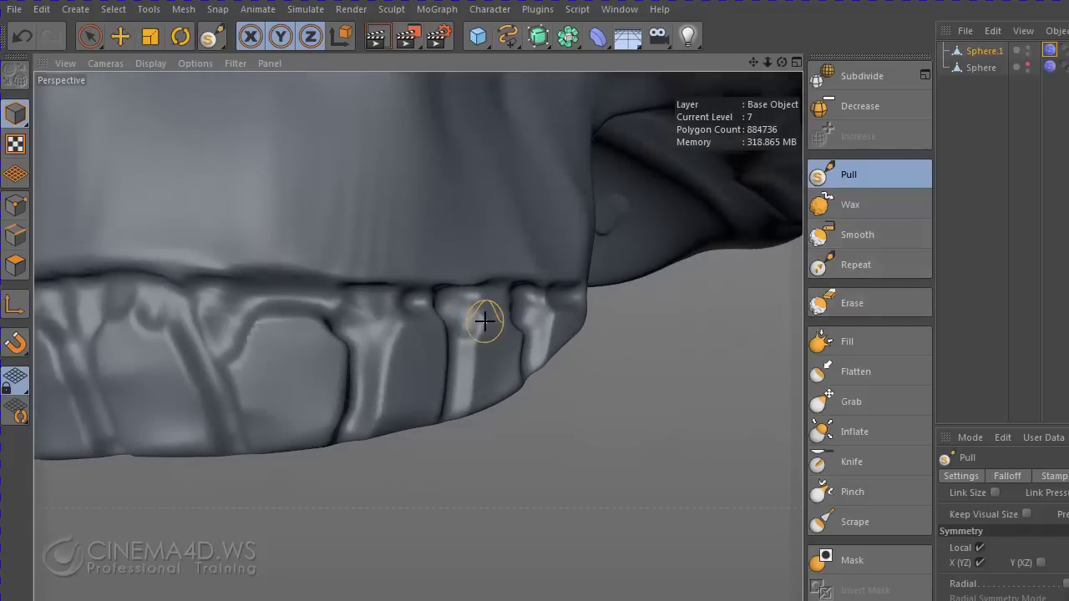
mouse_move(404, 307)
left_mouse_down()
mouse_move(319, 303)
mouse_move(367, 389)
mouse_move(354, 320)
mouse_move(206, 352)
mouse_move(217, 379)
mouse_move(241, 339)
mouse_move(234, 420)
mouse_move(285, 318)
mouse_move(342, 439)
left_mouse_up()
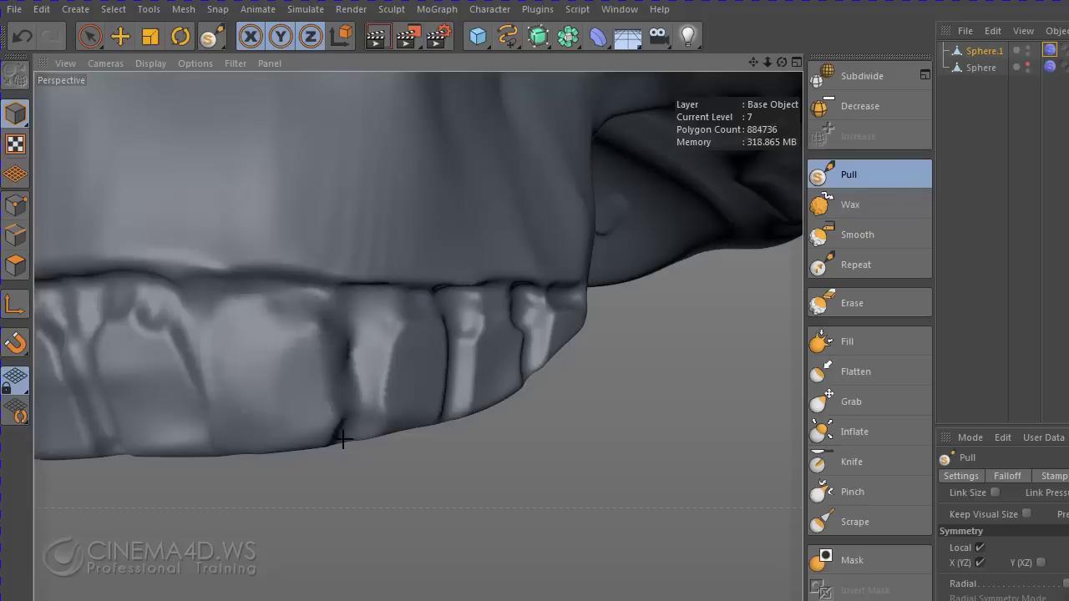
- Fill the creases and V-shaped grooves between the upper teeth
mouse_move(342, 343)
left_mouse_down()
mouse_move(332, 326)
mouse_move(323, 427)
mouse_move(289, 432)
mouse_move(373, 429)
left_mouse_up()
mouse_move(398, 346)
left_mouse_down()
mouse_move(451, 353)
mouse_move(456, 326)
left_mouse_up()
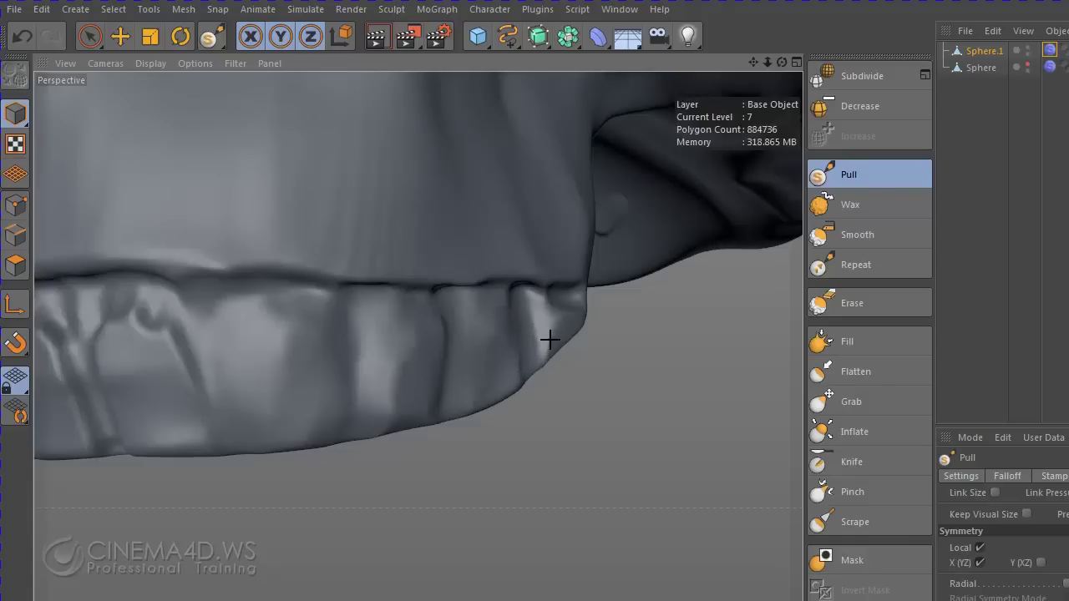
mouse_move(320, 295)
left_mouse_down("alt")
mouse_move(429, 363)
mouse_move(385, 401)
mouse_move(554, 384)
mouse_move(415, 368)
mouse_move(406, 305)
left_mouse_up("alt")
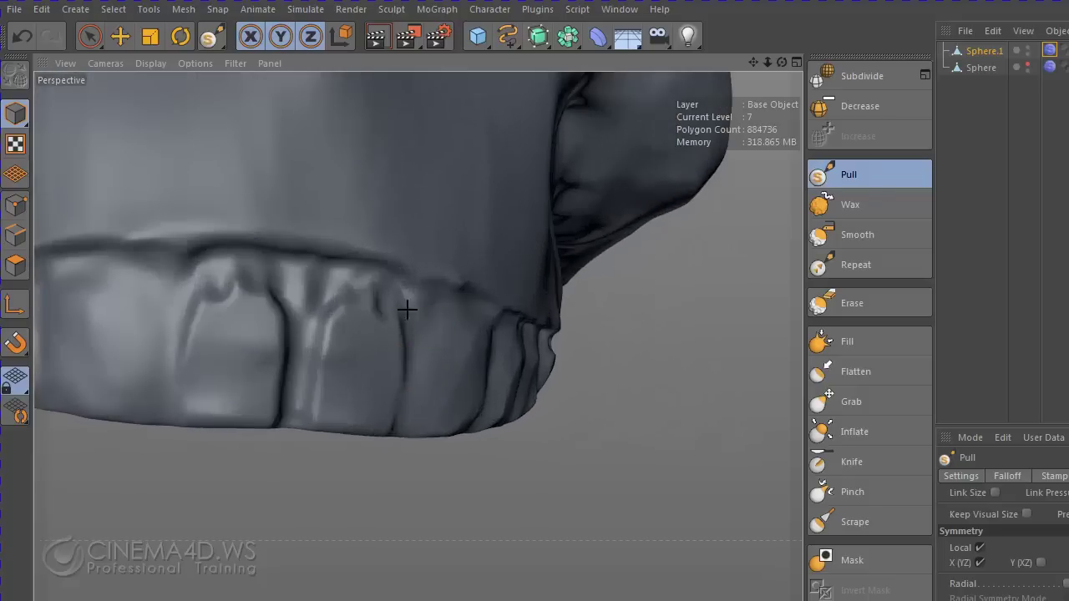
mouse_move(304, 403)
left_mouse_down()
mouse_move(305, 287)
mouse_move(365, 279)
left_mouse_up()
- Smooth the front of the upper teeth with another Pull stroke, then view the jaw from below
scroll(419, 443, "down", 3)
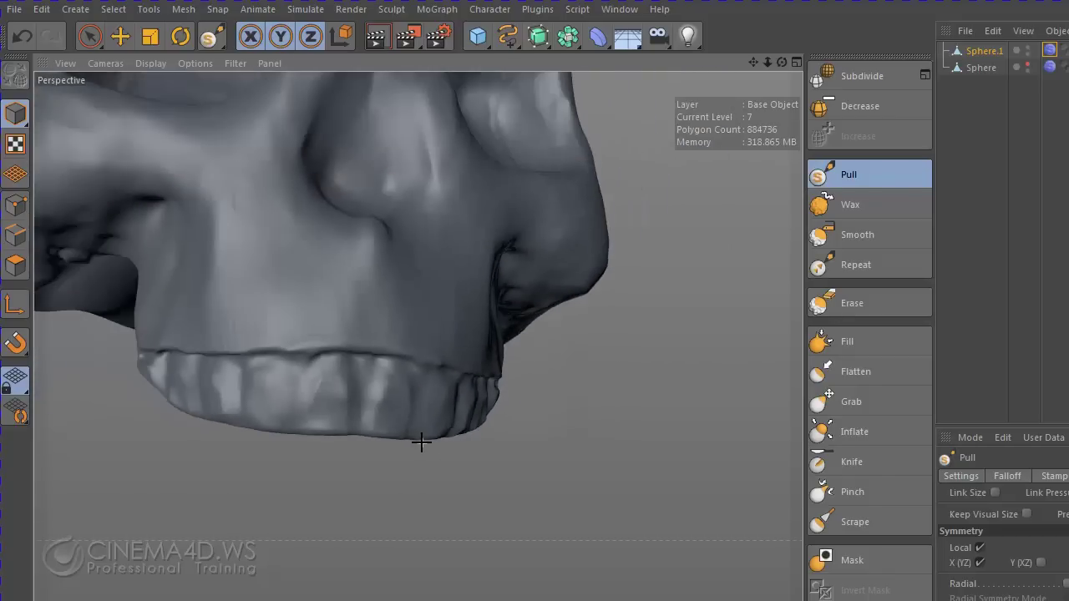
scroll(400, 404, "up", 3)
scroll(551, 399, "up", 3)
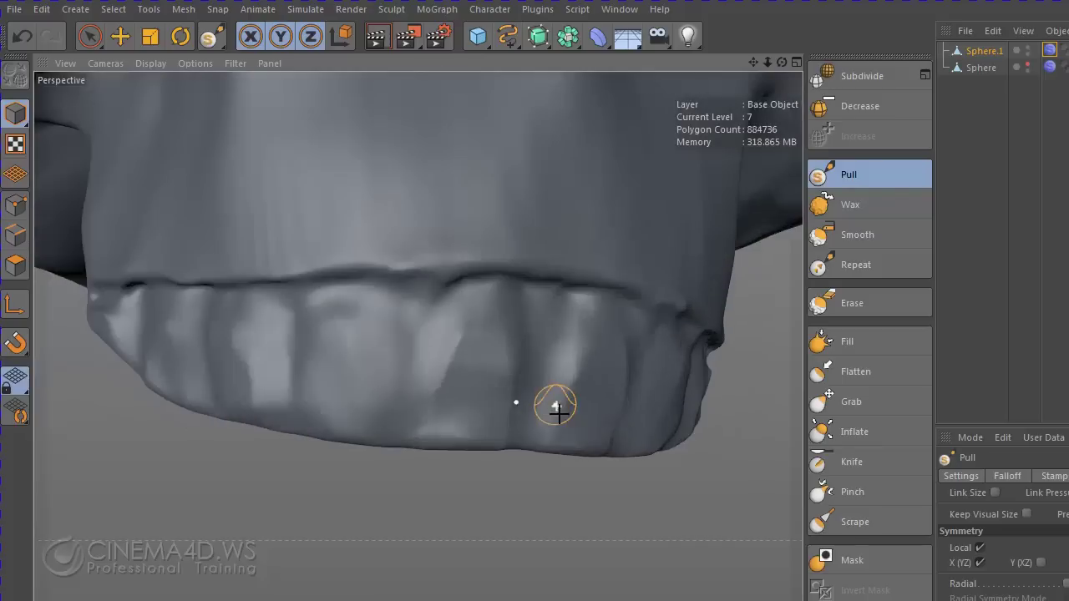
left_click_drag(409, 297, 310, 294)
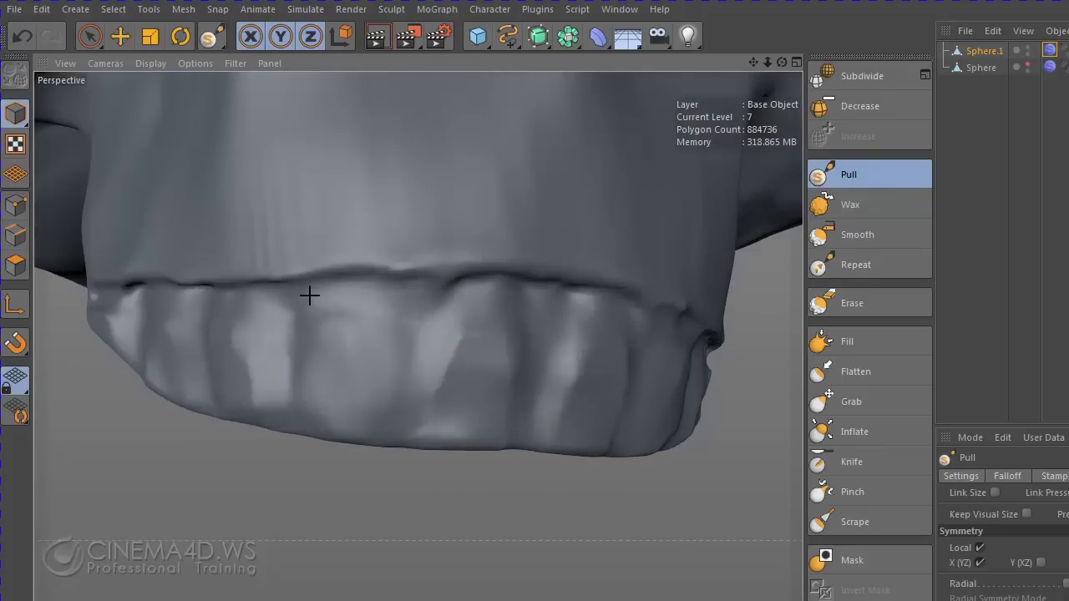
scroll(552, 385, "down", 5)
left_click_drag(573, 436, 450, 420, "alt")
scroll(450, 420, "up", 3)
scroll(449, 420, "up", 2)
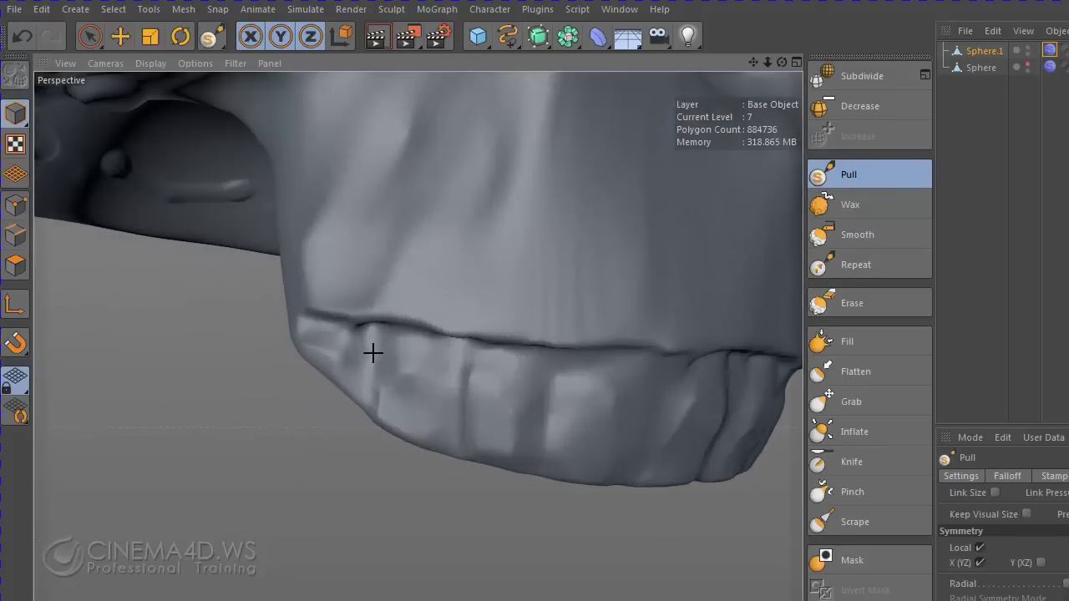
scroll(441, 429, "down", 3)
scroll(416, 420, "up", 3)
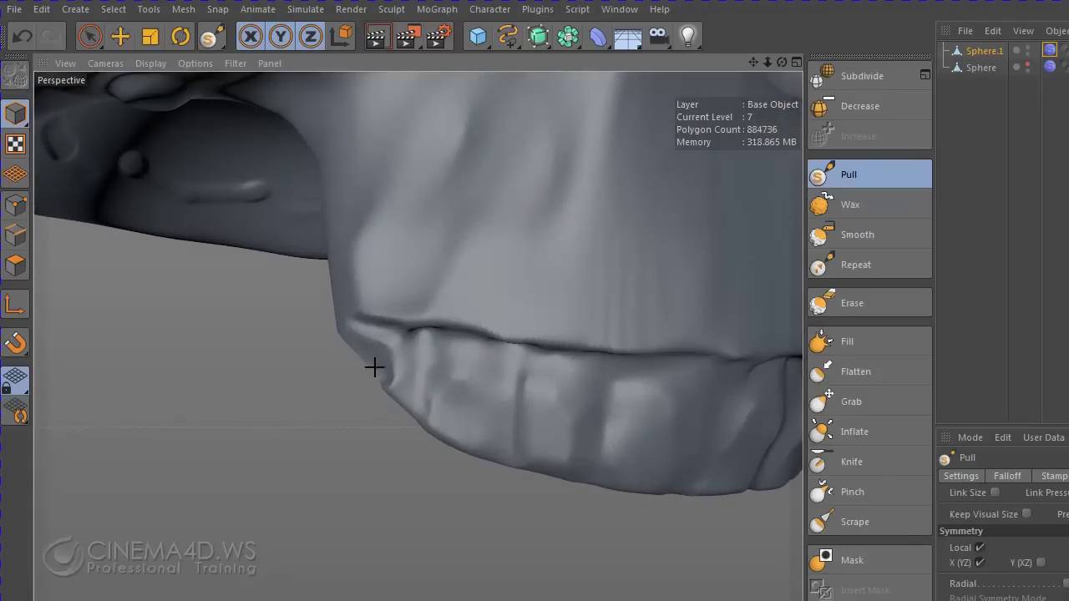
mouse_move(407, 367)
left_mouse_down("alt")
mouse_move(526, 494)
mouse_move(477, 423)
mouse_move(405, 489)
mouse_move(508, 355)
mouse_move(551, 451)
mouse_move(551, 365)
mouse_move(607, 225)
mouse_move(537, 262)
mouse_move(635, 242)
left_mouse_up("alt")
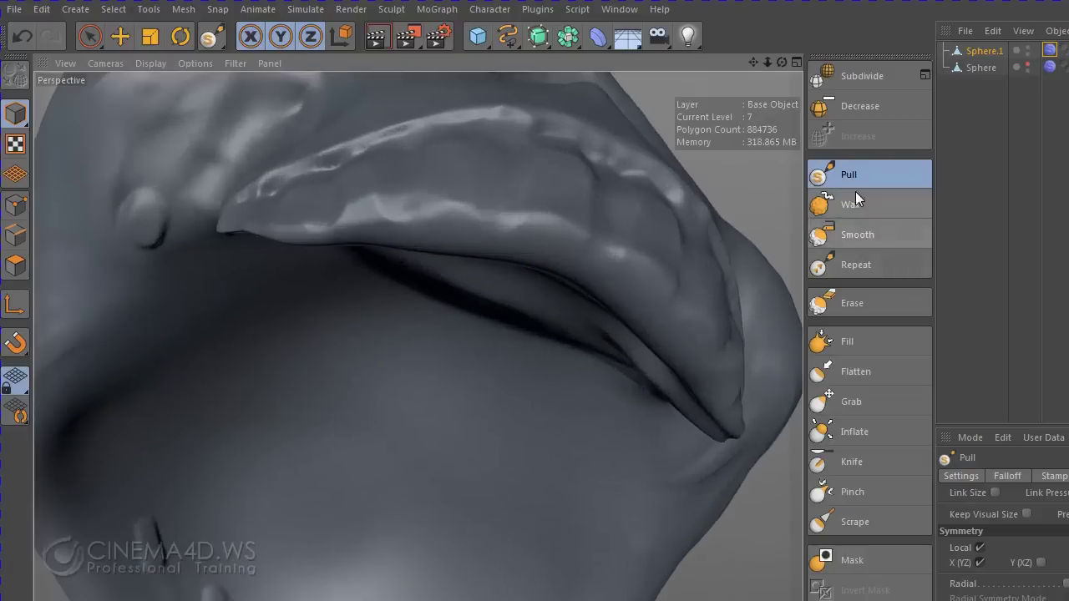
- Raise and reshape two mirrored fang bumps on the upper gum ridge with Pull
left_click(451, 221)
mouse_move(445, 219)
left_mouse_down()
mouse_move(466, 243)
mouse_move(465, 209)
mouse_move(445, 227)
left_mouse_up()
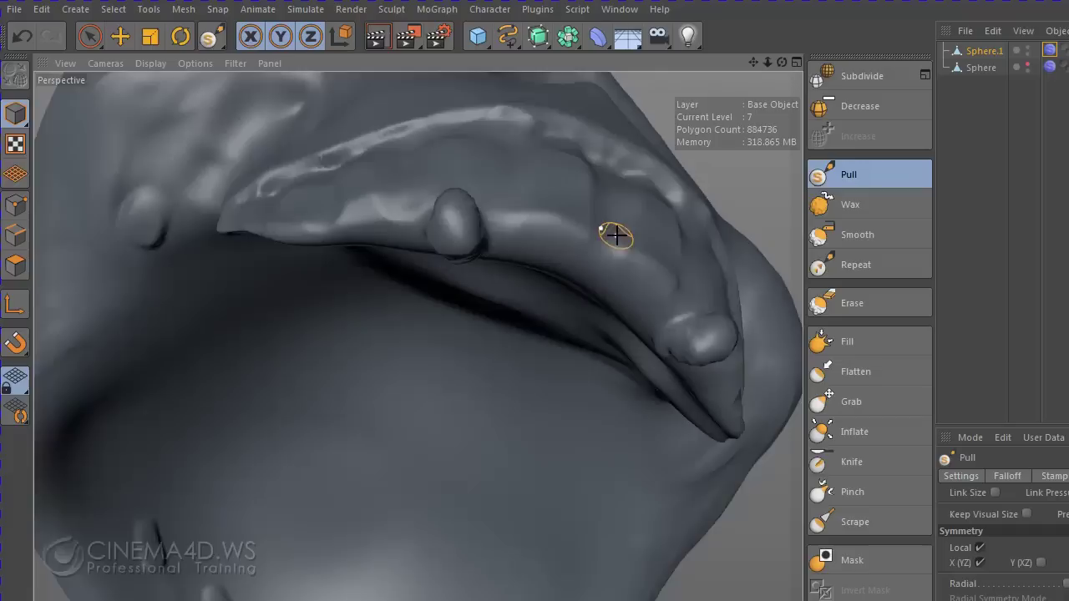
mouse_move(617, 237)
left_mouse_down("alt")
mouse_move(560, 353)
mouse_move(442, 398)
mouse_move(547, 377)
mouse_move(496, 429)
mouse_move(547, 415)
mouse_move(558, 398)
left_mouse_up("alt")
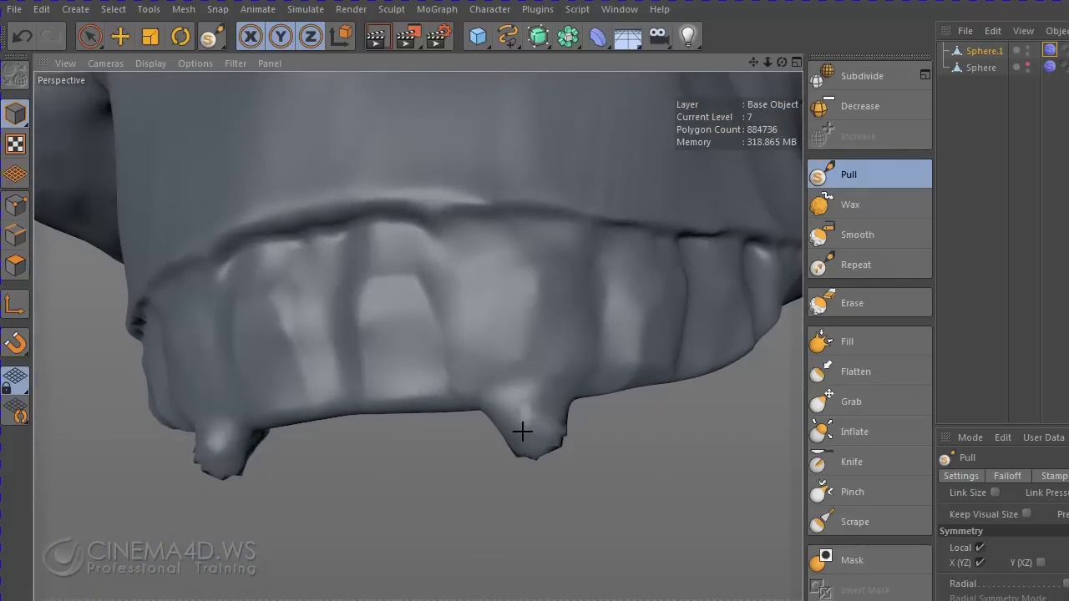
left_click_drag(522, 431, 516, 360)
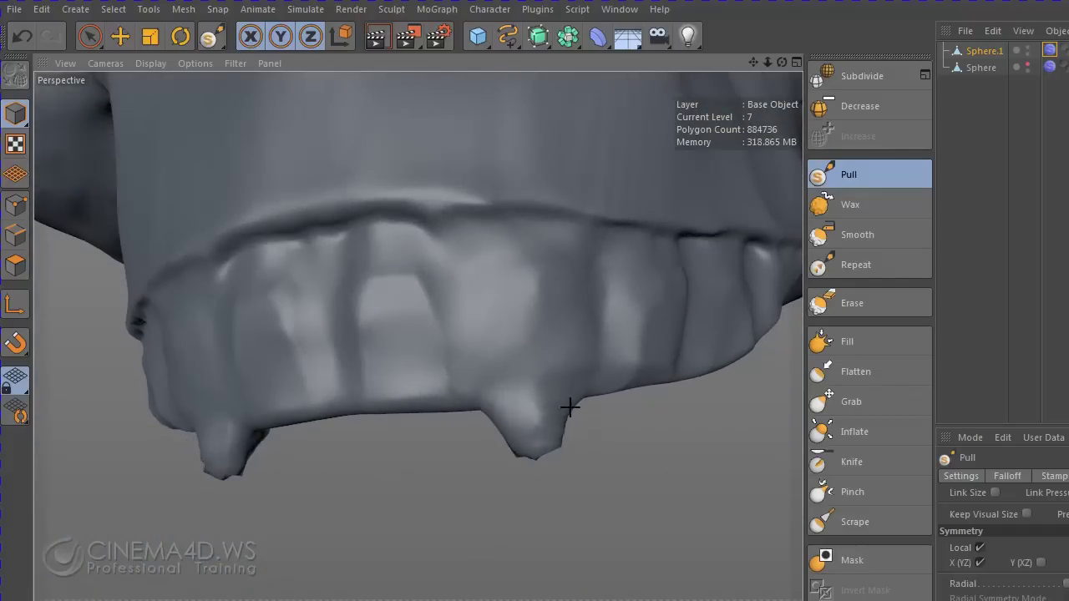
mouse_move(566, 402)
left_mouse_down("alt")
mouse_move(615, 187)
mouse_move(563, 326)
left_mouse_up("alt")
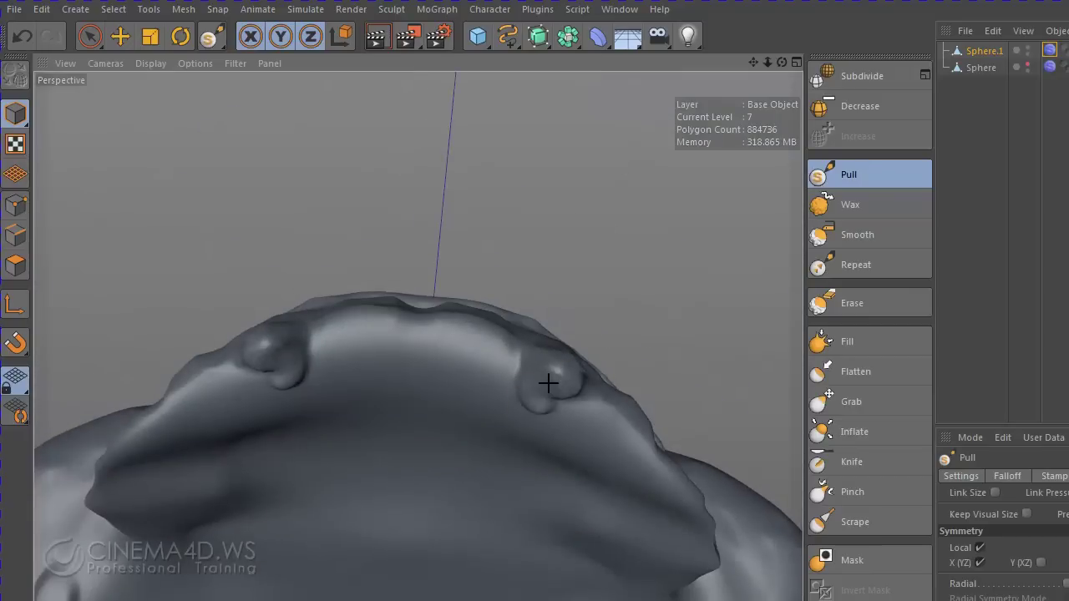
left_click_drag(529, 417, 551, 419)
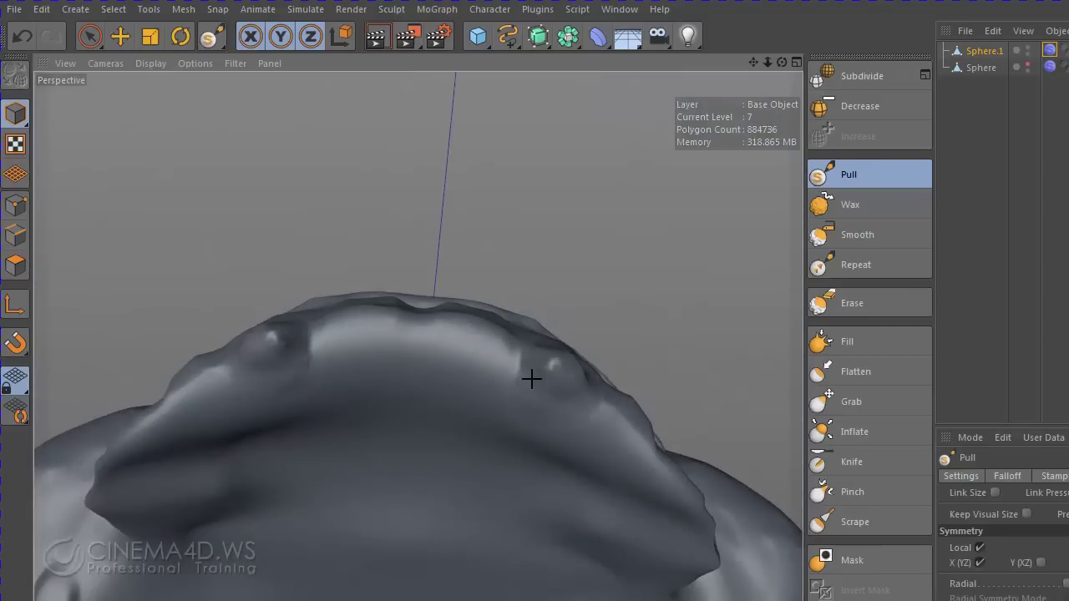
left_click_drag(591, 424, 347, 540, "alt")
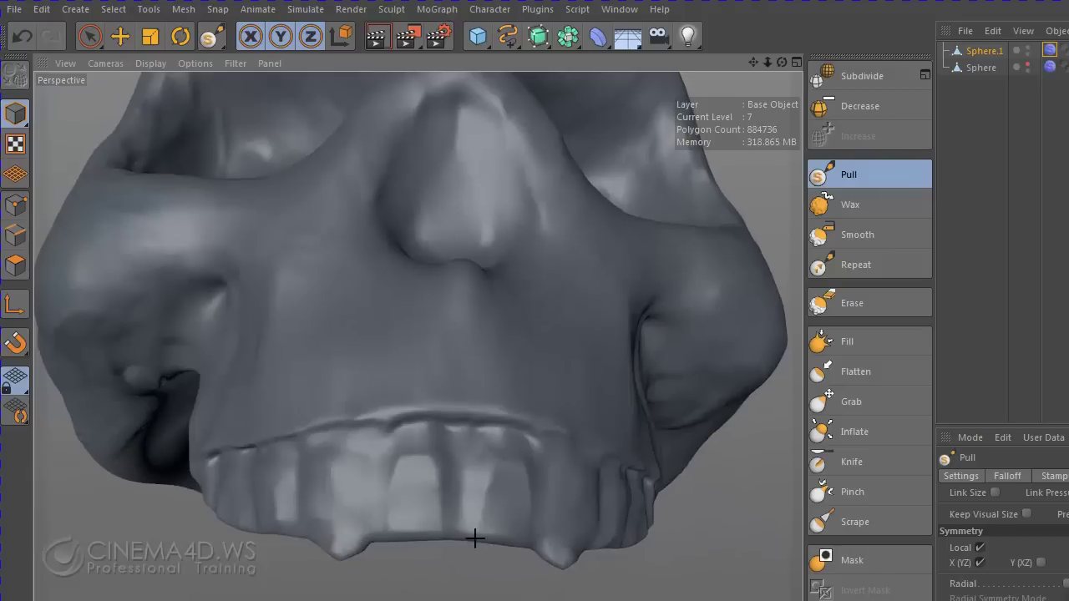
mouse_move(475, 538)
right_mouse_down("alt")
mouse_move(418, 446)
mouse_move(568, 493)
mouse_move(609, 426)
mouse_move(792, 384)
right_mouse_up("alt")
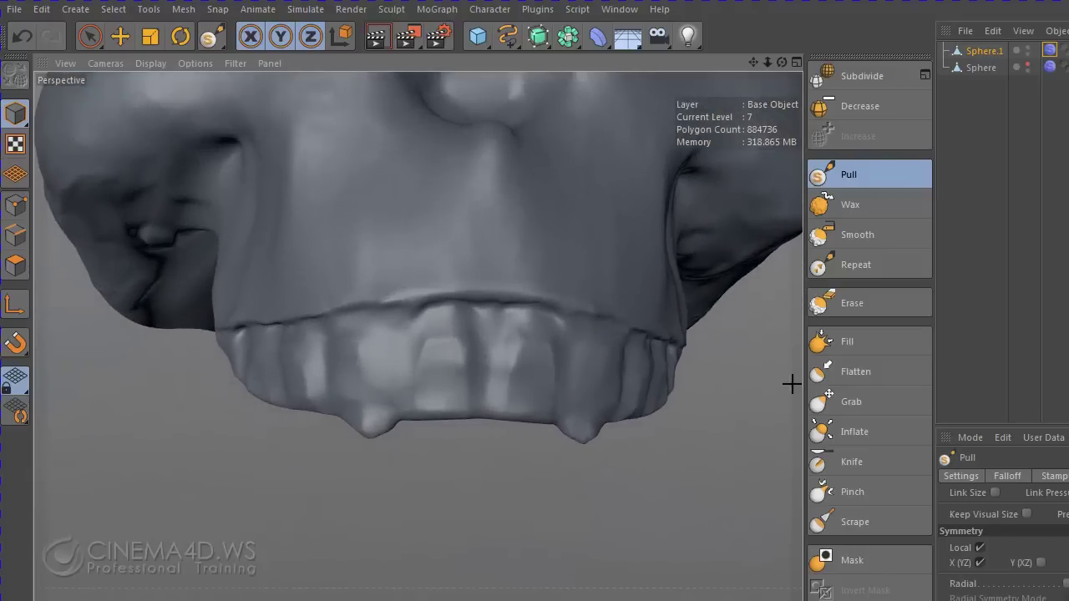
left_click(836, 405)
- Shrink the Grab brush and drag both mirrored fangs down into long, rounded canines
left_click_drag(501, 434, 455, 445, "alt")
middle_click_drag(415, 357, 134, 387)
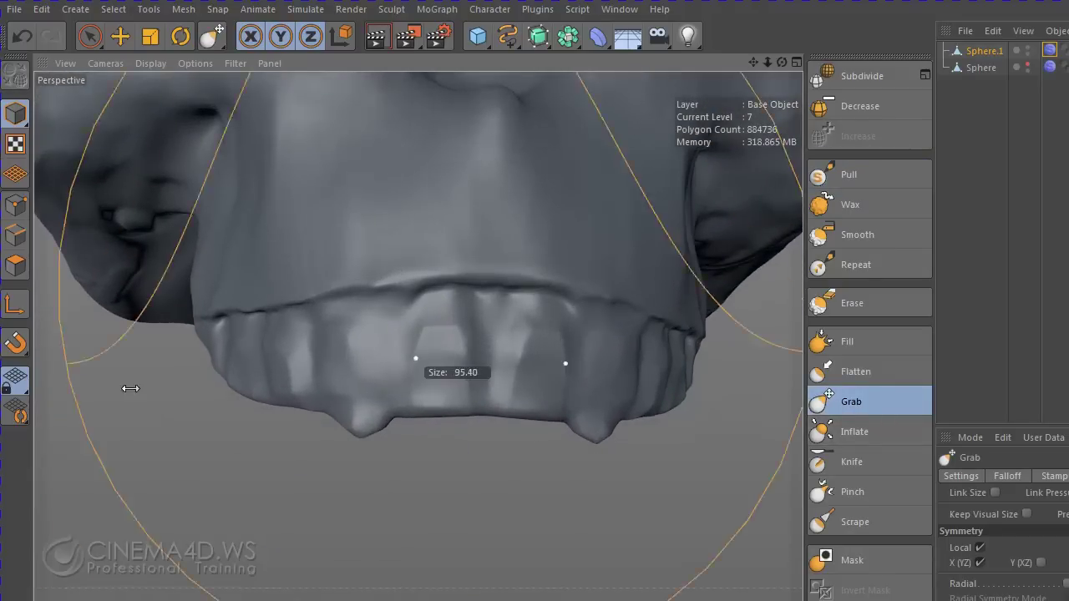
middle_click_drag(354, 388, 253, 402)
left_click_drag(253, 401, 382, 429, "alt")
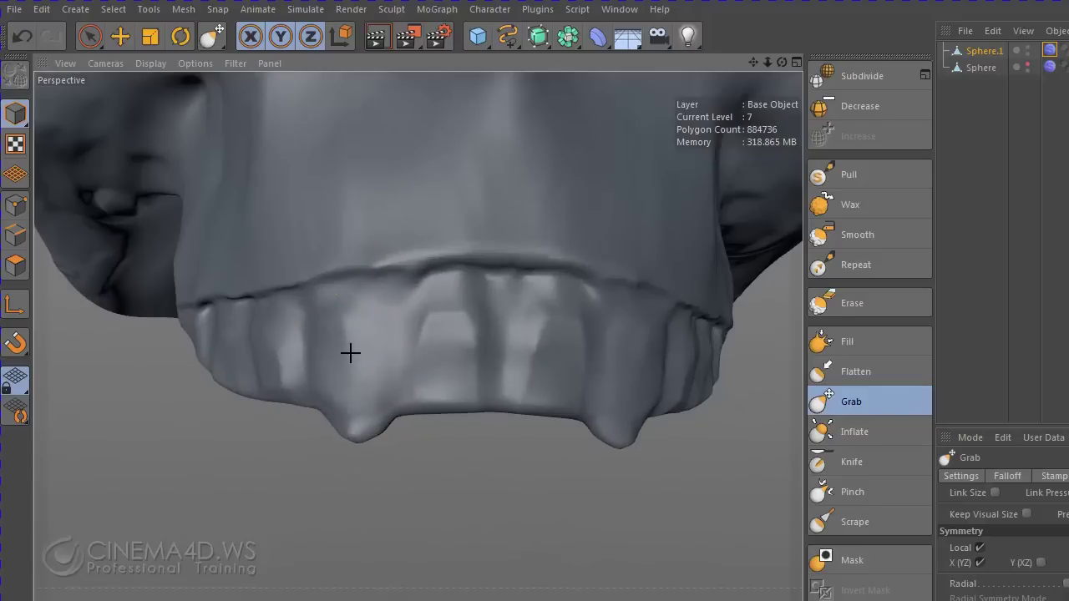
left_click_drag(353, 434, 362, 468)
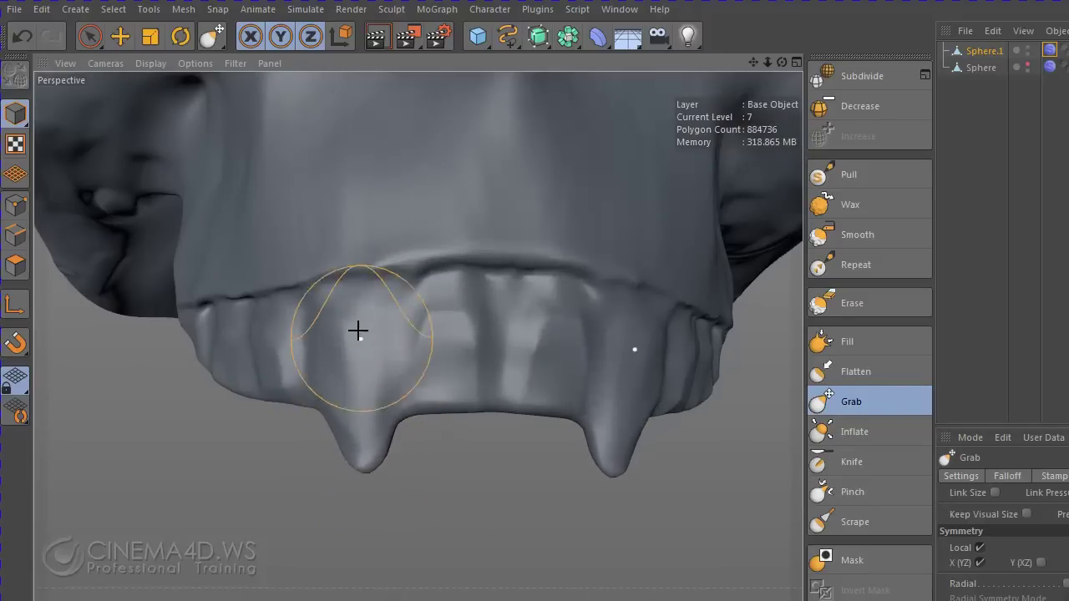
mouse_move(357, 448)
left_mouse_down()
mouse_move(363, 490)
mouse_move(376, 494)
left_mouse_up()
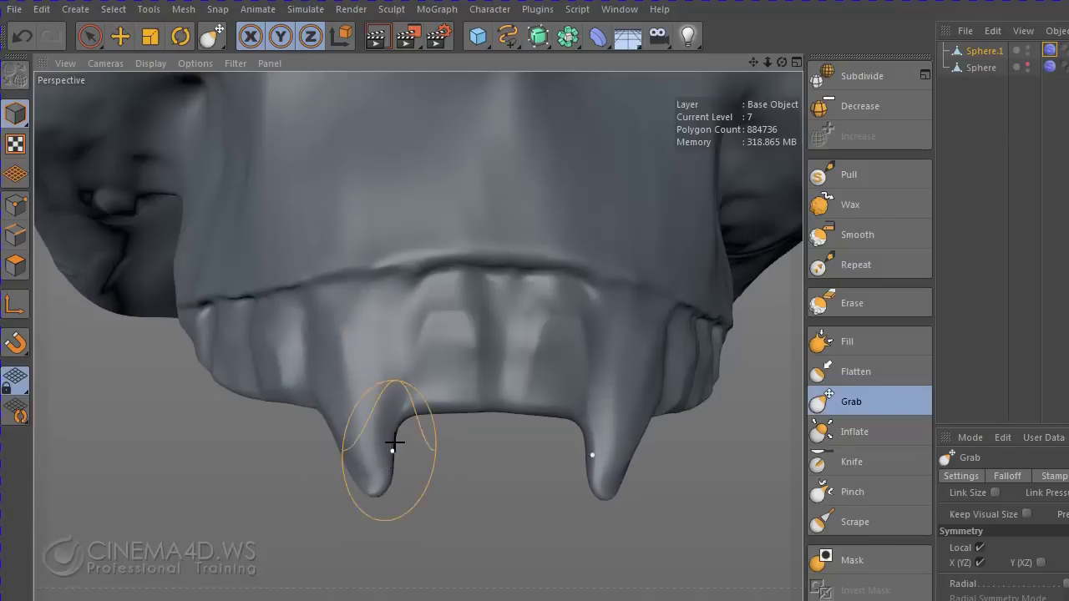
left_click_drag(393, 444, 372, 486)
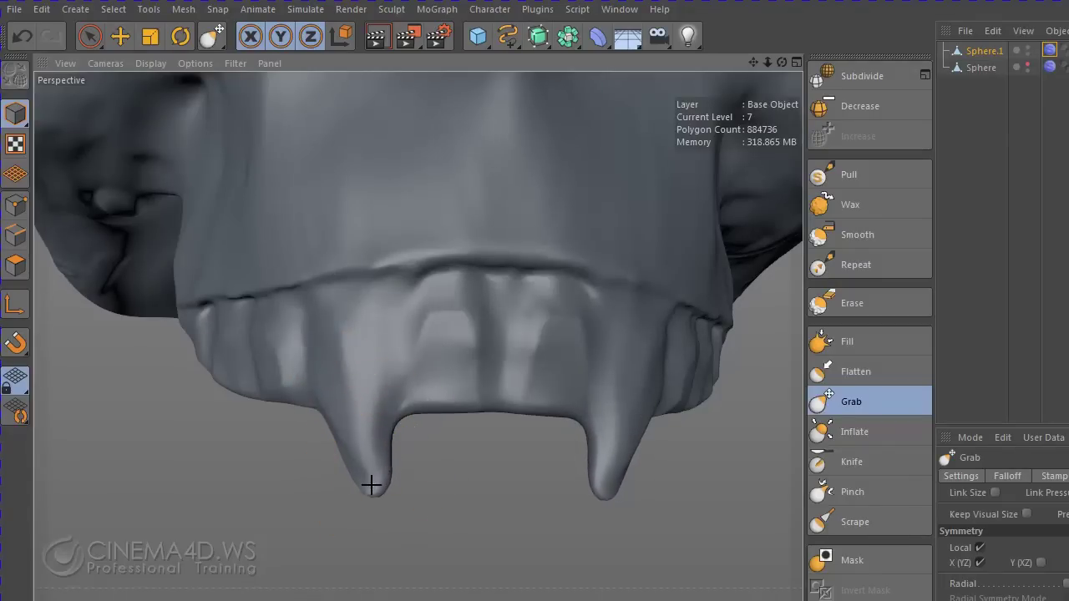
- Switch to the Smooth brush and shrink it to about size 14
left_click(847, 225)
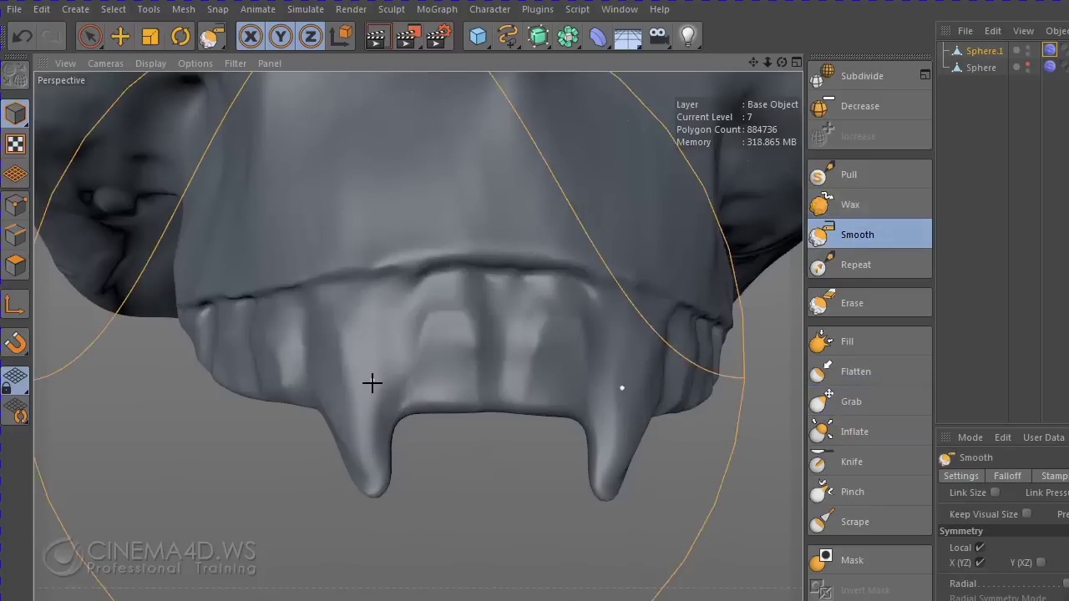
middle_click_drag(372, 382, 91, 401)
mouse_move(400, 371)
left_mouse_down("alt")
mouse_move(414, 367)
mouse_move(435, 448)
left_mouse_up("alt")
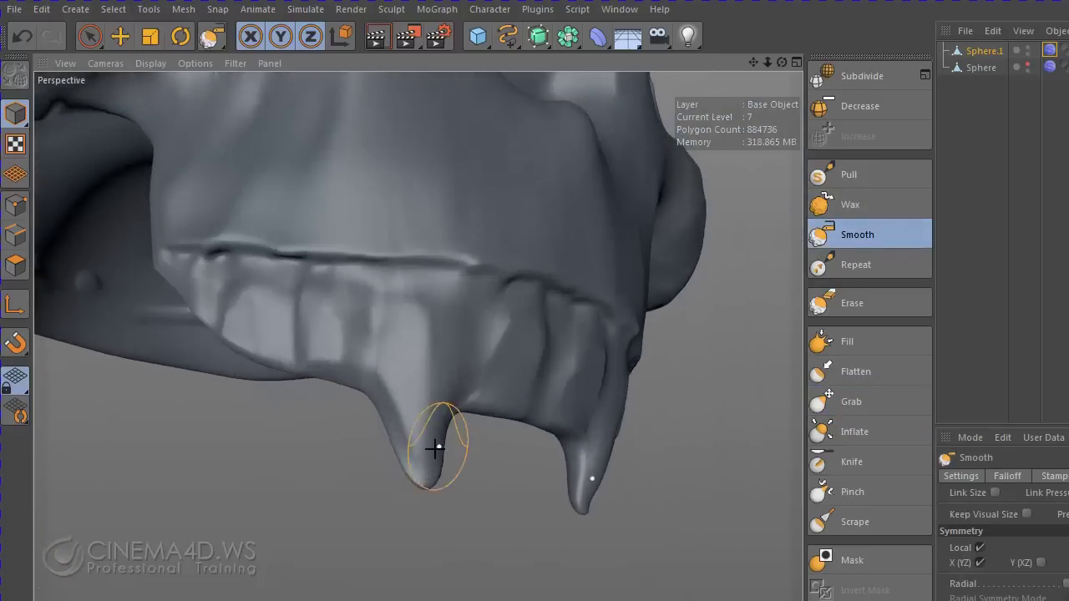